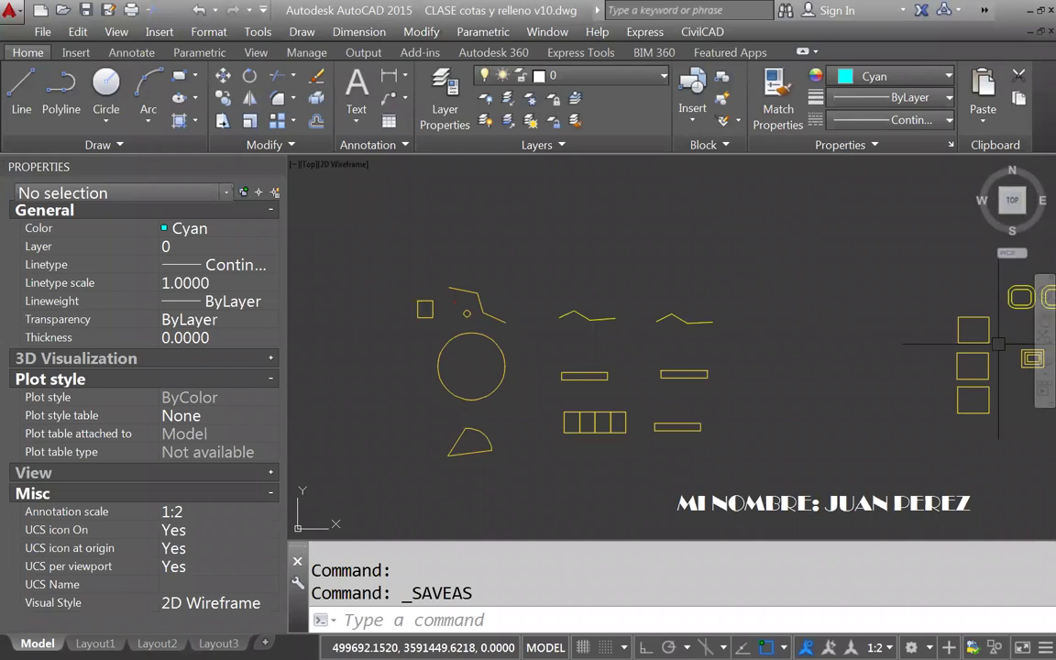
middle_click_drag(425, 310, 444, 315)
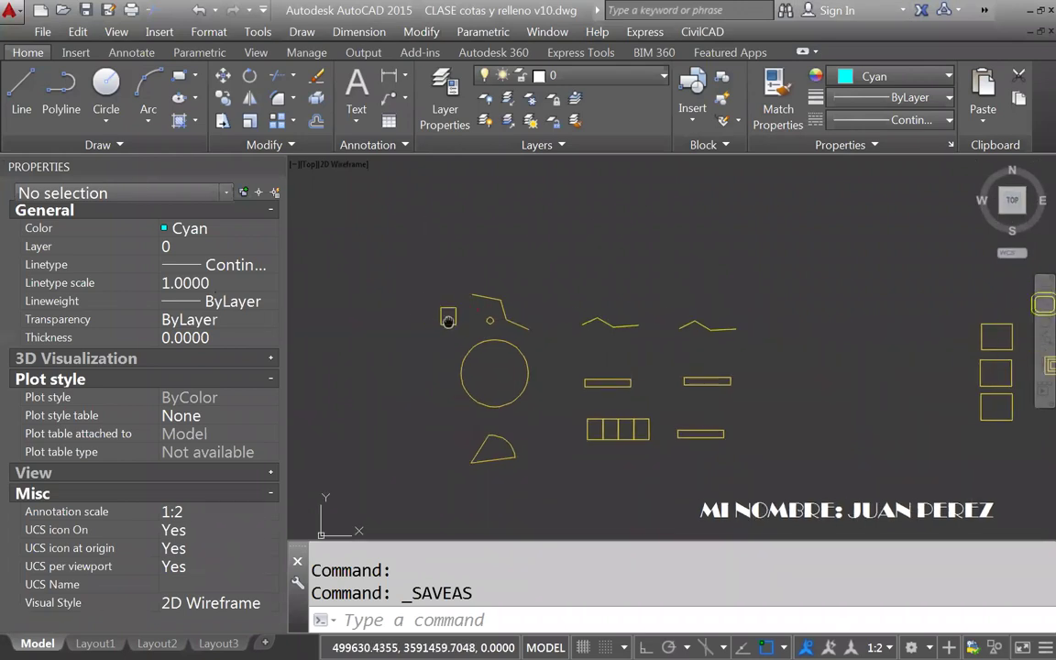
scroll(438, 294, "up", 4)
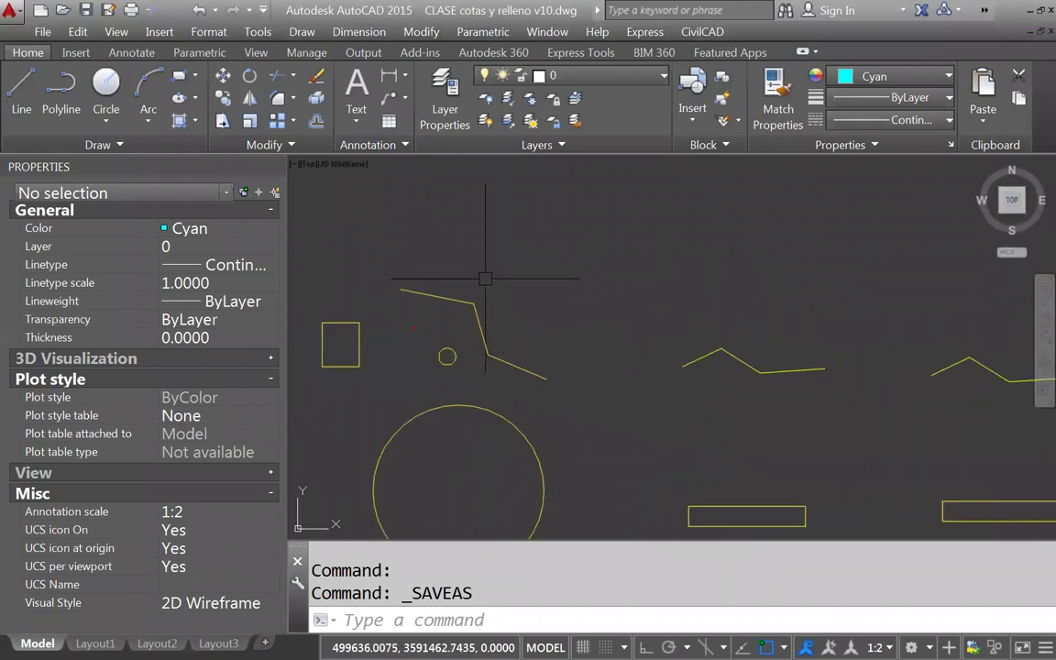
middle_click_drag(472, 286, 518, 258)
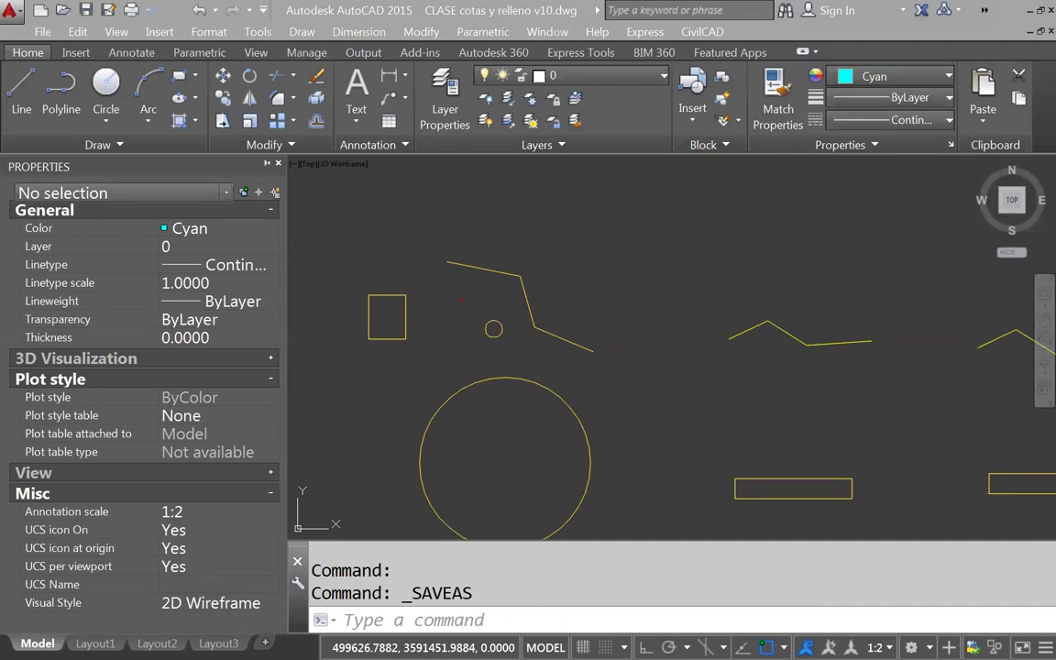
left_click(131, 53)
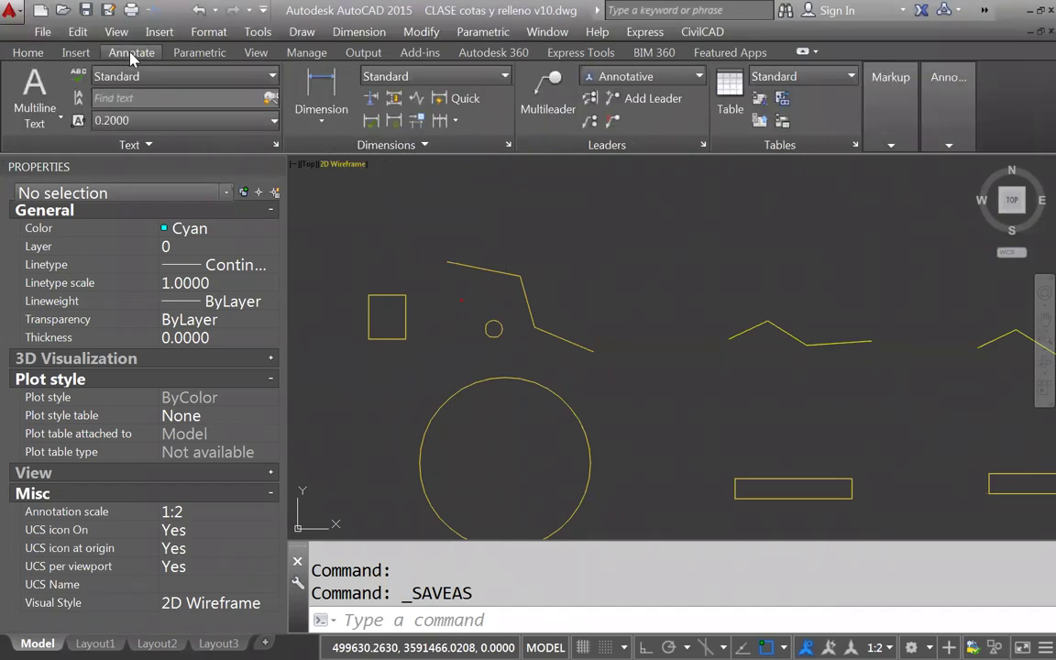
left_click(509, 147)
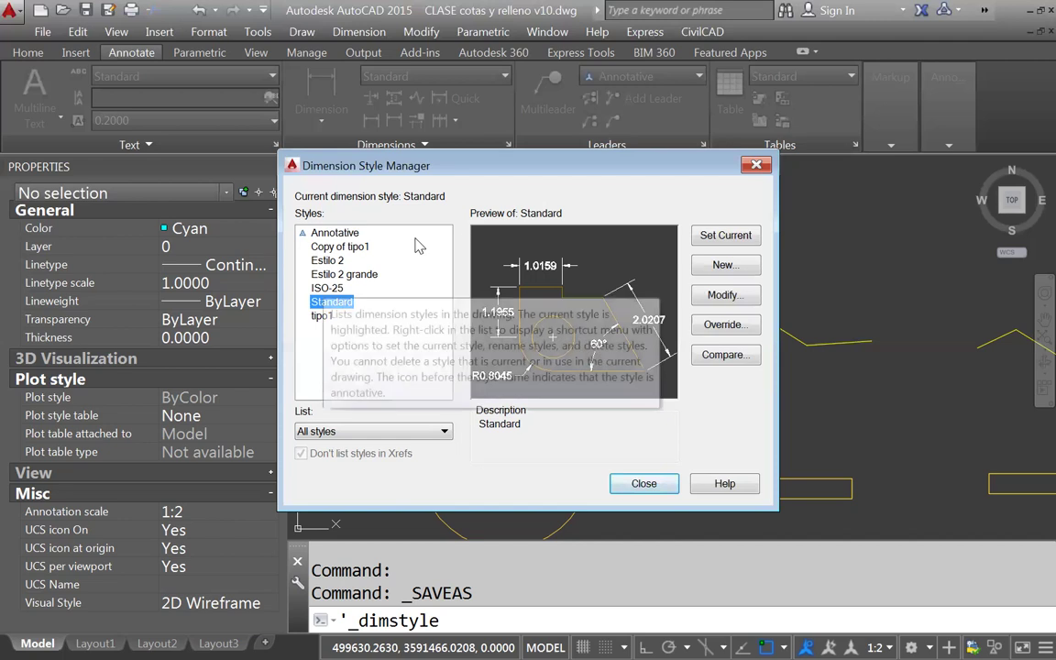
left_click(644, 483)
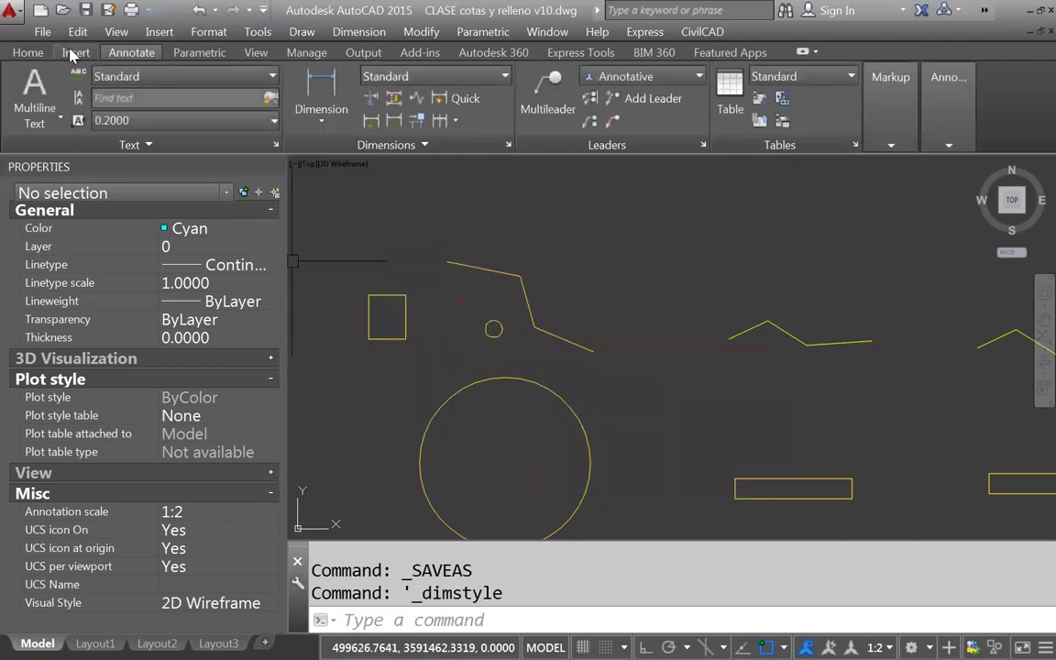
left_click(28, 53)
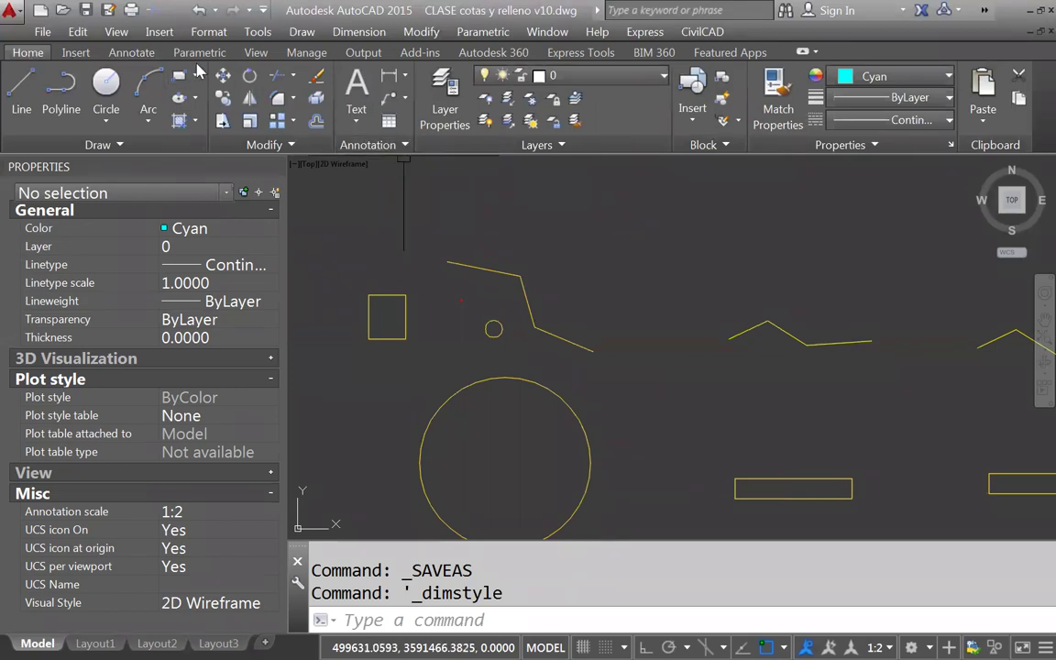
left_click(131, 54)
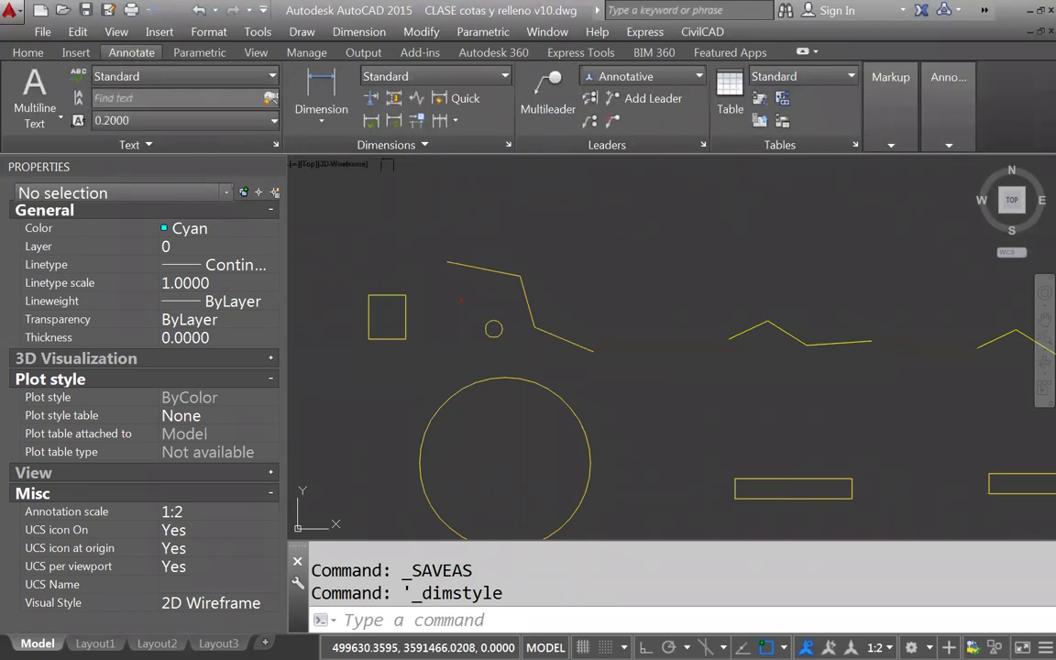
left_click(508, 147)
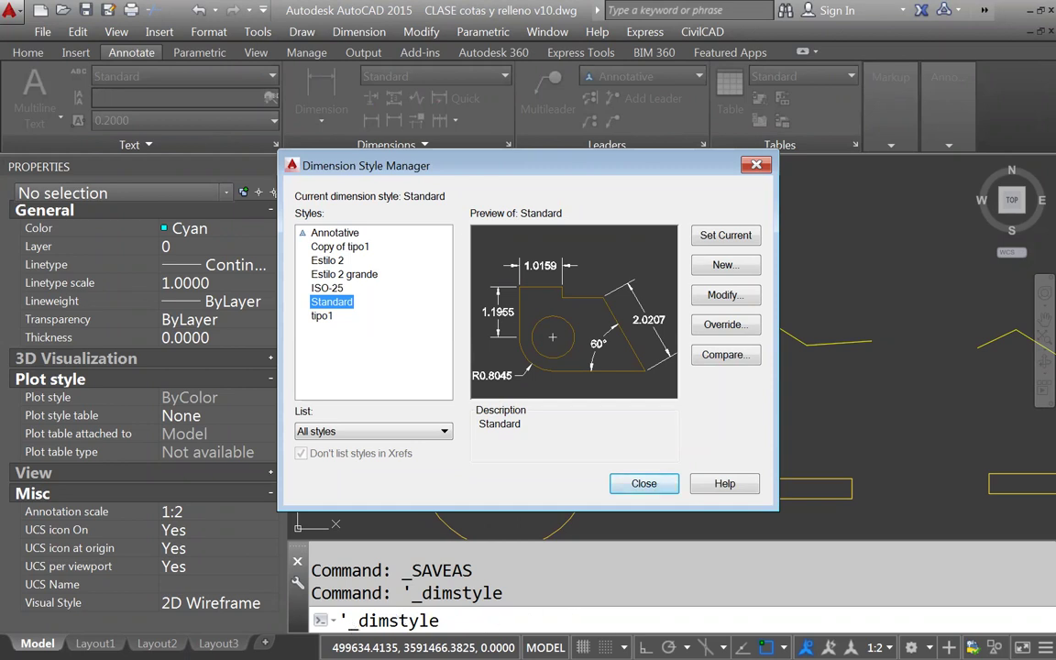
left_click(644, 483)
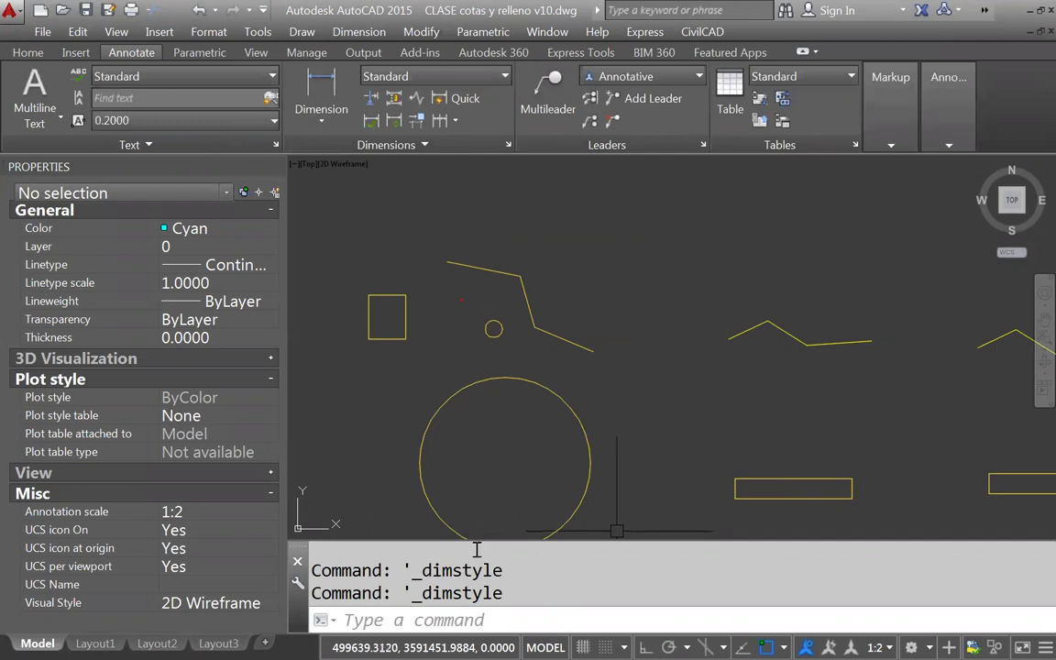
Open the Dimension Style Manager and preview the Annotative and ISO-25 styles, ending with Standard selected
type("di")
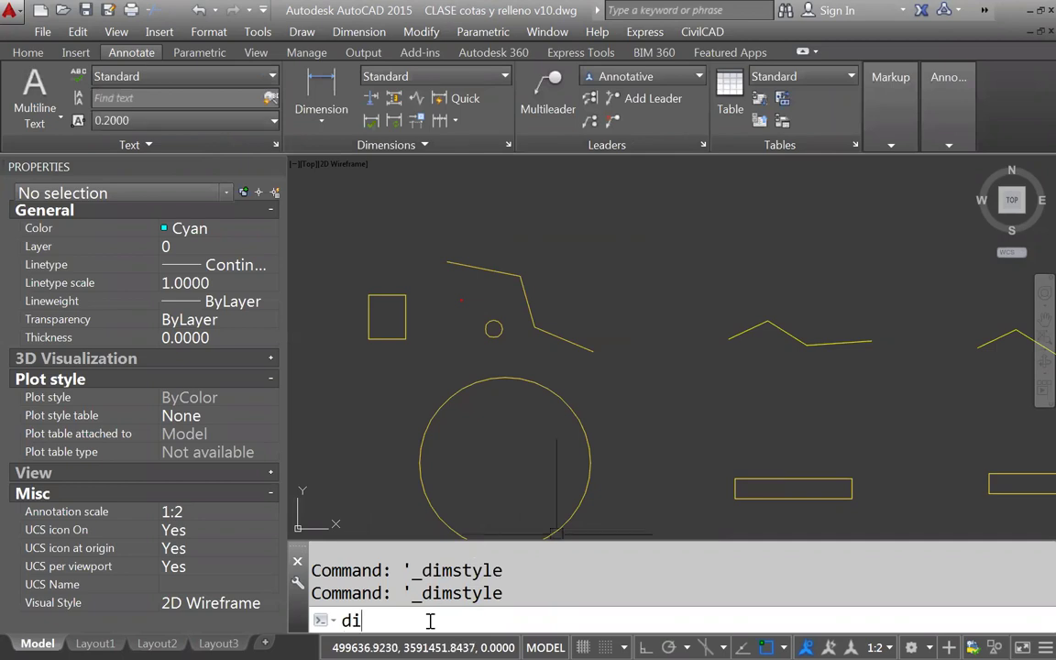
type("mstyle")
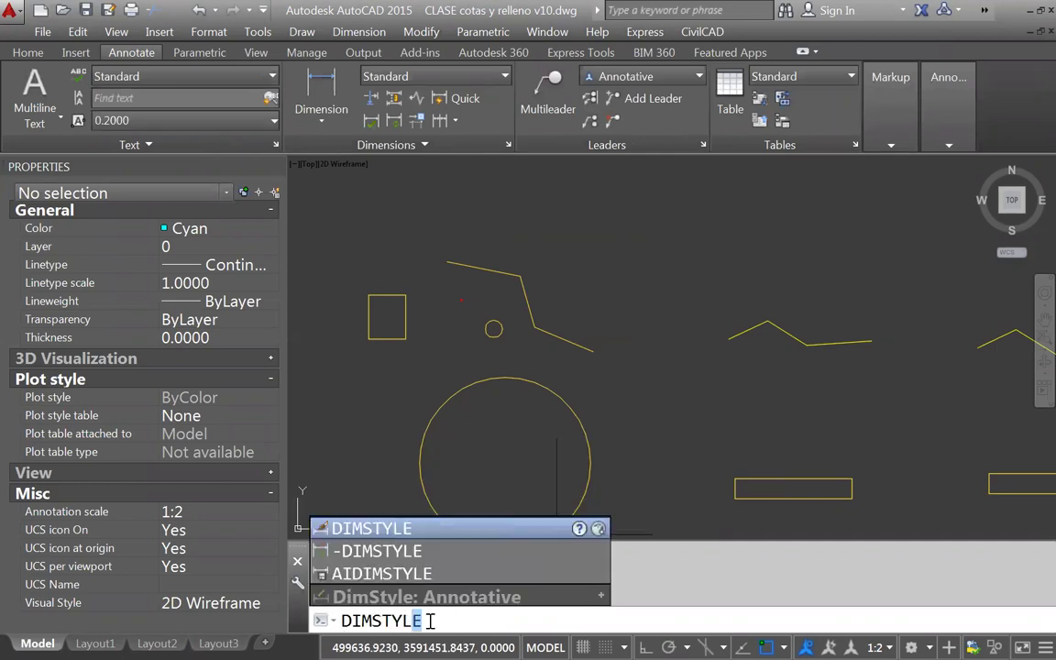
key("Return")
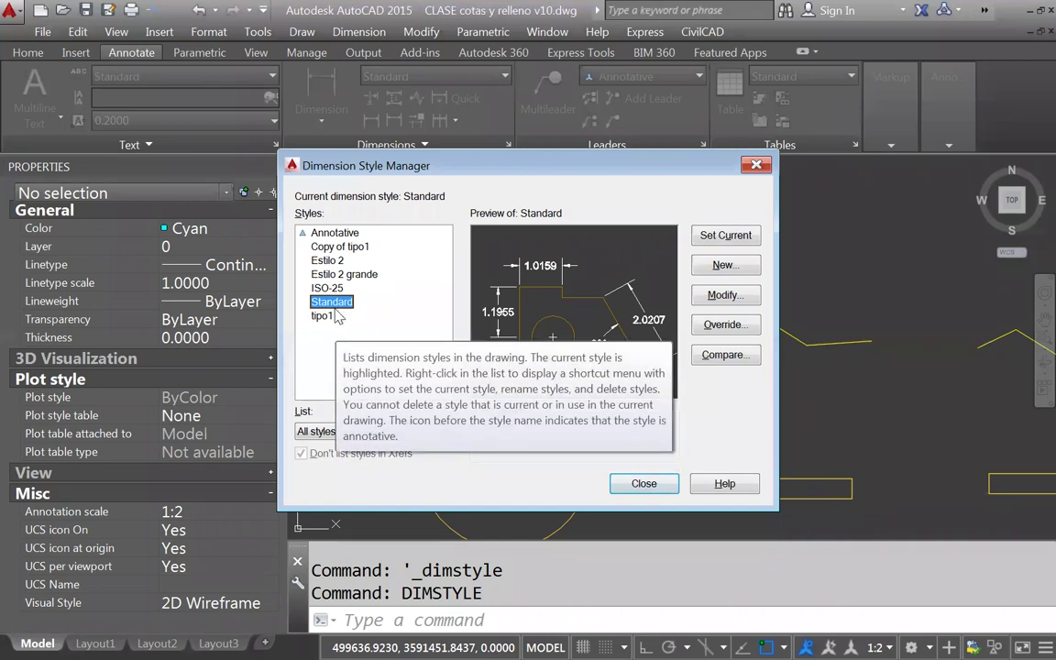
left_click(346, 237)
left_click(327, 288)
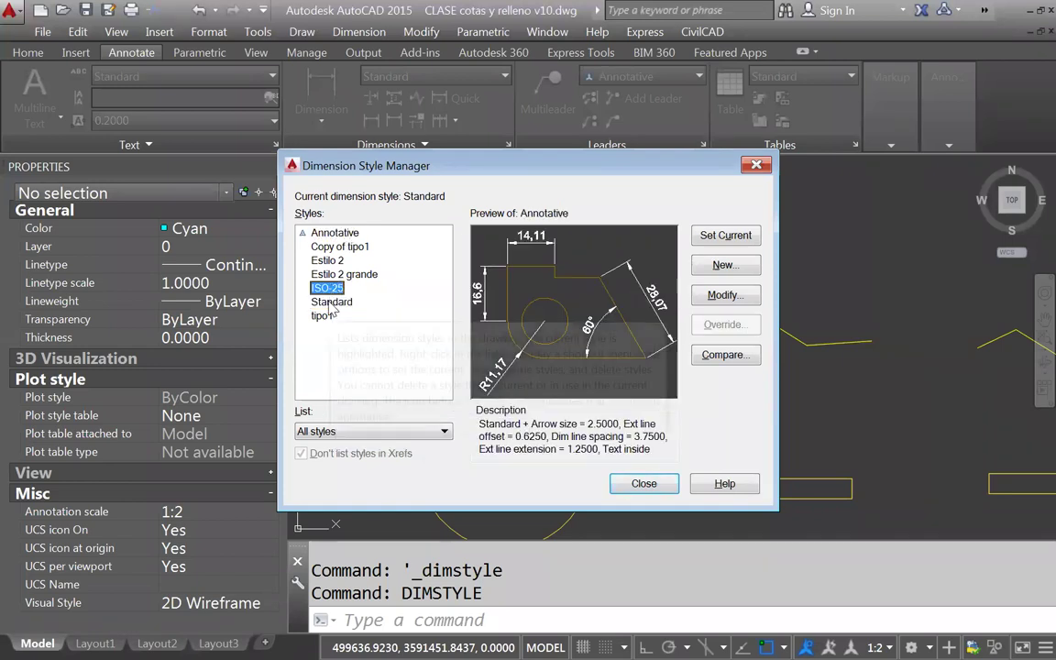
left_click(330, 302)
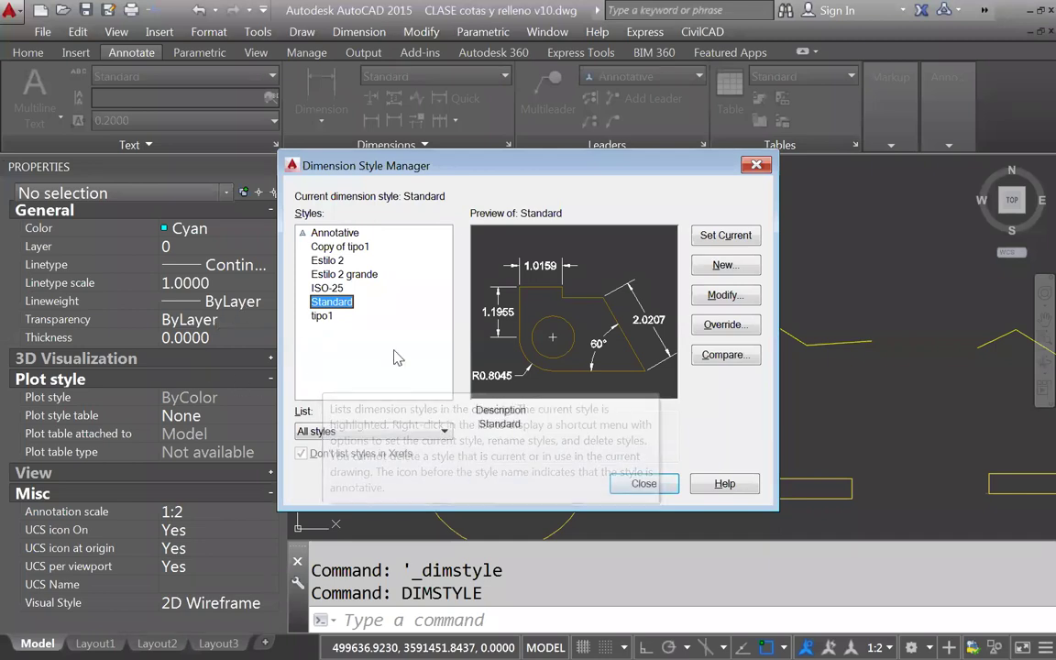
Create a new dimension style named Tipo 2, based on Standard and used for all dimensions
left_click(724, 266)
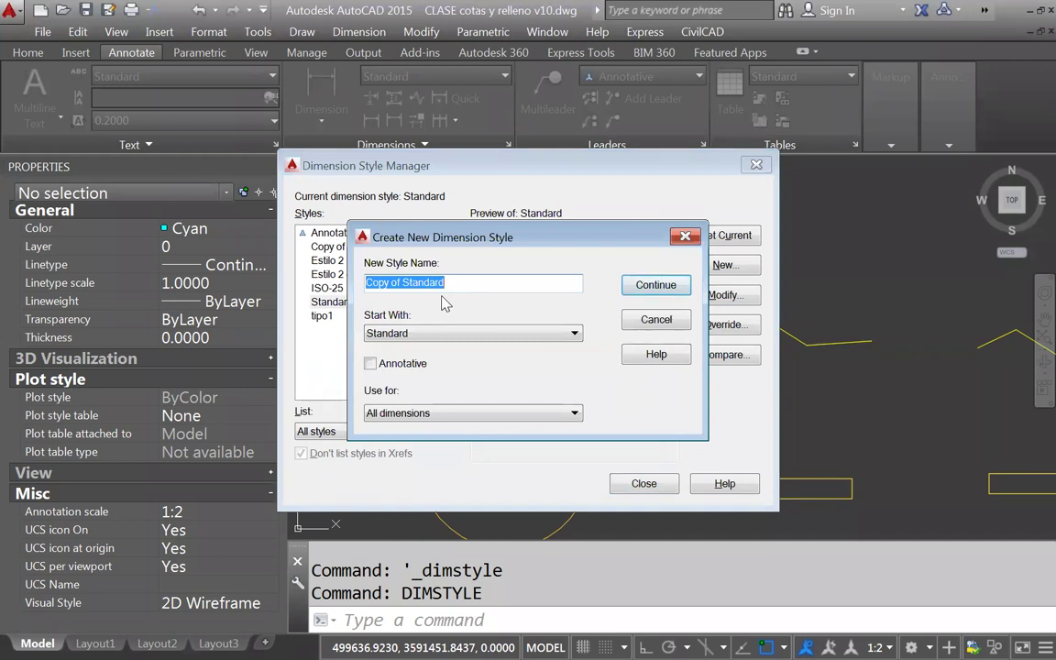
type("Tipo 2")
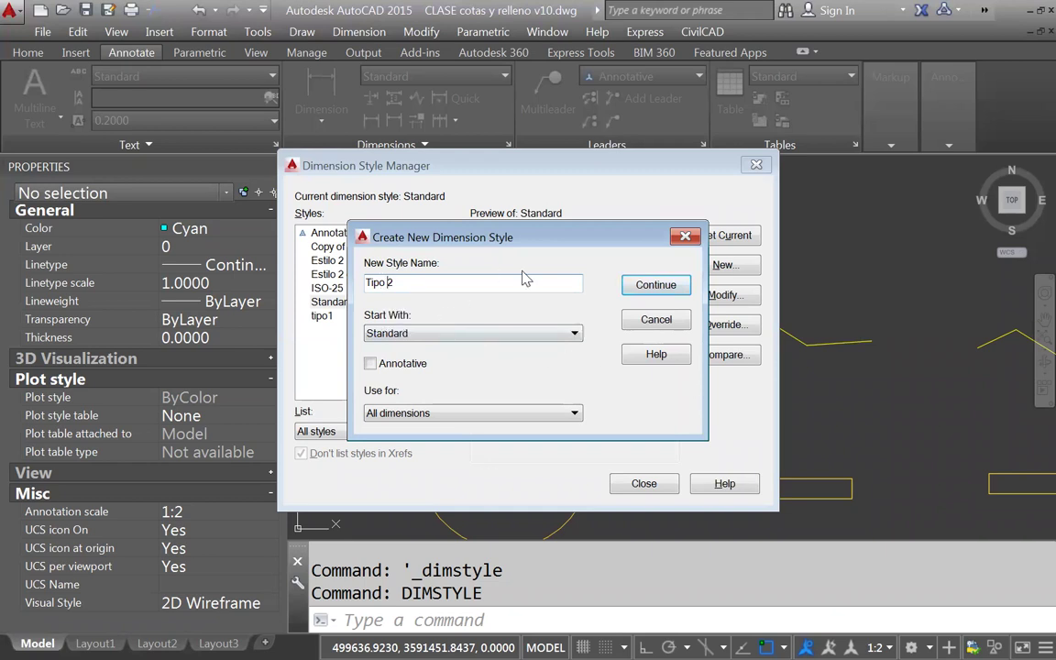
left_click(656, 286)
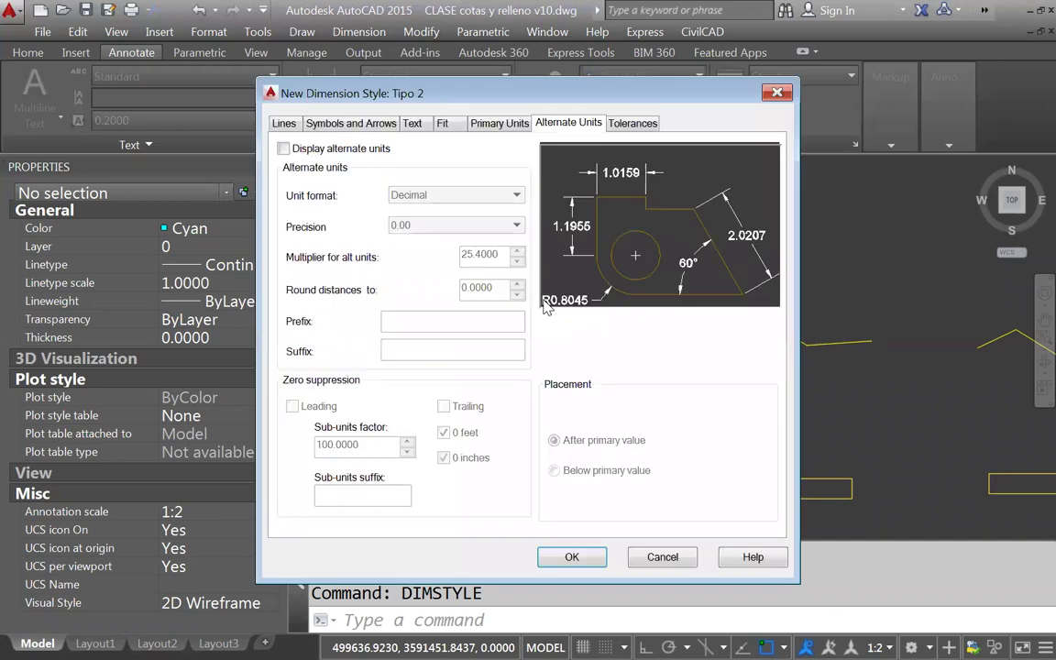
Set the dimension line color of the Tipo 2 style to Red
left_click(280, 123)
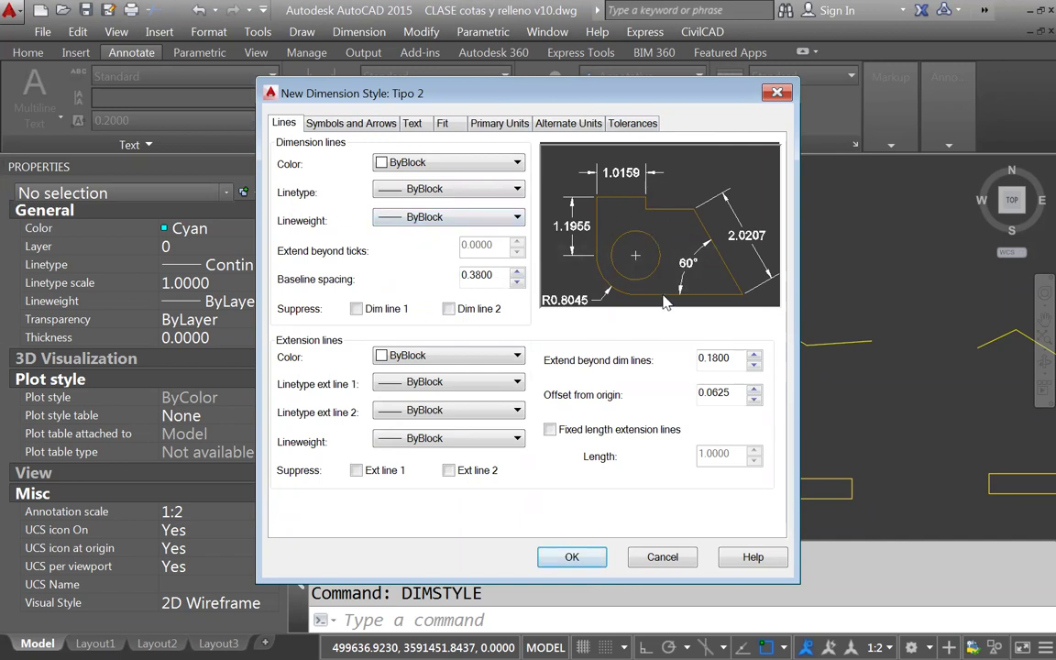
left_click(518, 163)
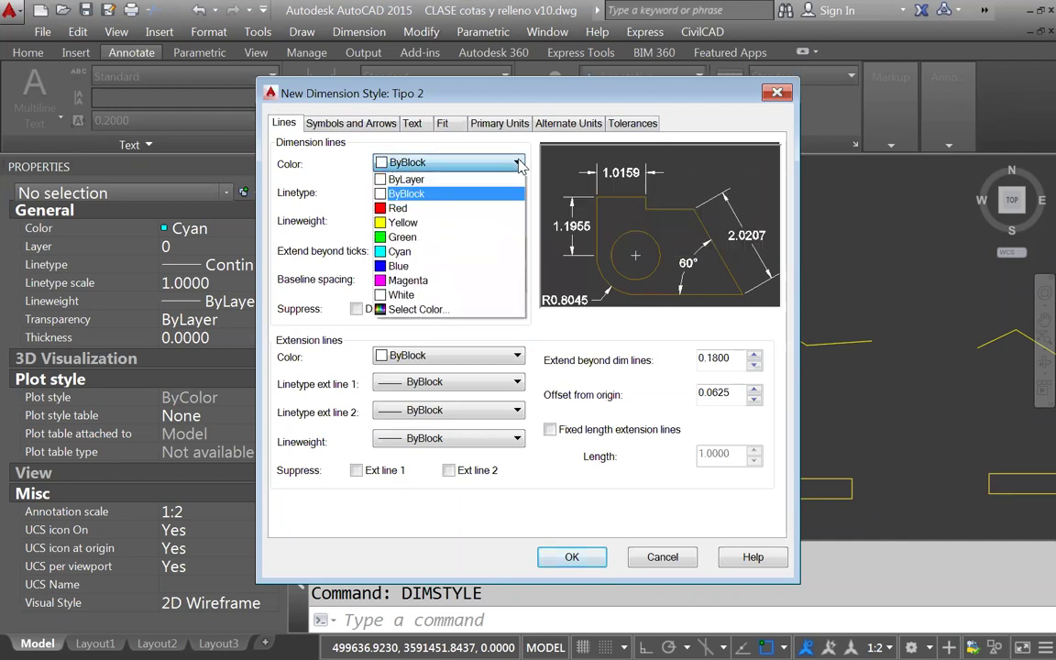
left_click(424, 209)
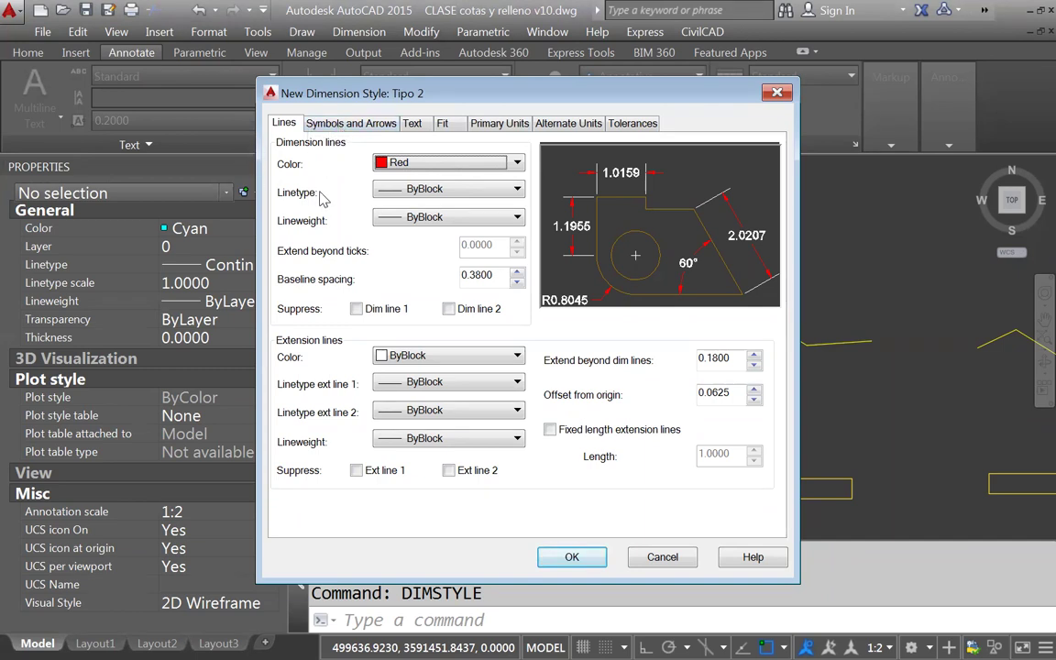
Try the dimension line color alternately as ByLayer and Red to compare them in the preview, ending on Red
left_click(335, 127)
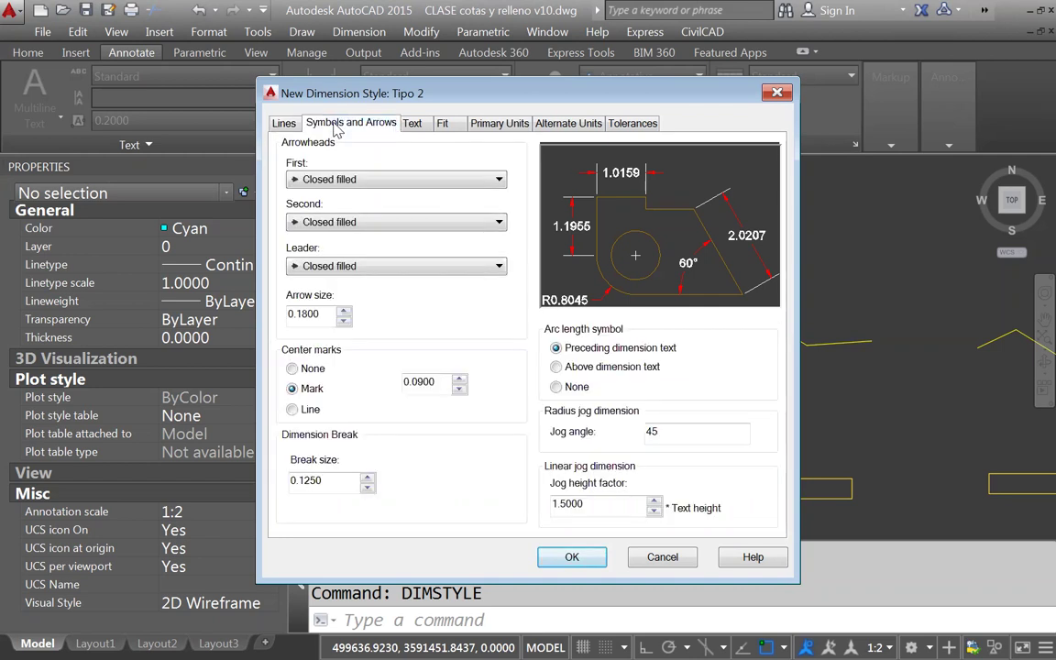
left_click(277, 123)
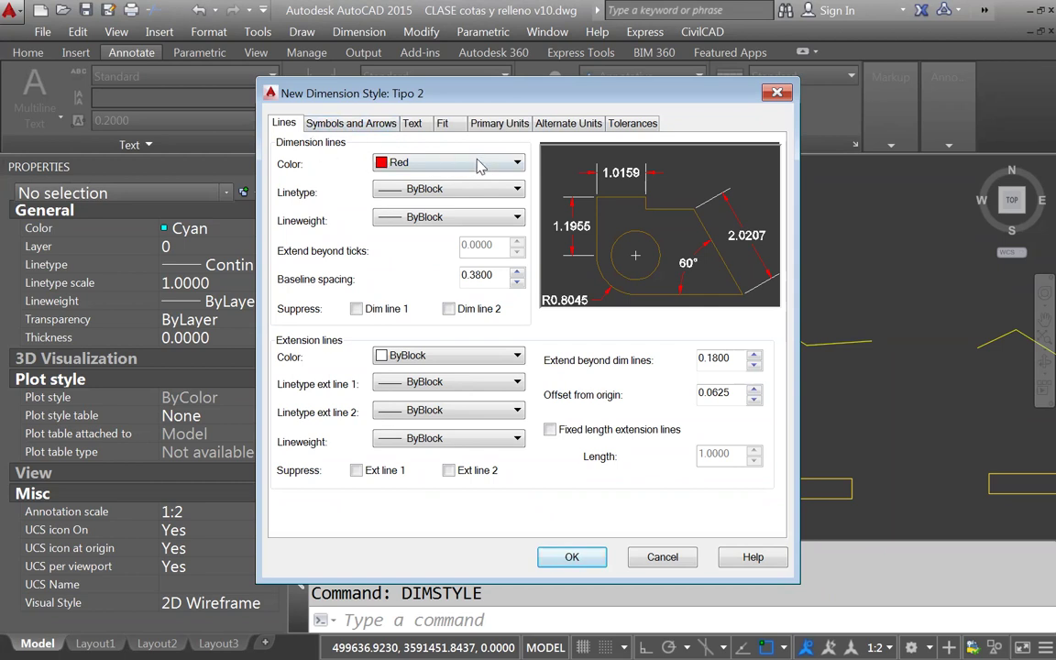
left_click(431, 161)
left_click(438, 181)
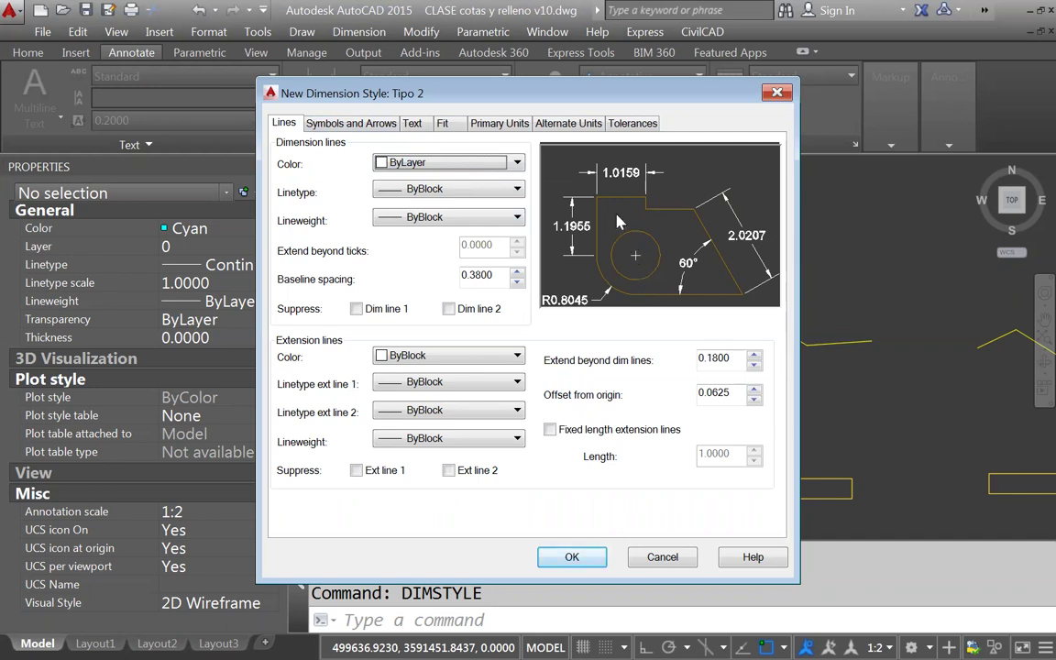
left_click(464, 163)
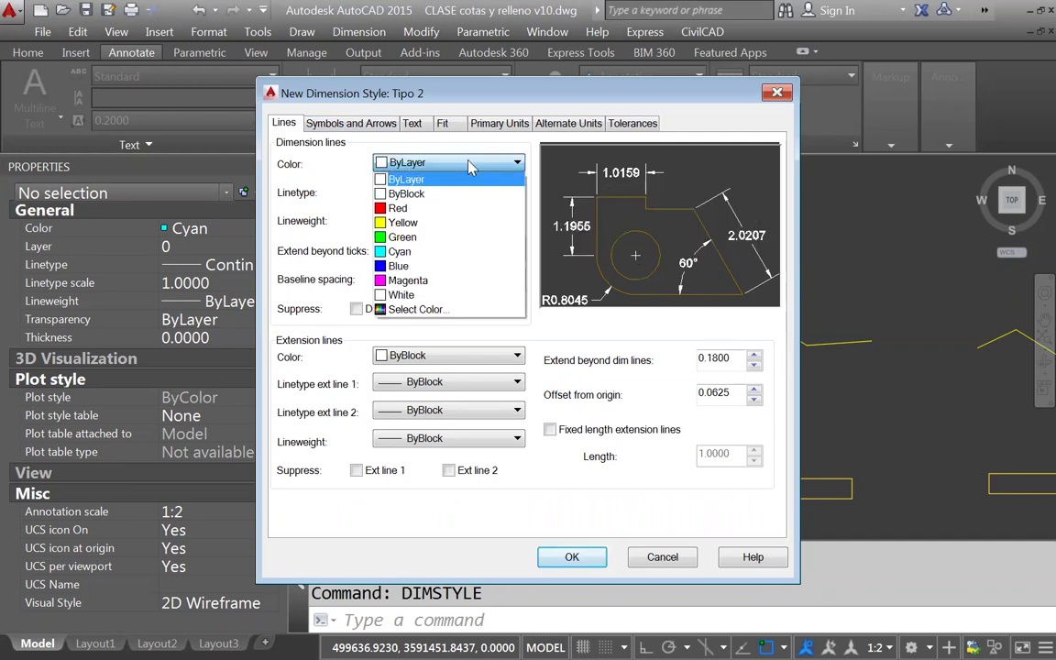
left_click(399, 208)
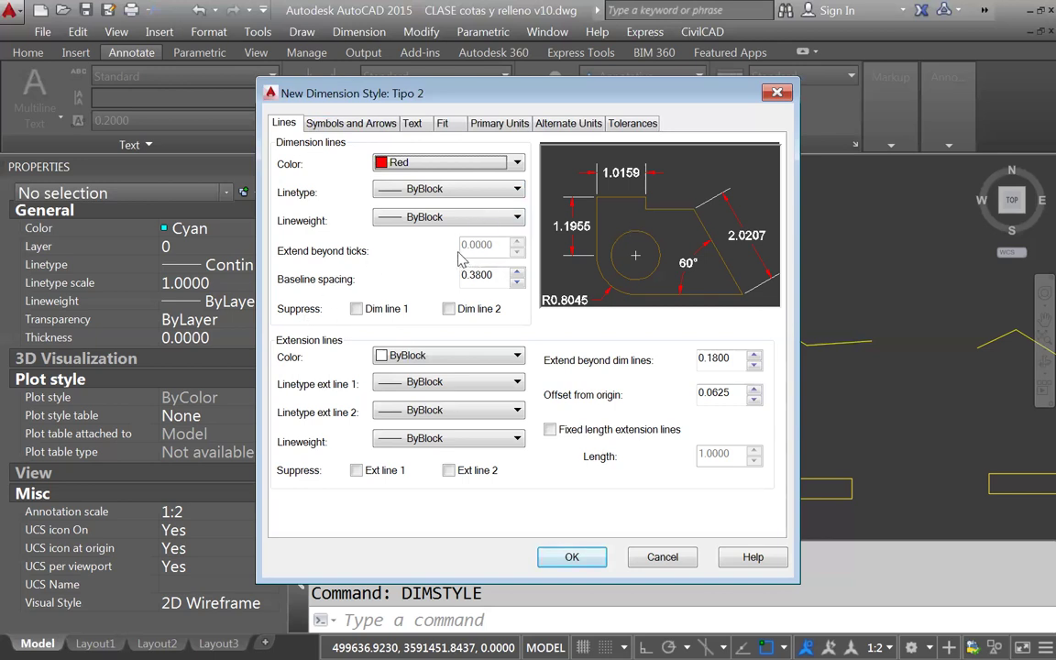
left_click(463, 162)
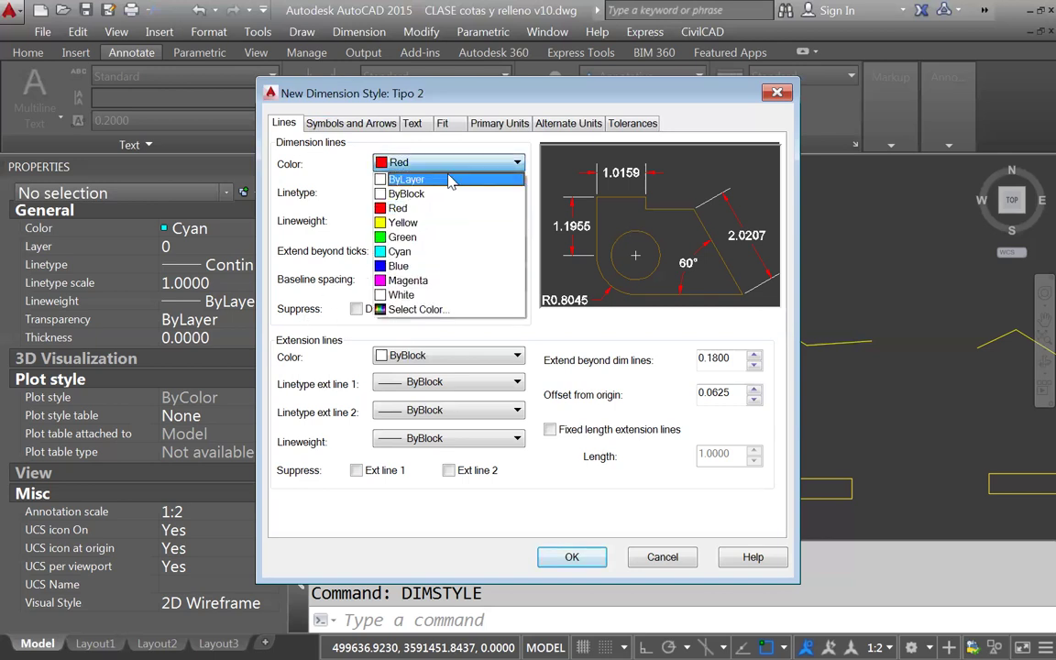
left_click(411, 180)
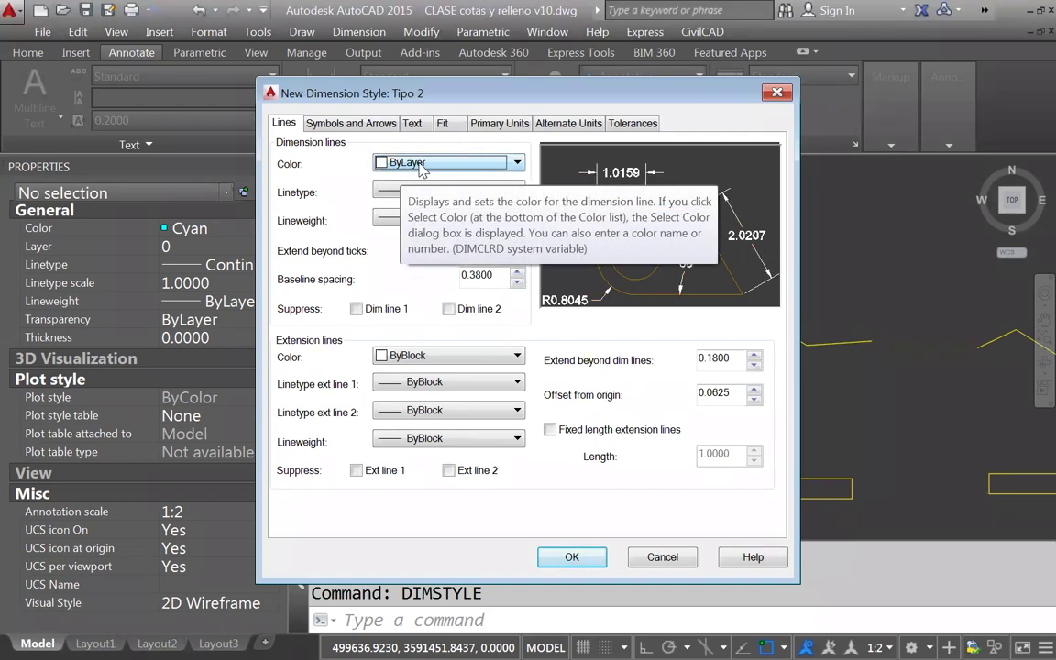
left_click(518, 164)
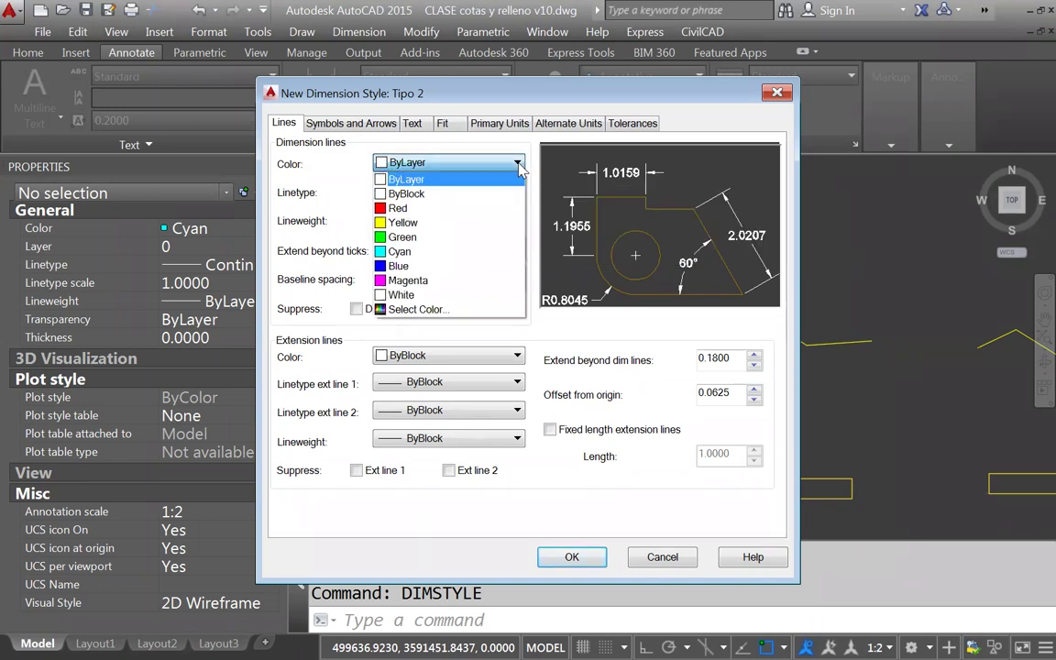
left_click(400, 208)
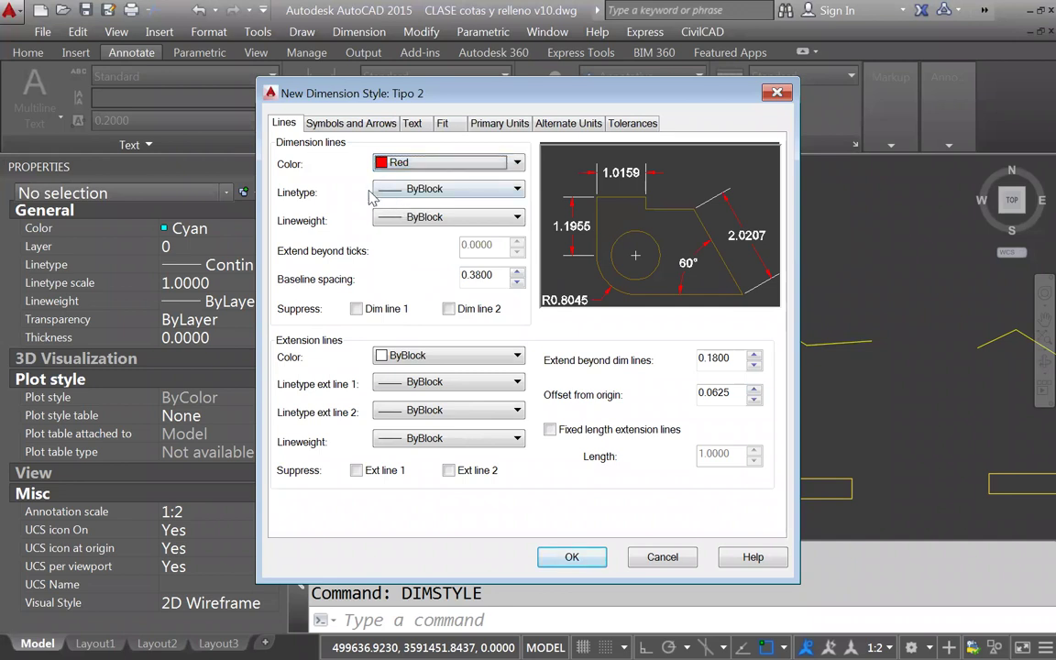
Set the dimension line linetype of the Tipo 2 style to DASHDOT2
left_click(487, 191)
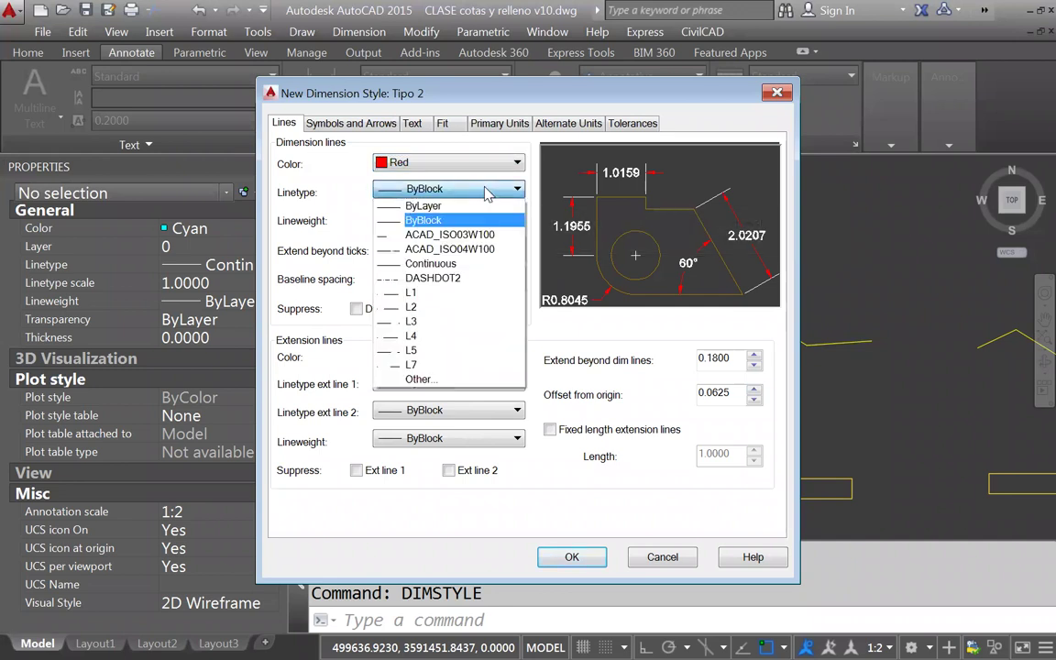
left_click(434, 279)
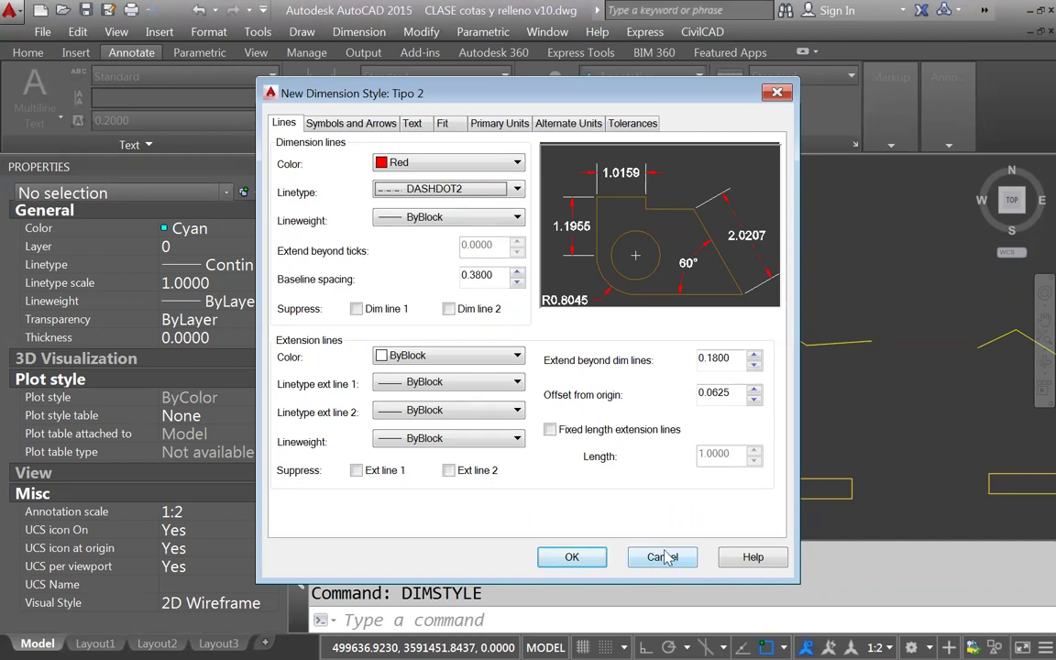
left_click_drag(453, 98, 442, 69)
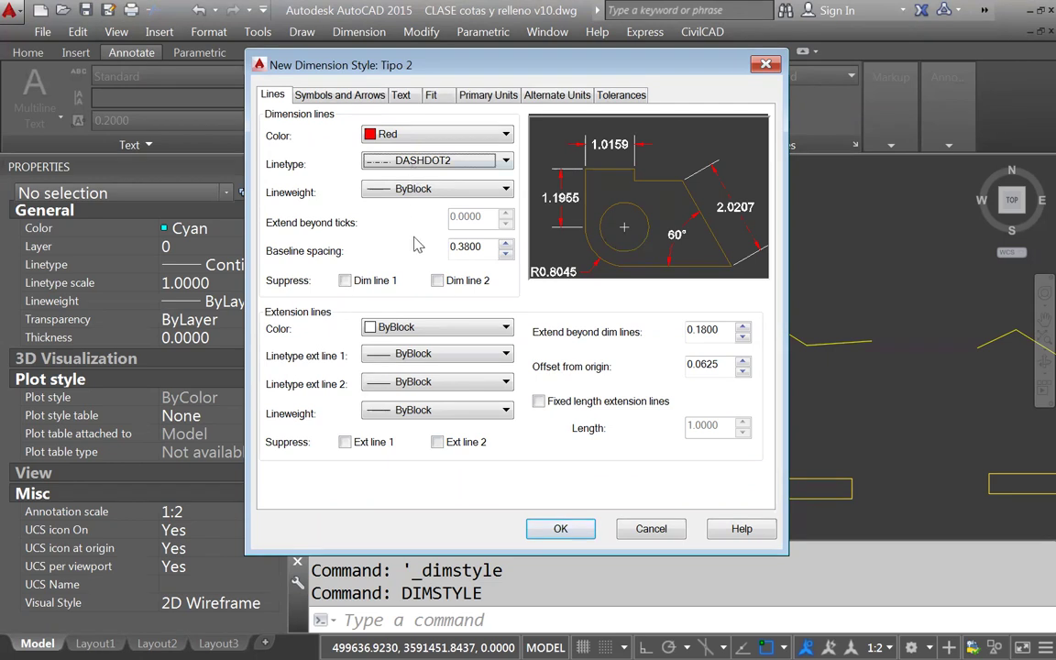
left_click(506, 161)
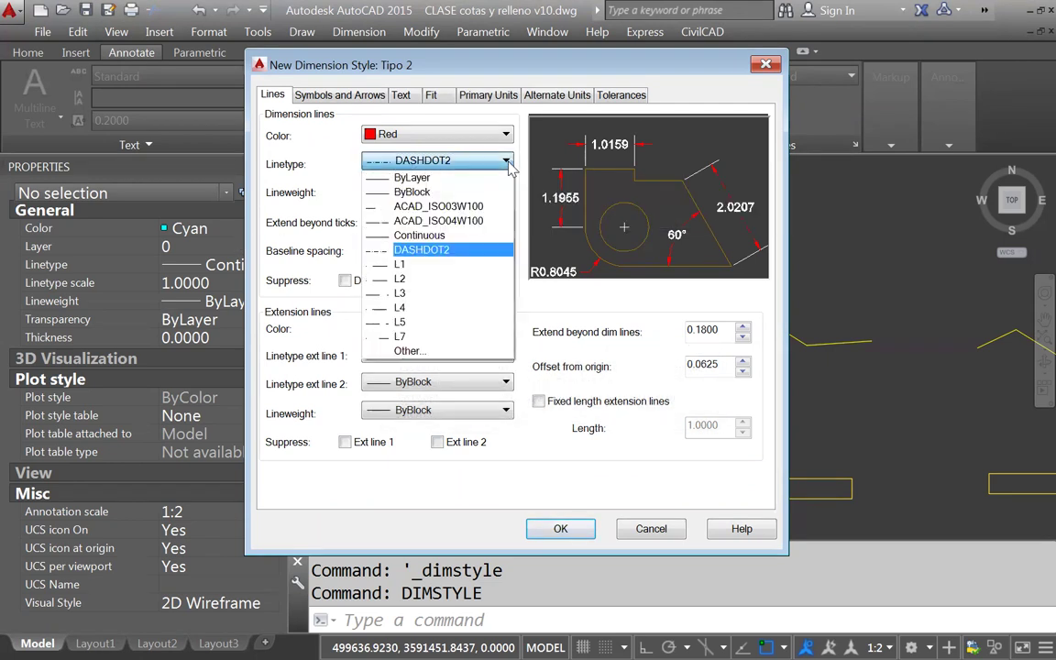
left_click(486, 163)
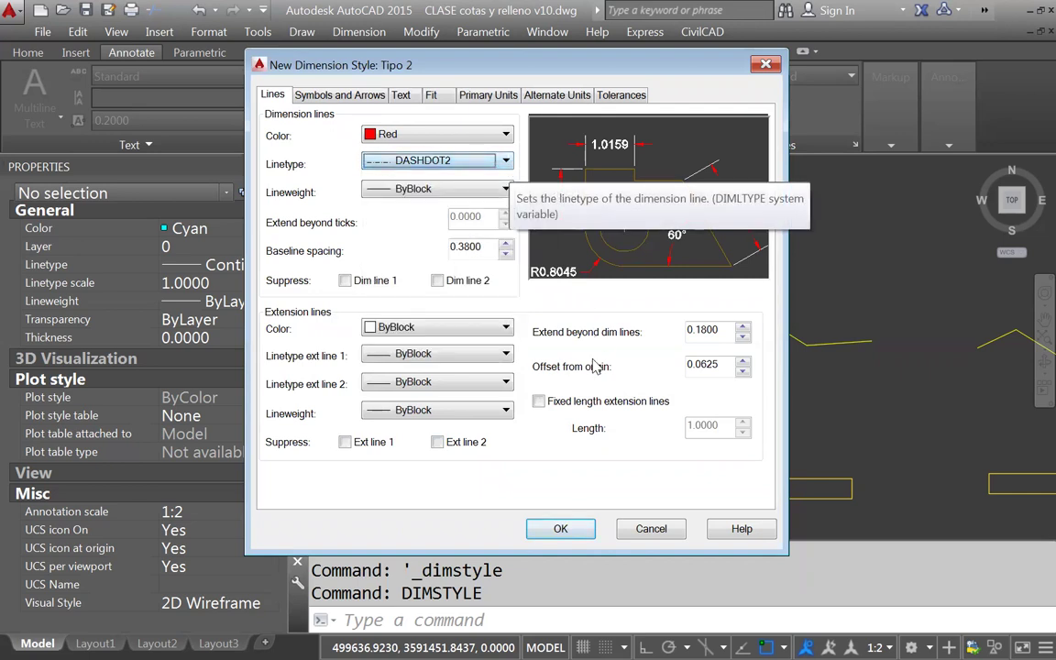
Discard the unfinished Tipo 2 dimension style and close the Dimension Style Manager
left_click(647, 528)
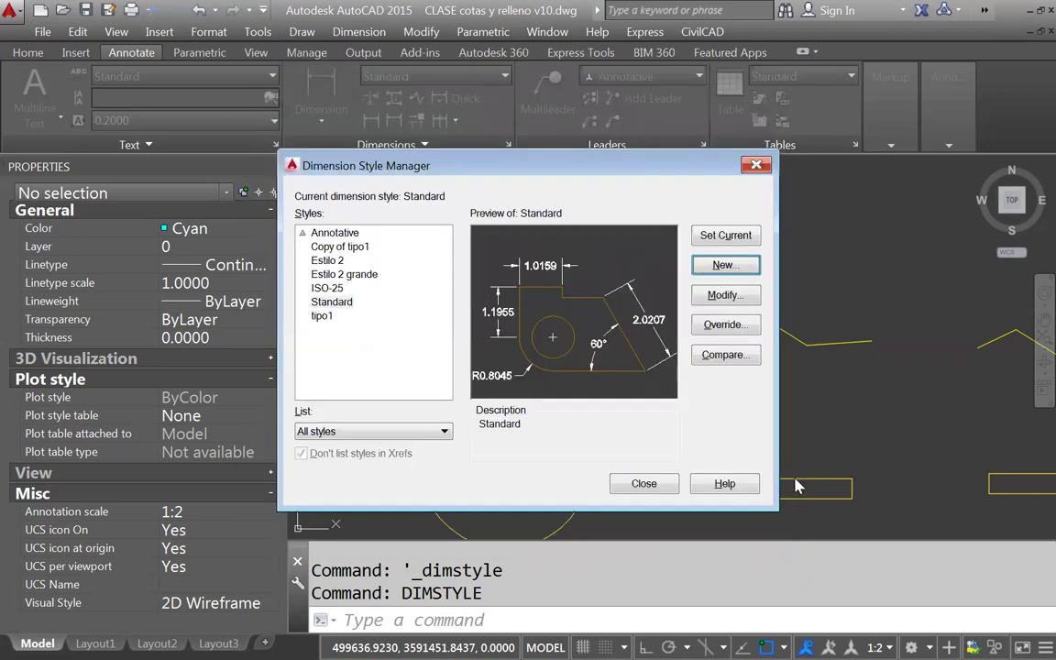
left_click(644, 483)
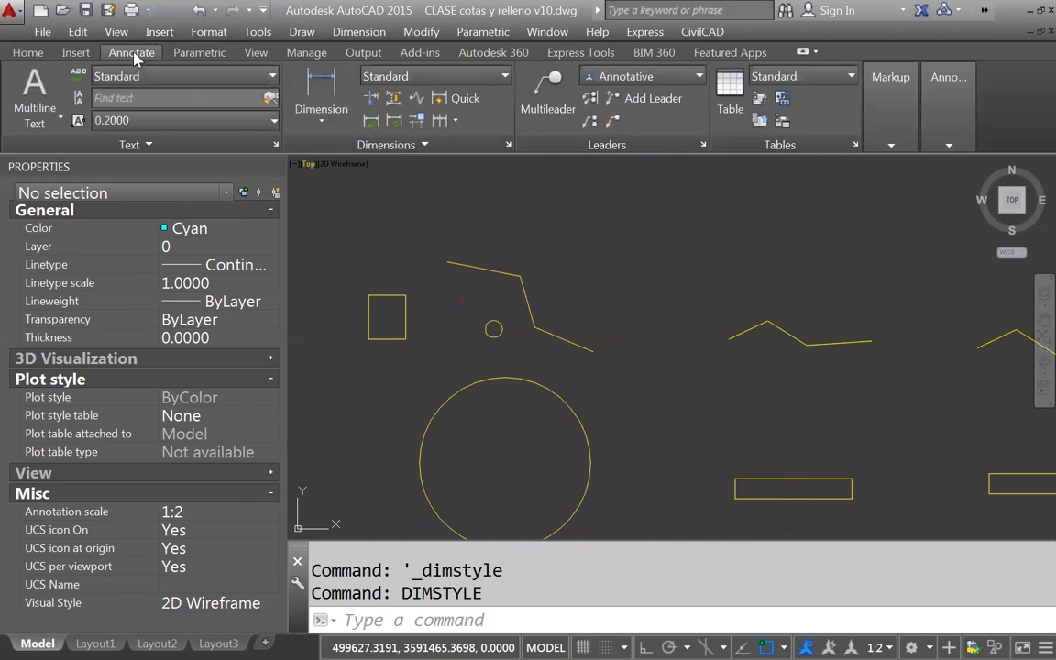
left_click(28, 53)
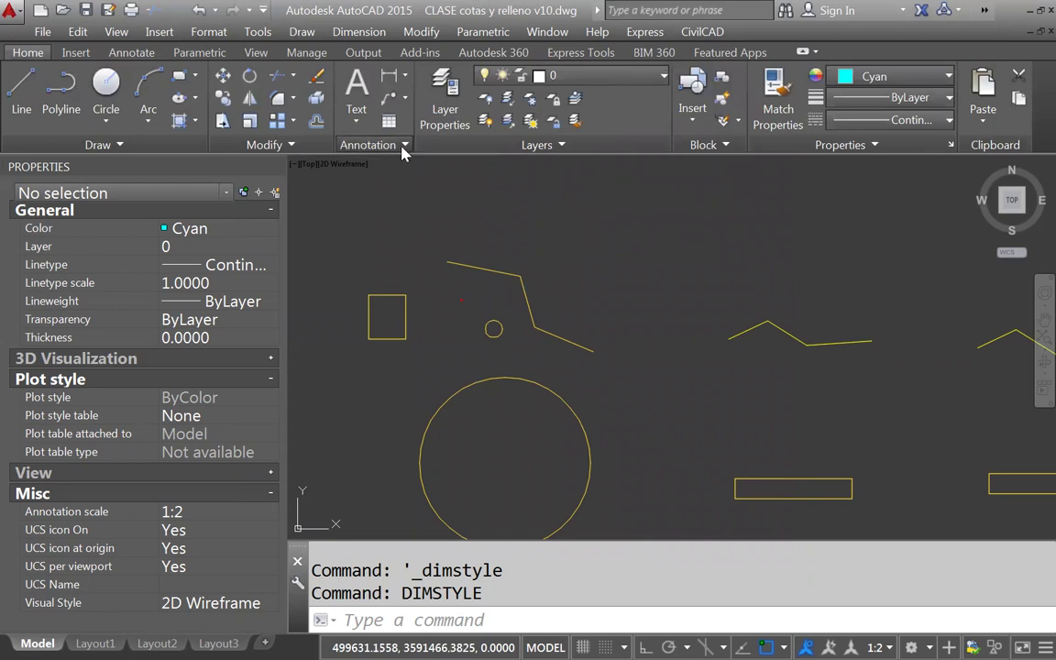
left_click(403, 148)
left_click(131, 55)
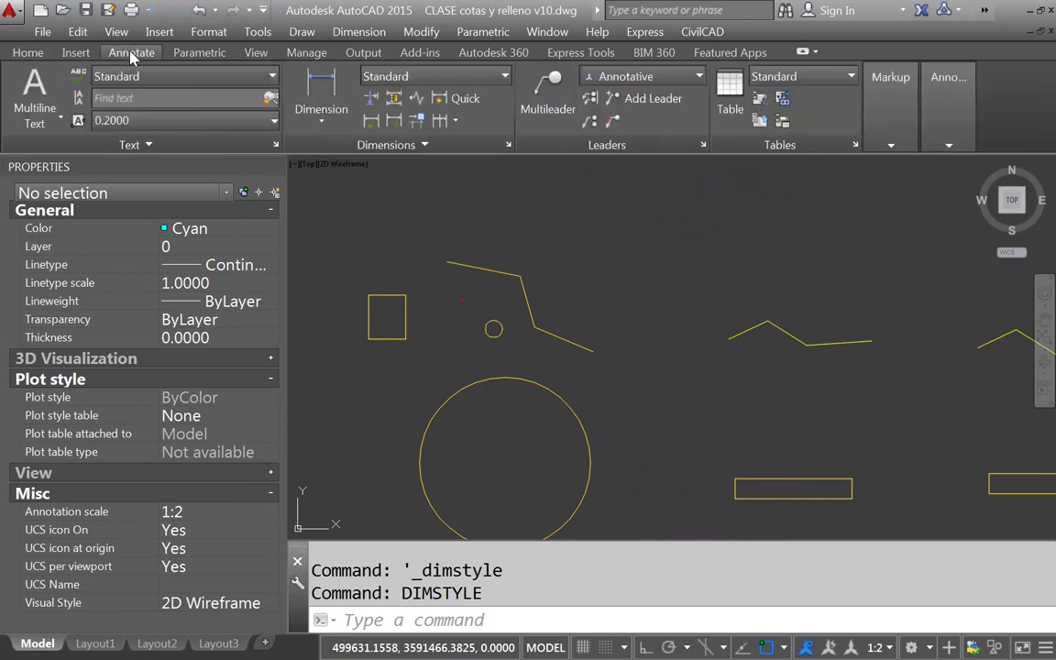
Create a new dimension style named Tipo 2 in the Dimension Style Manager, based on Standard and used for all dimensions
left_click(509, 147)
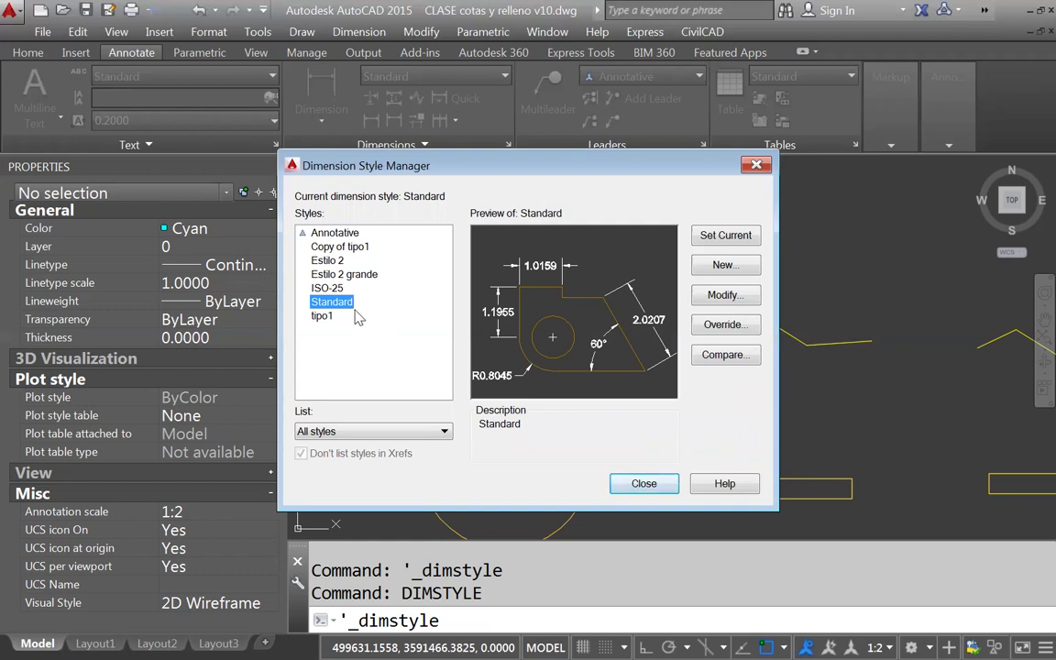
left_click(320, 303)
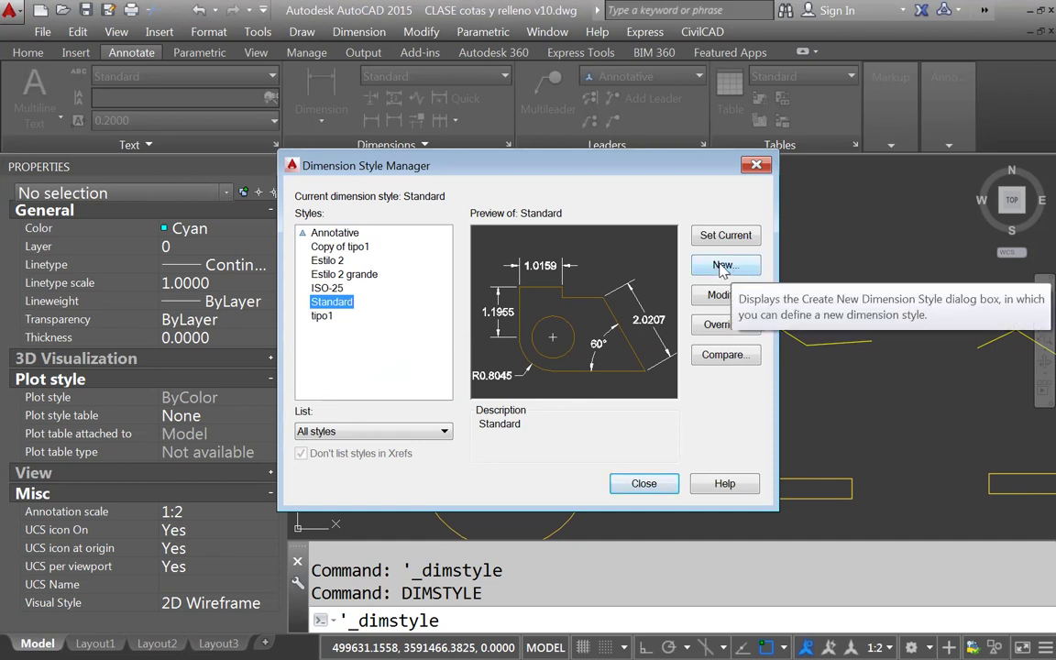
left_click(723, 266)
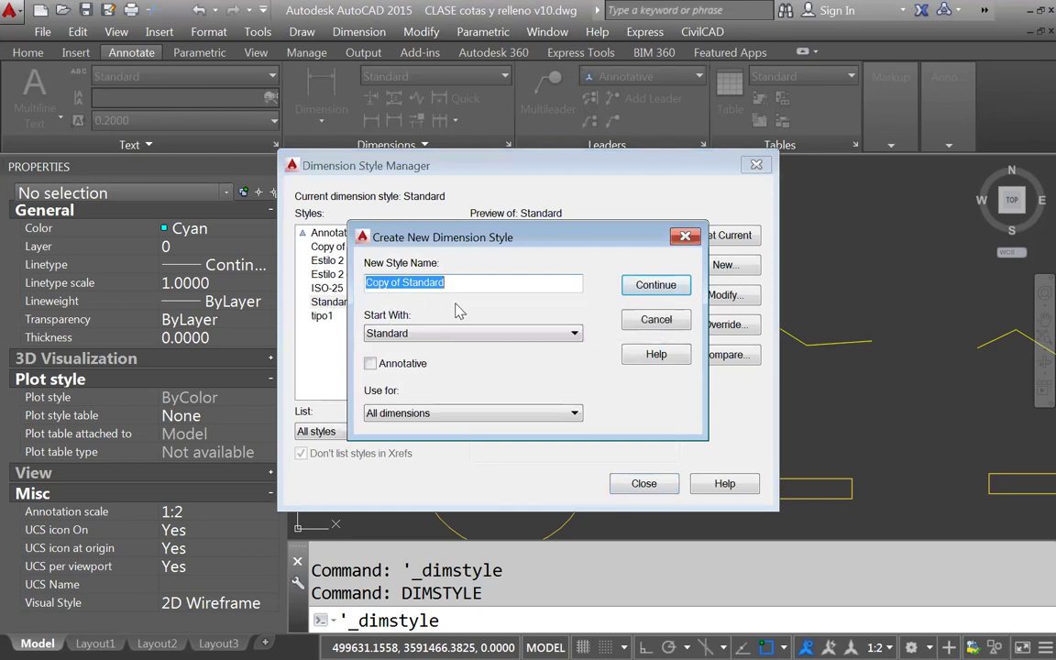
type("Tipo 2")
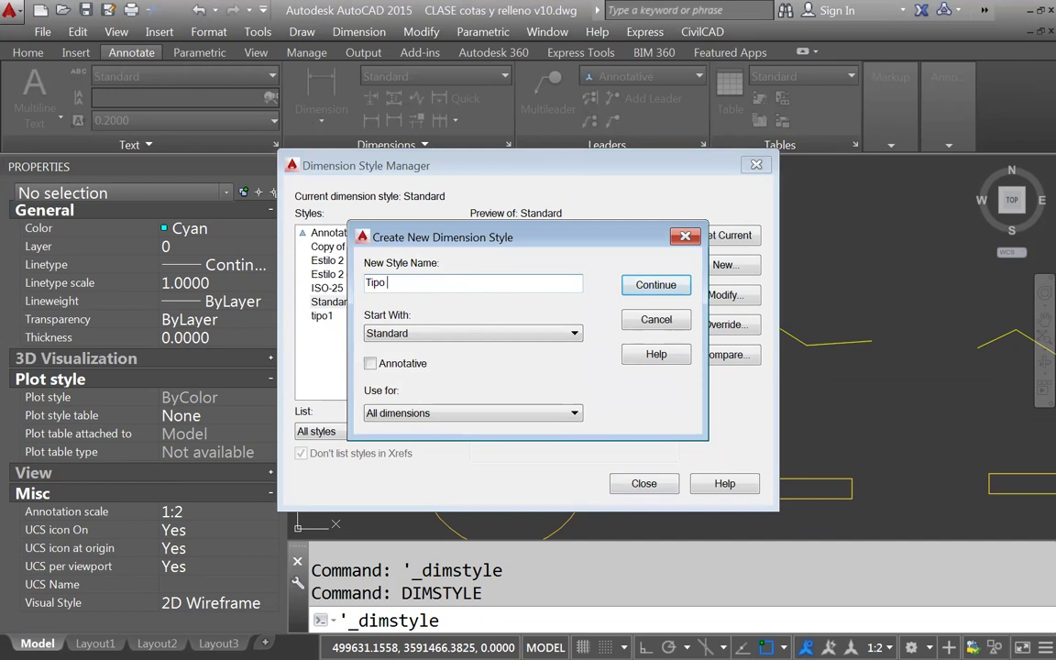
left_click(633, 286)
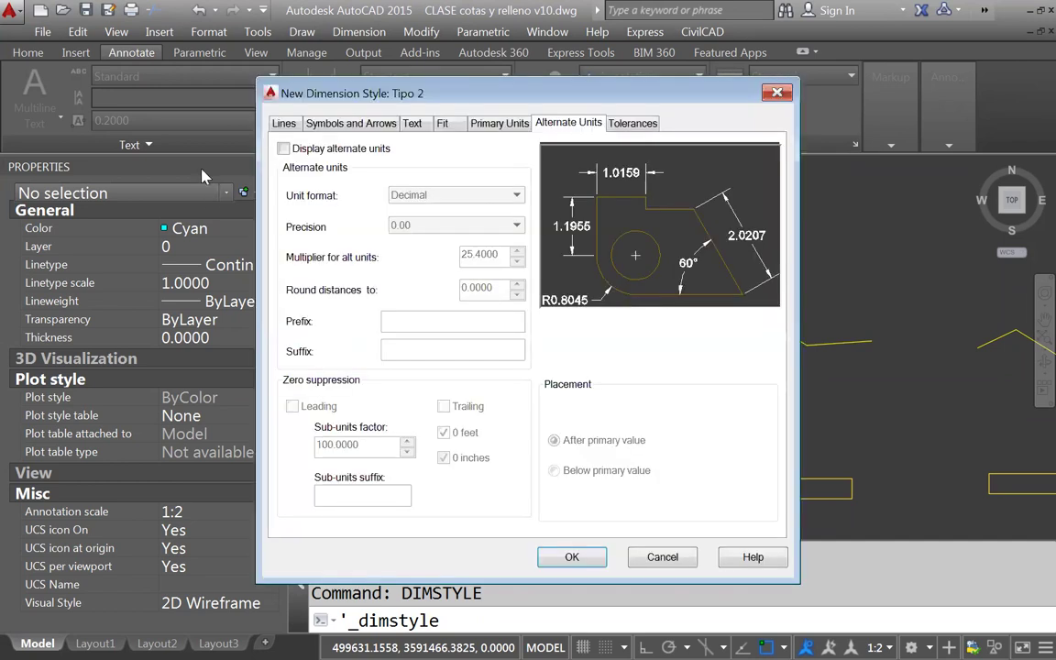
Set the dimension line color of the new Tipo 2 style to Red
left_click(284, 122)
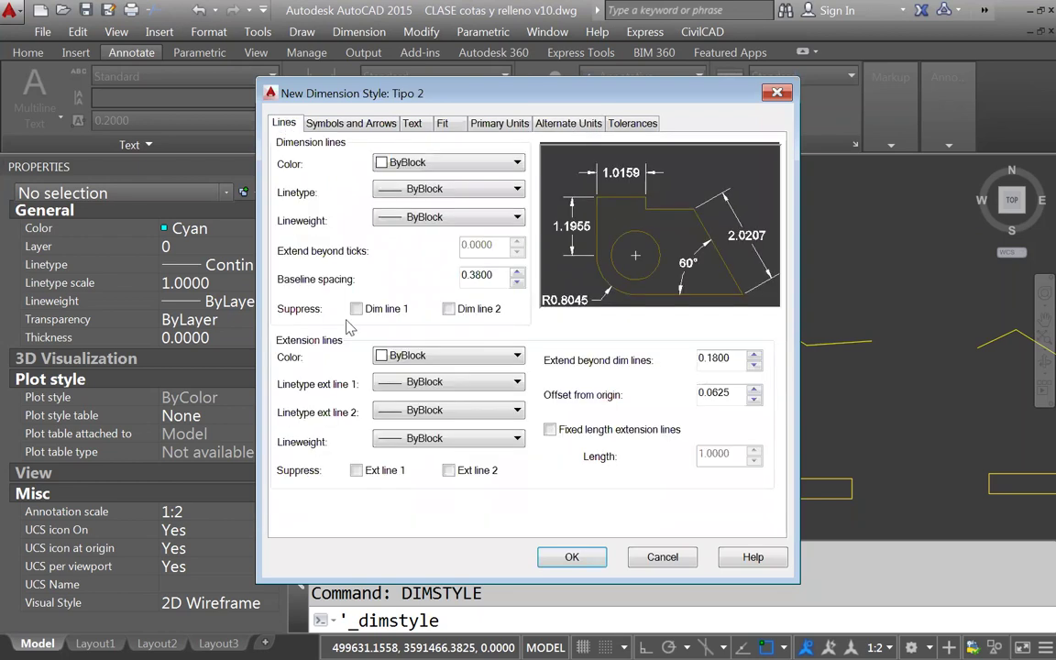
left_click(450, 163)
left_click(403, 208)
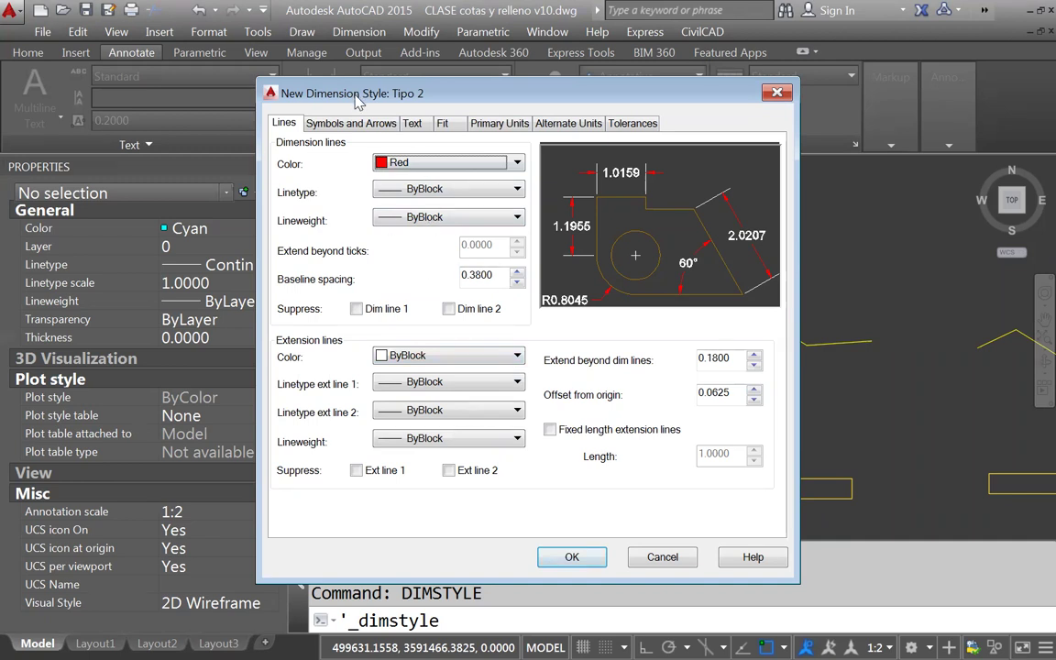
Try Closed blank and Dot as the first and second arrowheads of Tipo 2, ending on Closed filled
left_click(364, 125)
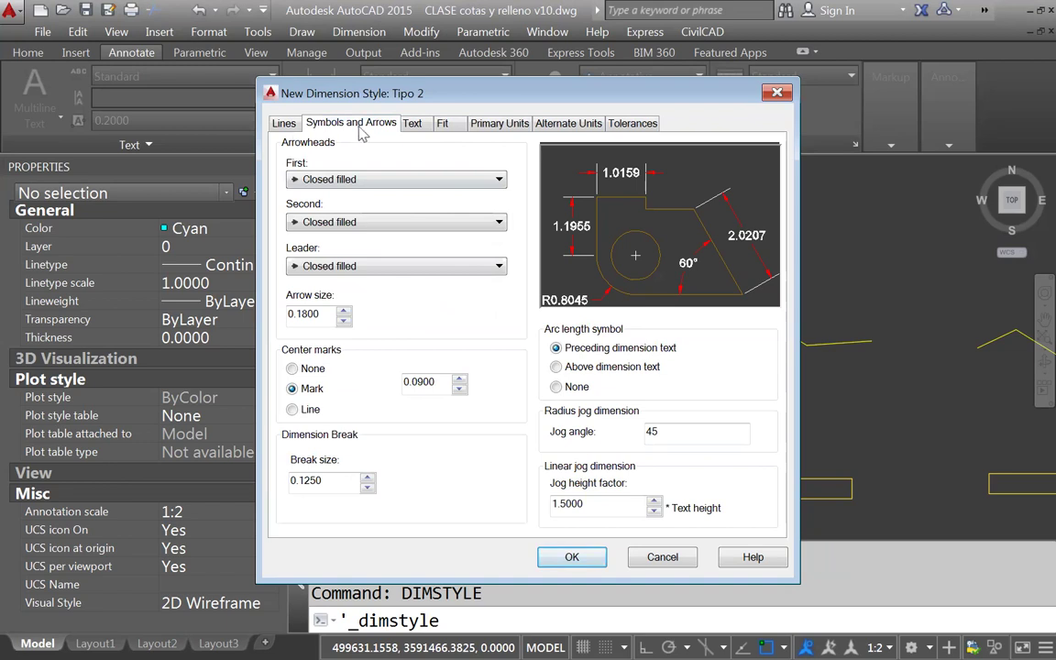
left_click(449, 180)
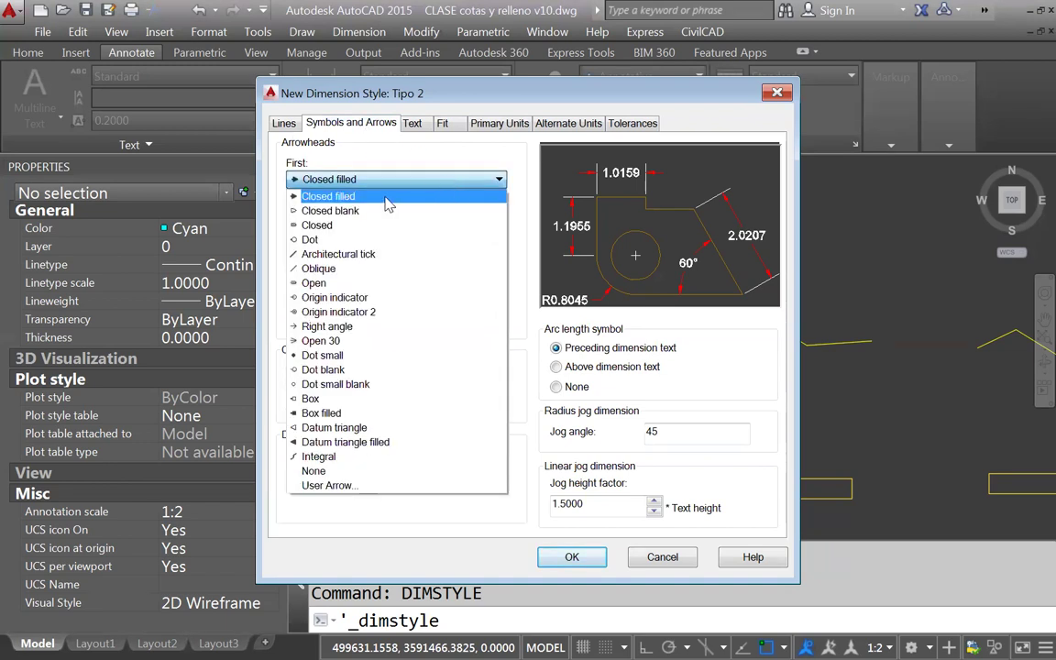
left_click(323, 214)
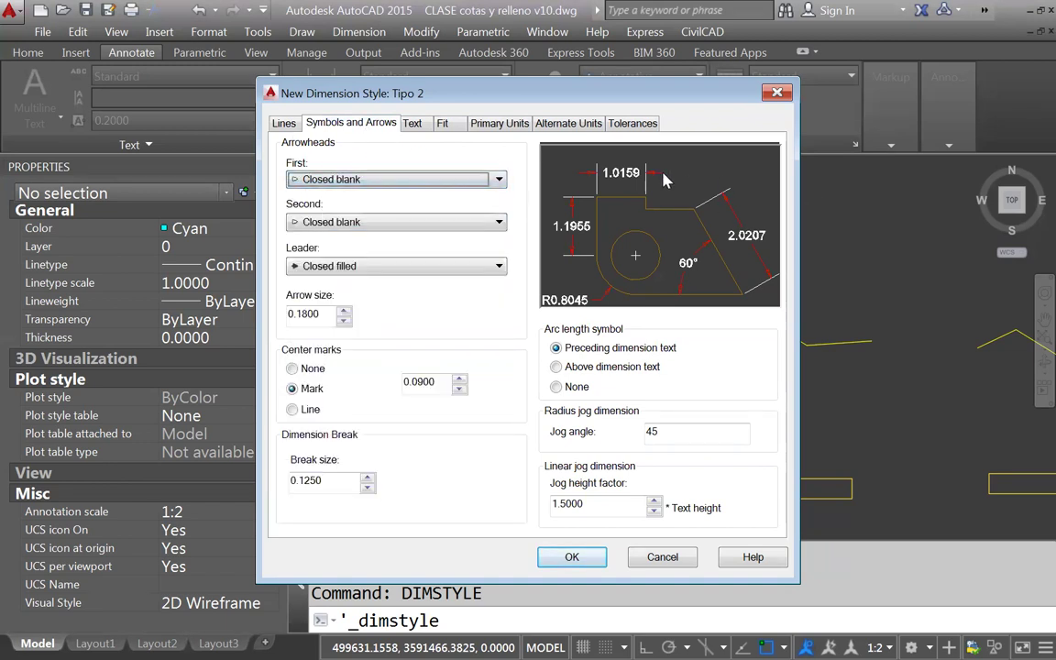
left_click(499, 179)
left_click(317, 240)
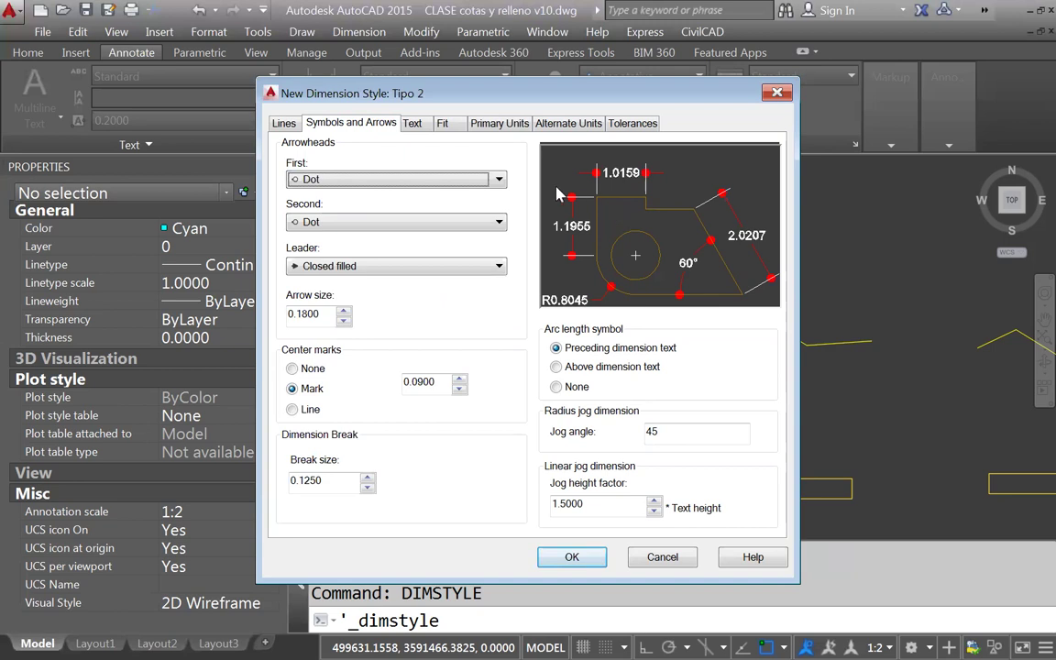
left_click(499, 179)
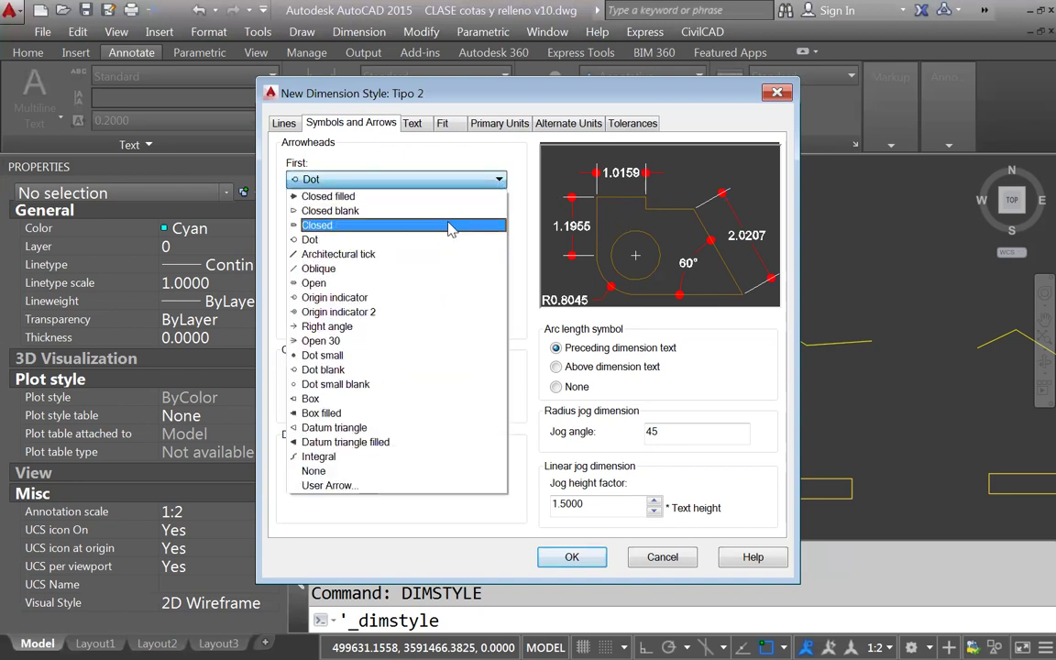
left_click(388, 198)
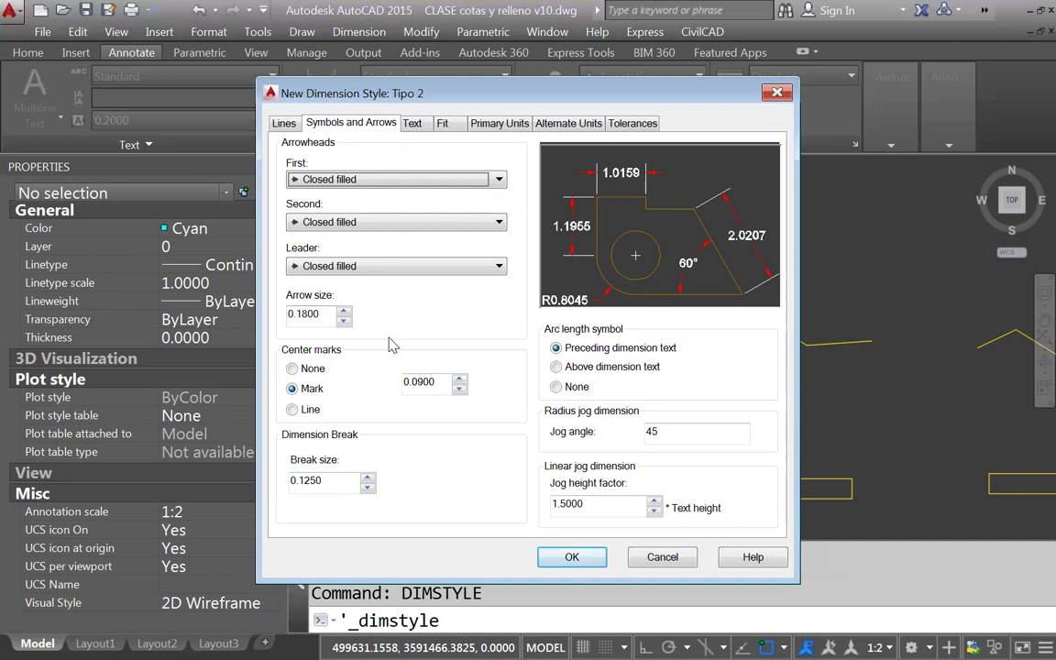
Try ByLayer as the dimension line color of Tipo 2 and return it to Red
left_click(280, 123)
left_click(459, 163)
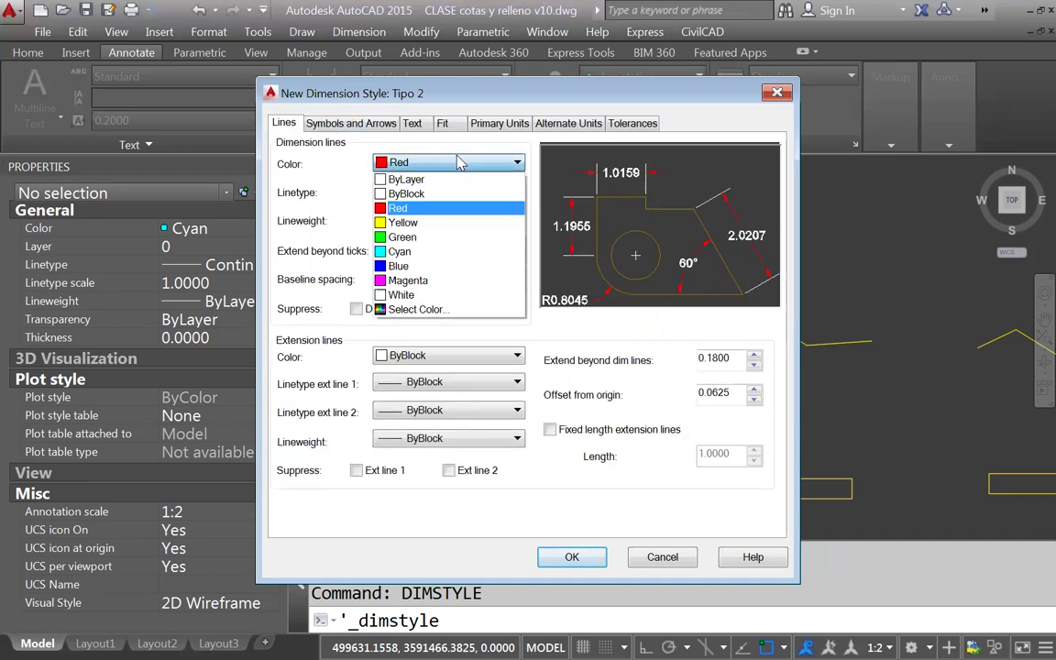
left_click(405, 179)
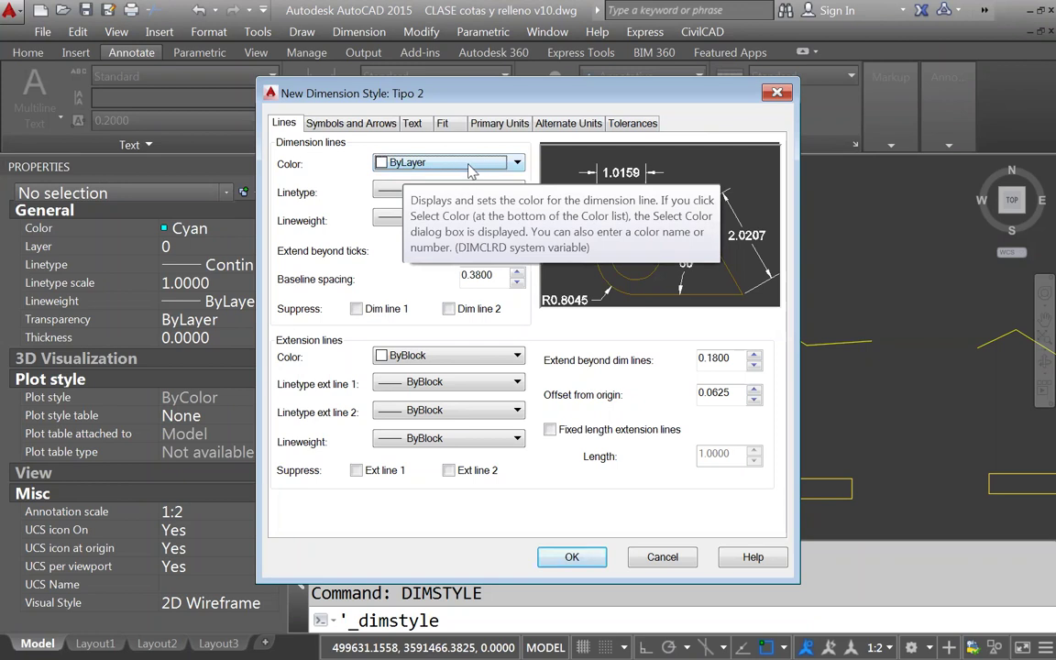
left_click(455, 172)
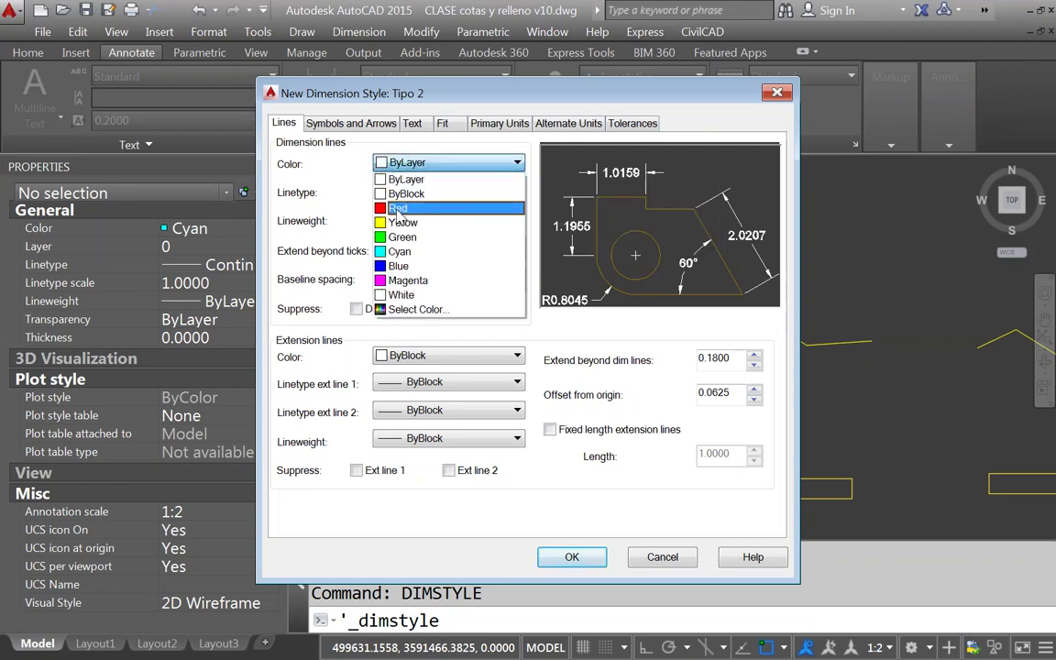
left_click(398, 210)
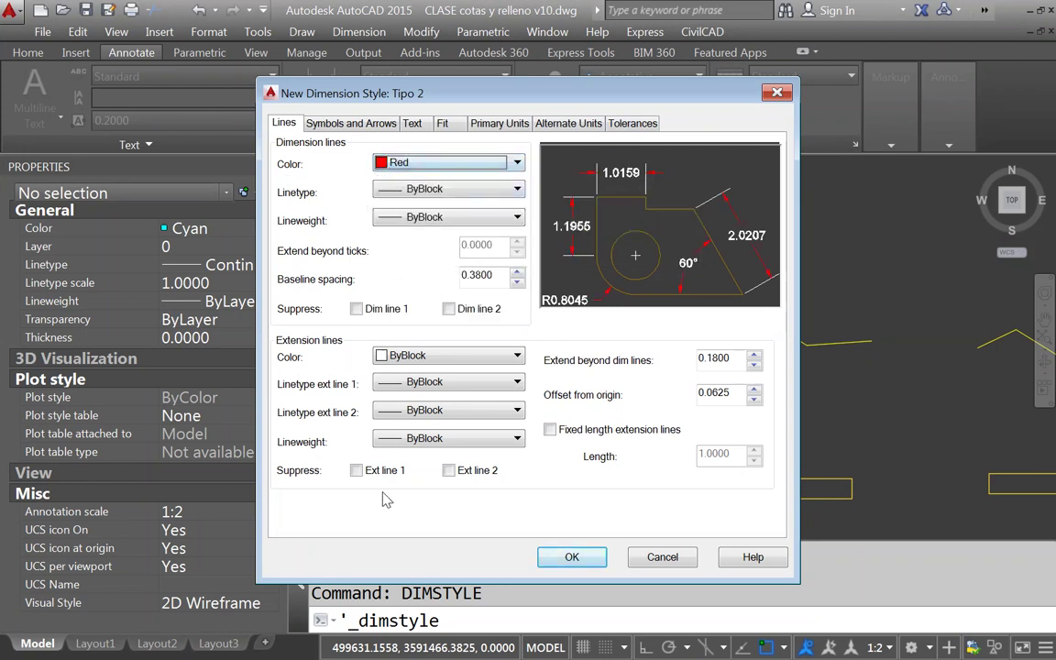
Try an arrow size of 0.5 for the Tipo 2 style and restore it to 0.18
left_click(349, 124)
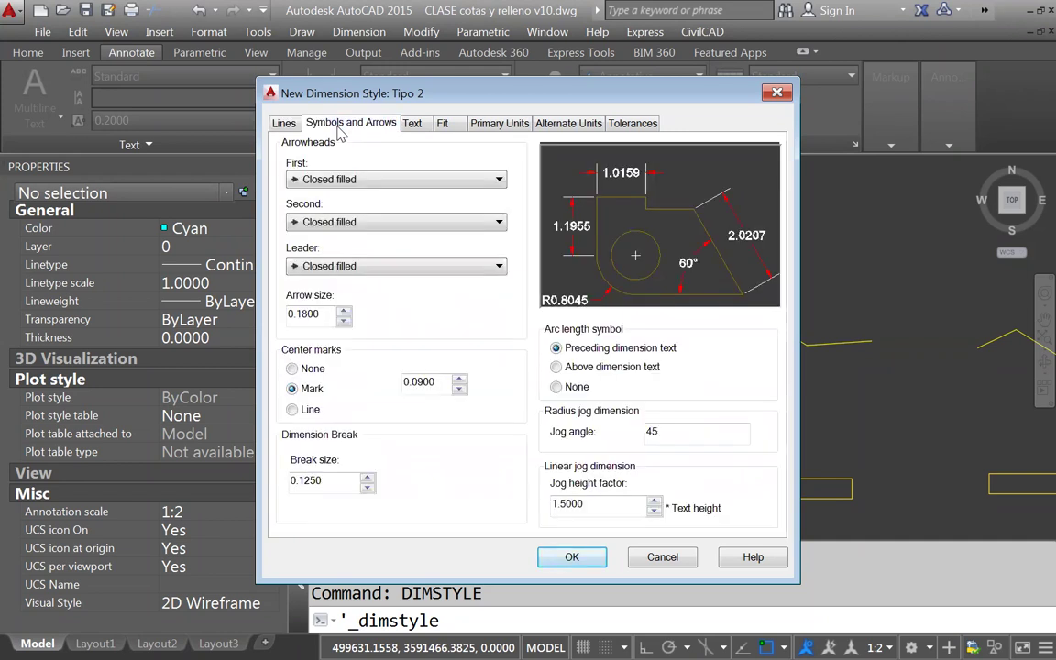
left_click(409, 124)
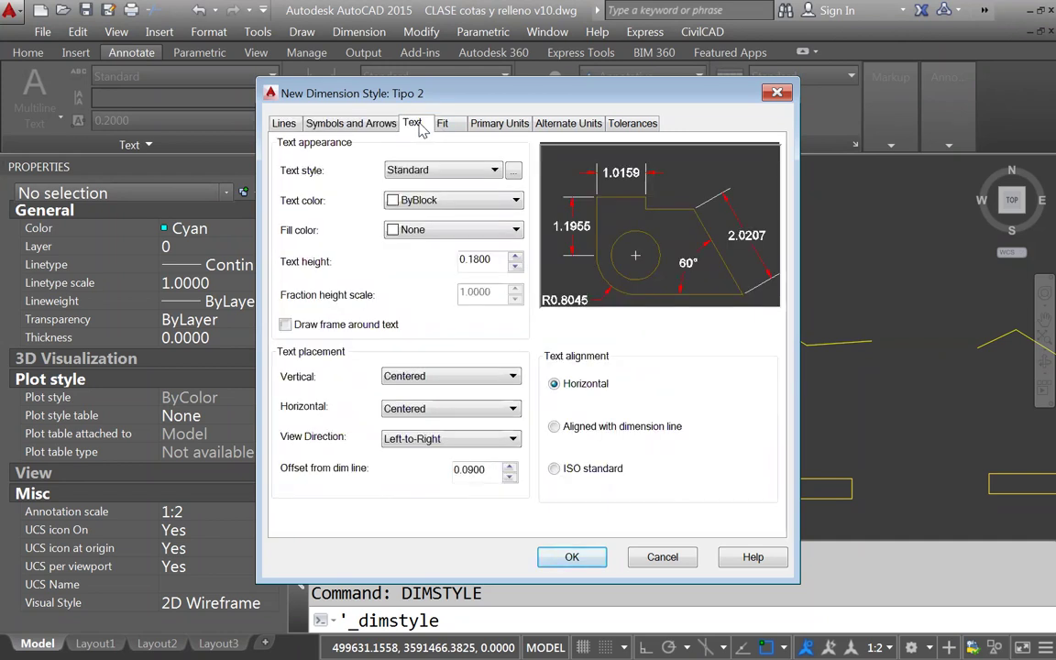
left_click(338, 121)
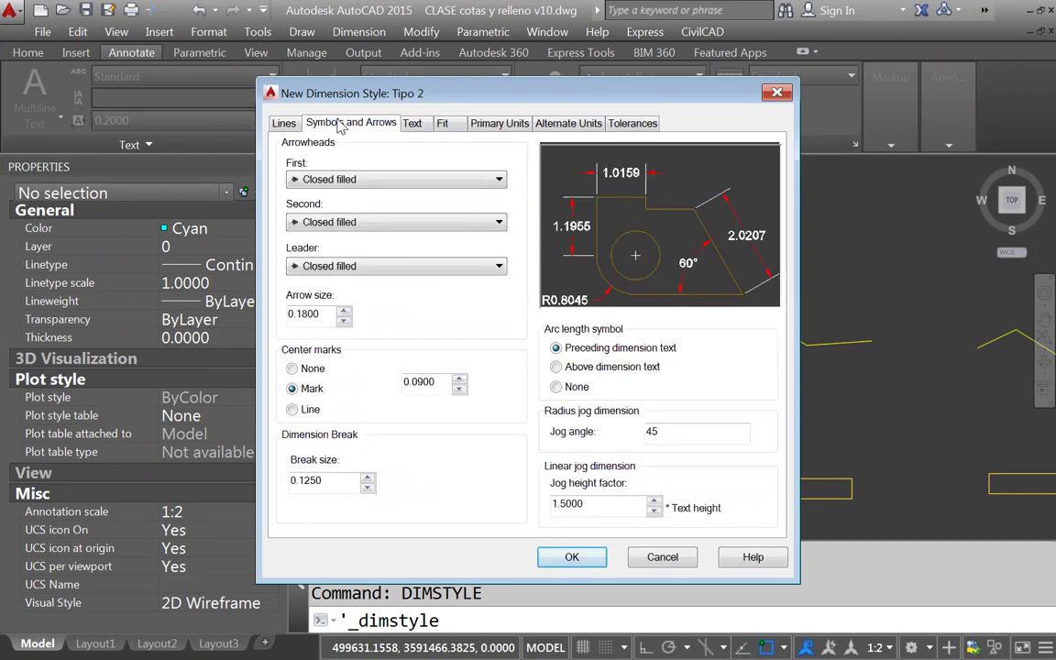
left_click(317, 315)
left_click(344, 314)
left_click(344, 314)
left_click(344, 313)
type(".5")
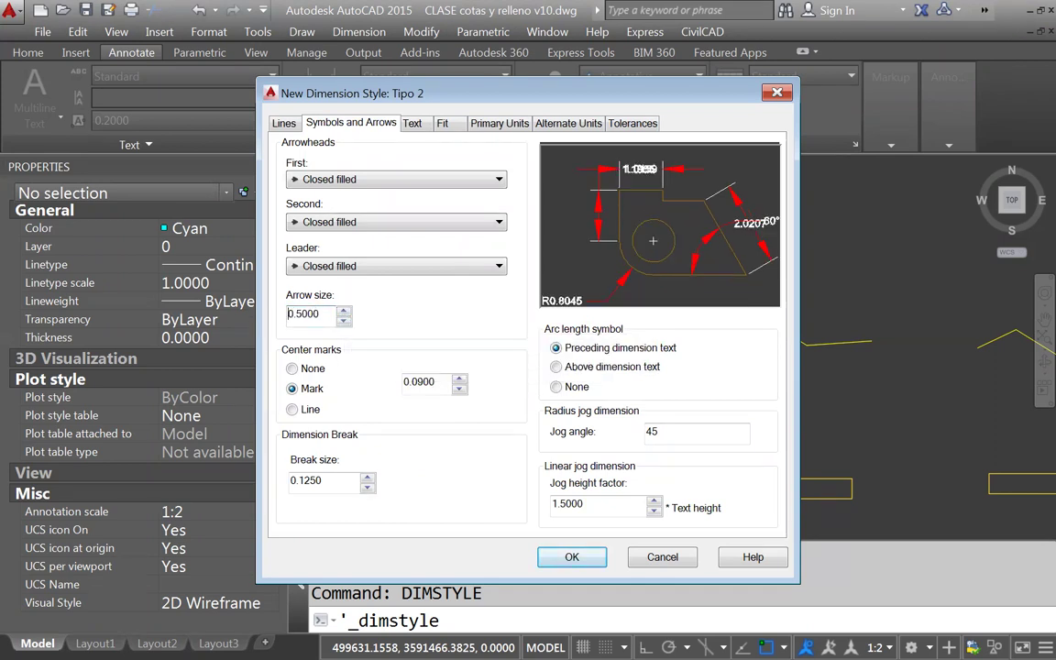
left_click_drag(313, 313, 281, 318)
type(".18")
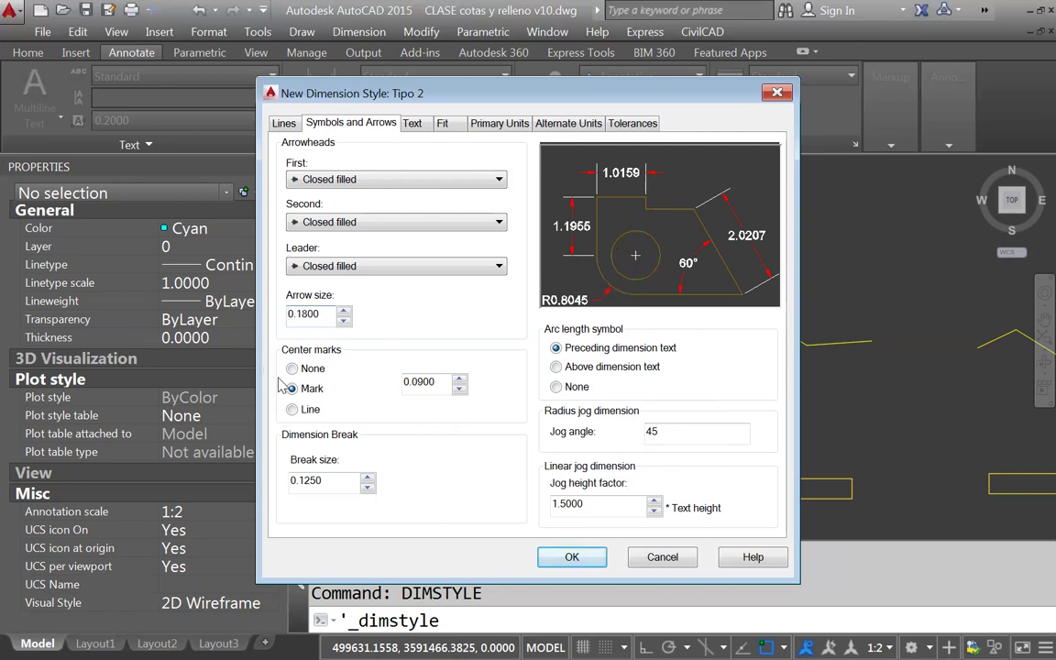
Switch the center marks of Tipo 2 alternately between None and Mark to compare them, ending on Mark
left_click(292, 370)
left_click(292, 387)
left_click(292, 368)
left_click(292, 388)
Try style3 as the dimension text style of Tipo 2 and return it to Standard
left_click(417, 126)
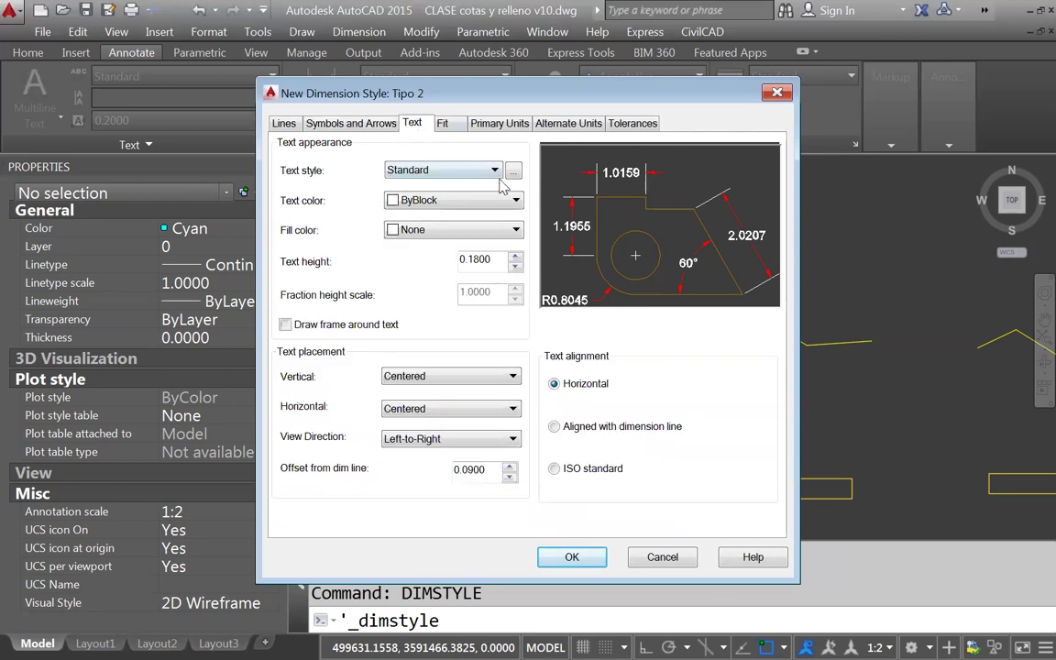
left_click(452, 170)
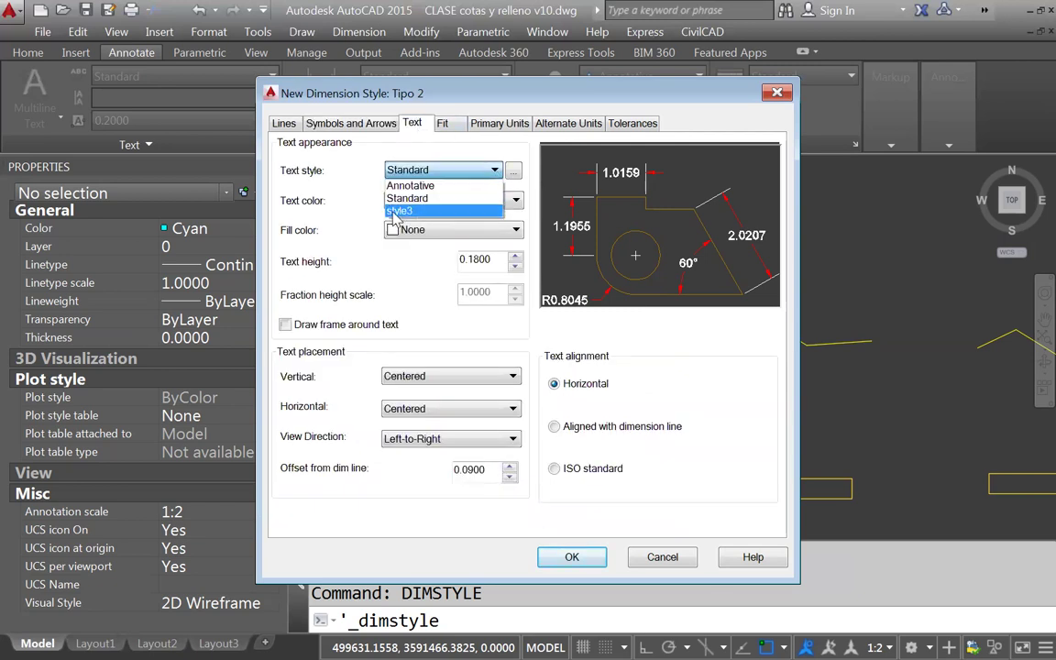
left_click(396, 211)
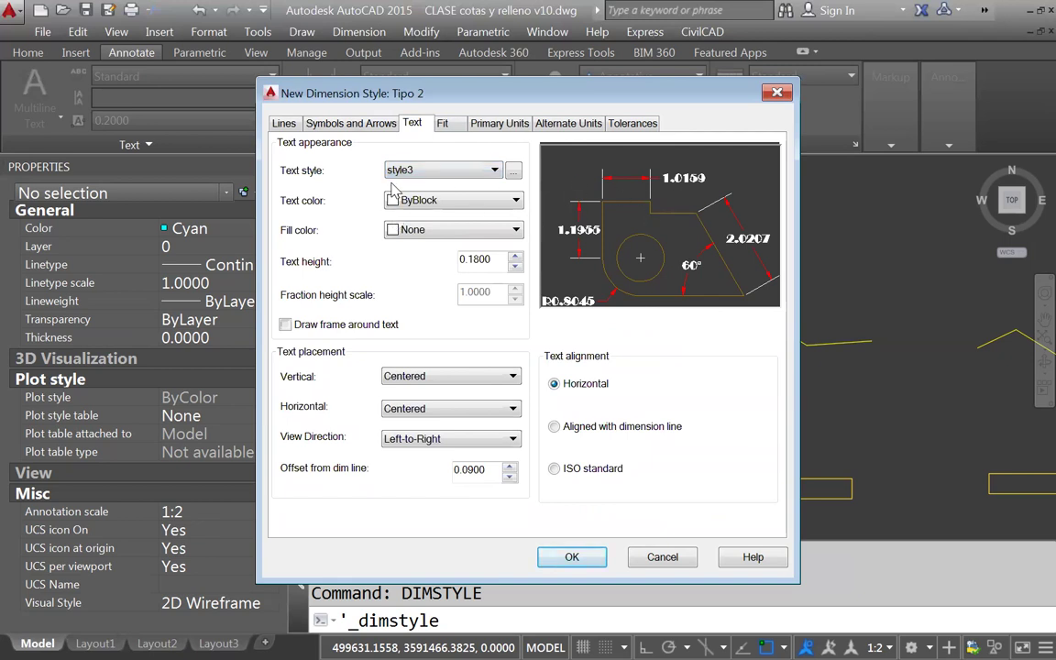
left_click(403, 170)
left_click(390, 195)
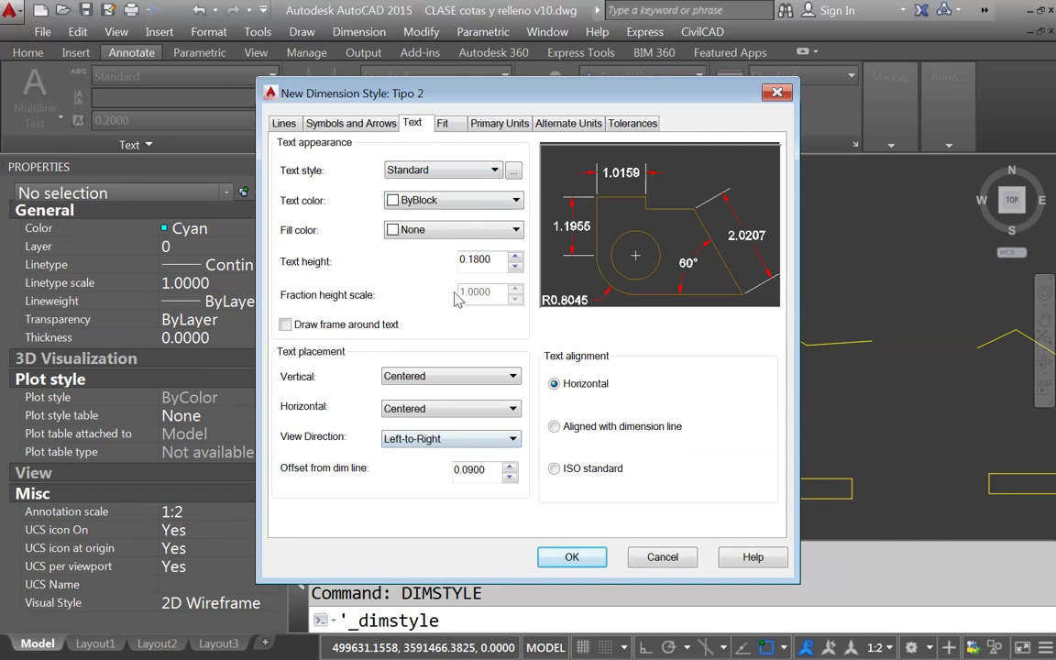
Try a Yellow fill color behind the dimension text and return it to None
left_click(463, 233)
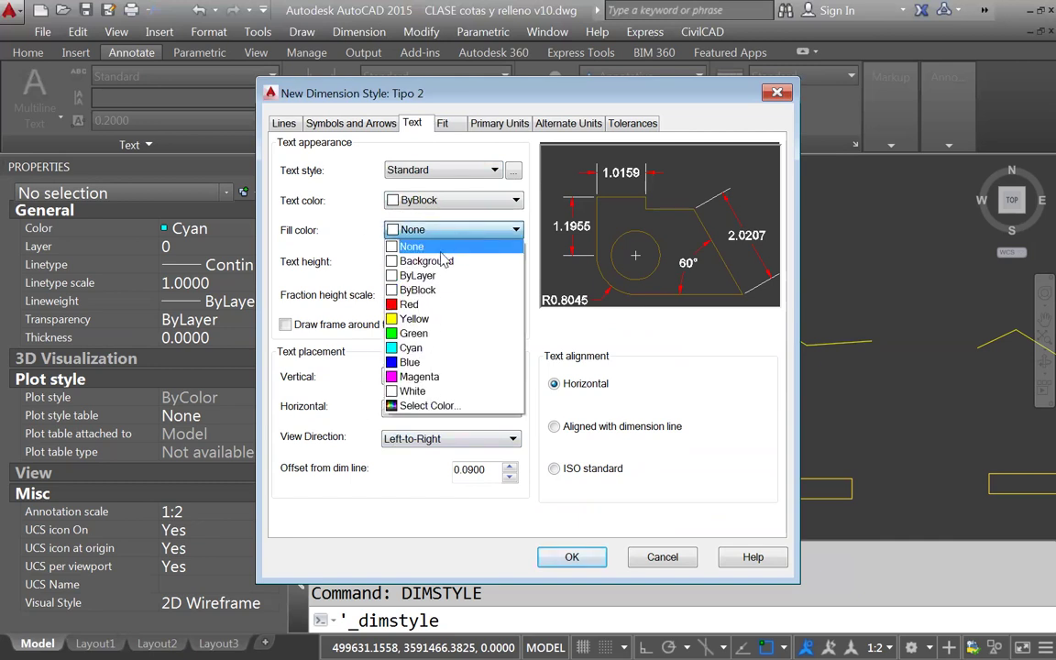
left_click(414, 318)
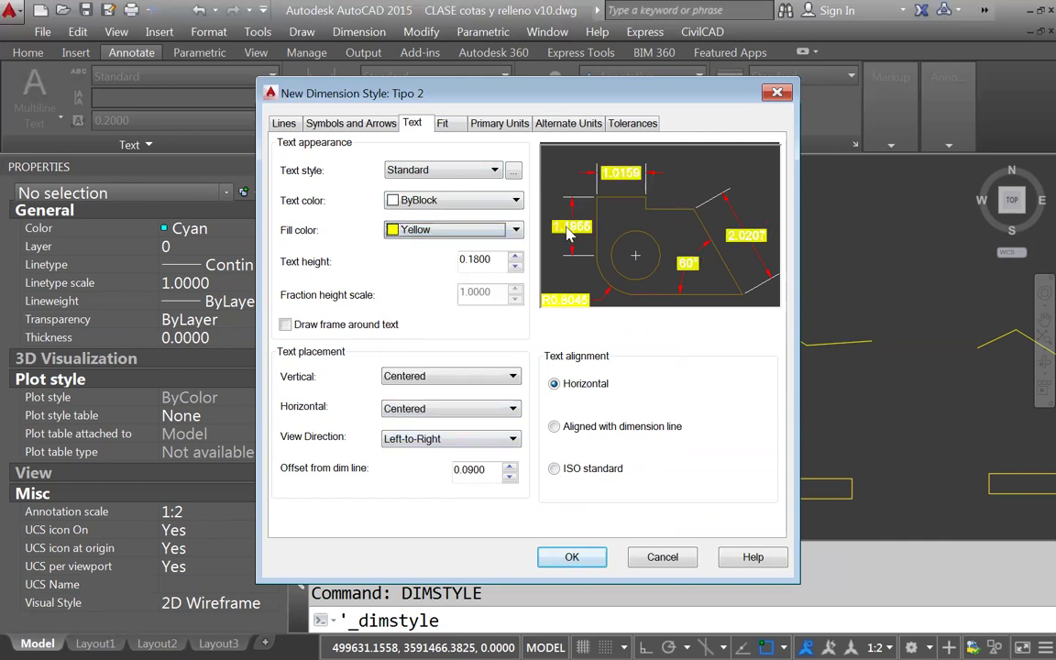
left_click(517, 230)
left_click(467, 246)
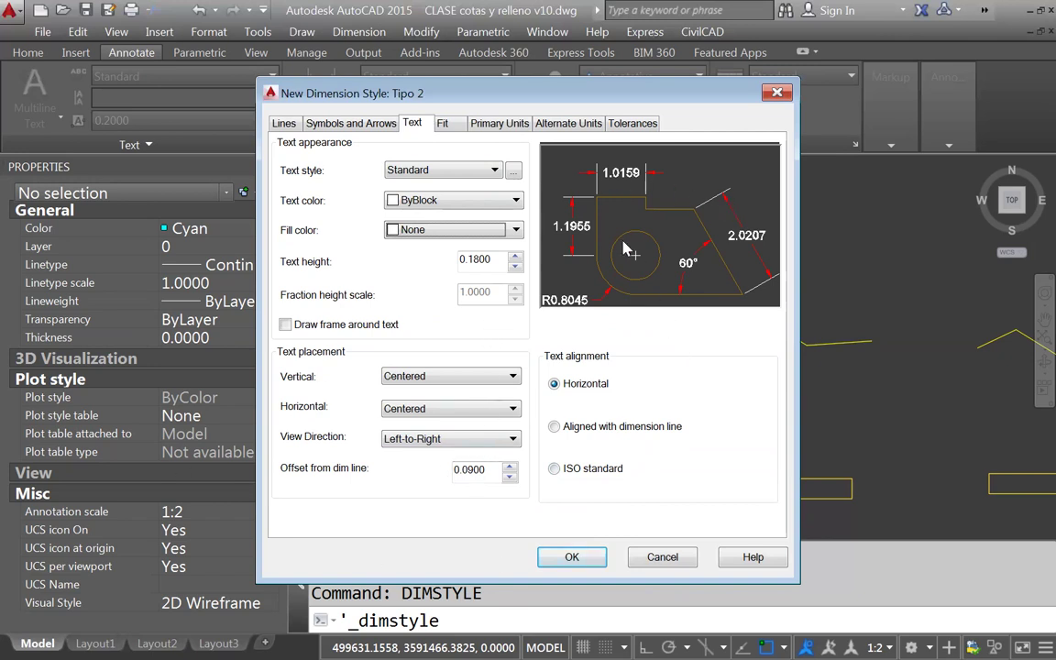
Review the fit options and the dimension and extension line settings of the Tipo 2 style
left_click(446, 125)
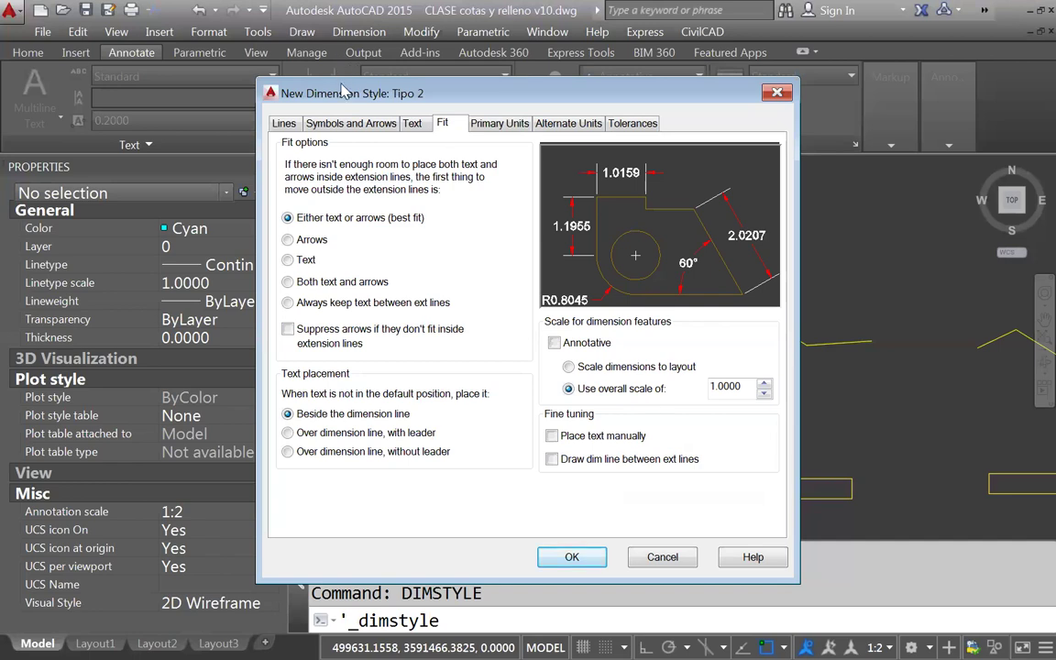
left_click(283, 123)
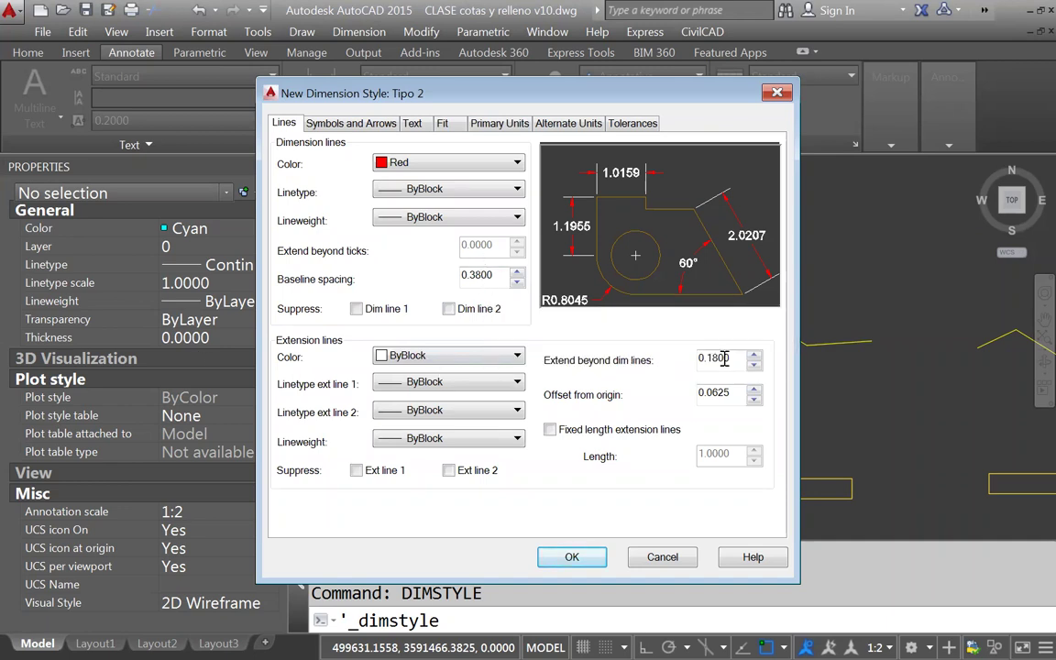
Try a dimension text height of 2 and return it to 0.18, and toggle the frame around the text on and off
left_click(321, 119)
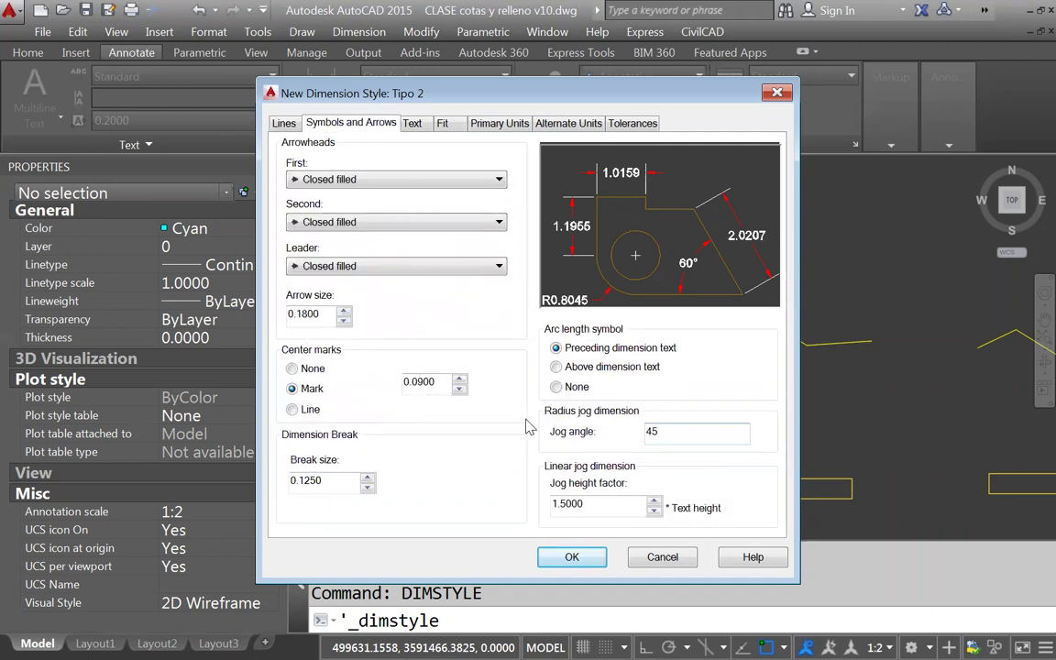
left_click(412, 123)
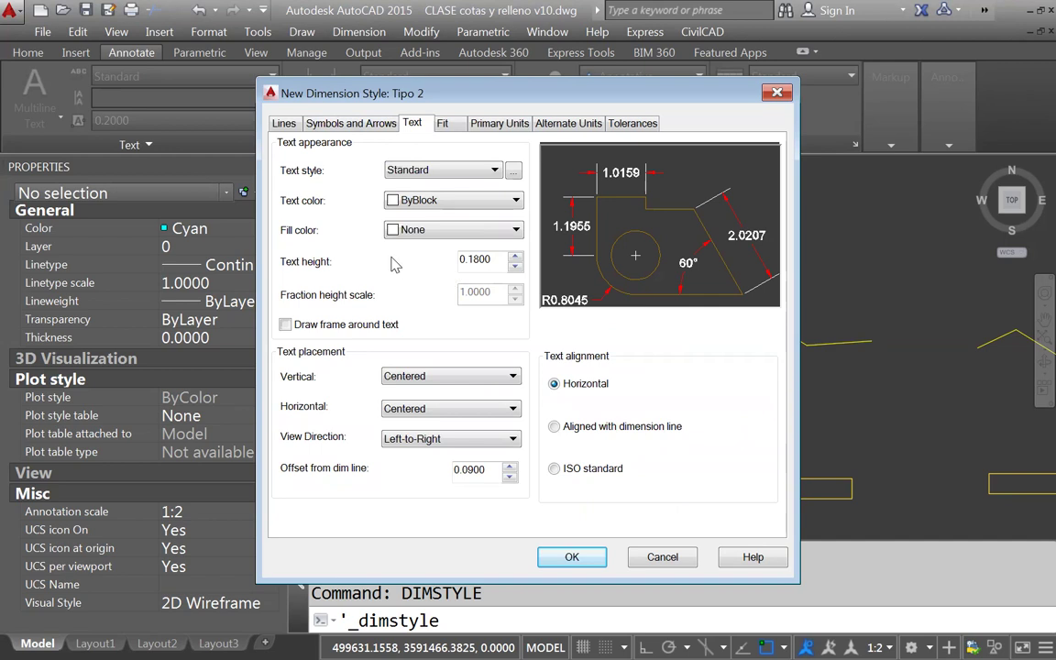
left_click_drag(491, 264, 400, 276)
type("2.0000")
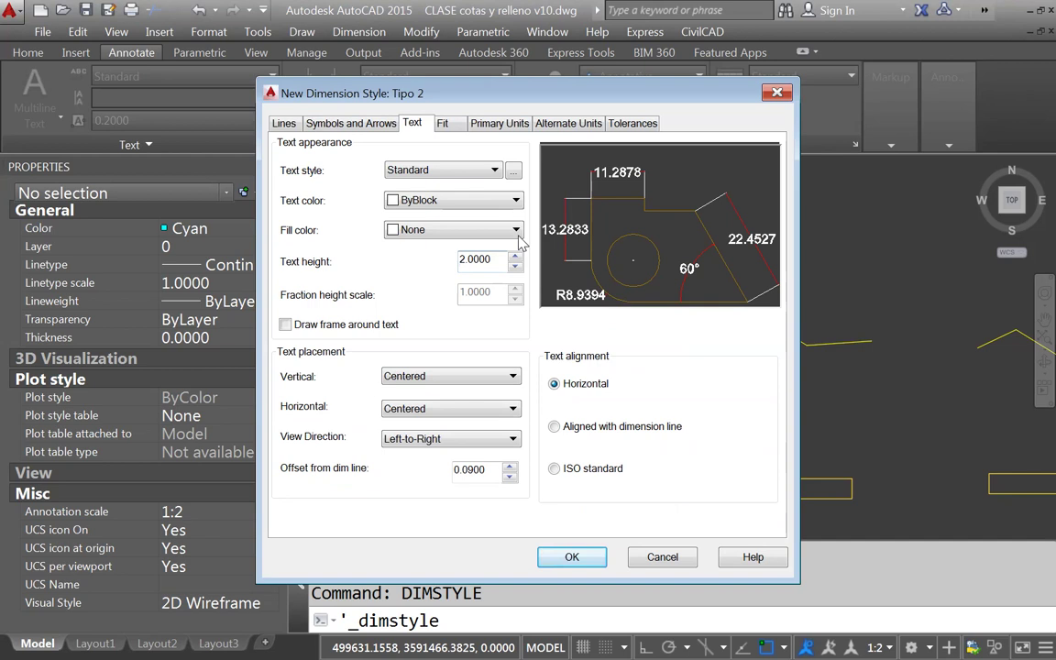
left_click_drag(491, 261, 380, 272)
type("0.18")
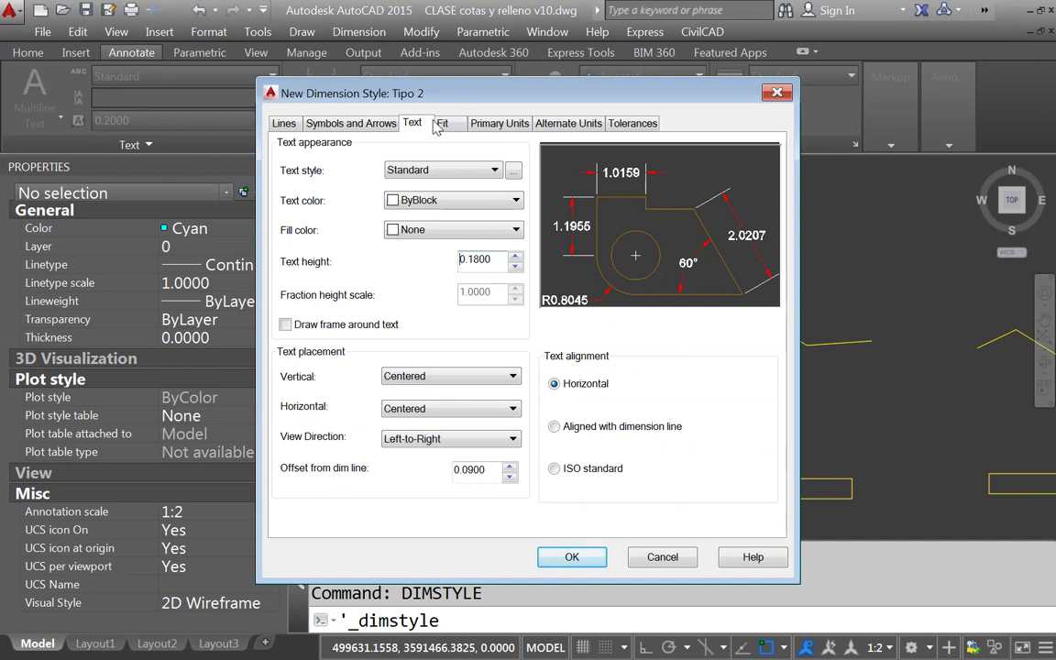
left_click(443, 328)
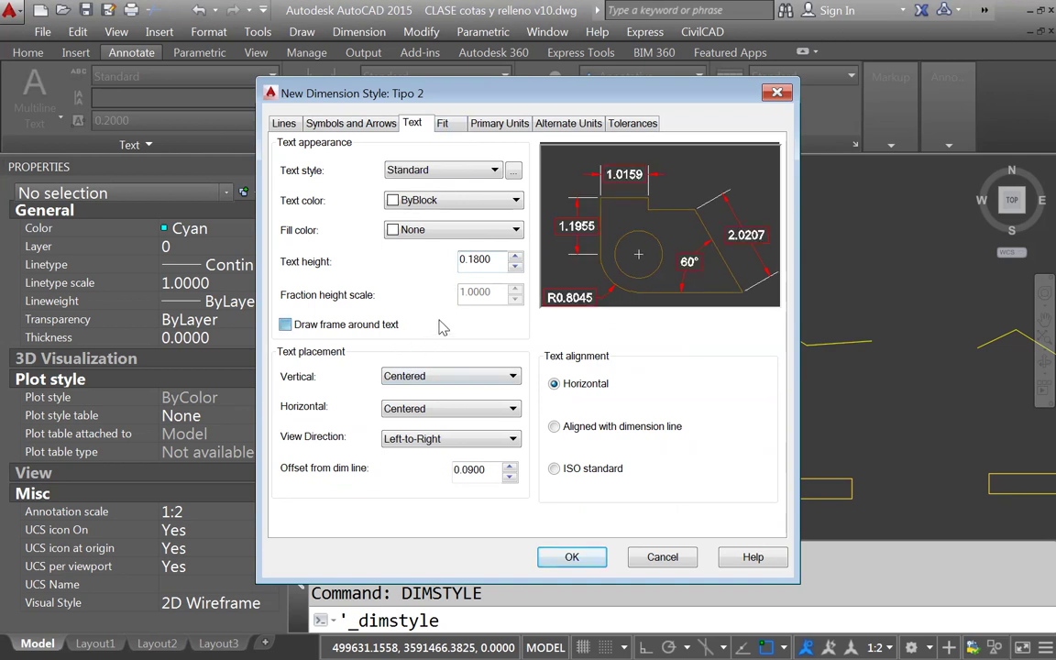
left_click(286, 325)
Try an overall scale of 2 for the dimension features of Tipo 2 and return it to 1
left_click(445, 124)
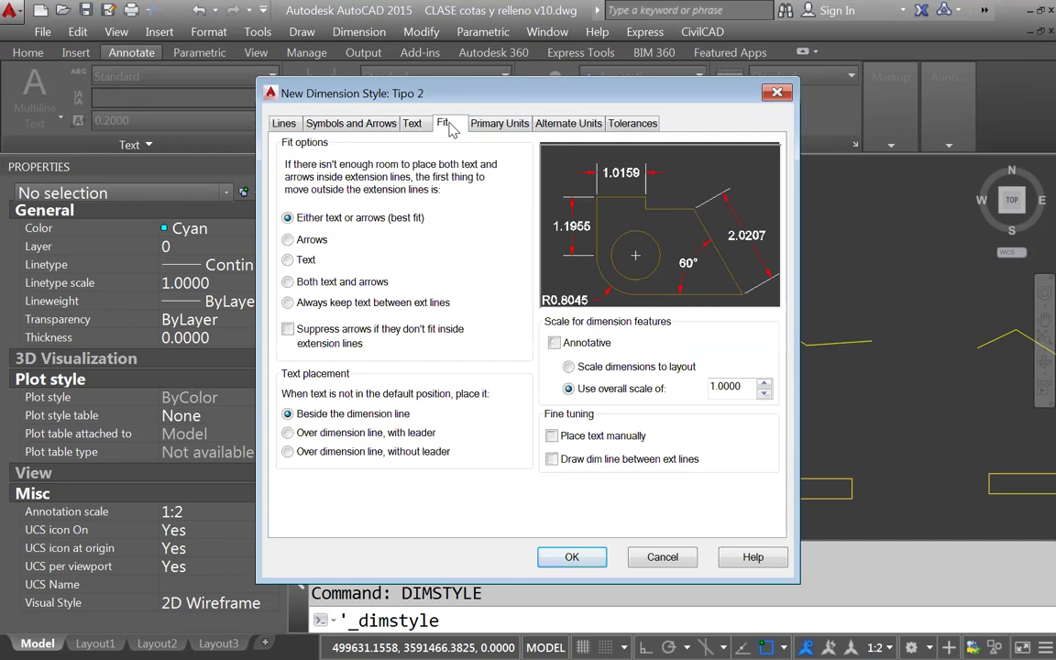
mouse_move(612, 395)
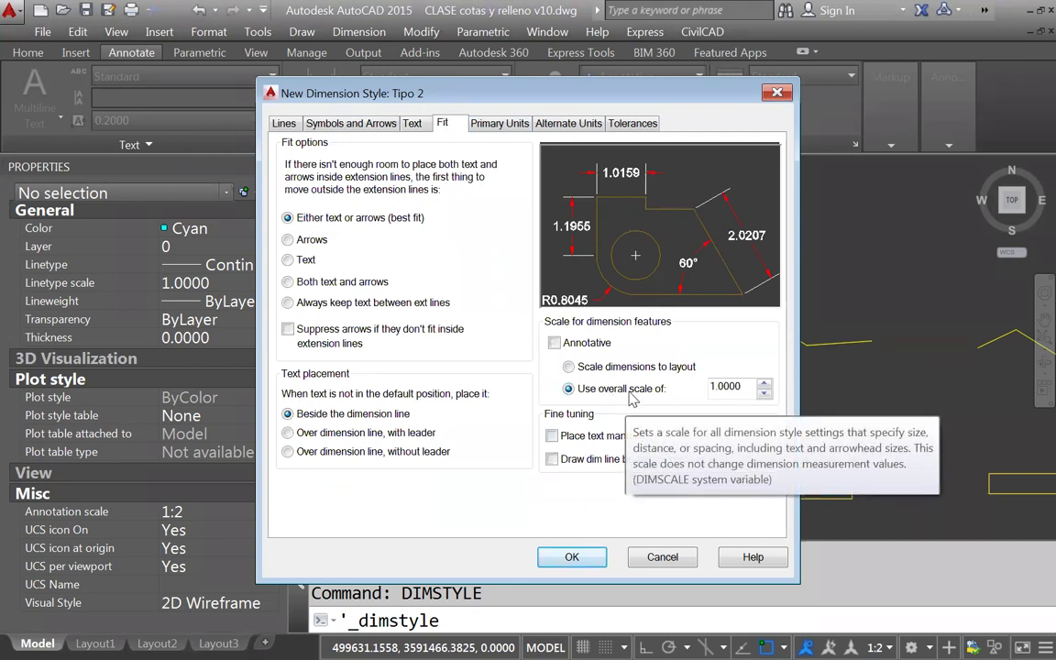
left_click_drag(744, 386, 672, 385)
key("Up")
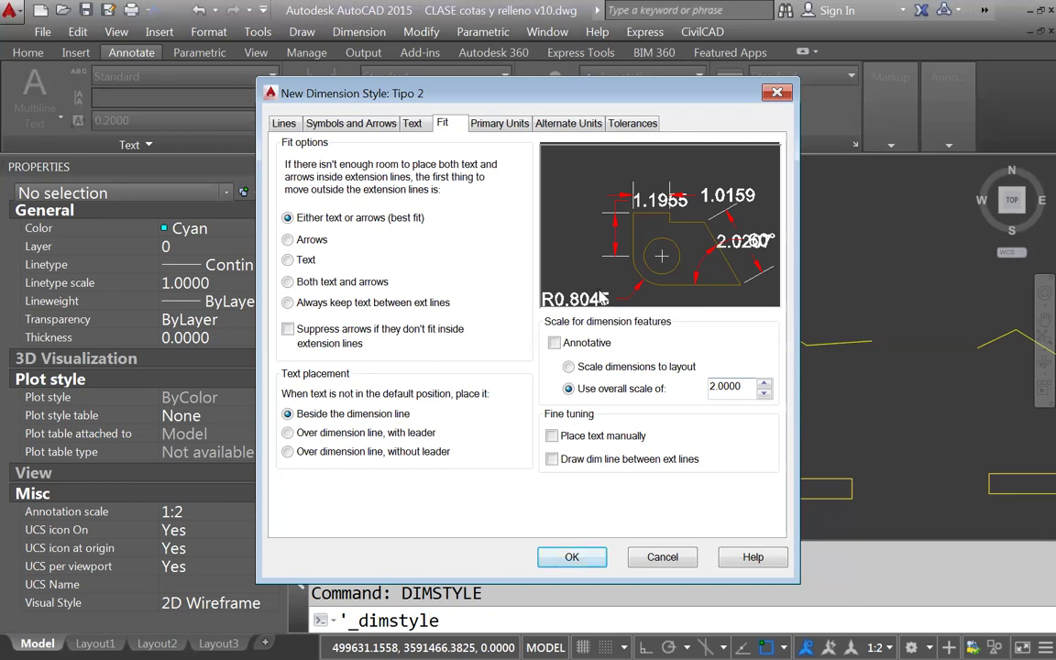
left_click_drag(741, 387, 683, 394)
type("1.0000")
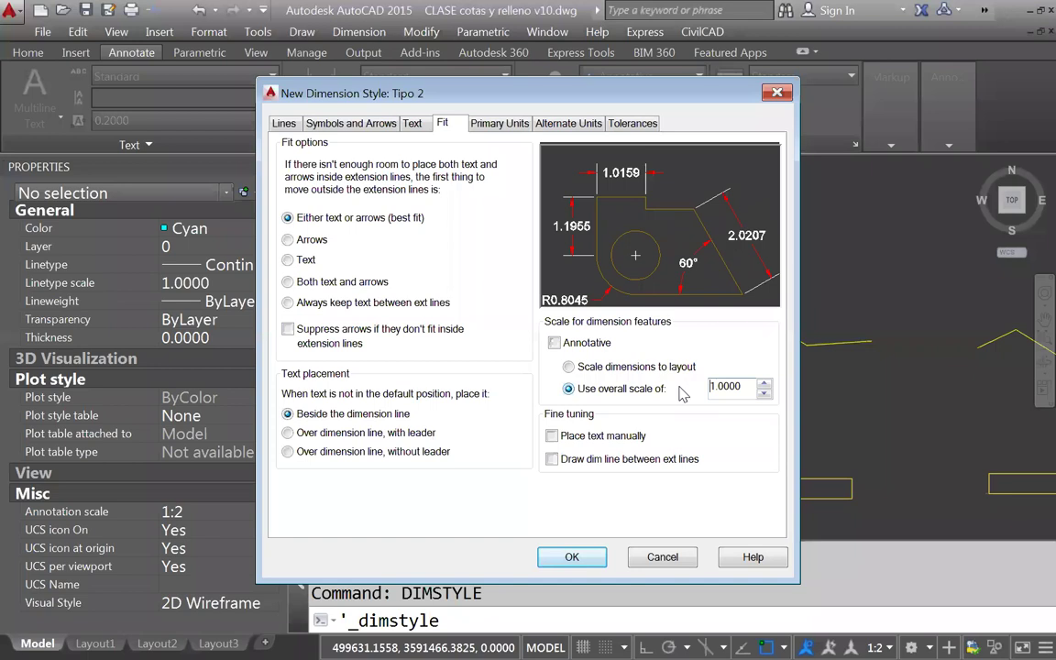
Set the overall scale for the dimension features of Tipo 2 to 3
left_click_drag(741, 387, 683, 408)
type("3")
left_click(708, 386)
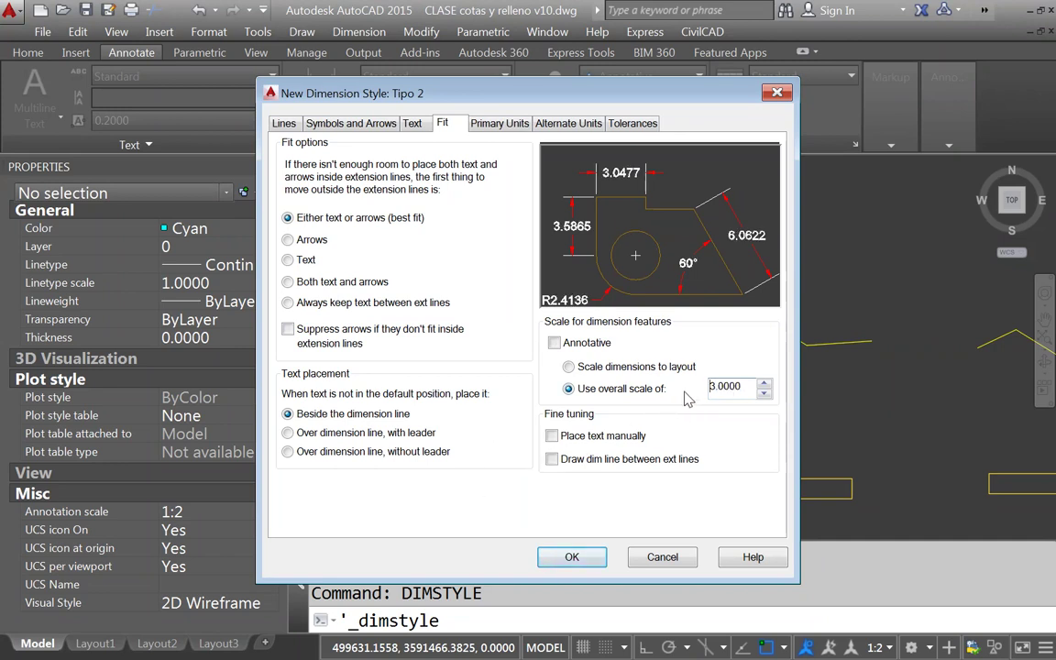
Try an overall dimension scale of 2 for comparison and return it to 3
left_click_drag(742, 382, 711, 386)
type("2.0000")
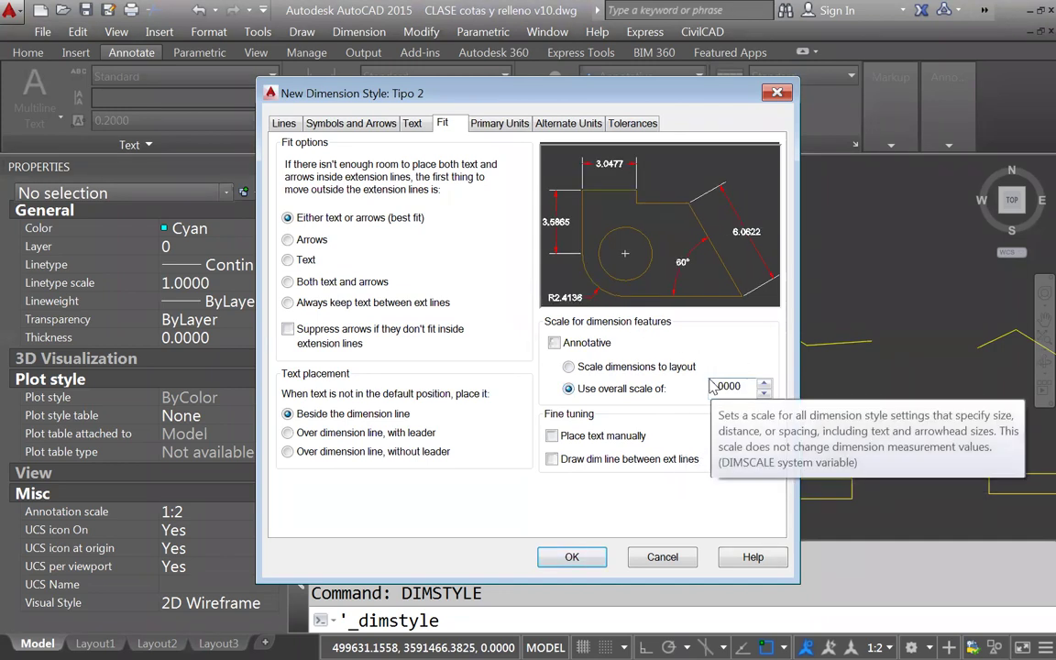
left_click_drag(712, 386, 741, 386)
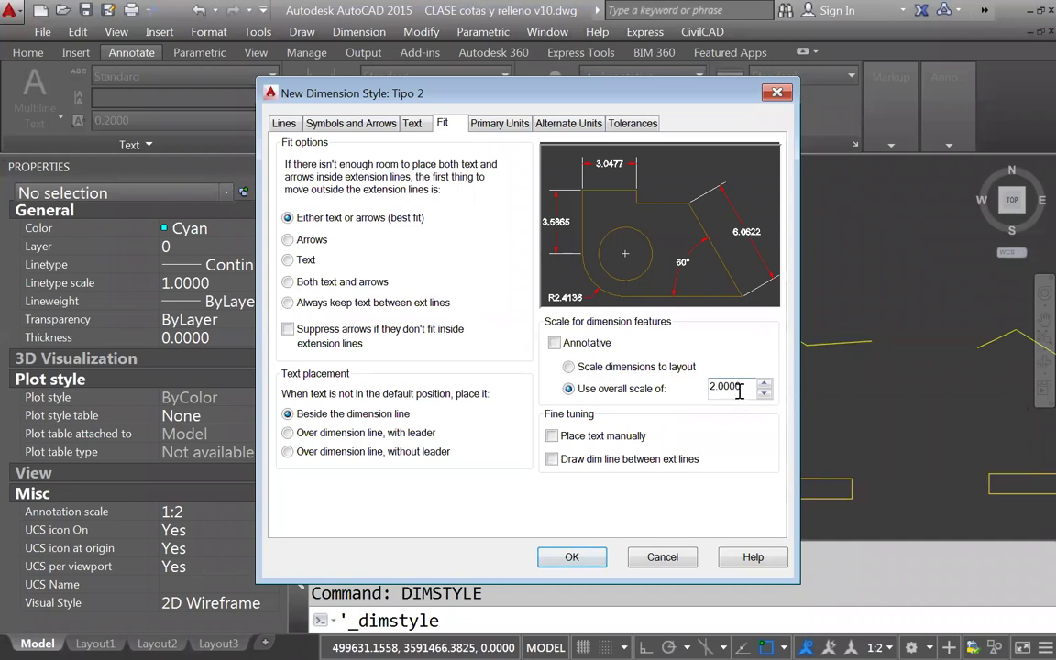
type("3.0000")
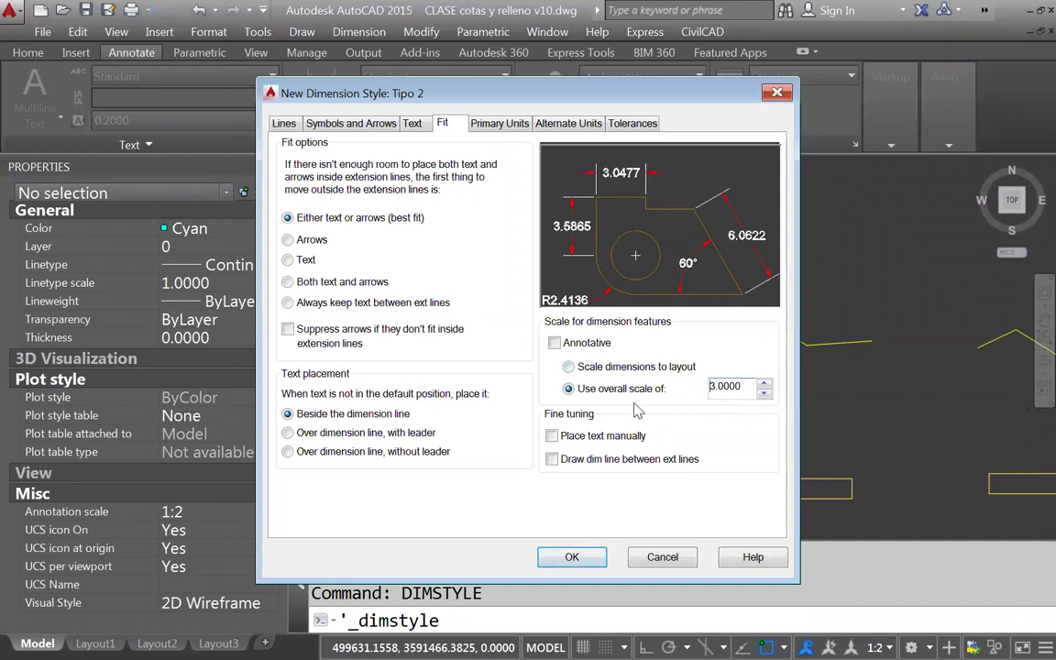
Set the precision of the linear primary units of Tipo 2 to 0.00
left_click(500, 125)
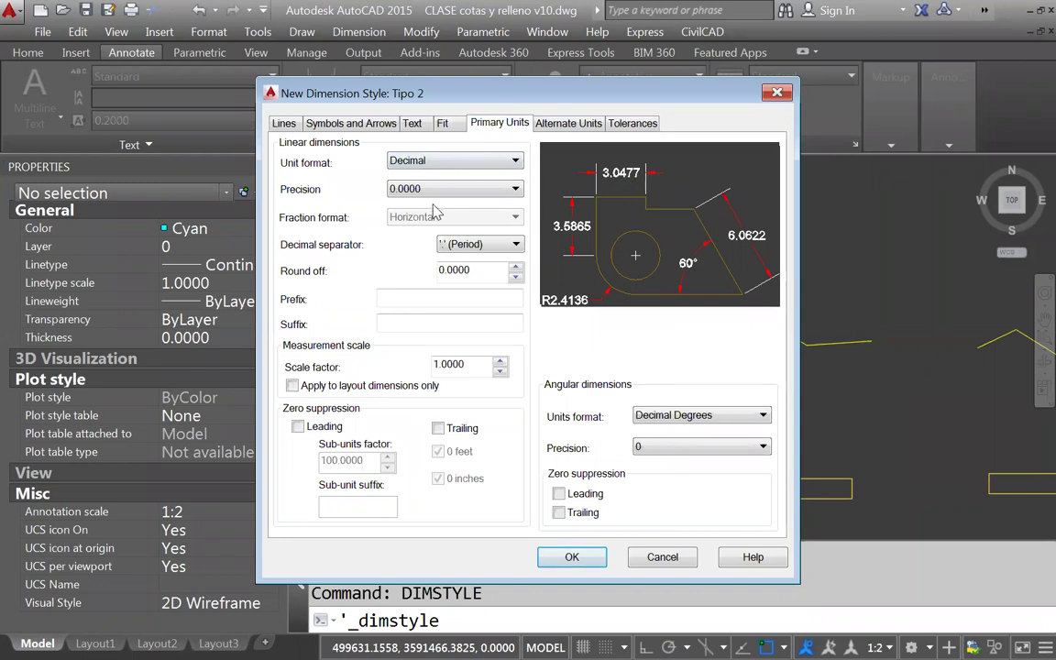
left_click(475, 188)
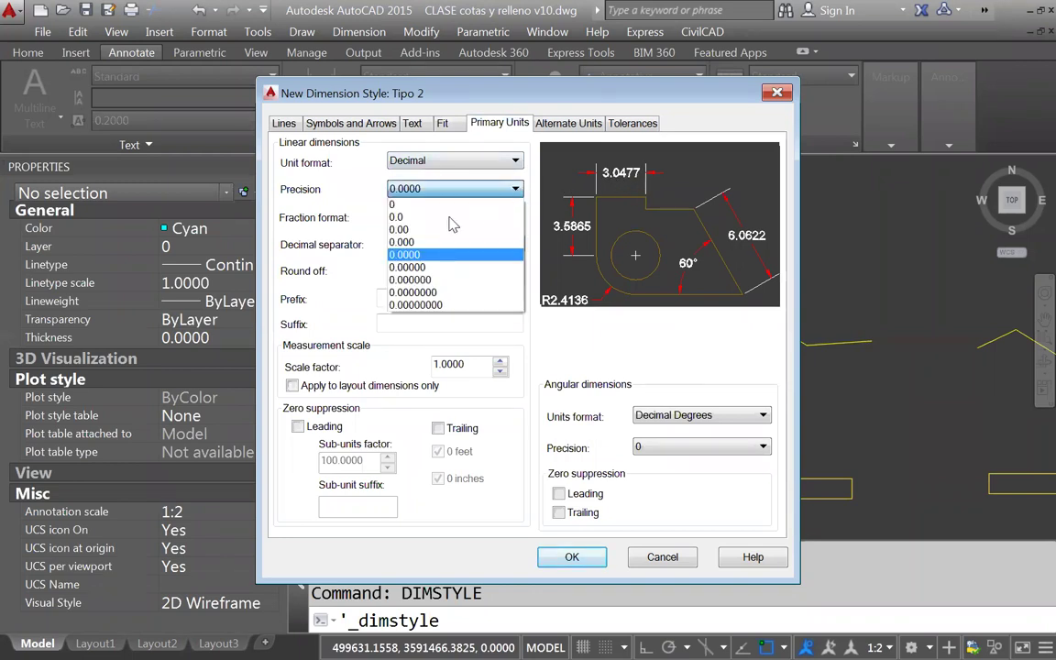
left_click(401, 230)
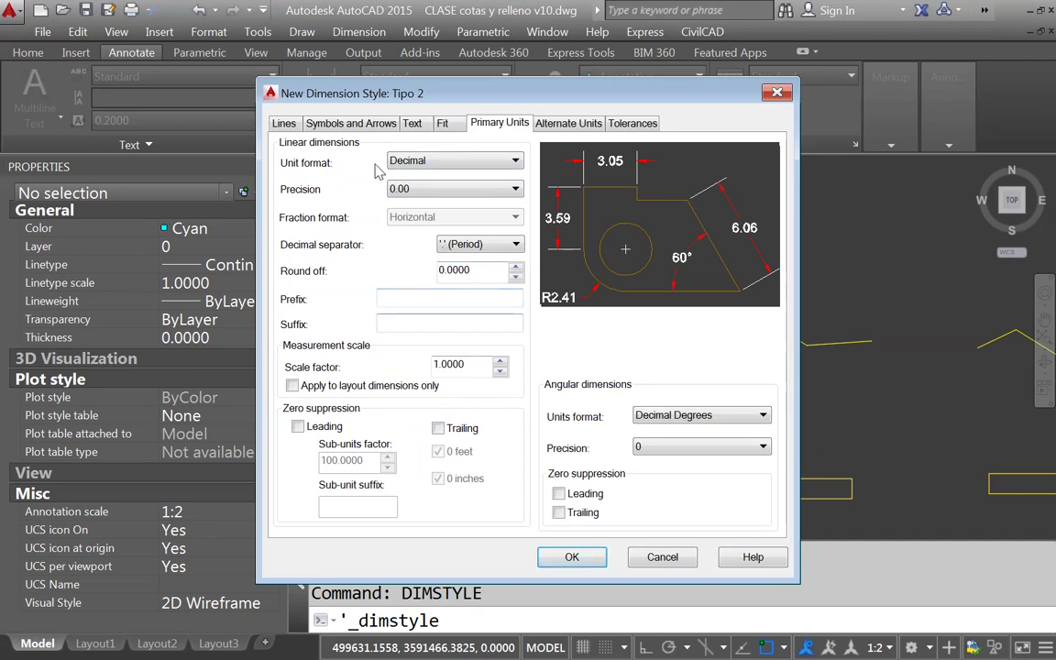
Toggle the display of alternate units on and off in Tipo 2 and look at the tolerance settings
left_click(563, 125)
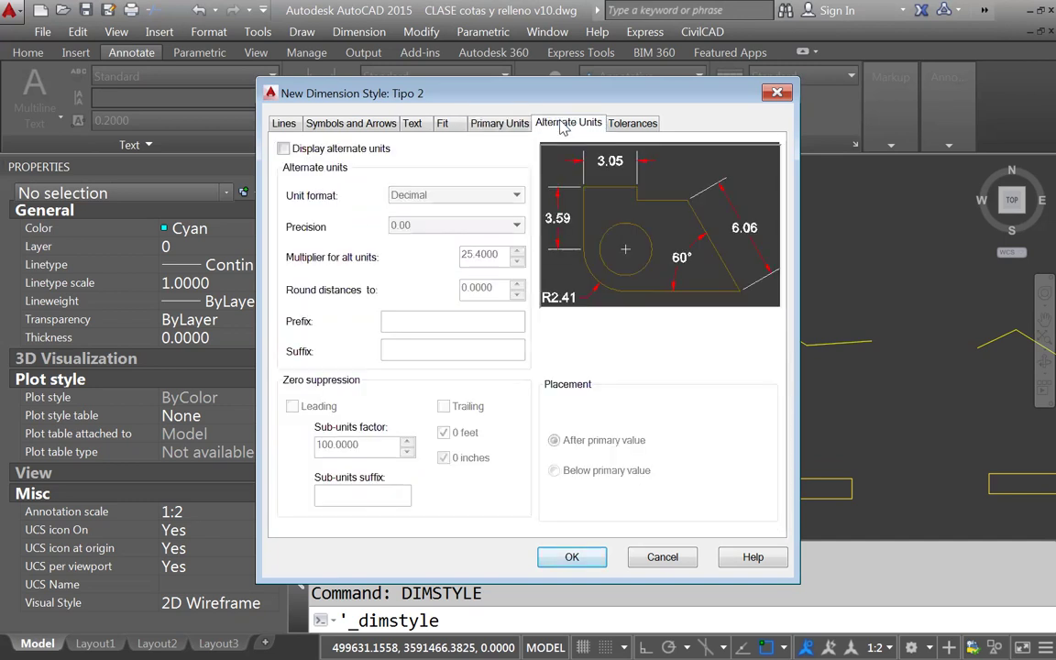
left_click(284, 148)
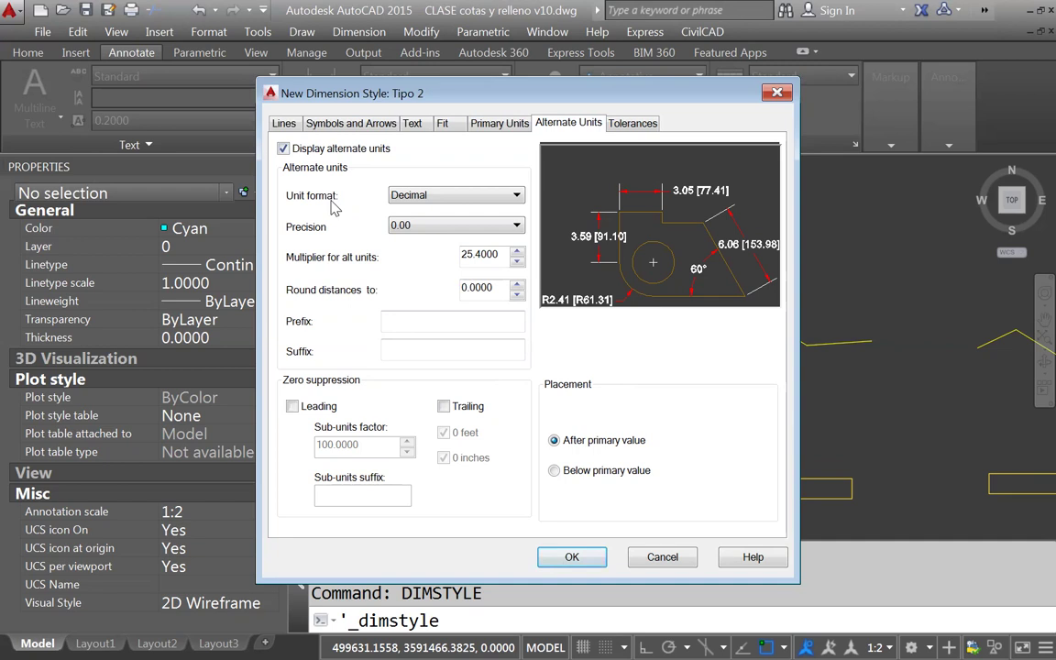
left_click(283, 149)
left_click(642, 124)
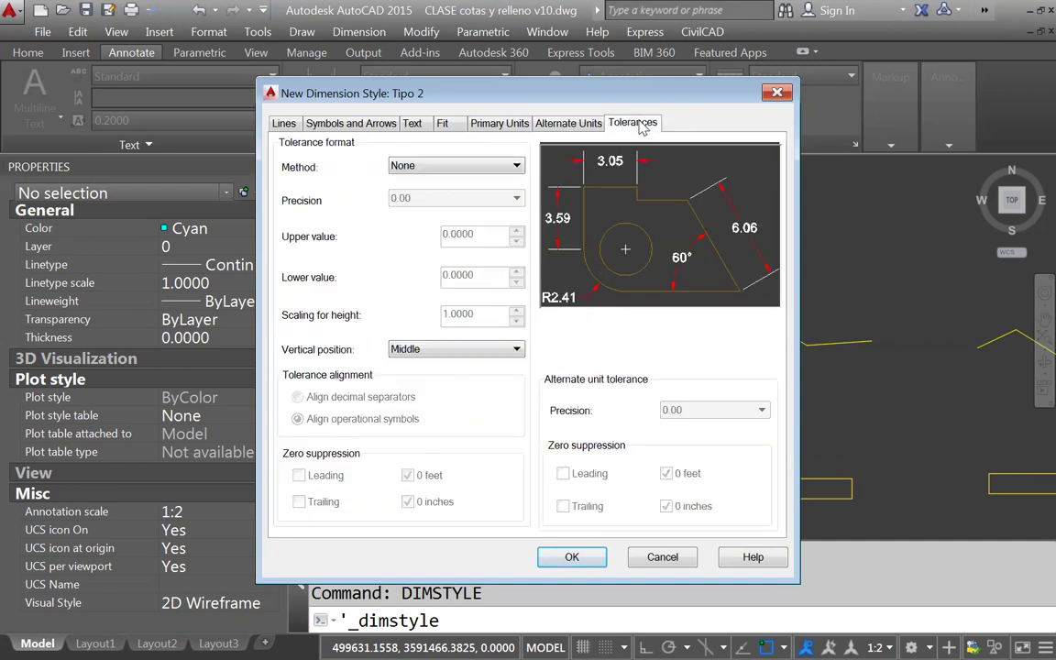
left_click(574, 127)
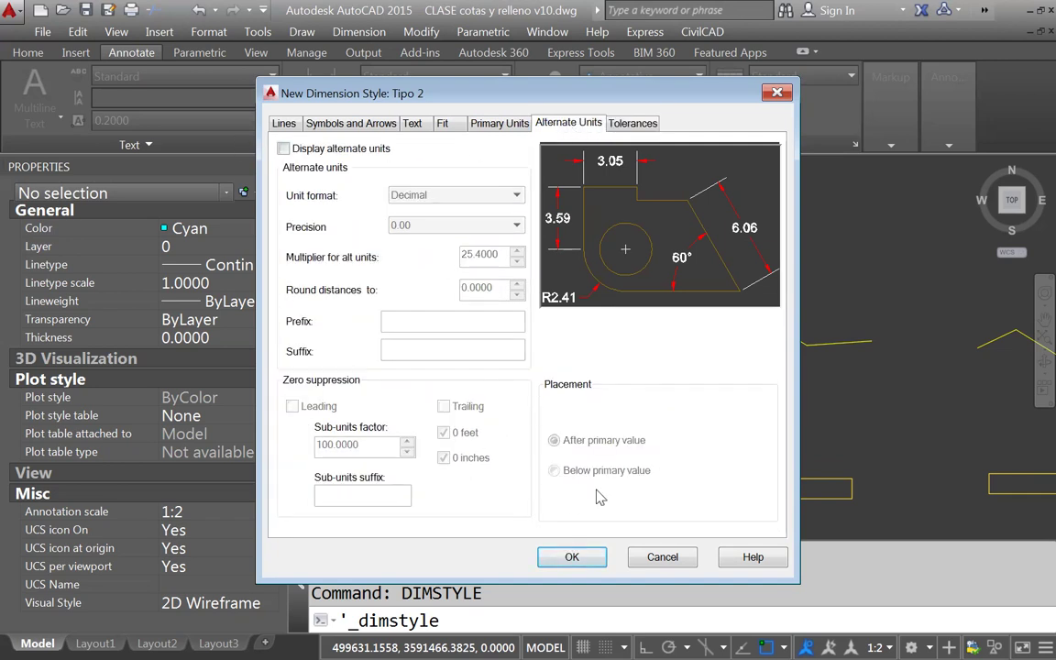
Save the Tipo 2 dimension style and close the Dimension Style Manager
left_click(572, 559)
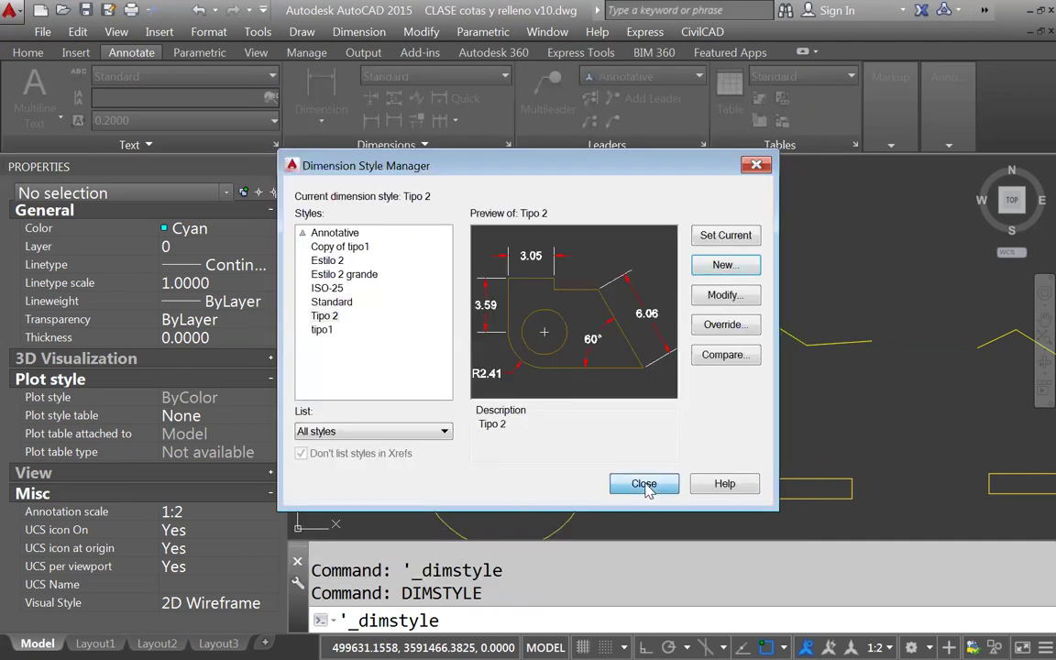
left_click(645, 486)
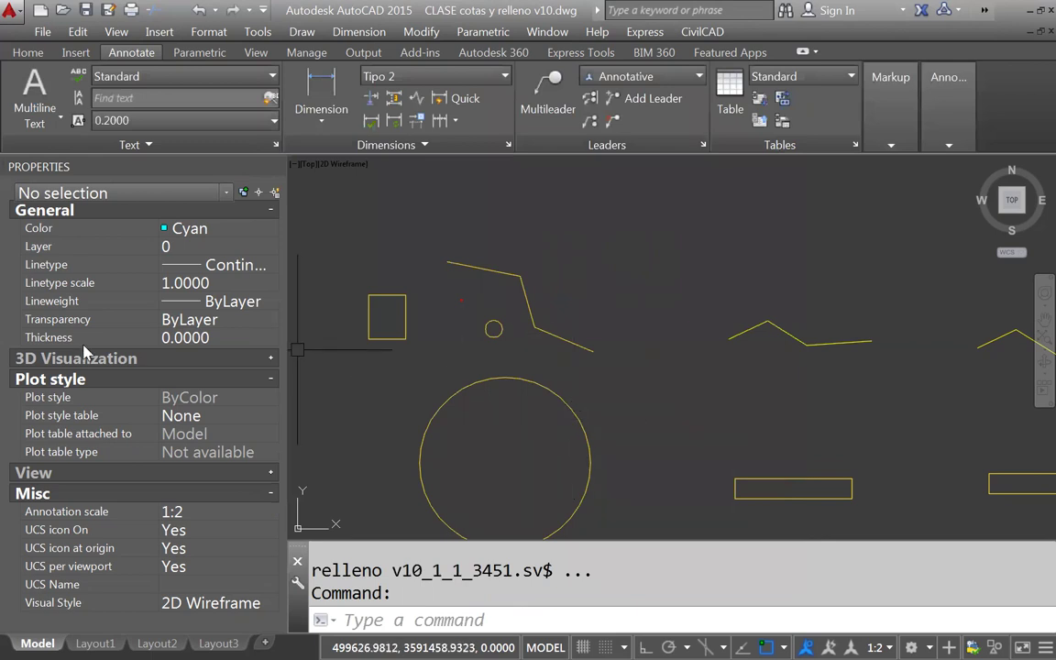
middle_click_drag(470, 321, 496, 312)
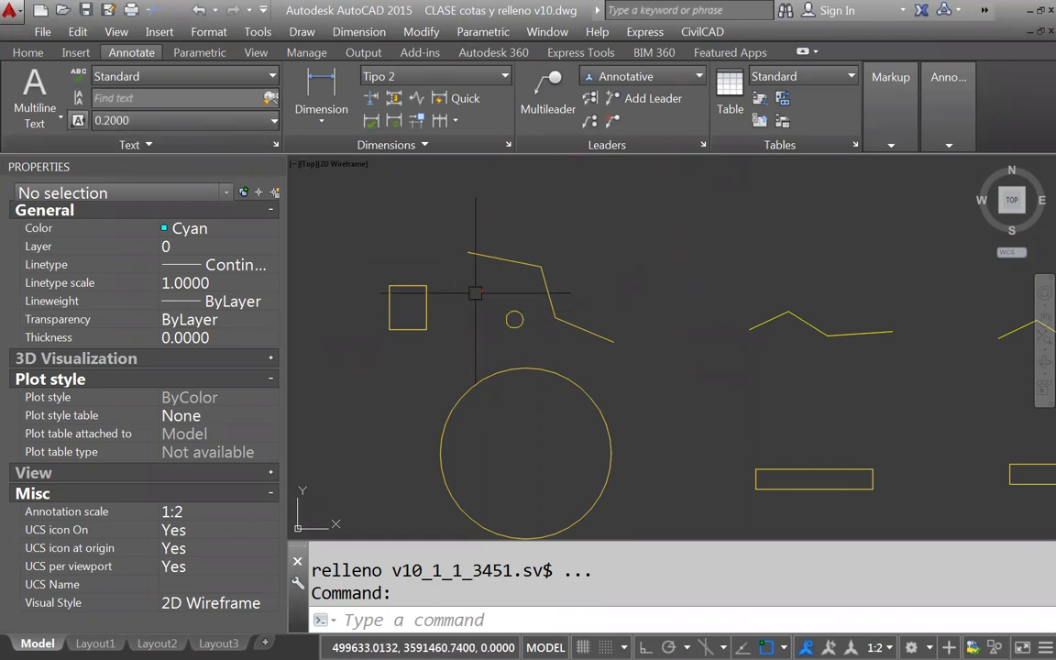
Look over the available dimension types and the list of dimension styles in the drawing
left_click(29, 53)
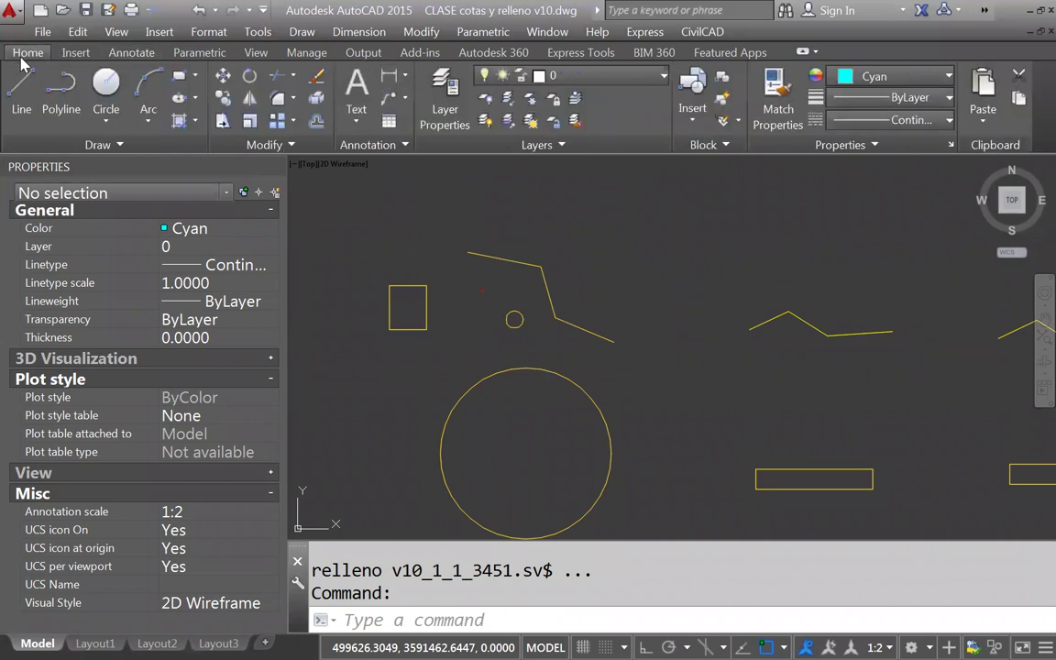
left_click(407, 77)
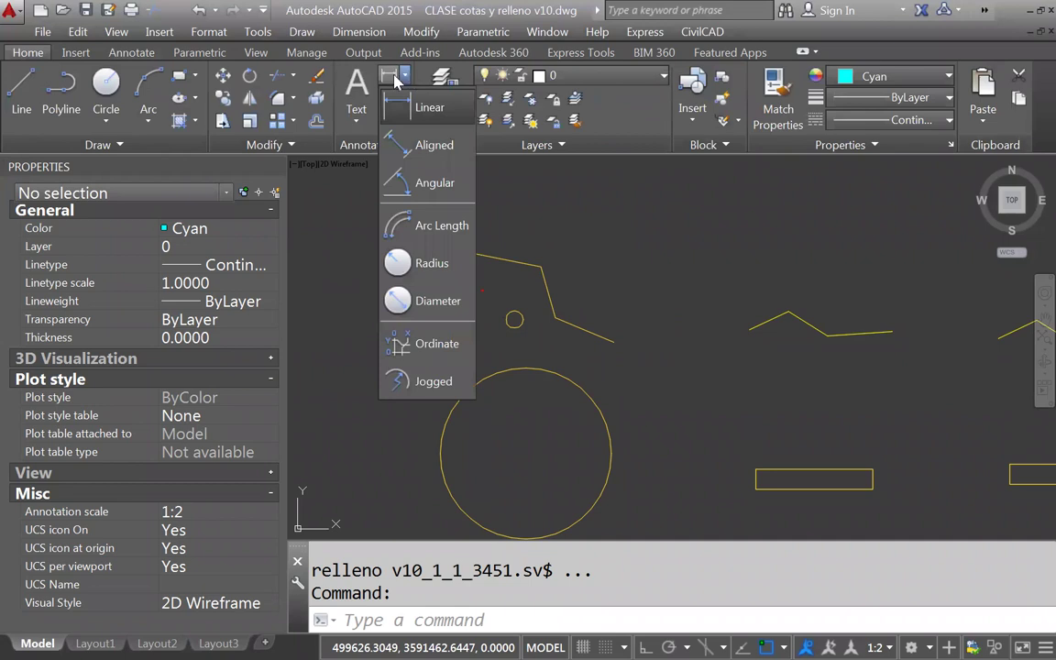
left_click(133, 53)
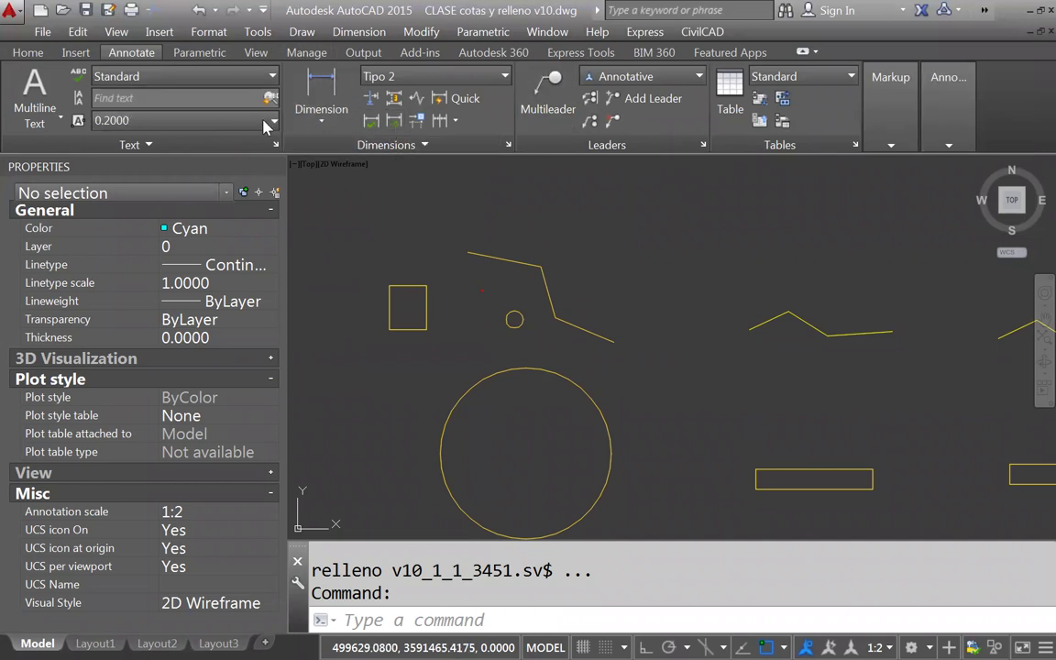
left_click(453, 76)
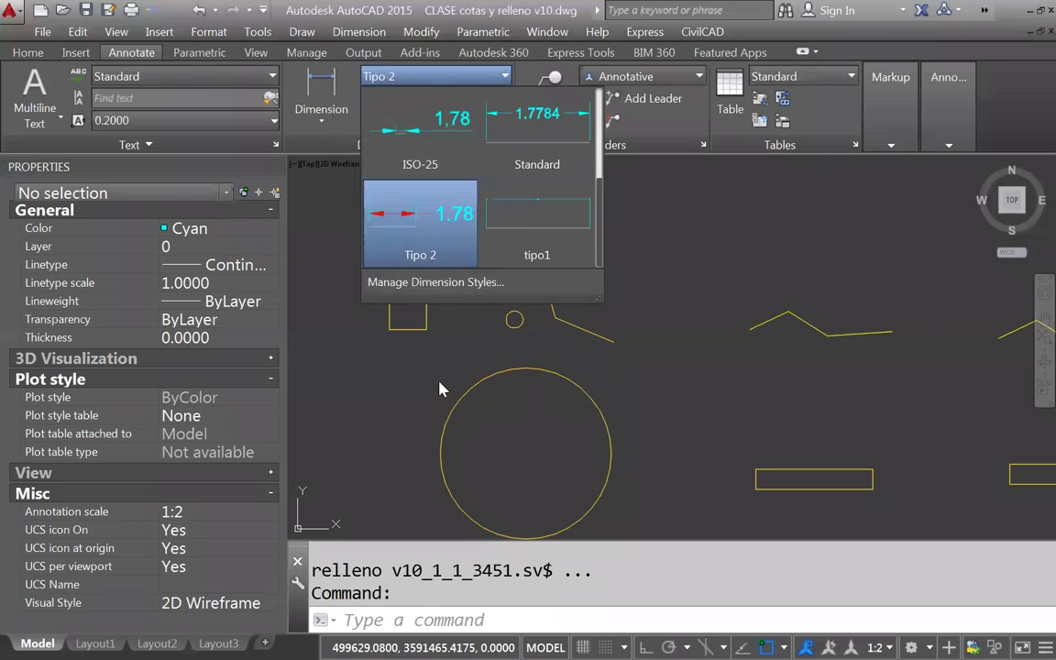
left_click(403, 314)
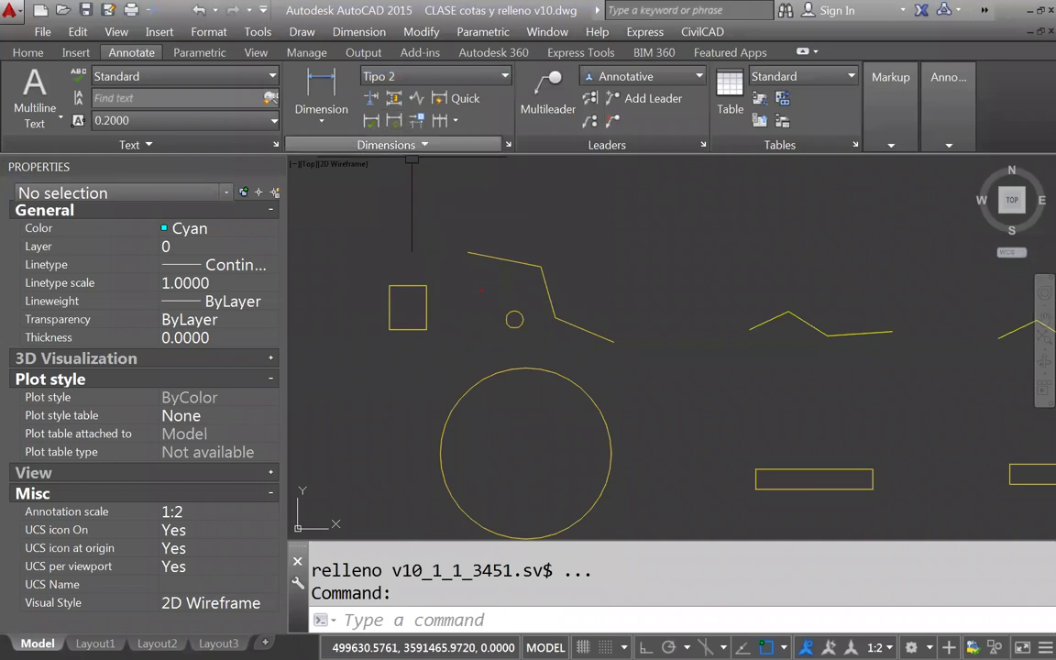
Make Standard the current dimension style
left_click(403, 77)
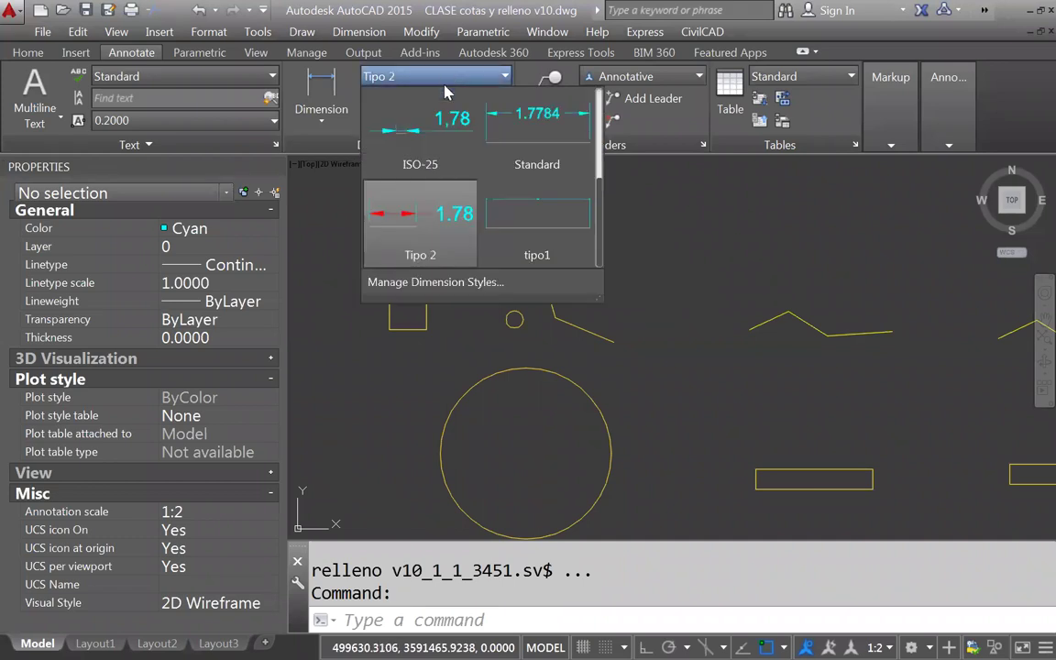
left_click(546, 121)
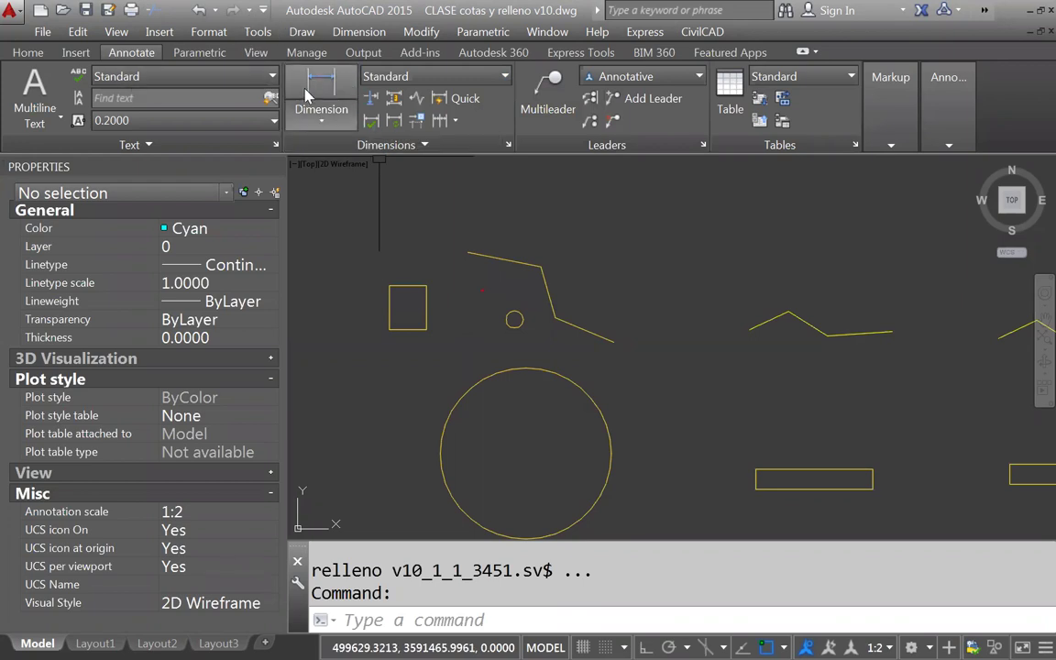
left_click(329, 128)
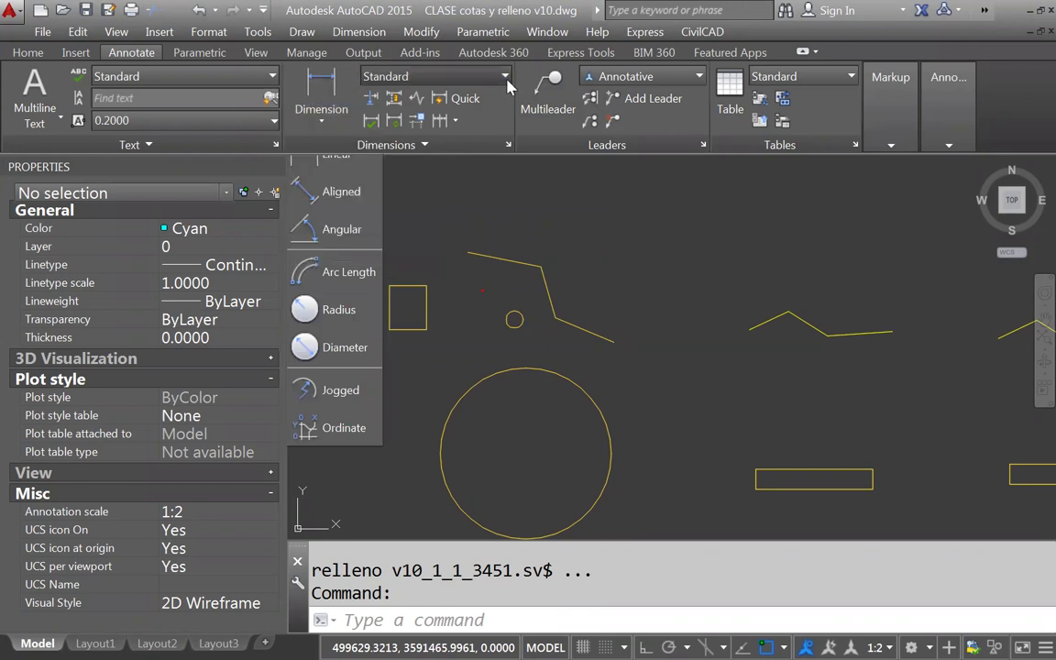
left_click(456, 81)
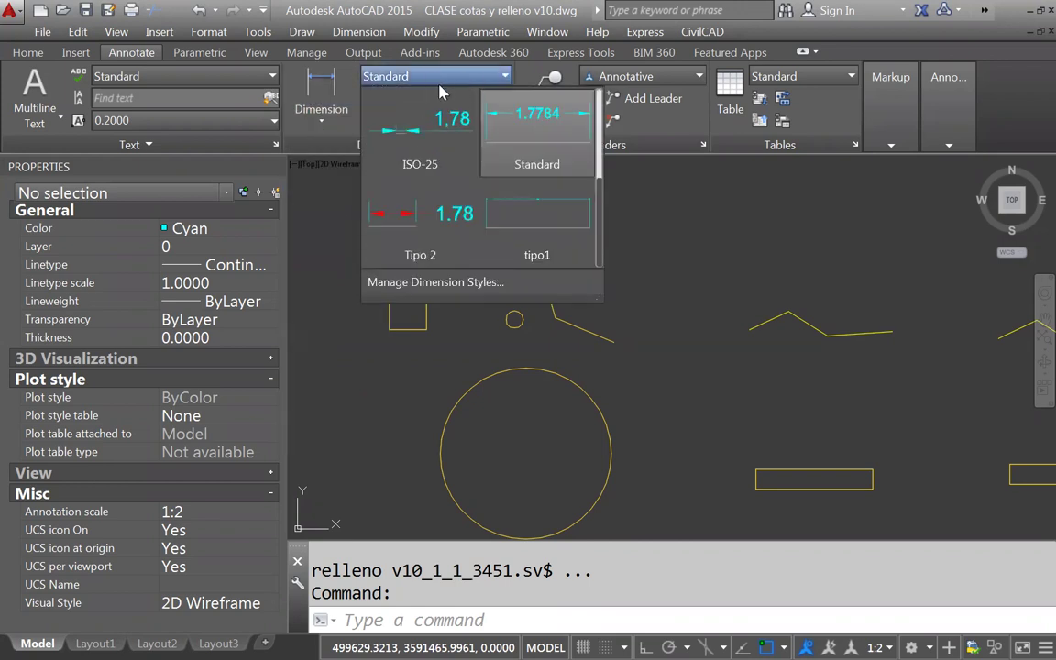
left_click(484, 116)
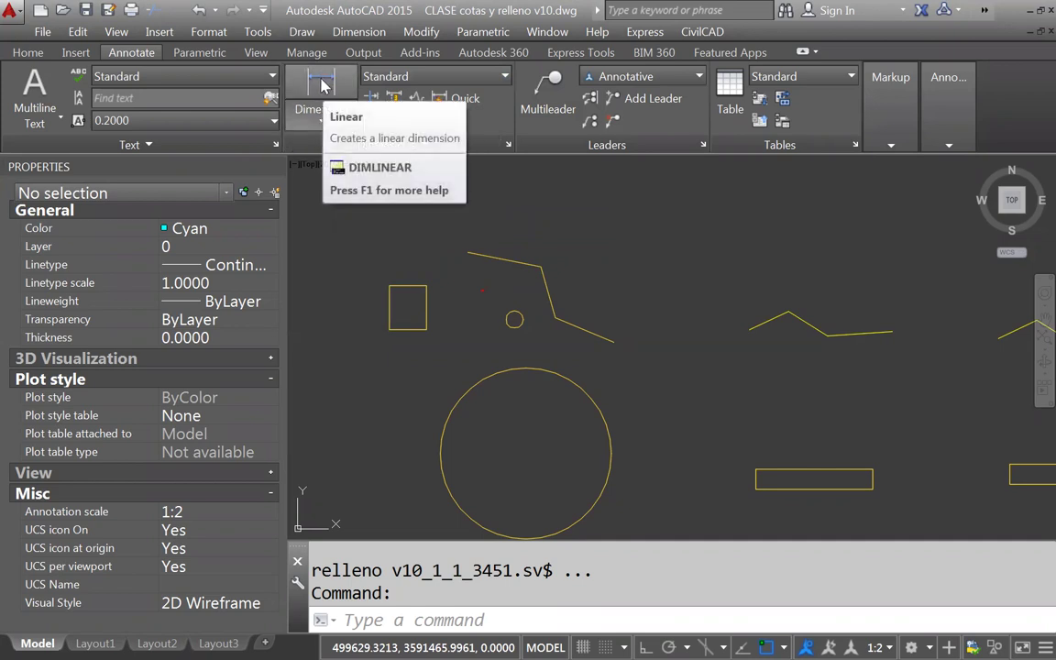
Add a horizontal linear dimension to the steep middle segment of the upper polyline, placing it just below the segment's lower end
left_click(322, 115)
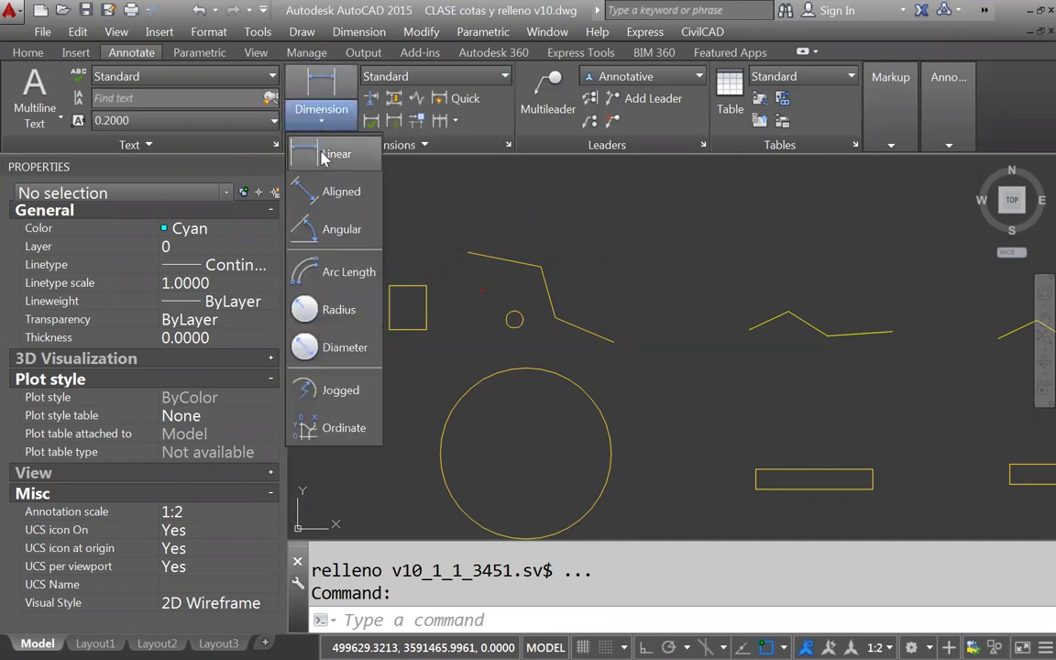
left_click(322, 158)
scroll(541, 296, "up", 2)
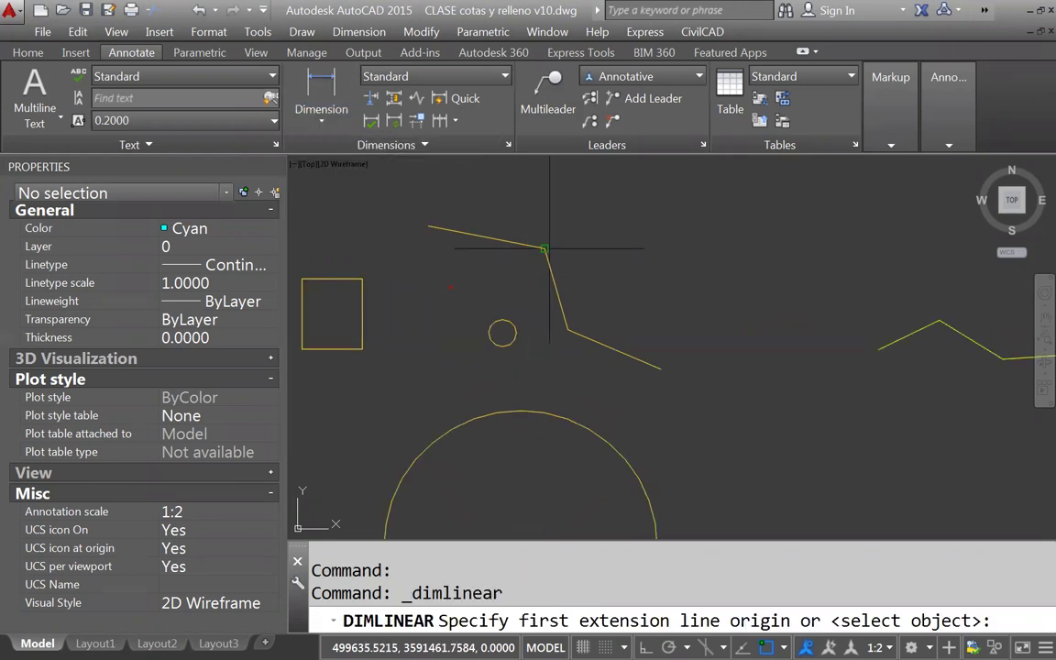
left_click(545, 250)
left_click(568, 328)
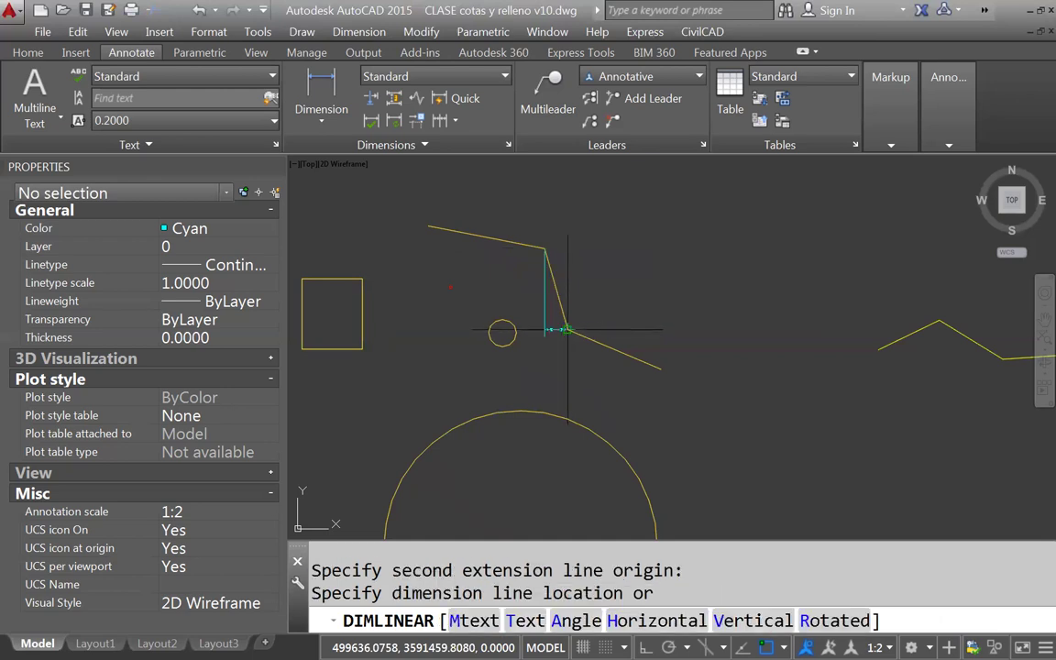
scroll(546, 329, "up", 5)
left_click(545, 365)
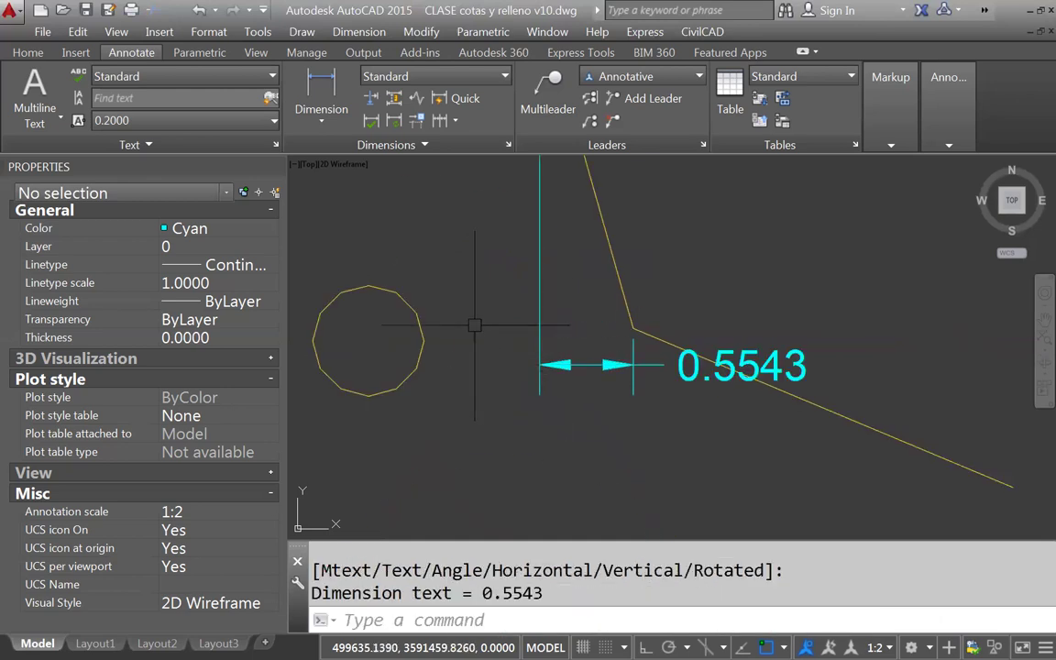
scroll(513, 392, "down", 4)
scroll(540, 385, "up", 1)
scroll(539, 385, "down", 1)
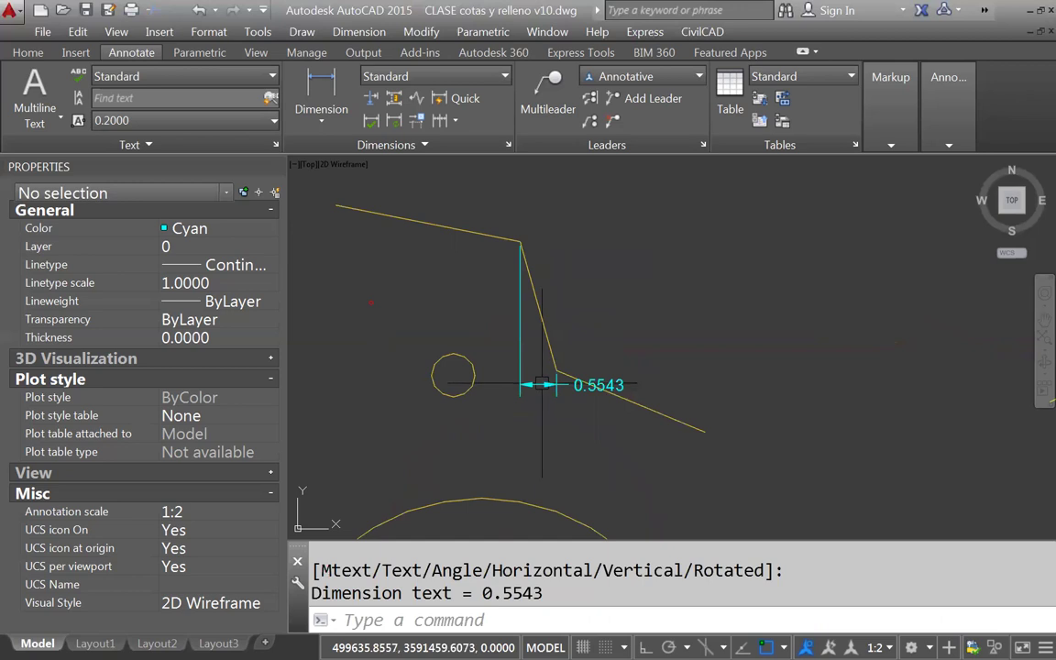
Add a vertical linear dimension between the ends of the polyline's steep middle segment, placed to its right
left_click(334, 90)
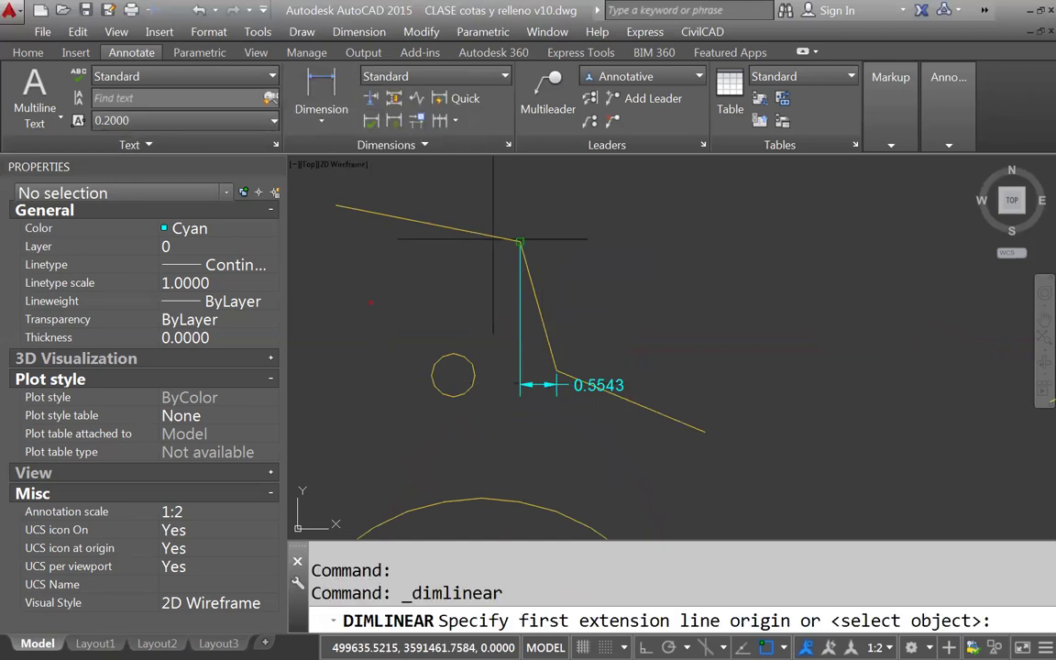
left_click(497, 248)
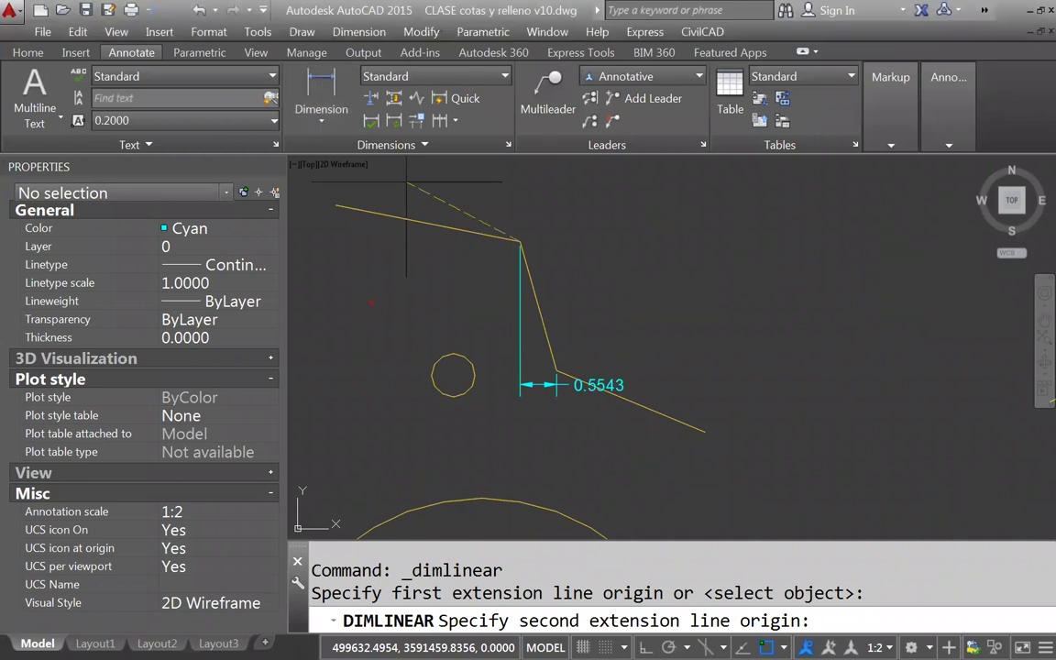
left_click(557, 371)
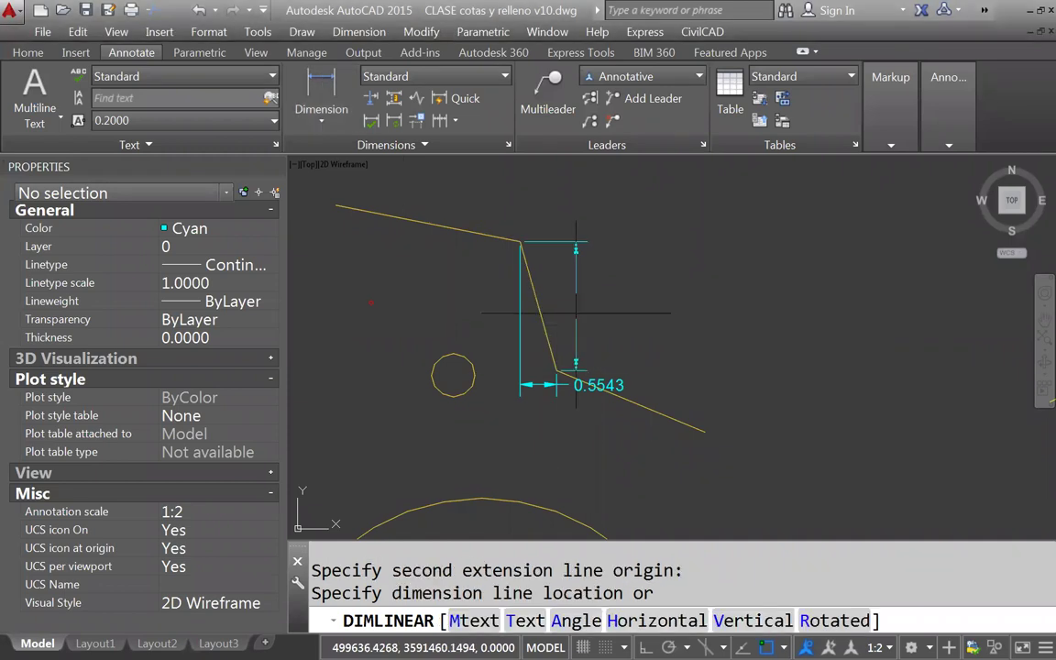
left_click(573, 306)
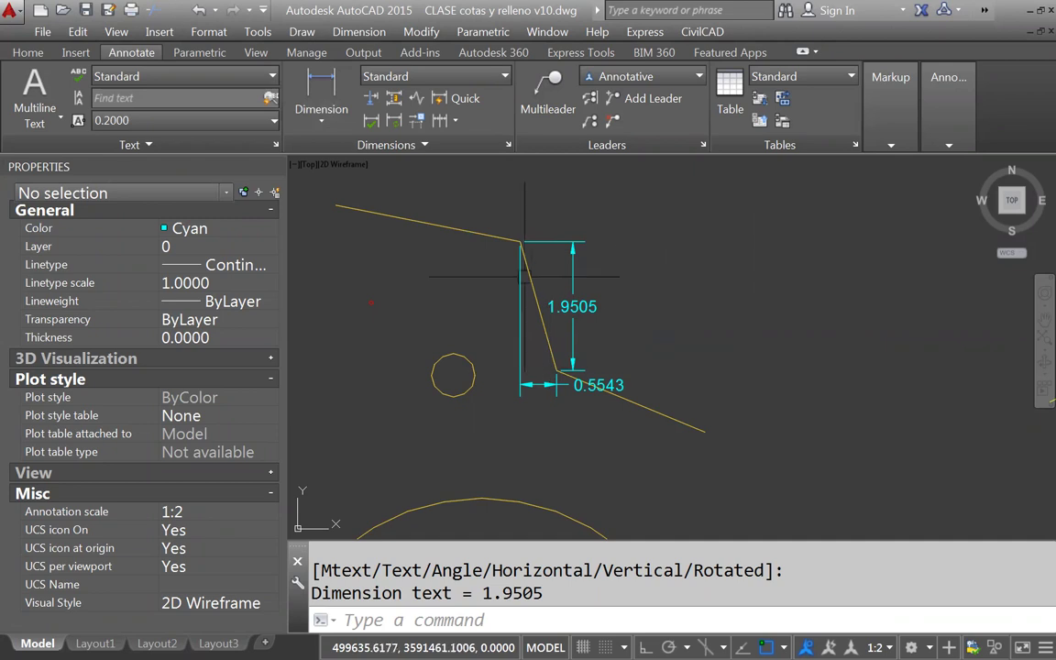
Add an aligned dimension to the polyline's steep middle segment, placed outside the vertical dimension
left_click(321, 115)
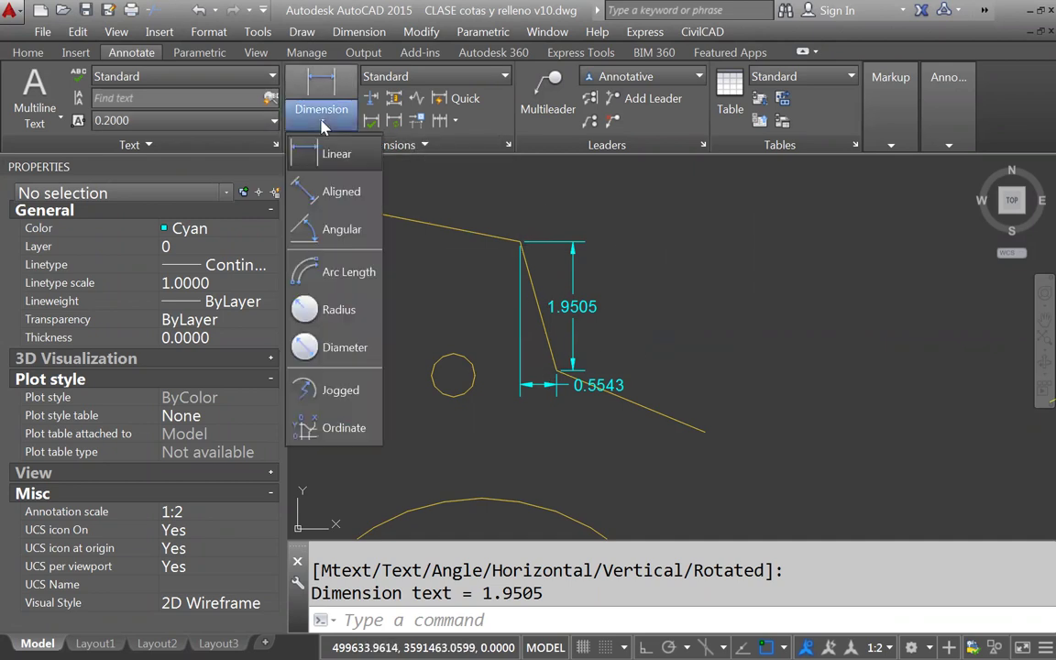
left_click(321, 192)
left_click(520, 246)
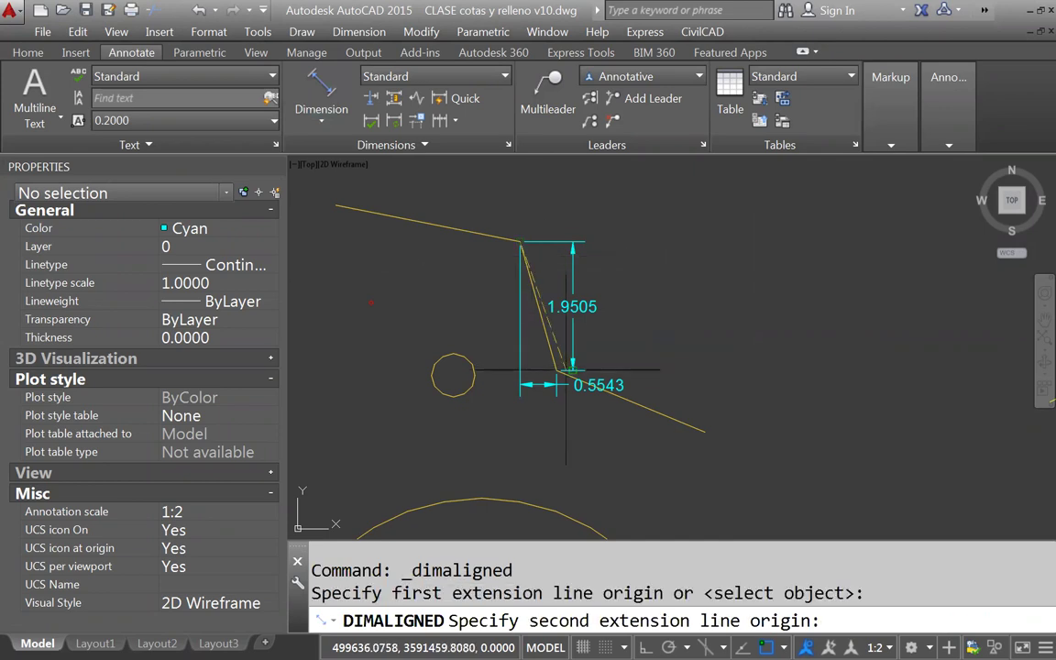
left_click(557, 371)
left_click(649, 302)
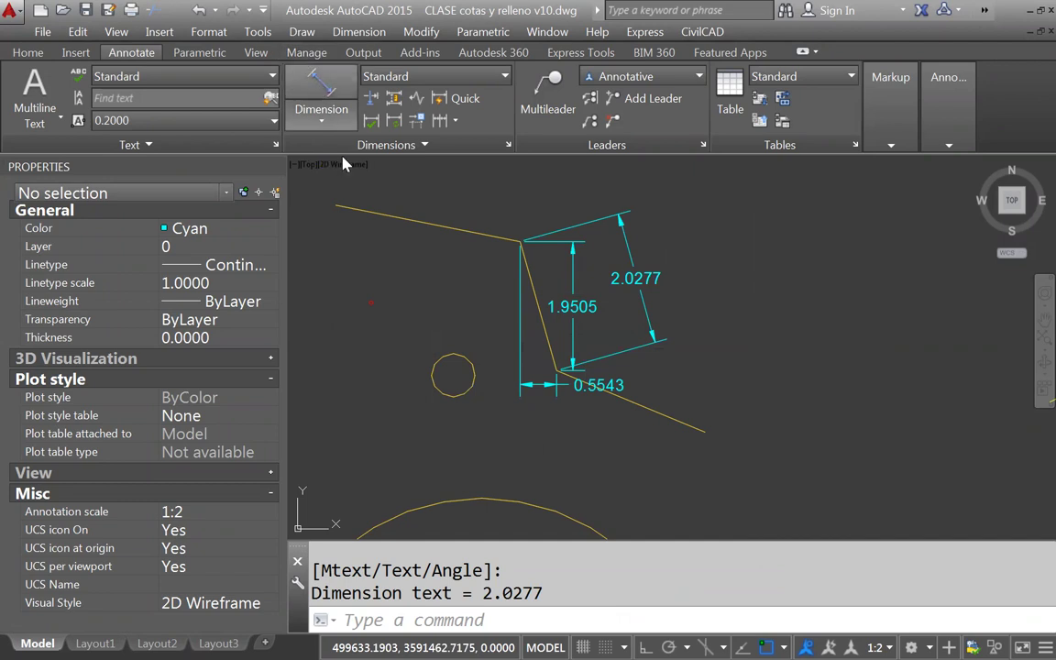
Add an aligned dimension above the polyline's first, gently sloping segment
key("Return")
left_click(337, 205)
left_click(520, 241)
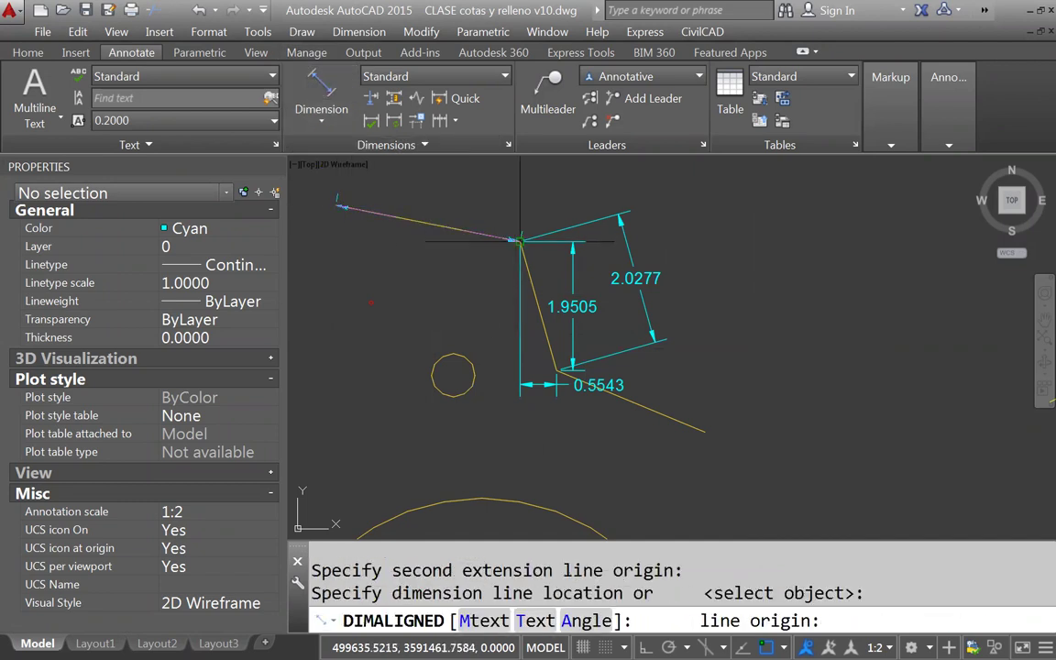
left_click(522, 209)
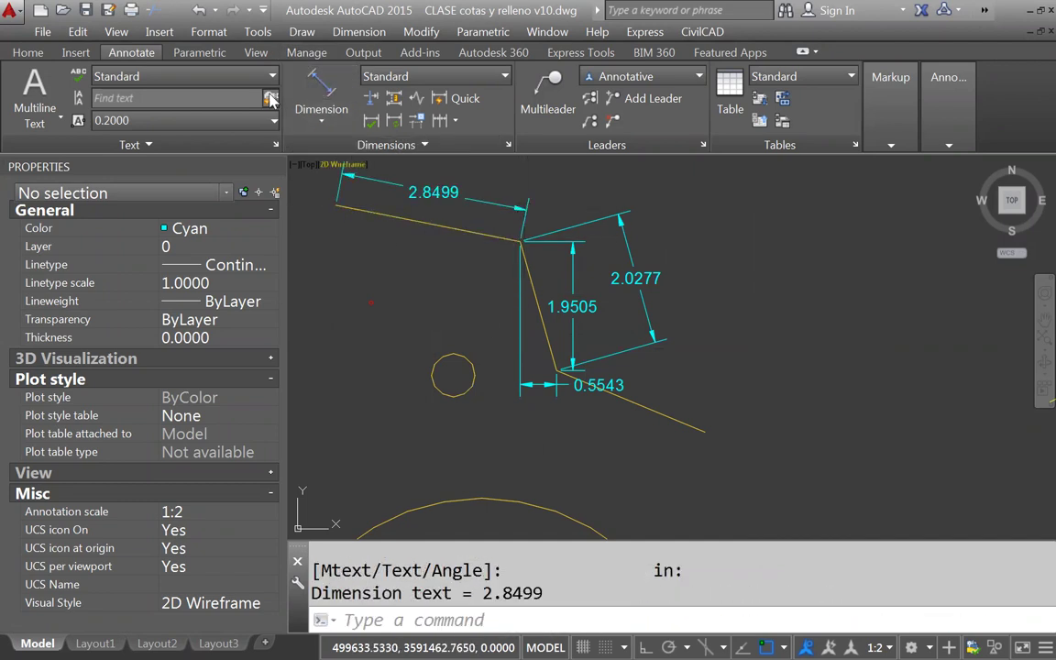
left_click(322, 119)
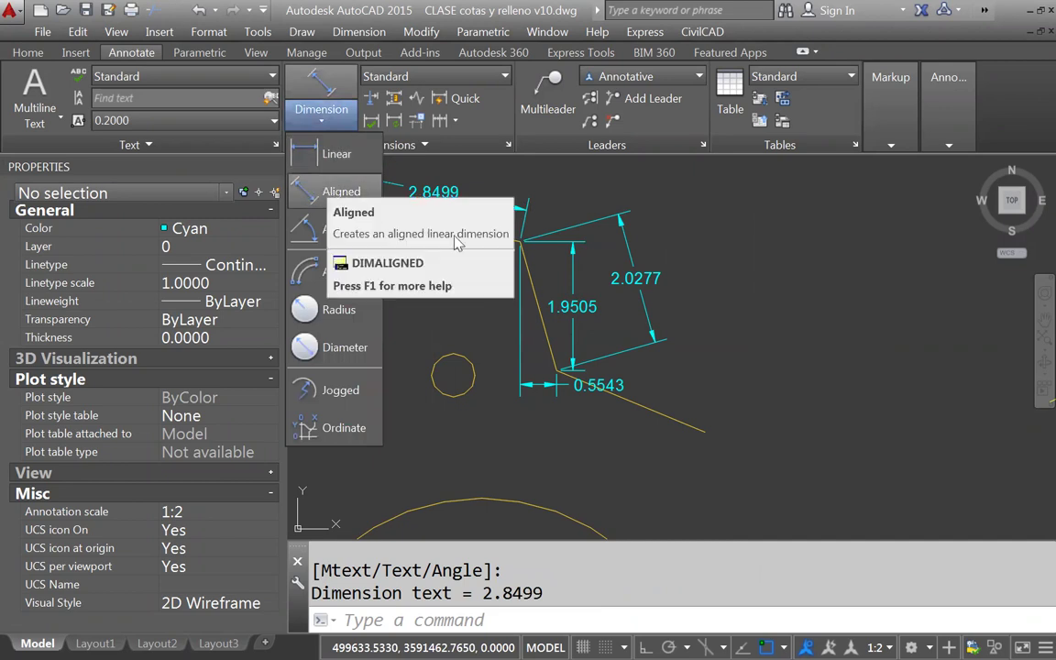
left_click(733, 358)
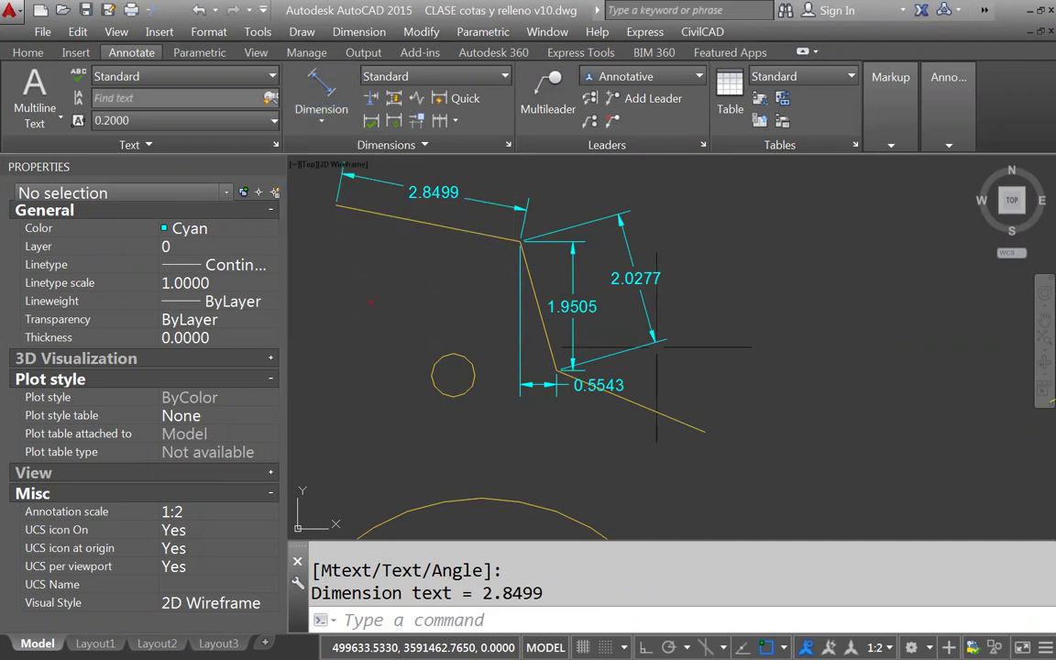
mouse_move(483, 266)
middle_mouse_down()
mouse_move(504, 289)
mouse_move(479, 276)
middle_mouse_up()
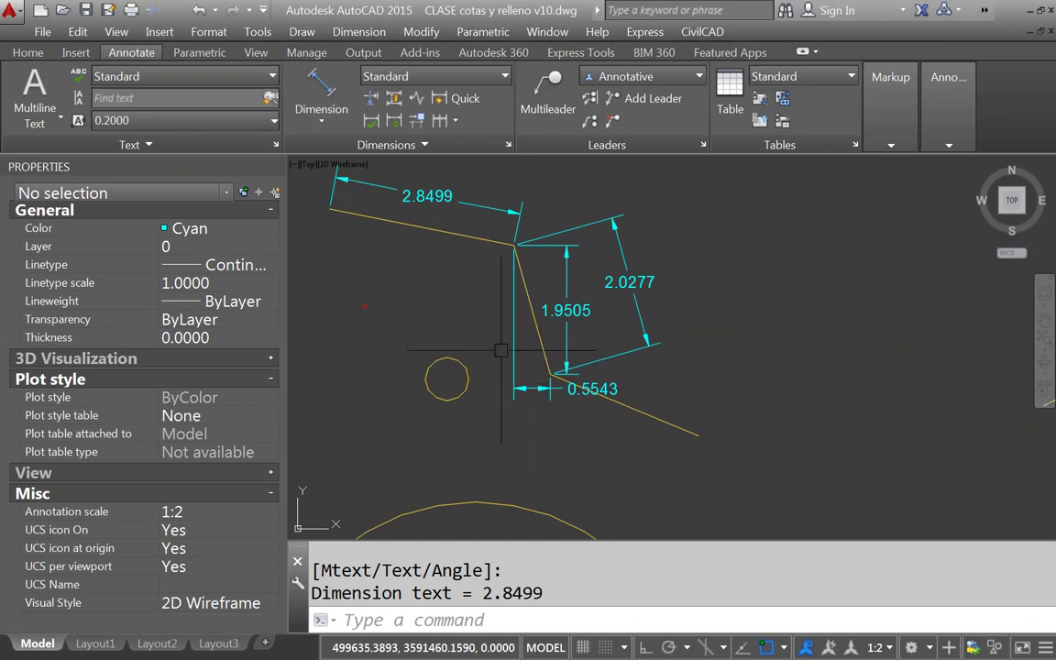
middle_click_drag(544, 373, 562, 383)
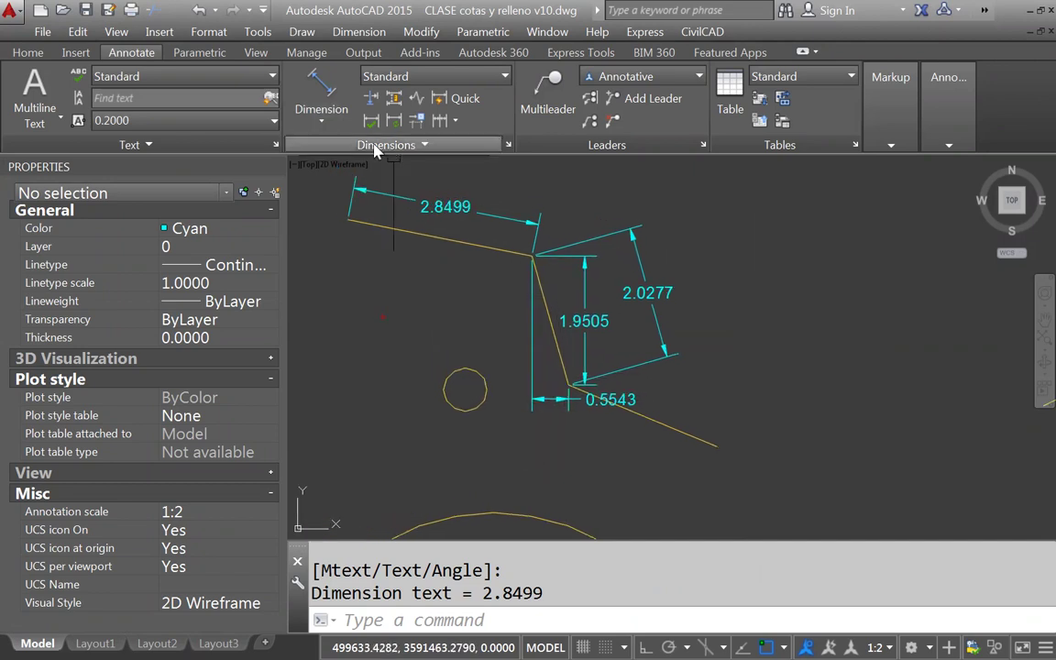
left_click(297, 115)
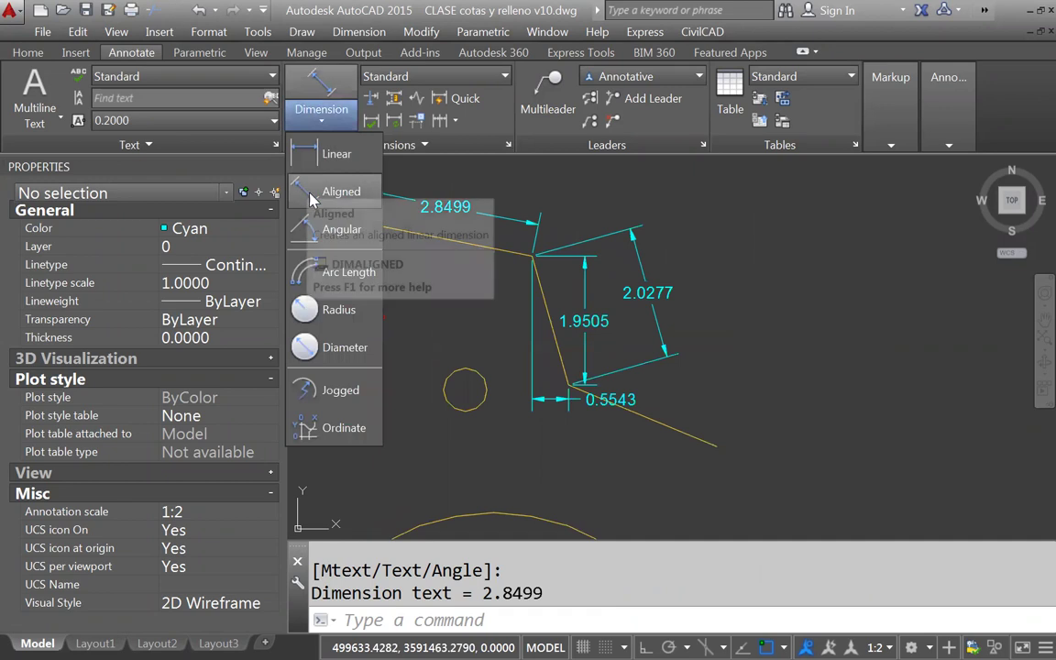
left_click(629, 365)
Add an angular dimension between the two straight sides of the circular sector, placing its arc inside the shape
scroll(635, 323, "down", 4)
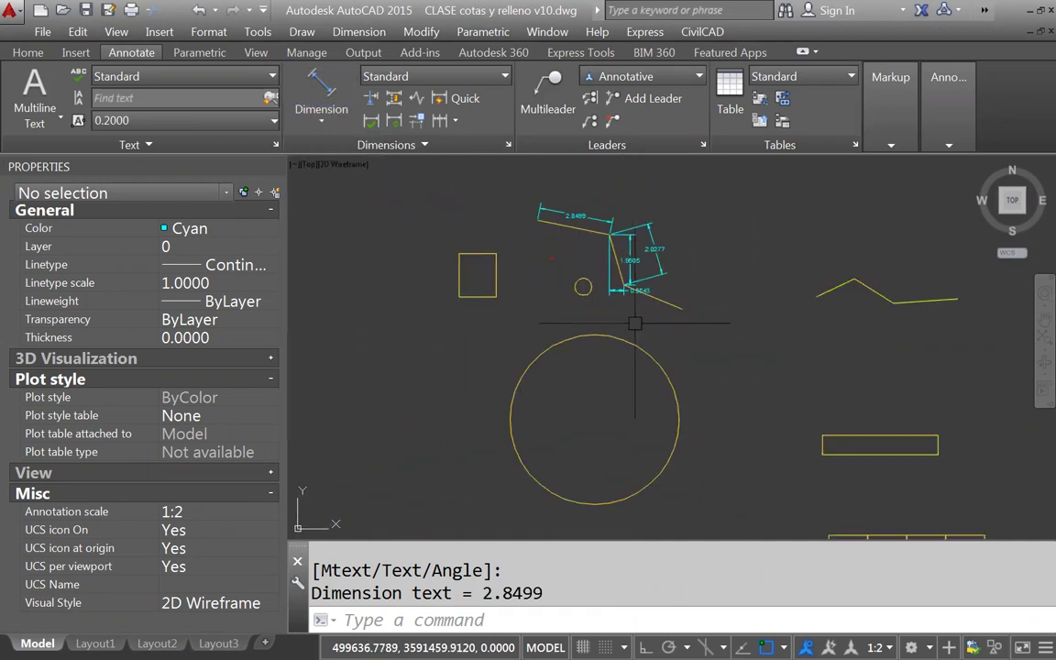
middle_click_drag(625, 448, 594, 331)
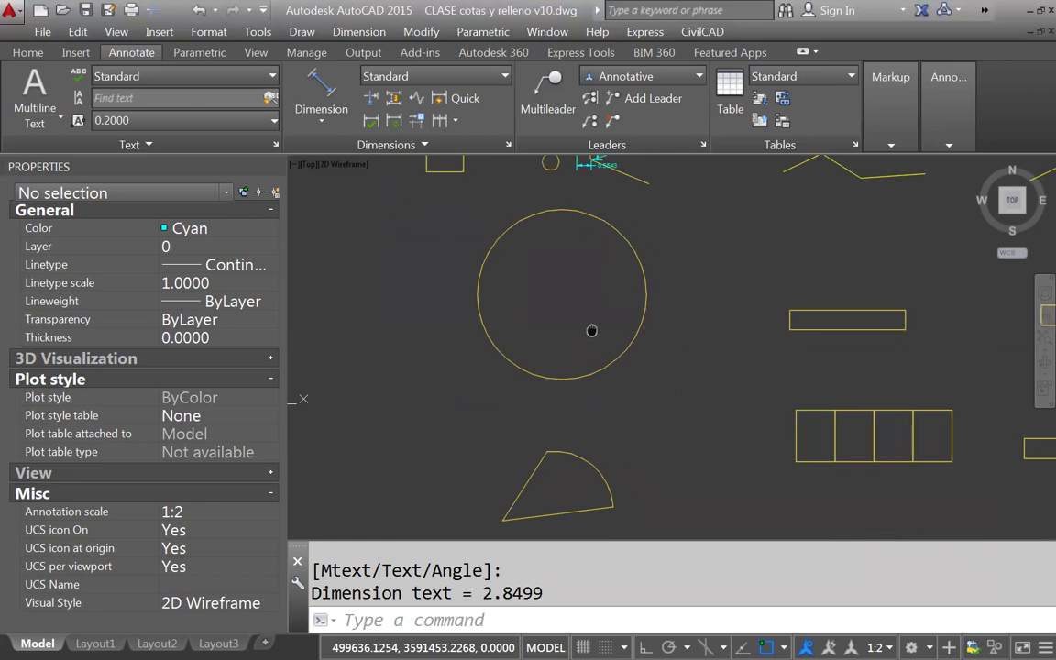
left_click(323, 128)
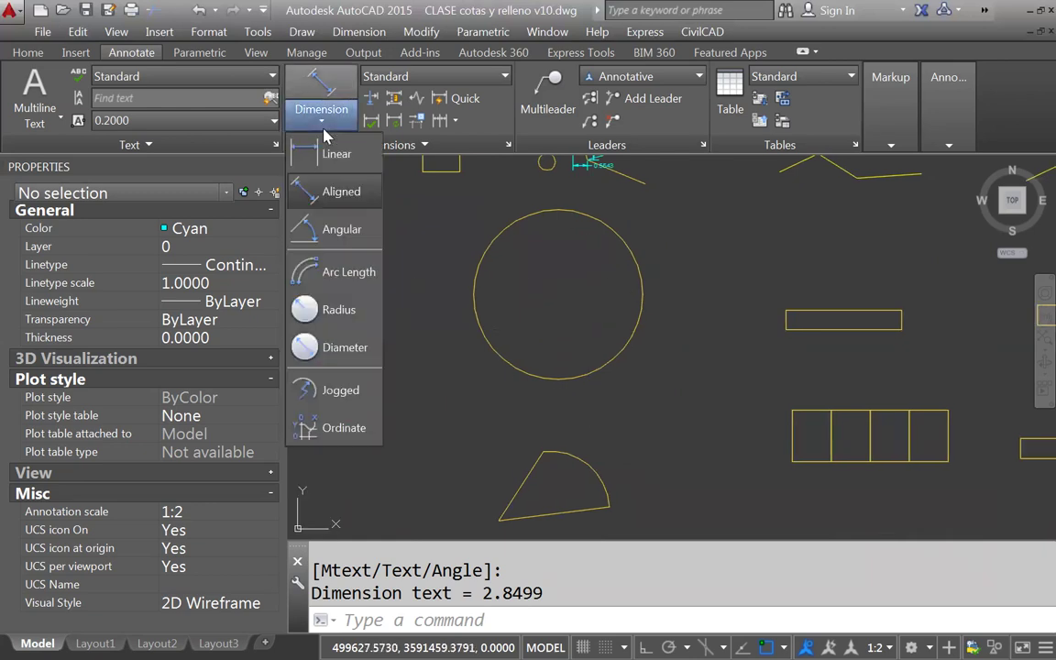
left_click(306, 232)
mouse_move(577, 495)
middle_mouse_down()
mouse_move(536, 447)
mouse_move(541, 423)
middle_mouse_up()
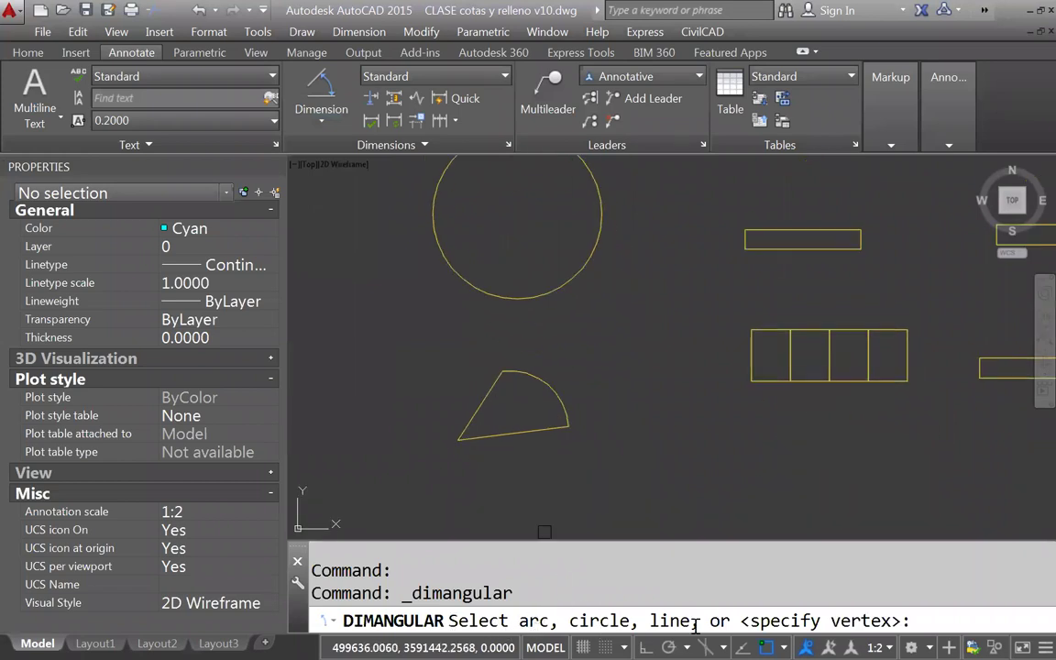
scroll(477, 419, "up", 4)
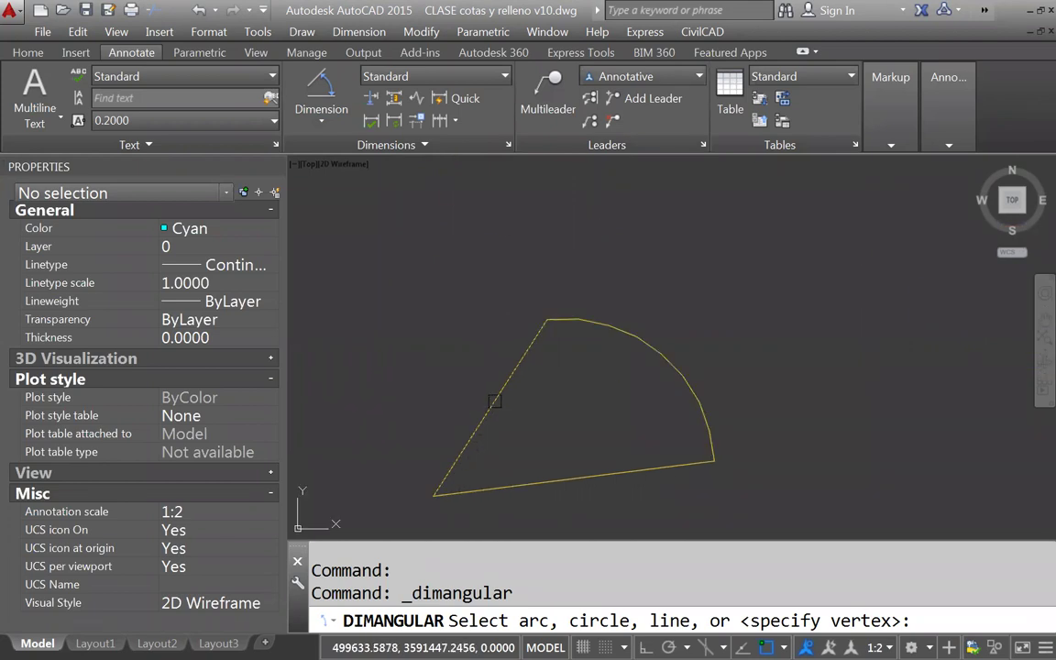
left_click(495, 400)
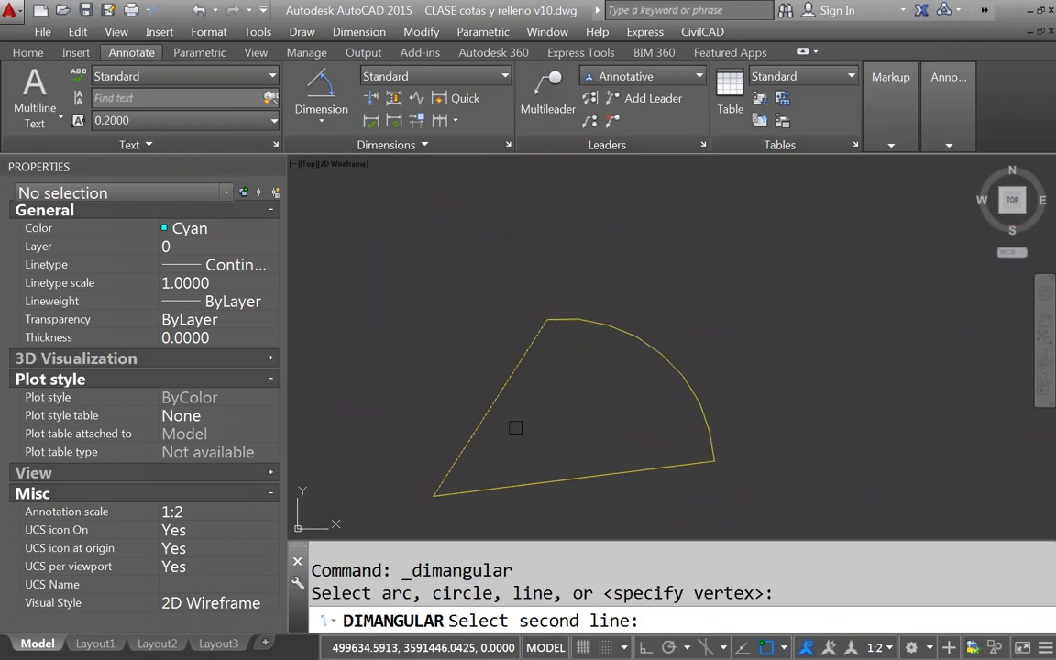
left_click(557, 480)
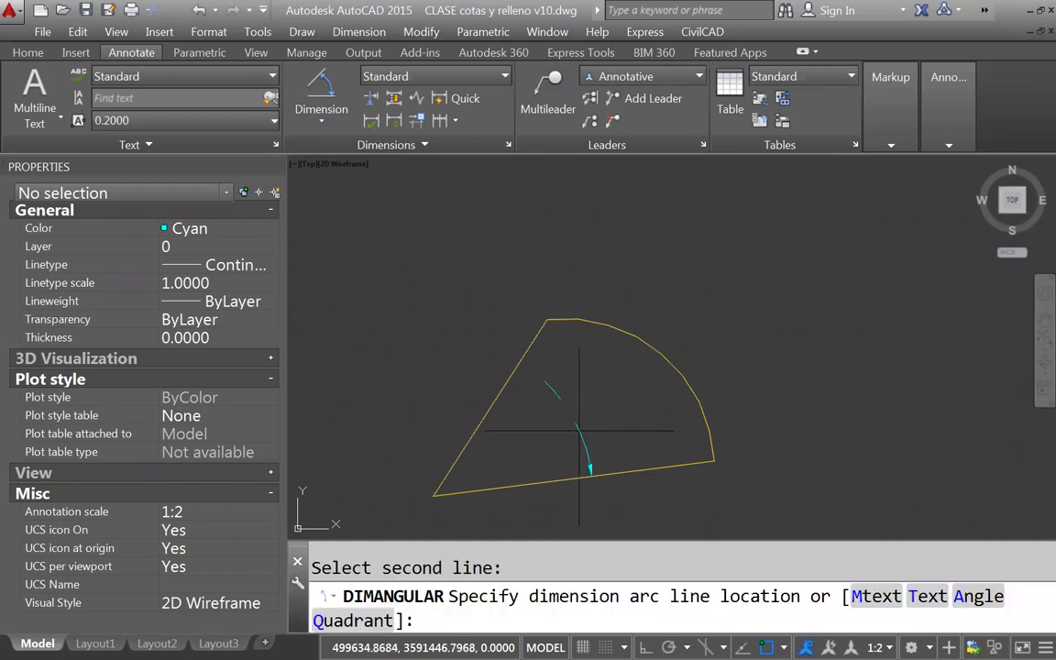
left_click(572, 437)
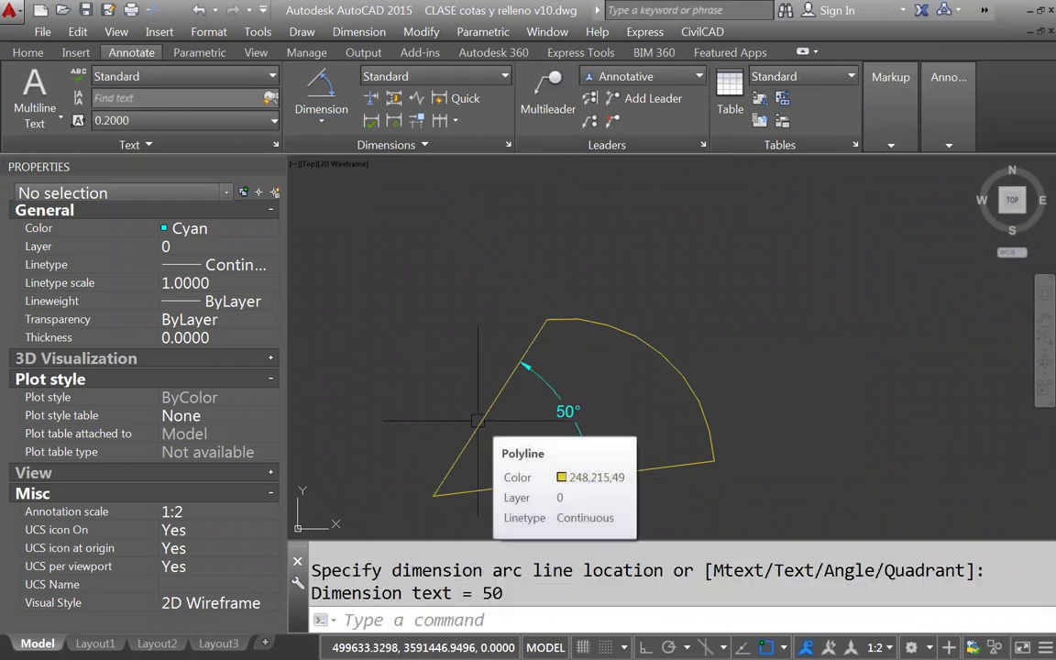
Make Tipo 2 the current dimension style
scroll(441, 406, "down", 4)
middle_click_drag(500, 306, 513, 328)
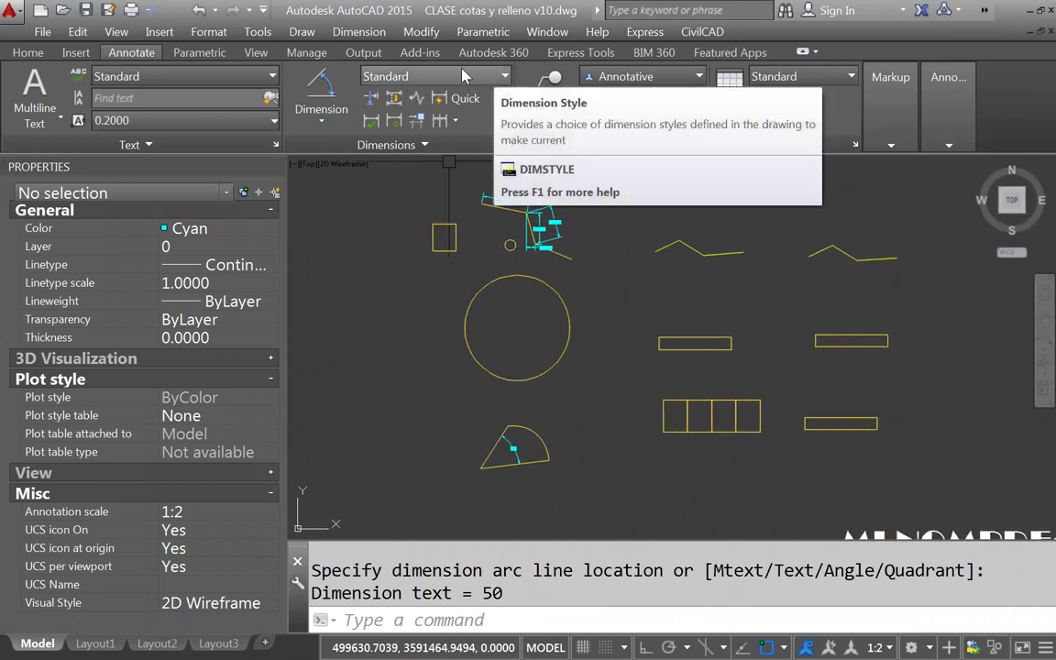
left_click(484, 78)
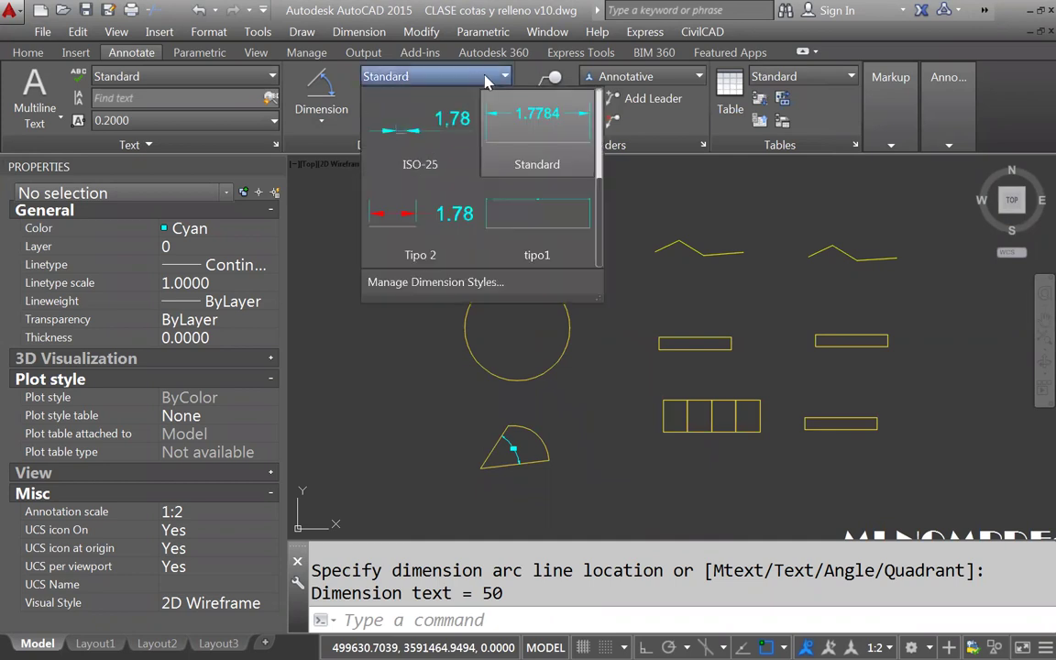
left_click(402, 227)
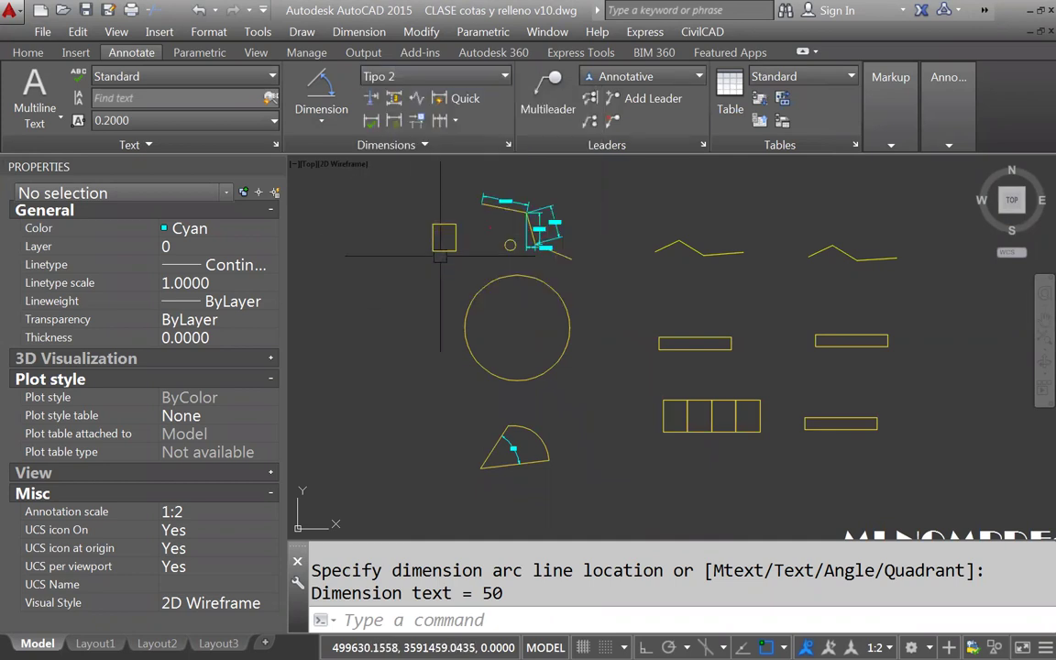
Add a horizontal linear dimension above the top edge of the small rectangle beside the dimensioned polyline
left_click(321, 112)
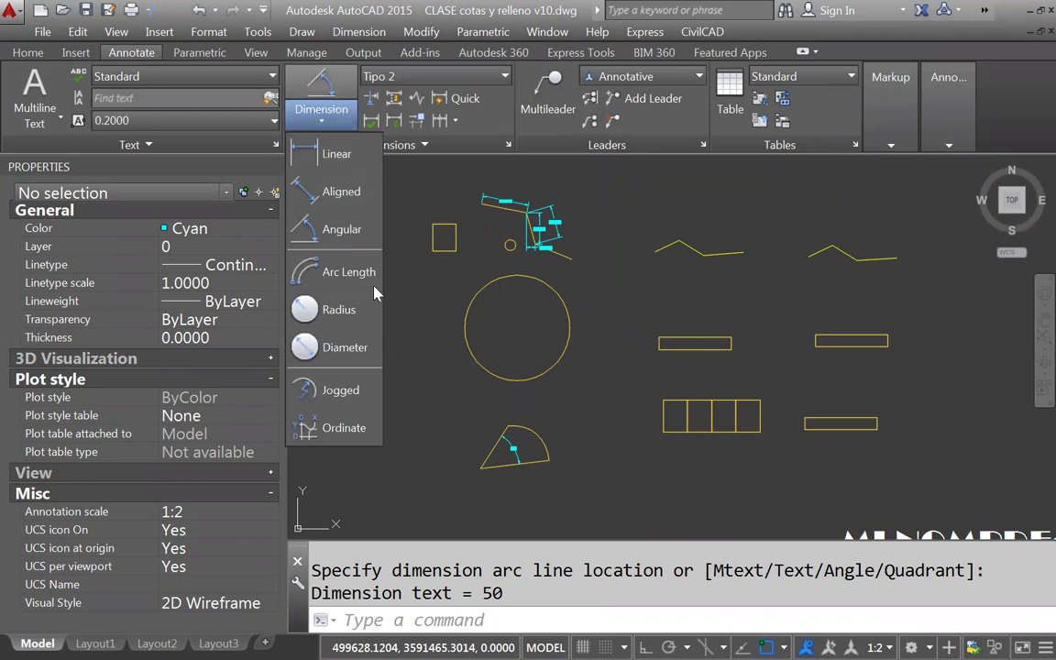
left_click(306, 154)
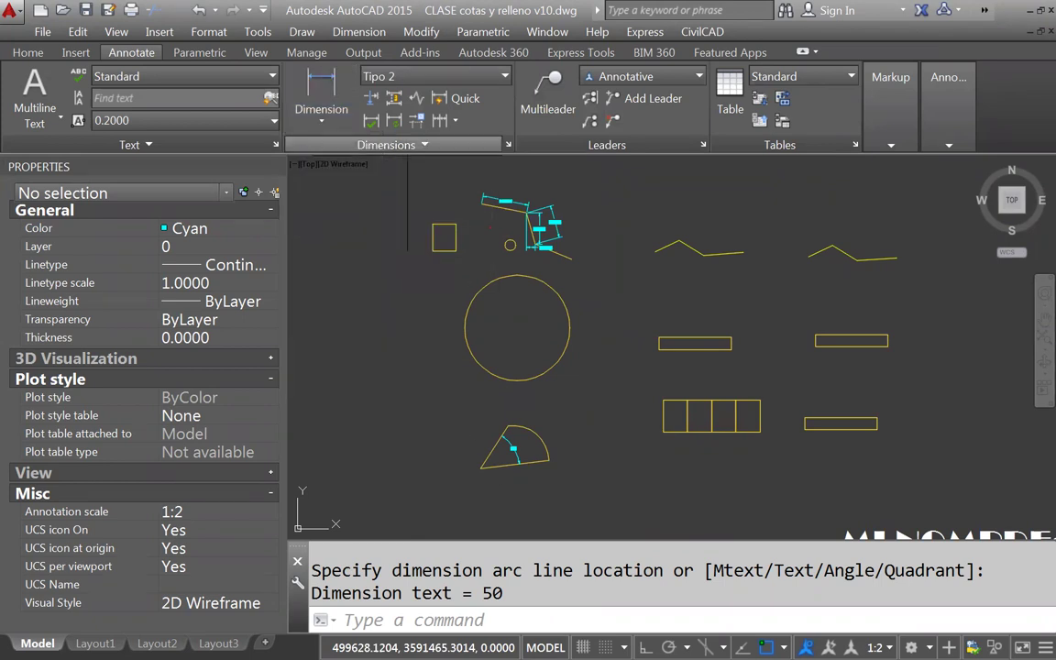
left_click(433, 224)
scroll(455, 224, "up", 4)
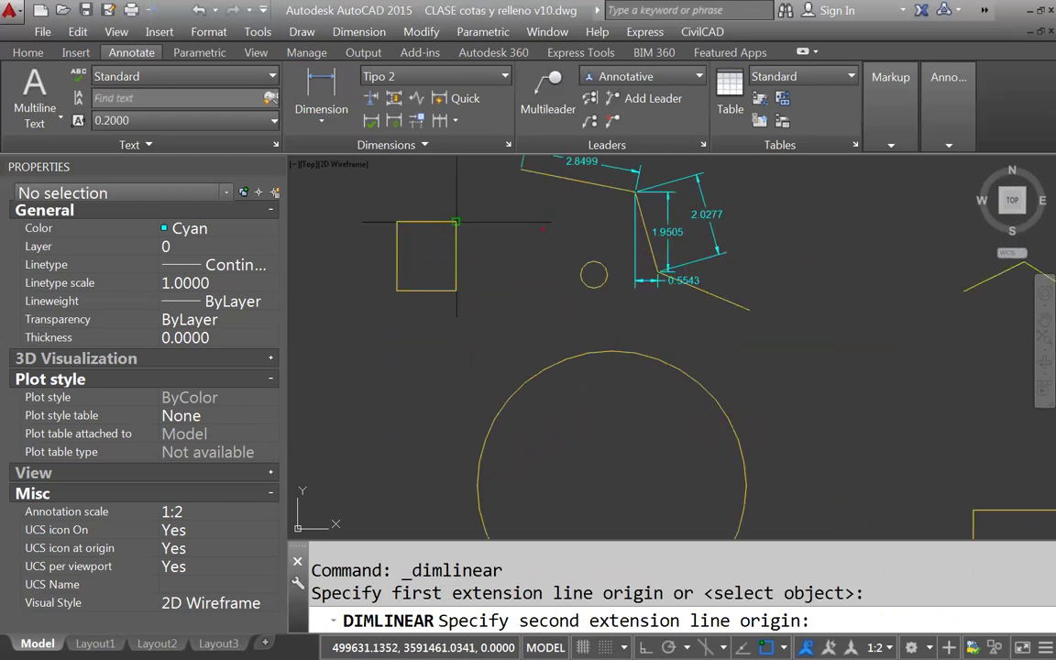
left_click(456, 222)
left_click(477, 197)
middle_click_drag(449, 268, 466, 344)
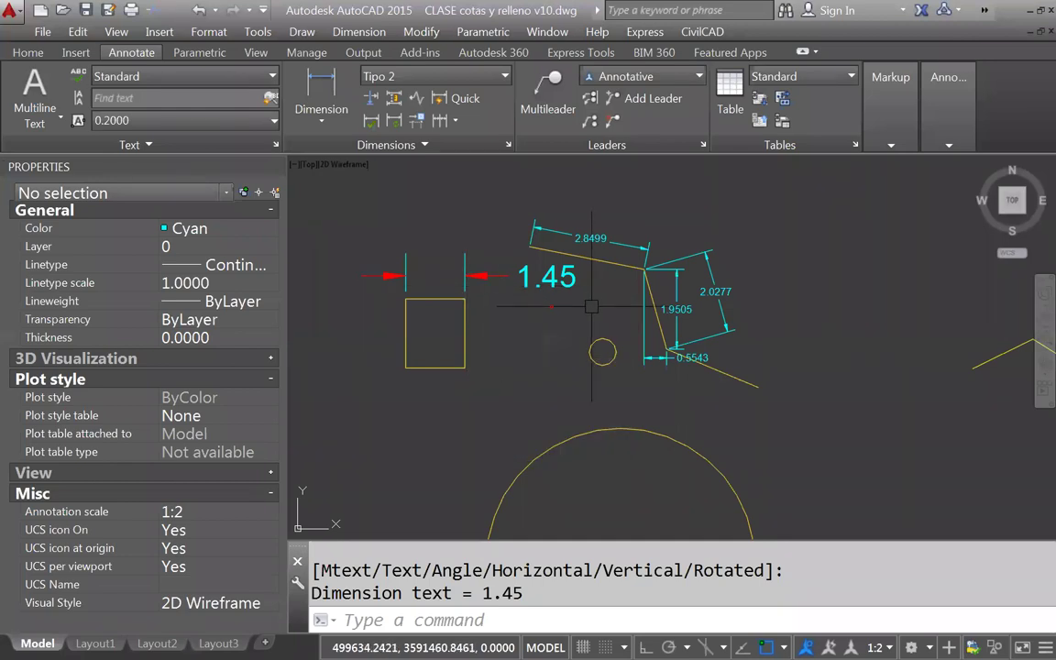
scroll(592, 306, "down", 5)
scroll(566, 303, "up", 2)
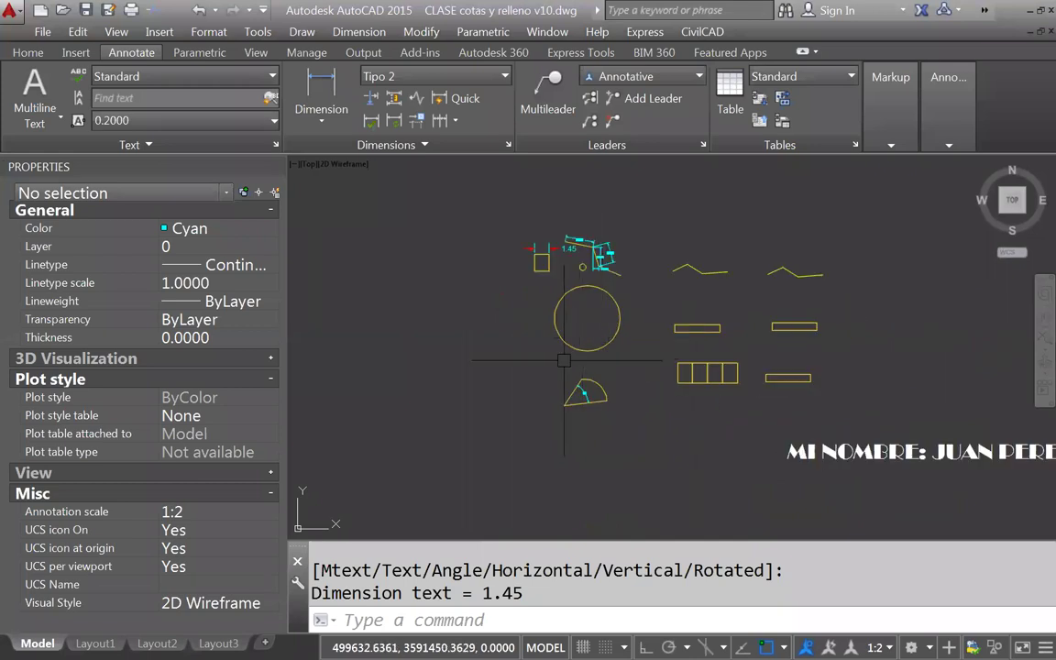
Draw a wide rectangle about 47 units long in the empty area below the existing shapes
scroll(564, 361, "down", 2)
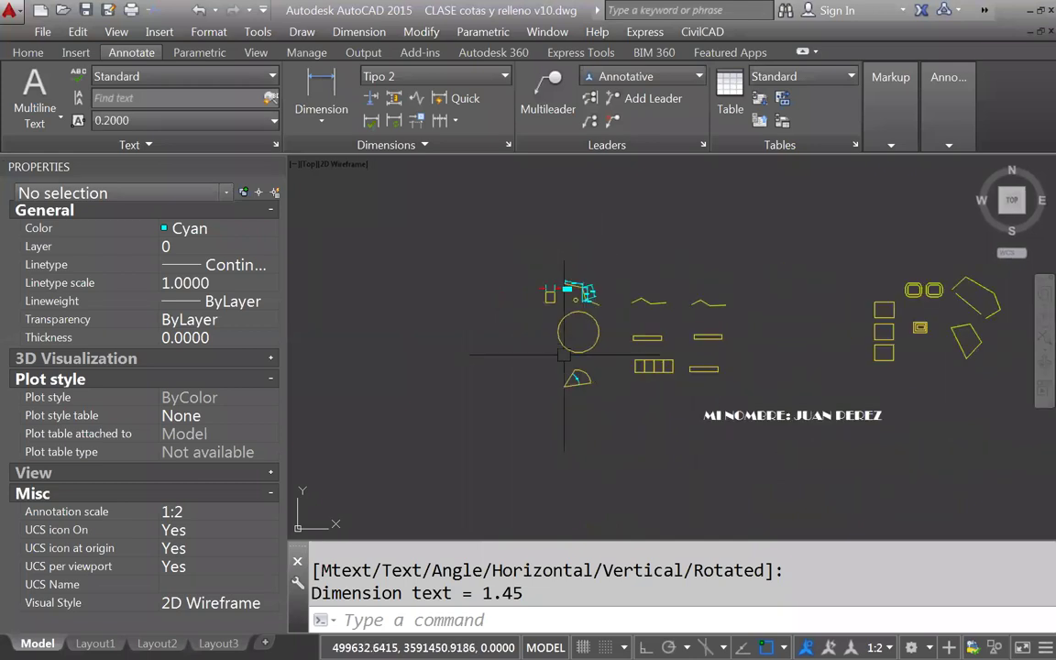
left_click(29, 52)
left_click(179, 77)
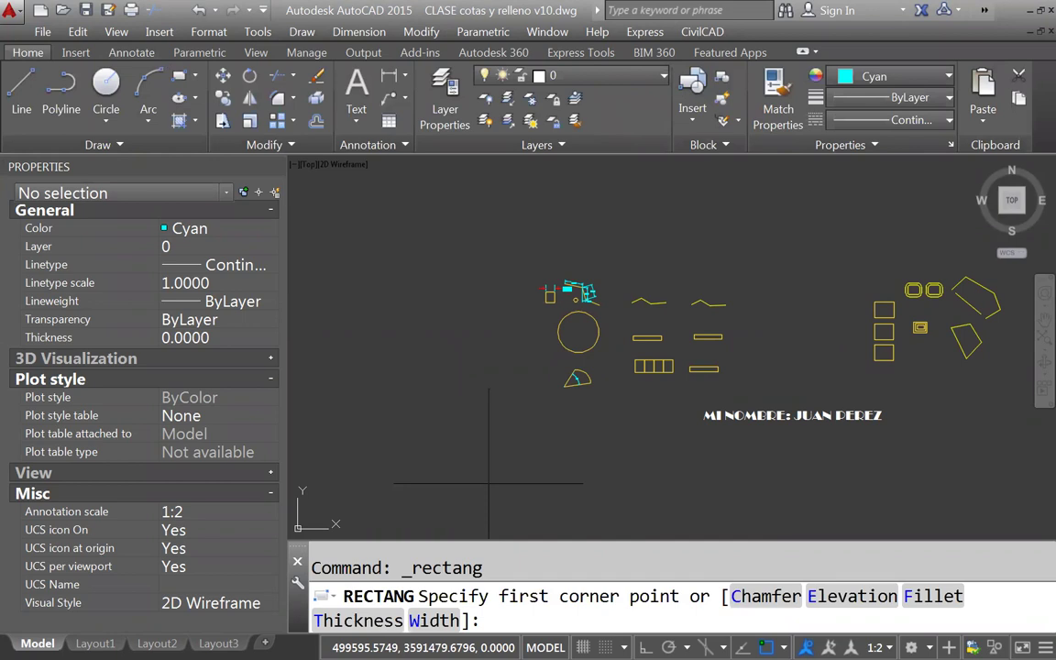
left_click(481, 471)
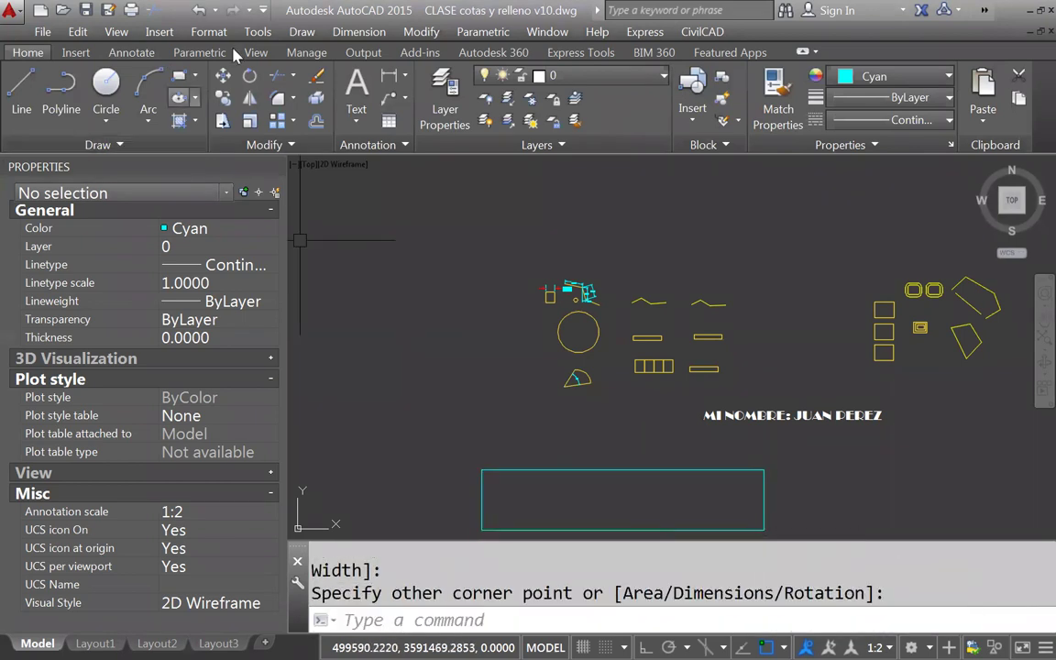
Add a horizontal linear dimension above the top edge of the large cyan rectangle
left_click(389, 76)
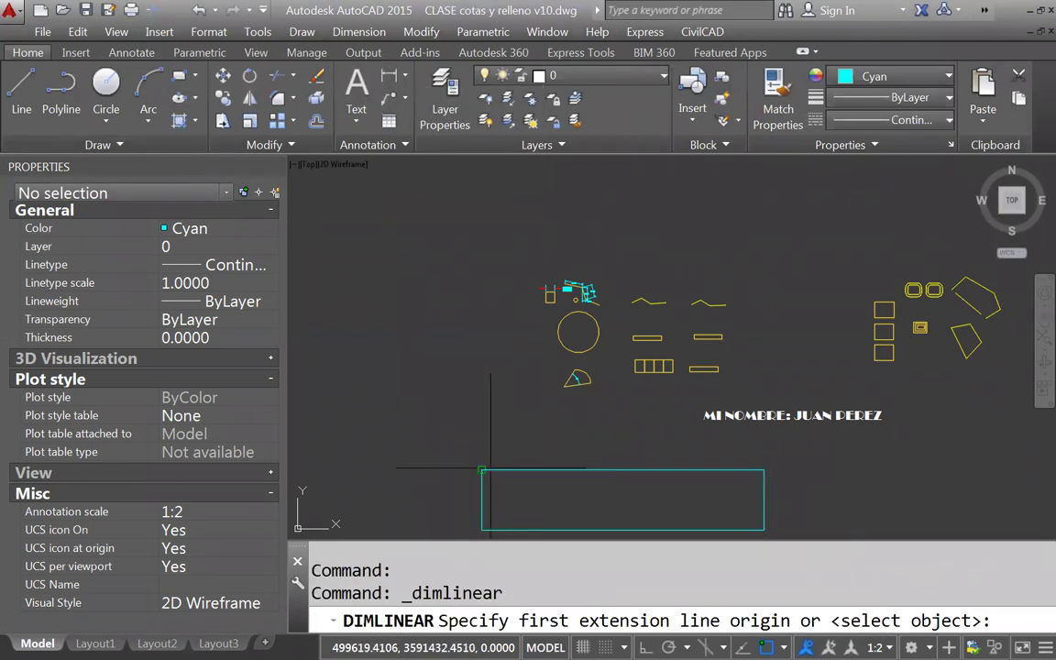
left_click(481, 470)
left_click(764, 470)
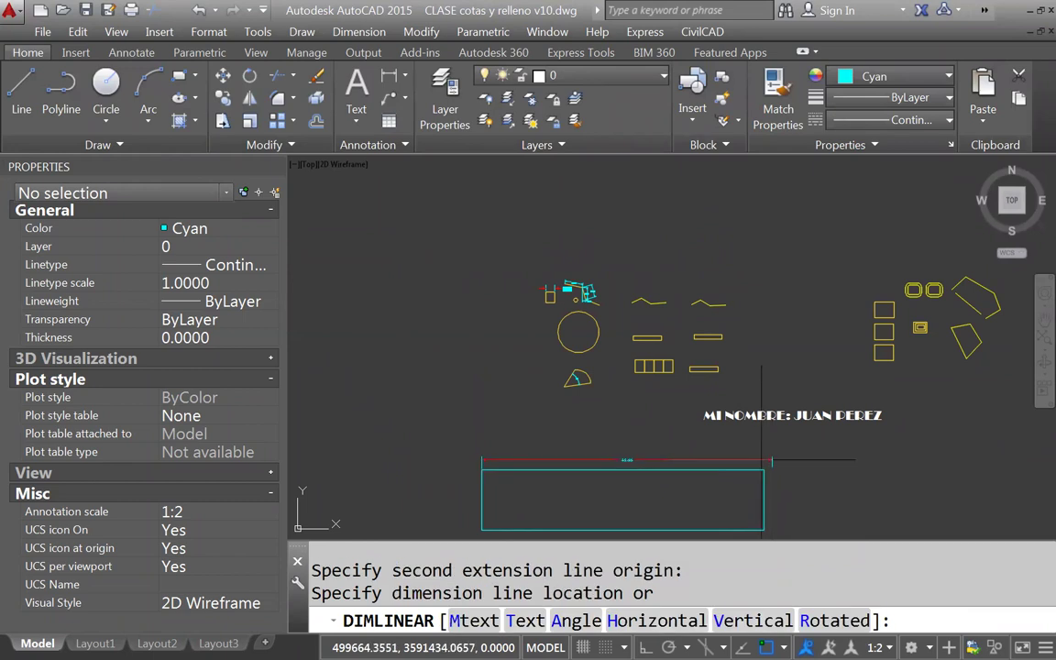
left_click(610, 460)
scroll(653, 460, "up", 4)
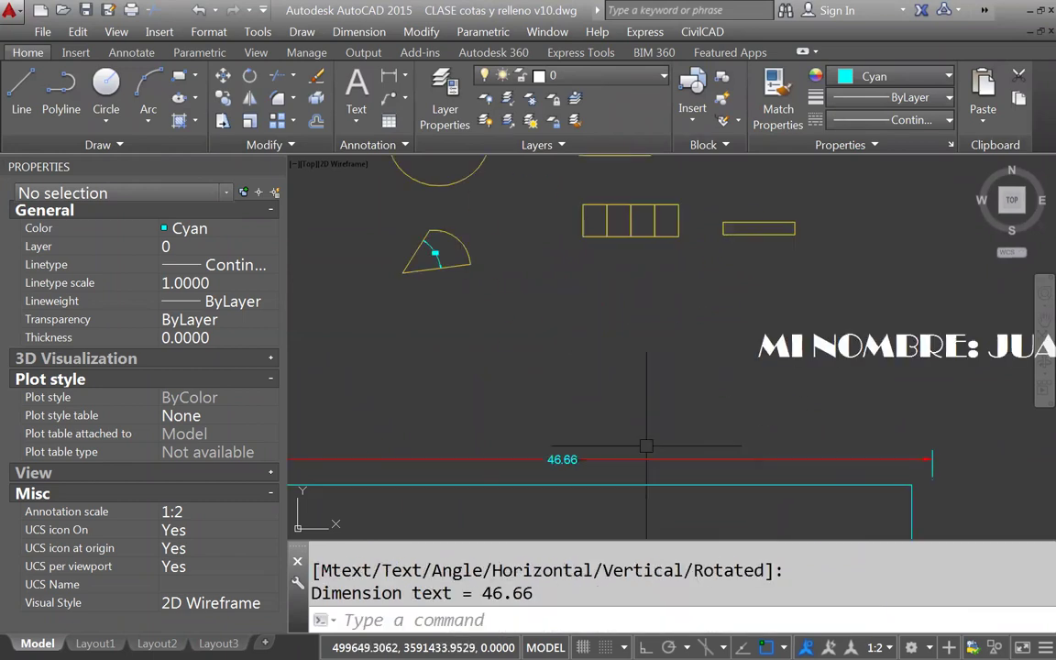
Examine the text and arrow size of the large rectangle's dimension, comparing it with the small rectangle's dimension
scroll(643, 446, "down", 3)
scroll(616, 450, "up", 3)
scroll(624, 447, "down", 2)
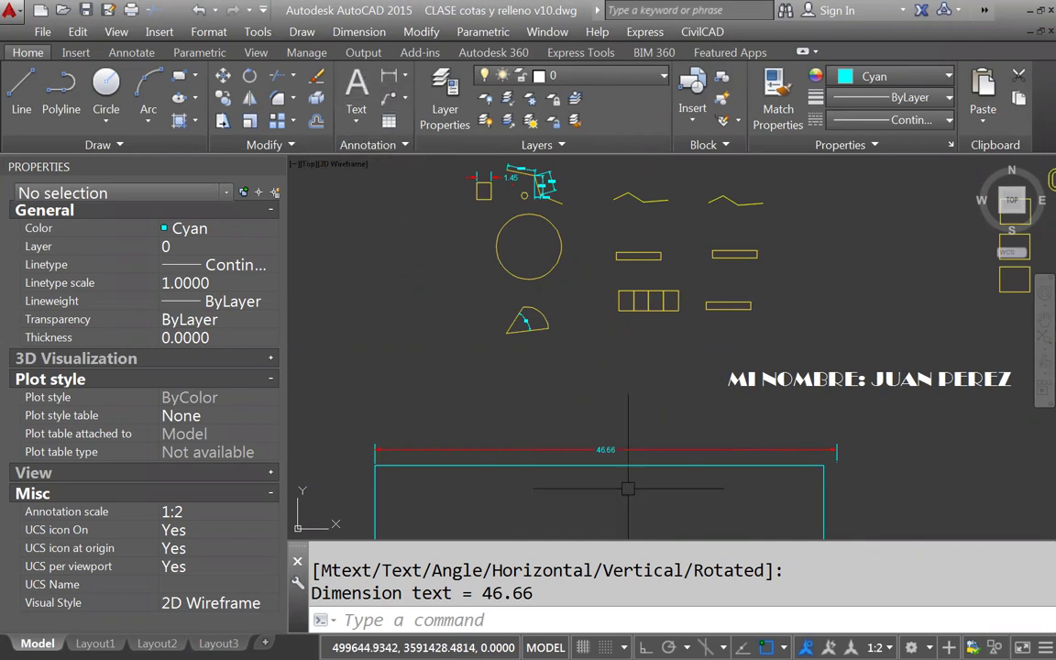
scroll(587, 447, "up", 2)
scroll(590, 419, "down", 2)
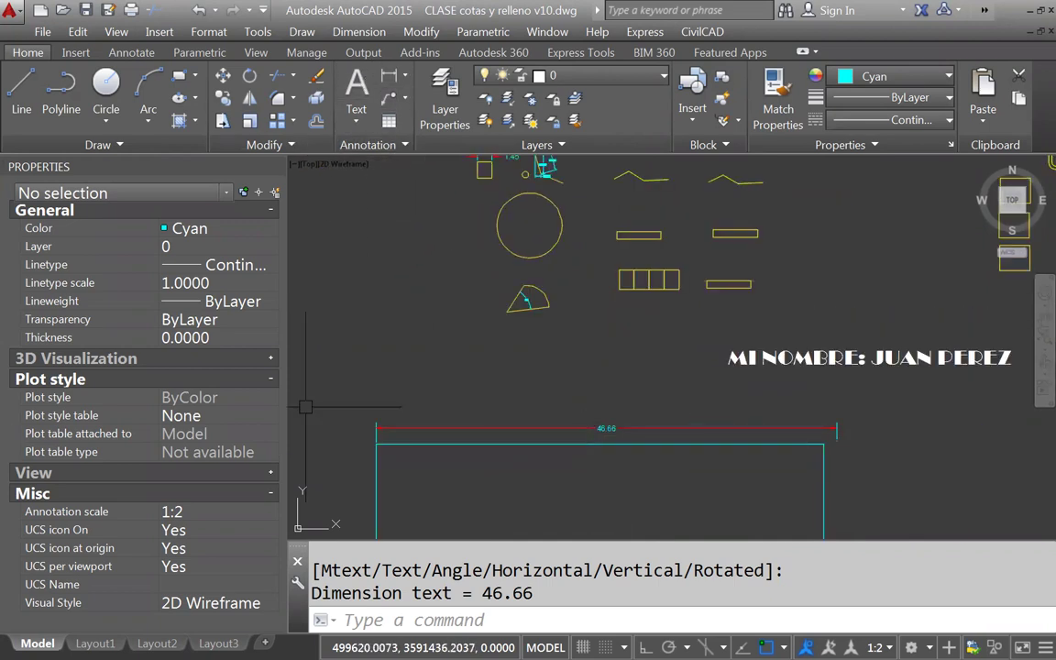
scroll(600, 424, "up", 2)
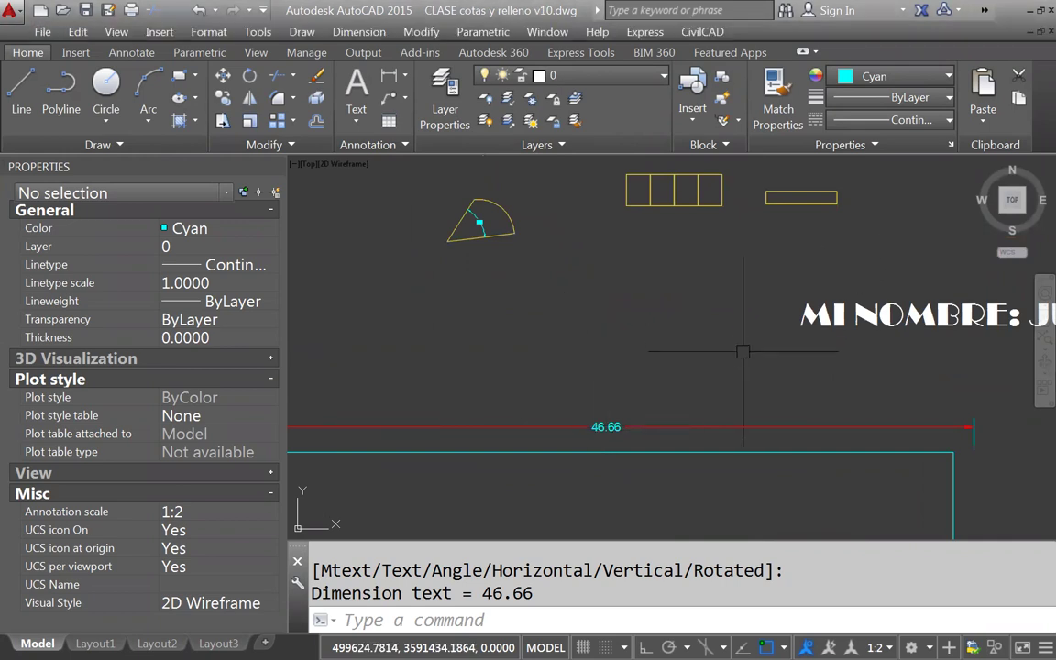
scroll(743, 348, "down", 3)
scroll(614, 293, "up", 4)
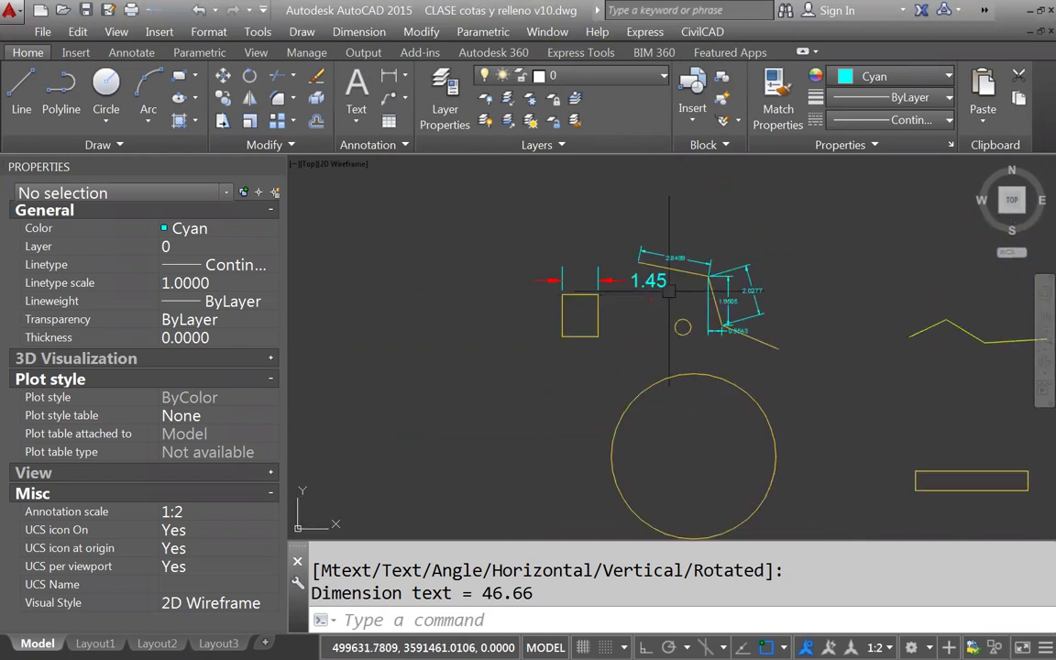
Regenerate the drawing display with REGEN while viewing the tiny red circle below the small rectangle's dimension text
scroll(605, 295, "up", 4)
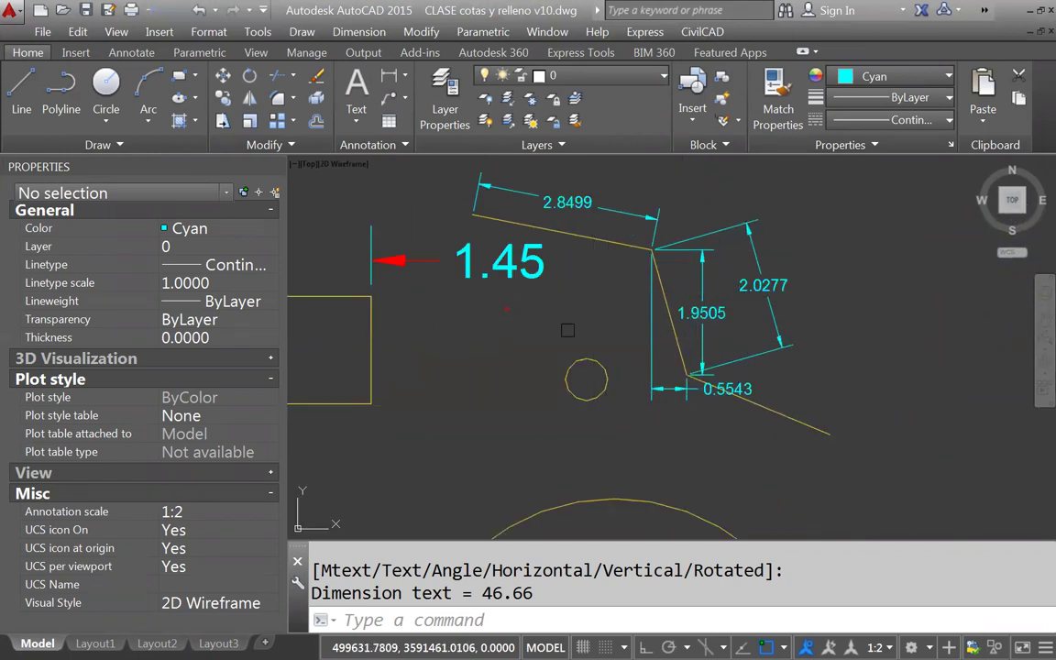
scroll(528, 314, "up", 3)
scroll(528, 314, "up", 10)
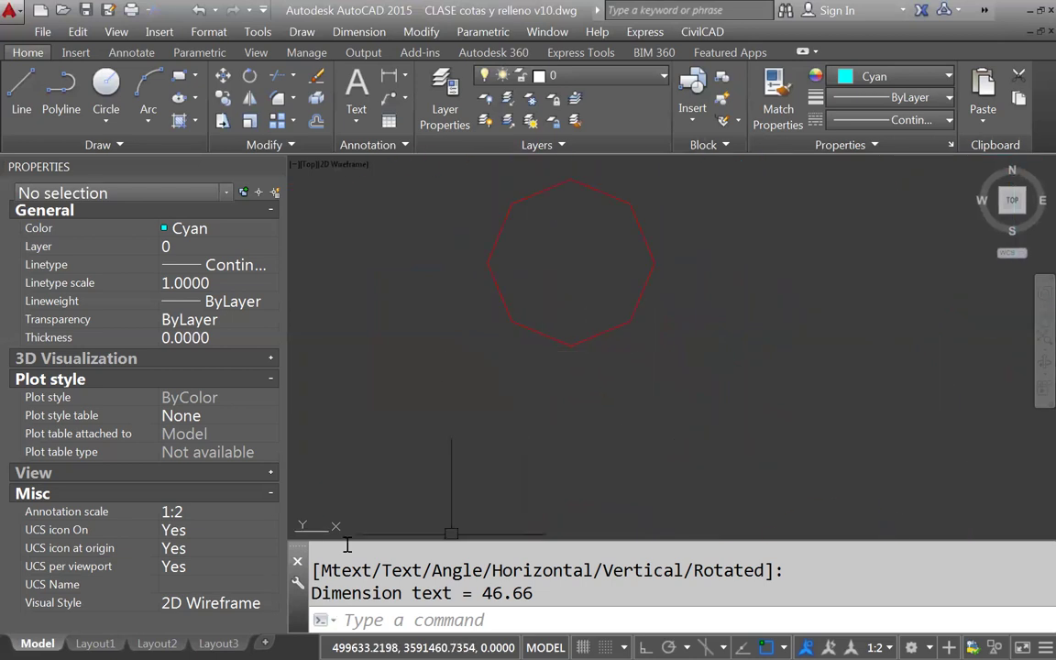
left_click(360, 622)
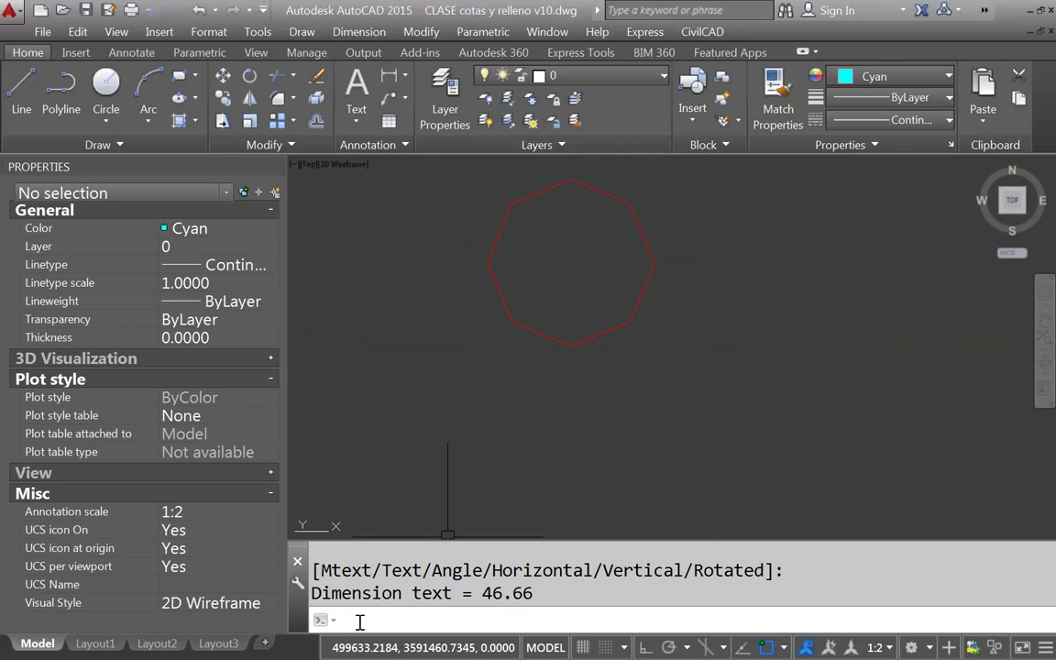
type("regen")
key("Return")
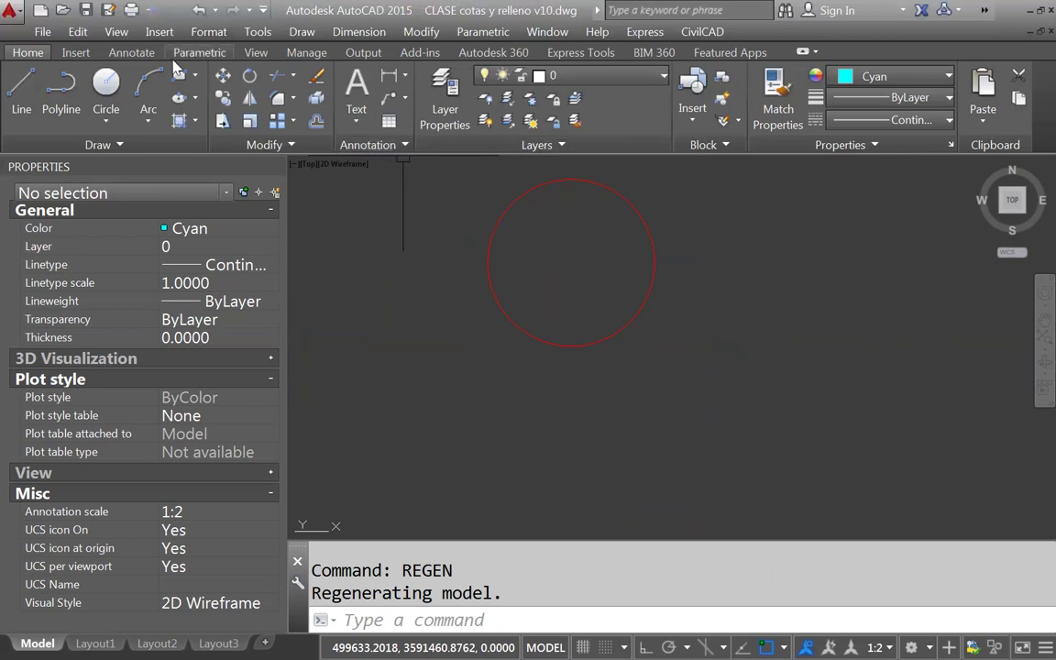
Add a radius dimension in the Tipo 2 style to the tiny red circle, placing its leader toward the lower right
left_click(138, 54)
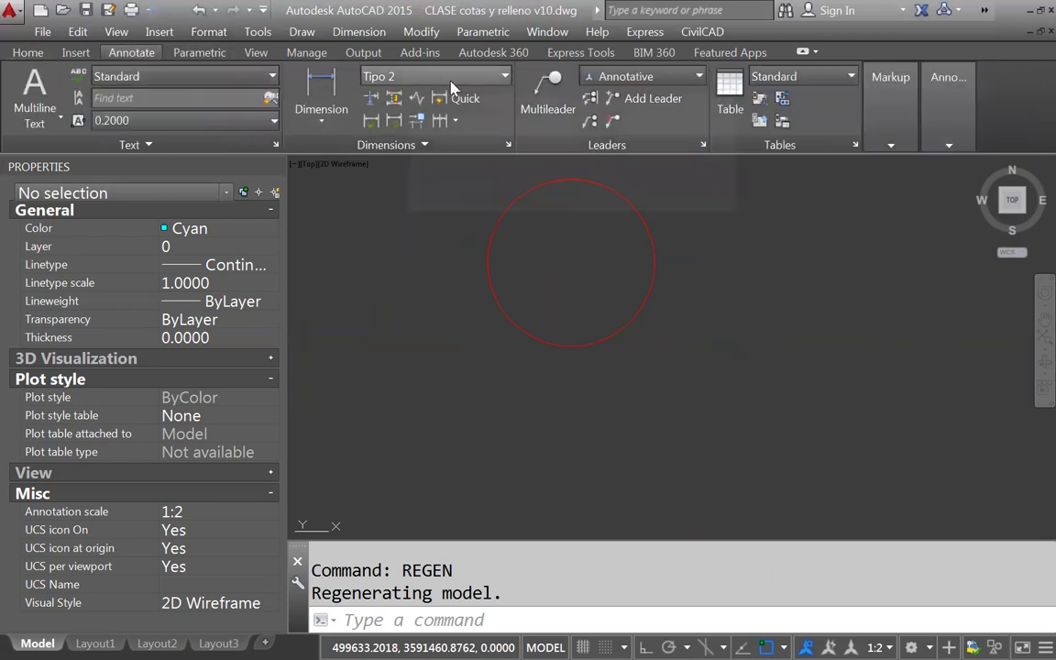
left_click(319, 117)
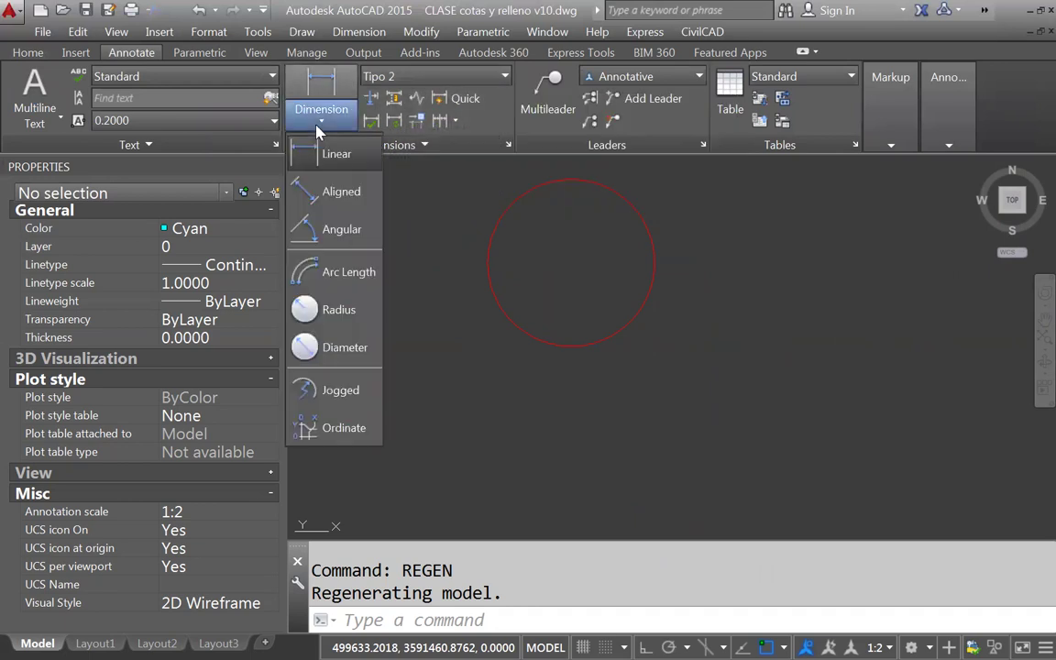
left_click(310, 312)
left_click(626, 337)
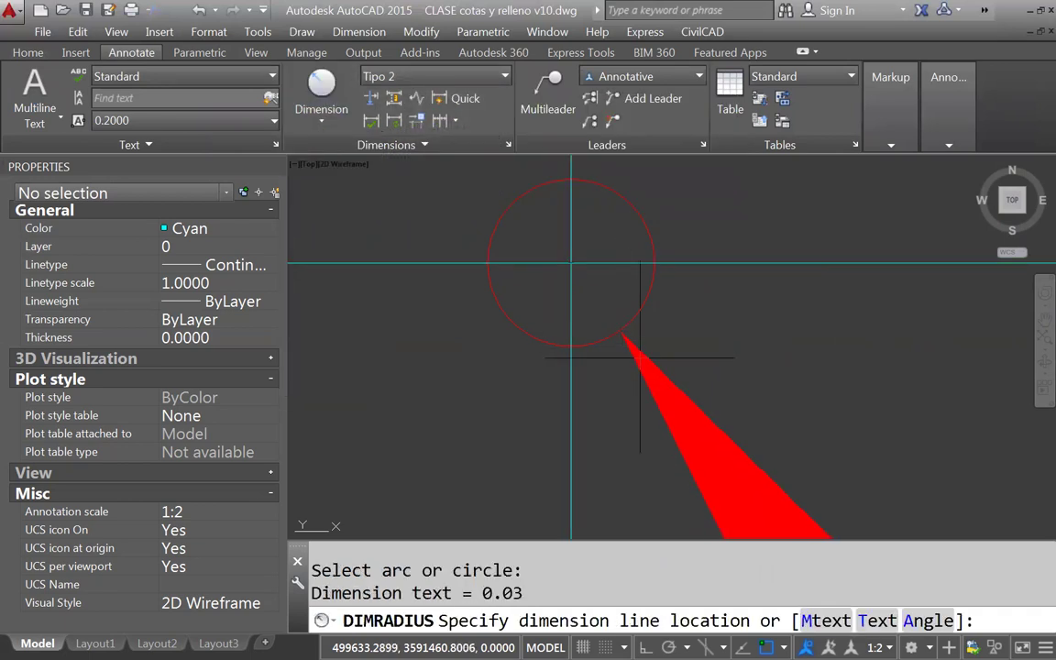
scroll(631, 362, "down", 6)
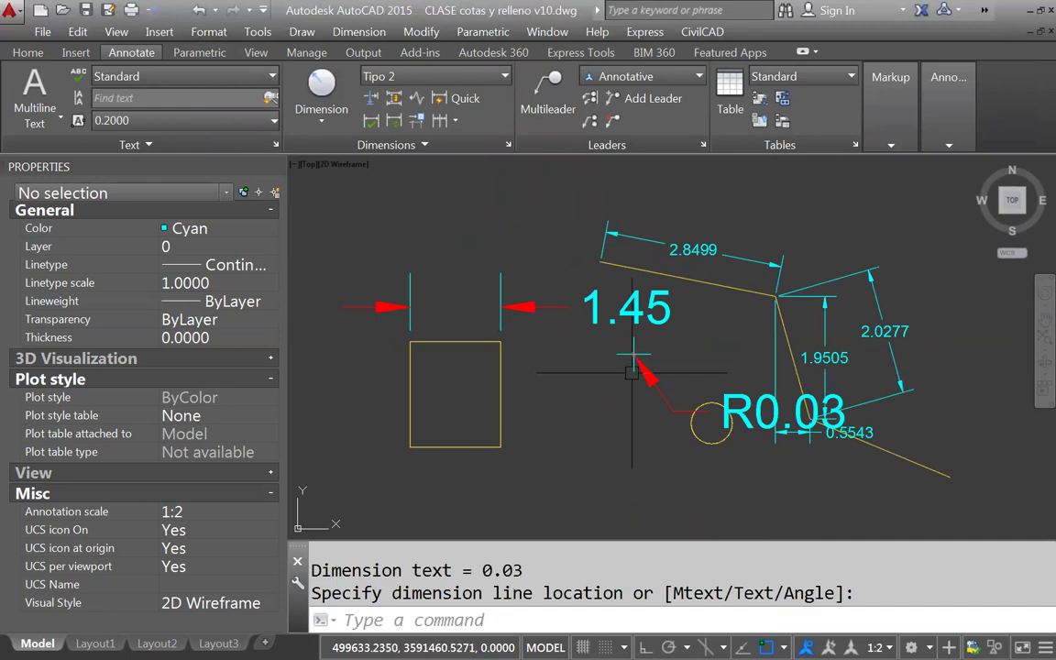
Make tipo1 the current dimension style and add a radius dimension to the upper left of the tiny red circle
scroll(632, 371, "up", 8)
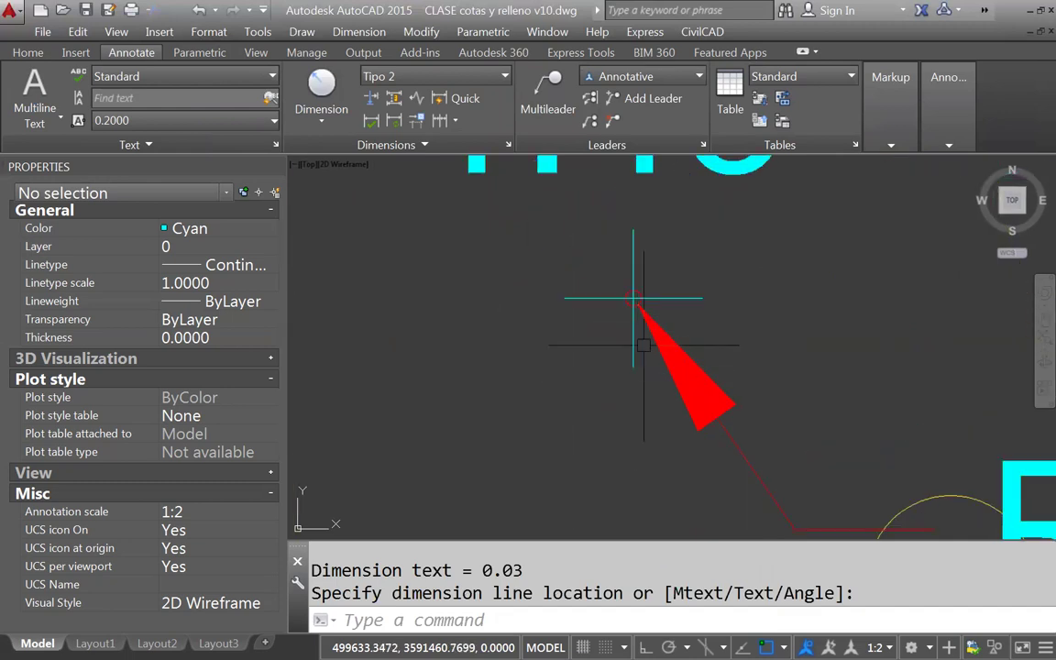
left_click(463, 77)
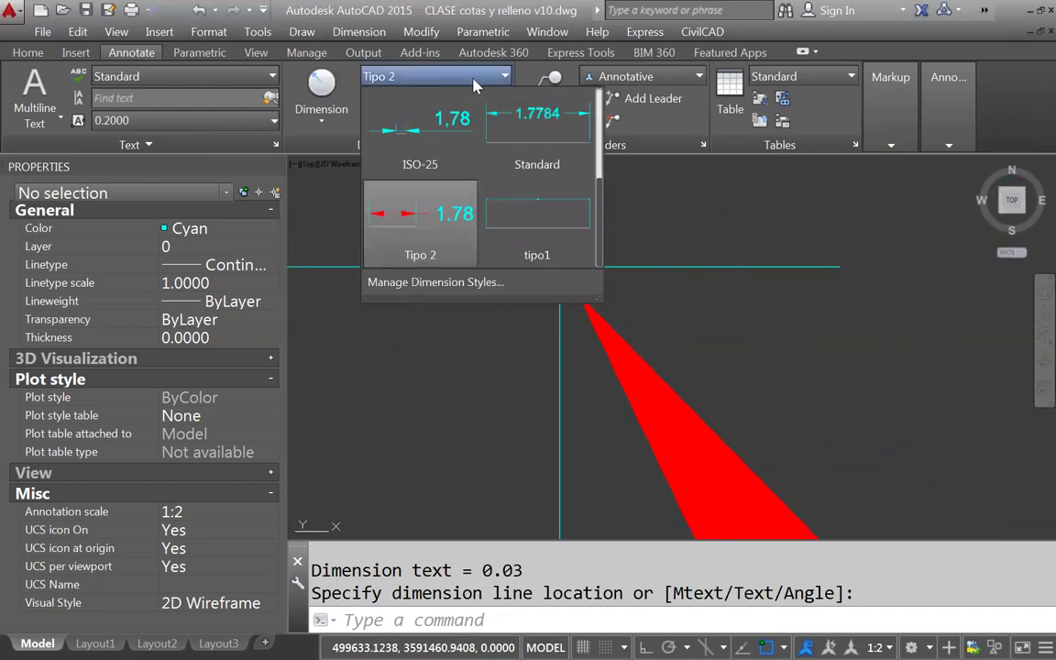
left_click(532, 227)
left_click(322, 86)
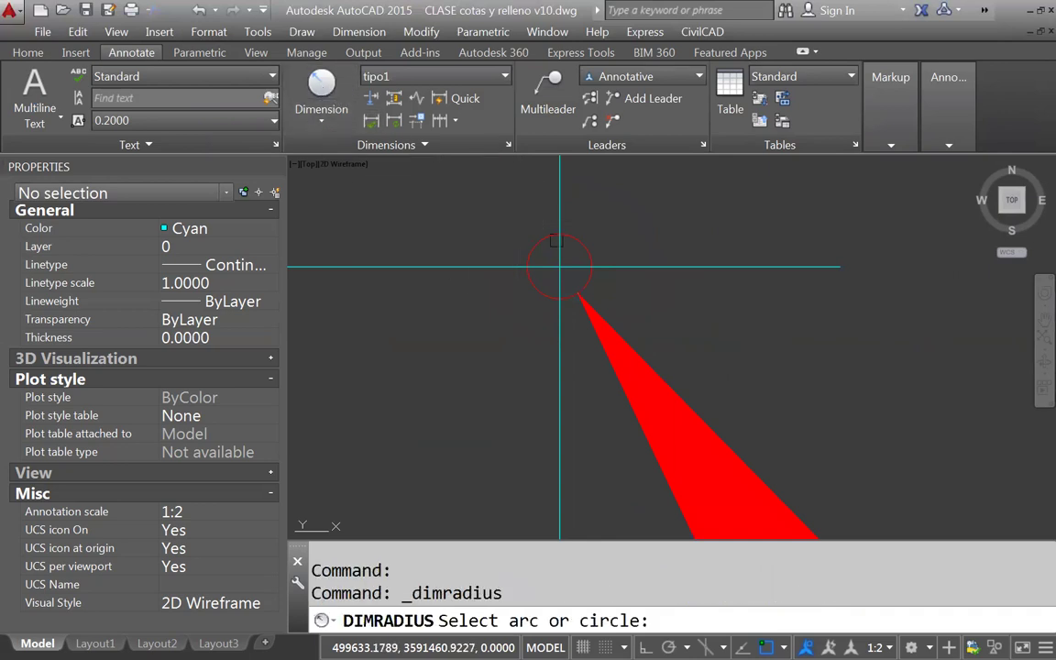
left_click(555, 242)
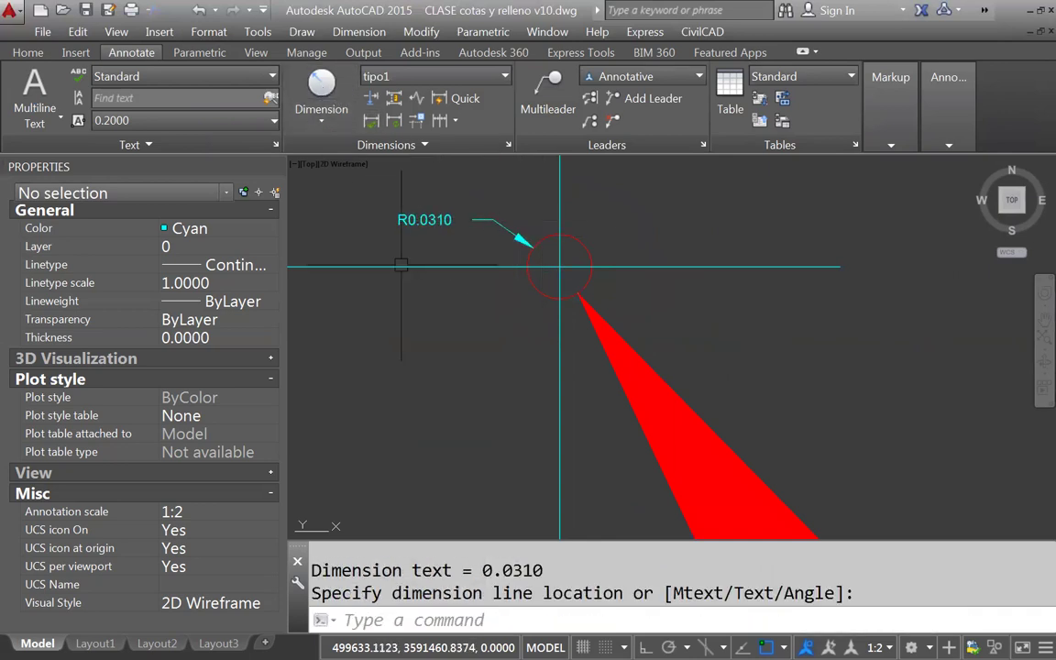
scroll(426, 266, "down", 3)
scroll(414, 284, "up", 5)
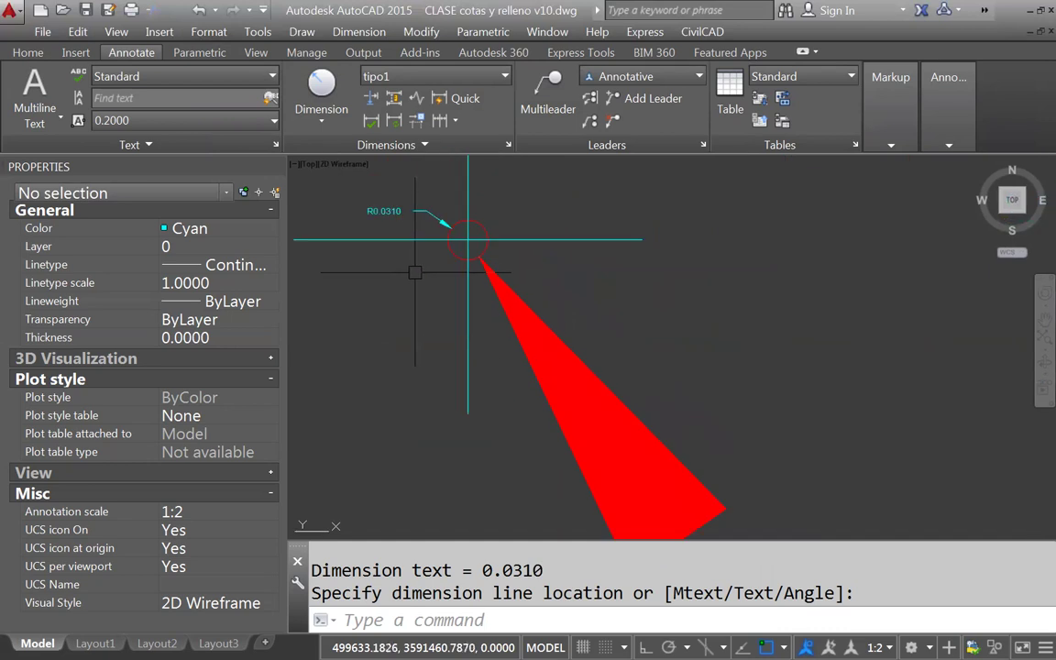
Delete the oversized Tipo 2 radius dimension with the red arrow from the tiny circle
left_click(533, 294)
left_click(519, 302)
left_click(463, 231)
key("Delete")
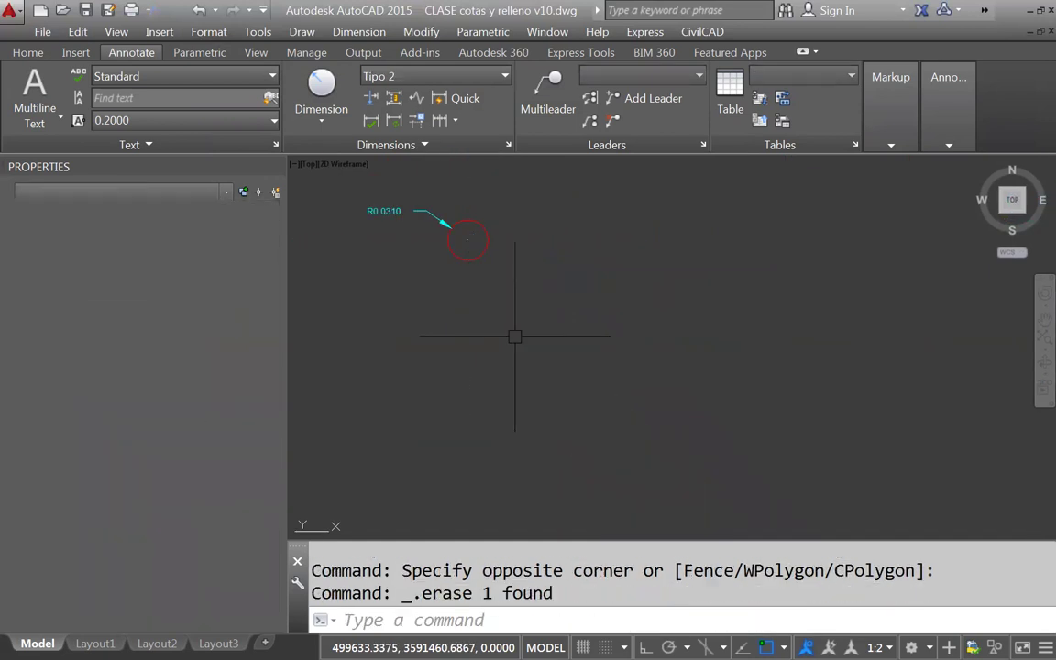
scroll(450, 197, "up", 2)
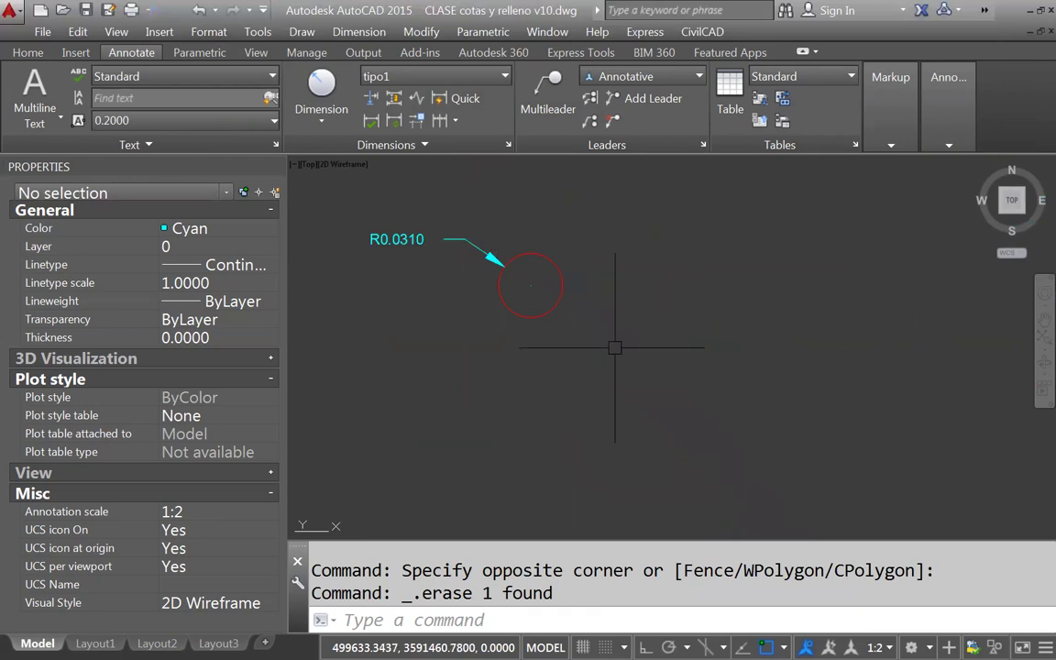
Add a radius dimension in the tipo1 style to the large yellow circle, placing its text inside near the centre
scroll(555, 313, "down", 3)
scroll(519, 316, "down", 5)
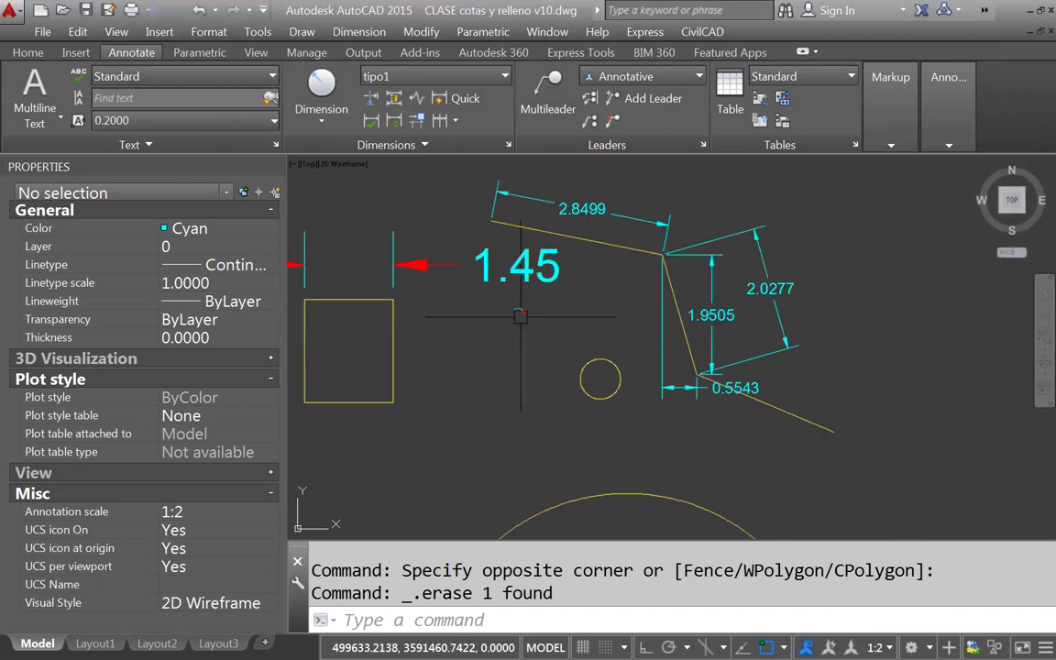
scroll(519, 357, "down", 3)
middle_click_drag(537, 420, 486, 359)
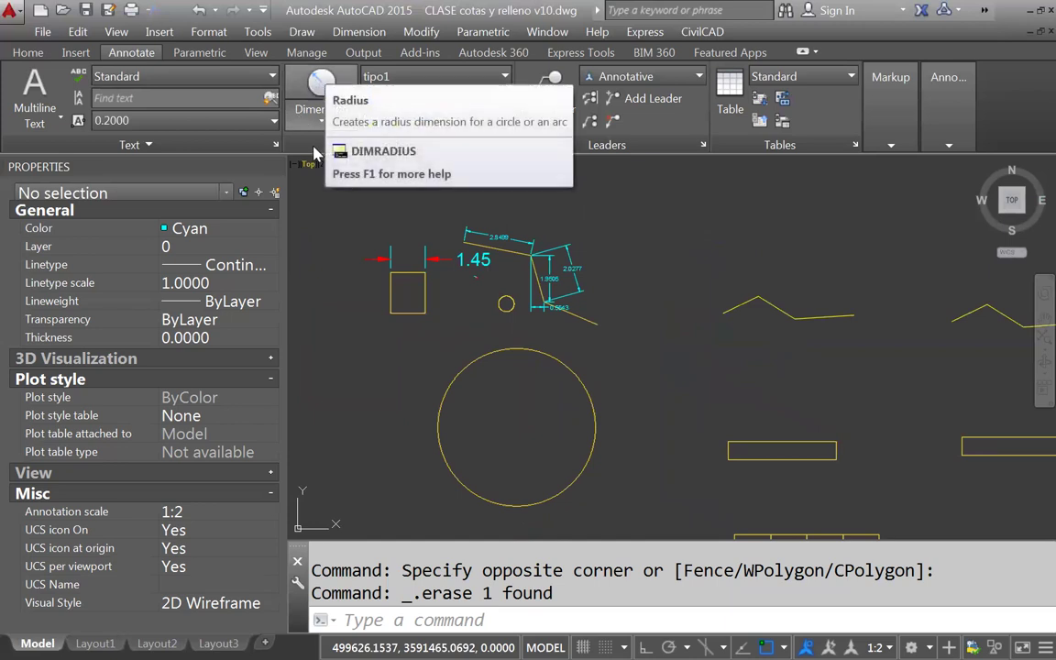
left_click(319, 117)
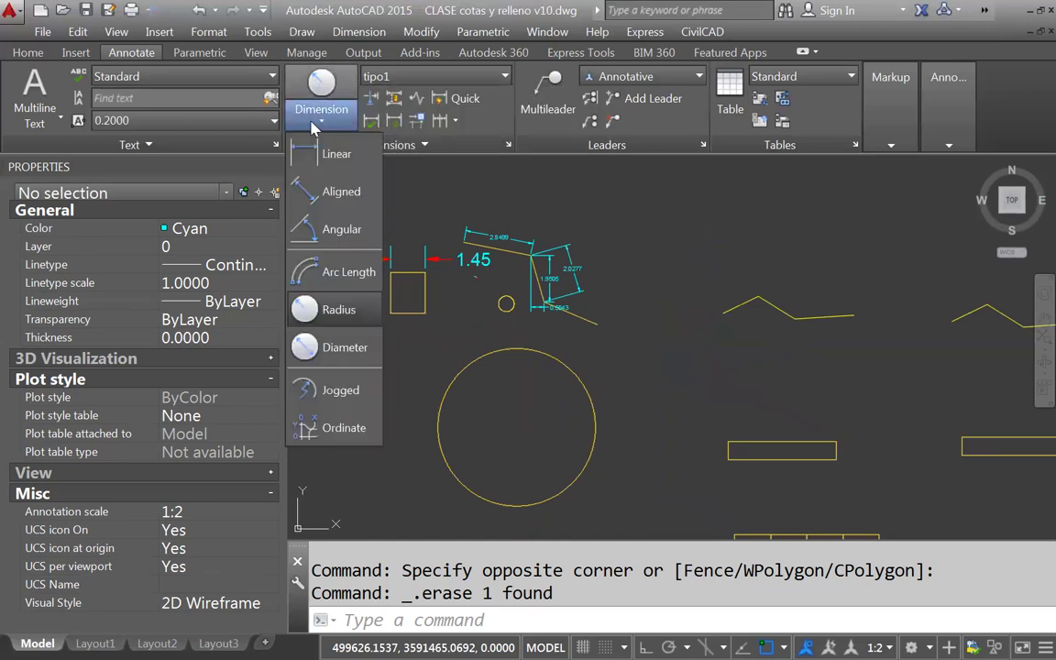
left_click(305, 311)
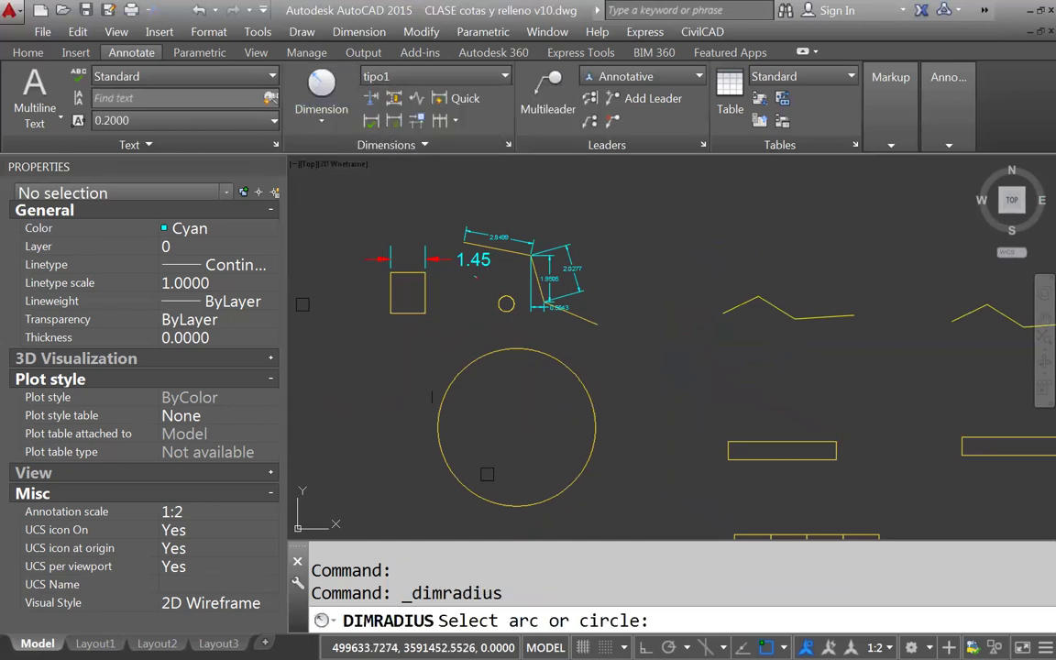
left_click(487, 357)
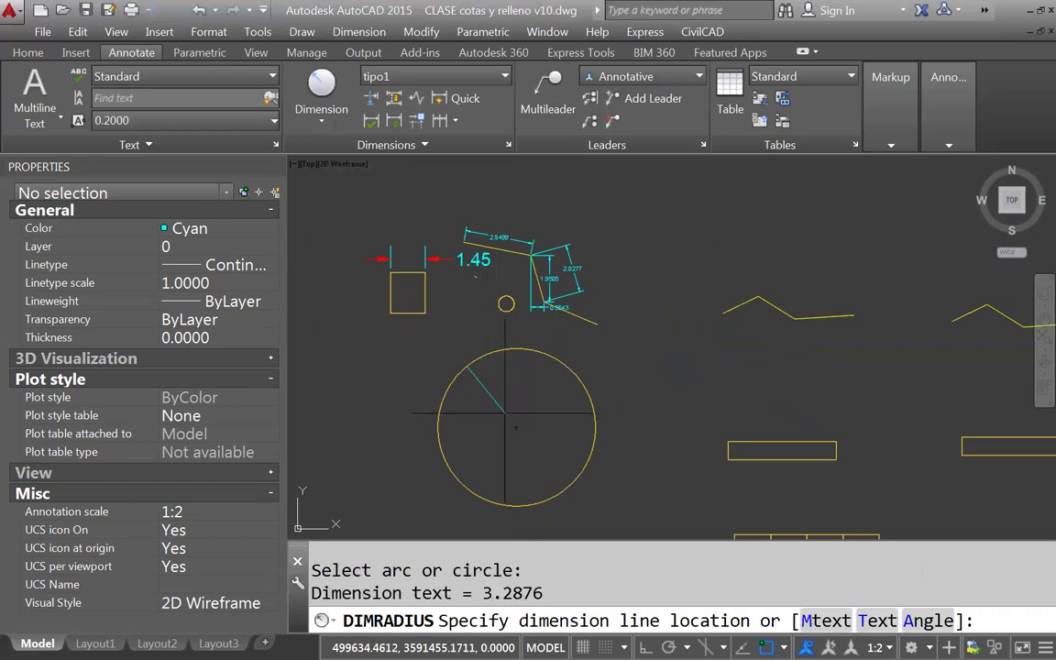
left_click(457, 372)
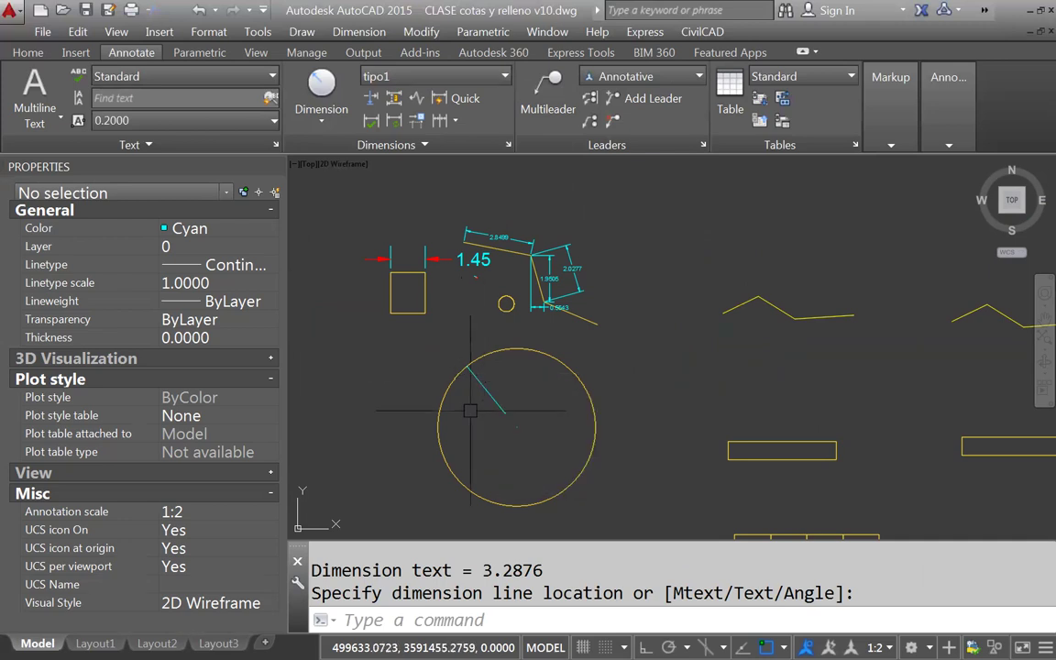
Try the Tipo 2 style on the large circle's radius dimension and undo the change
scroll(470, 411, "up", 6)
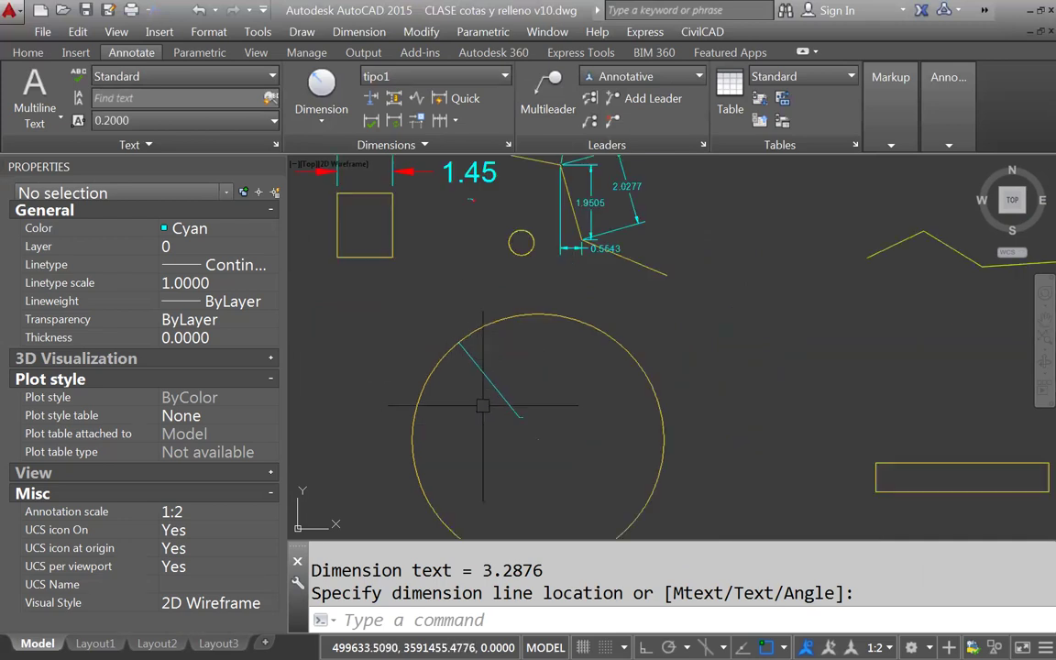
left_click(490, 362)
left_click(504, 338)
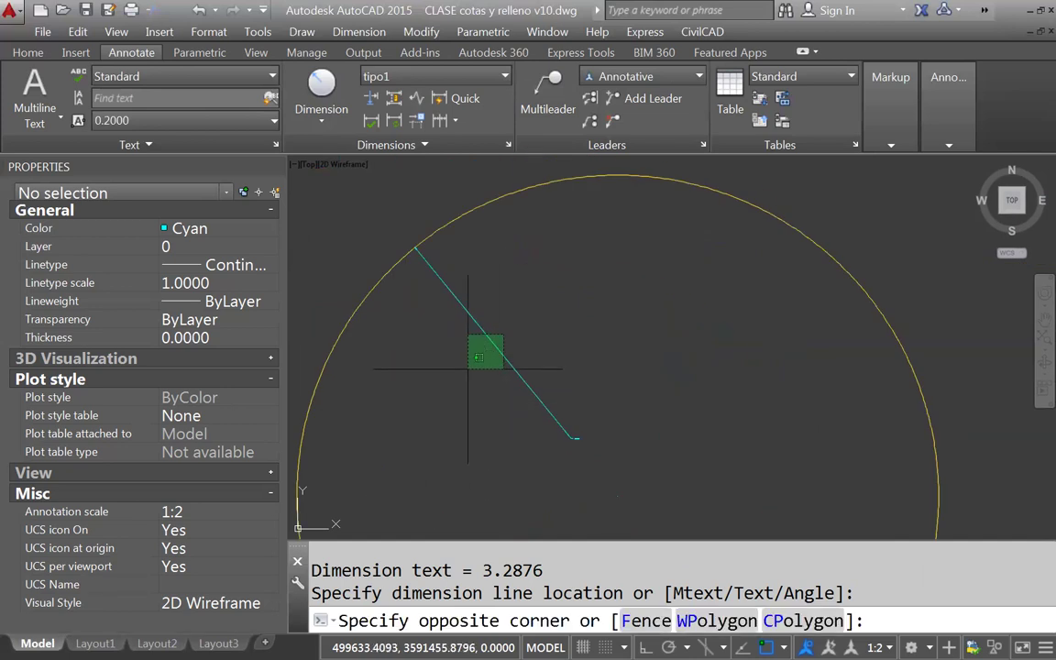
left_click(468, 369)
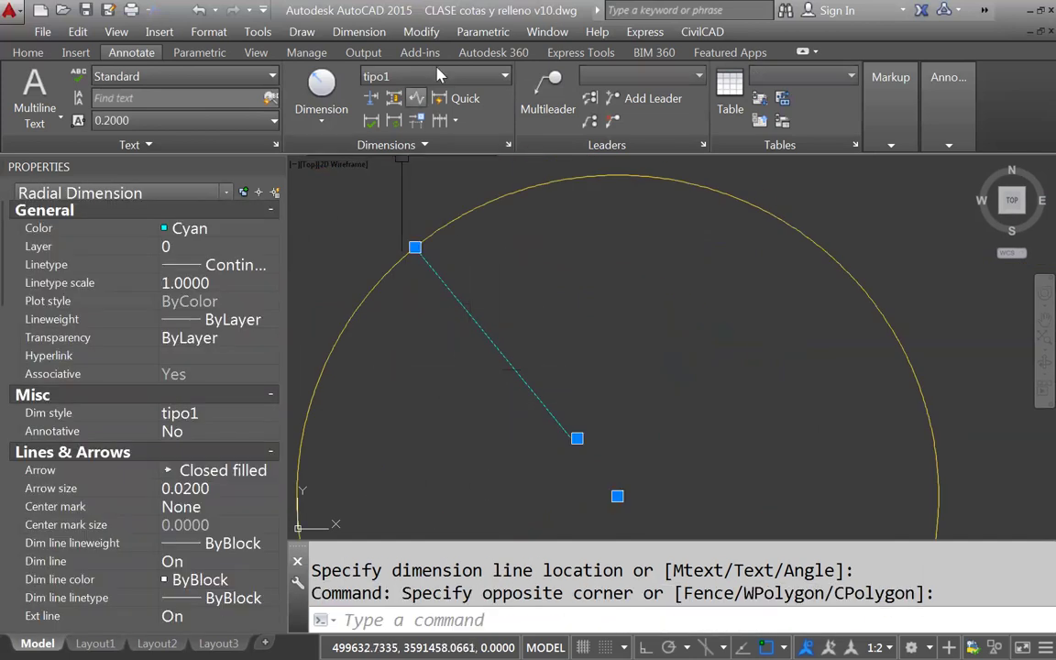
left_click(467, 79)
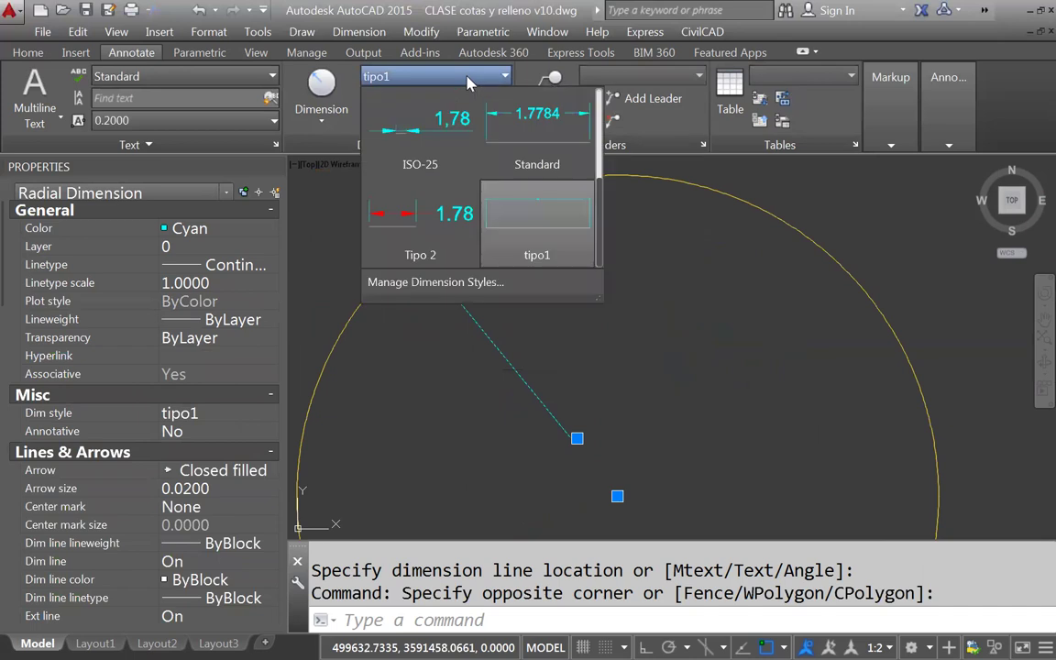
left_click(413, 225)
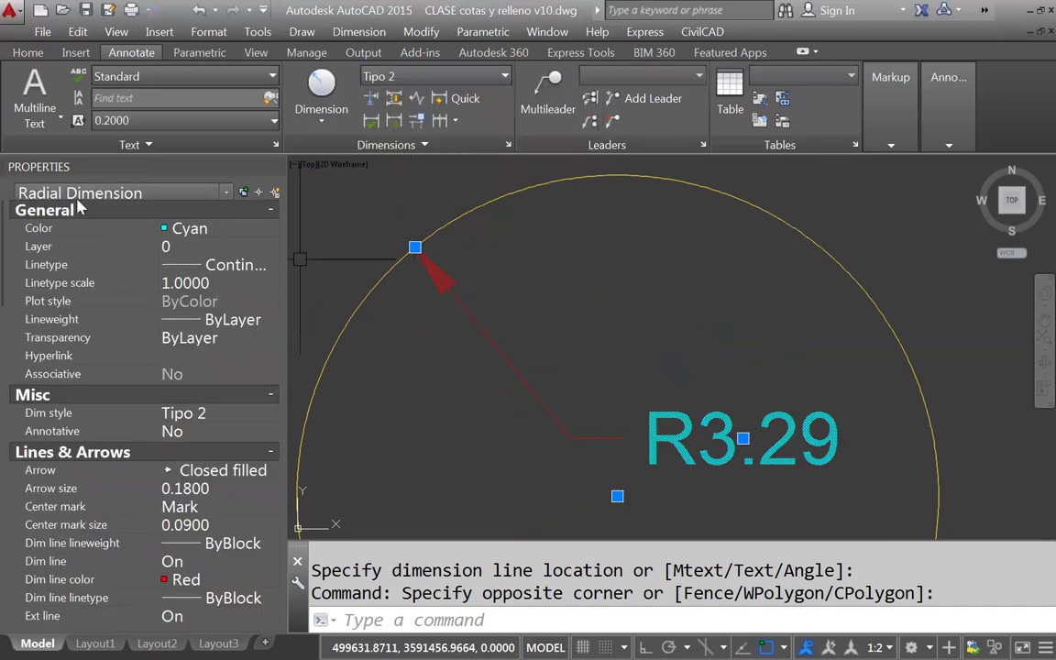
key("Escape")
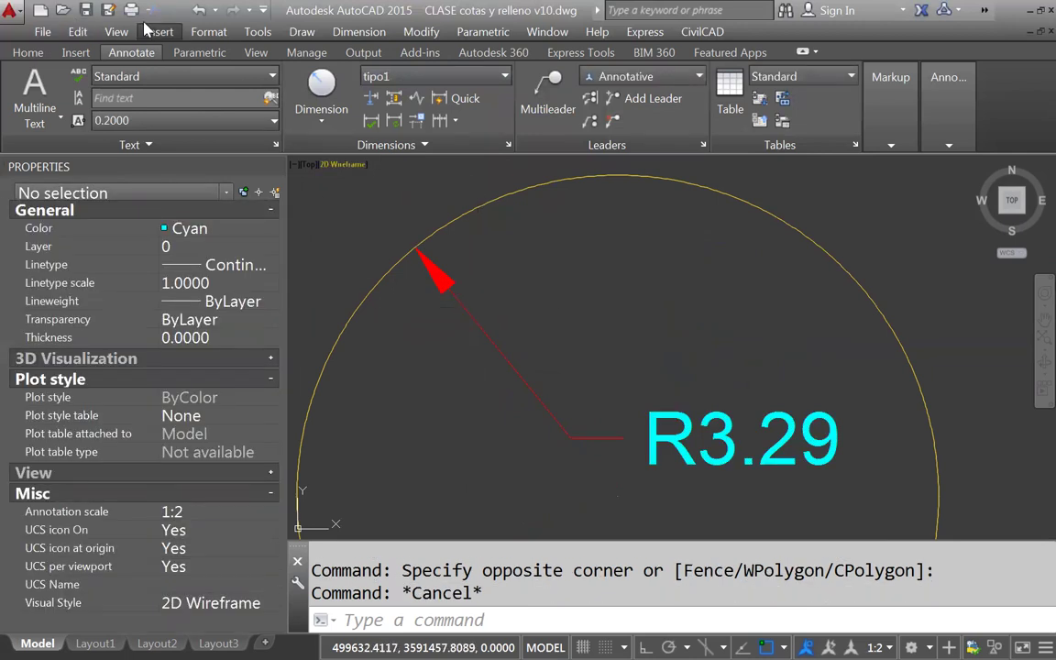
left_click(190, 10)
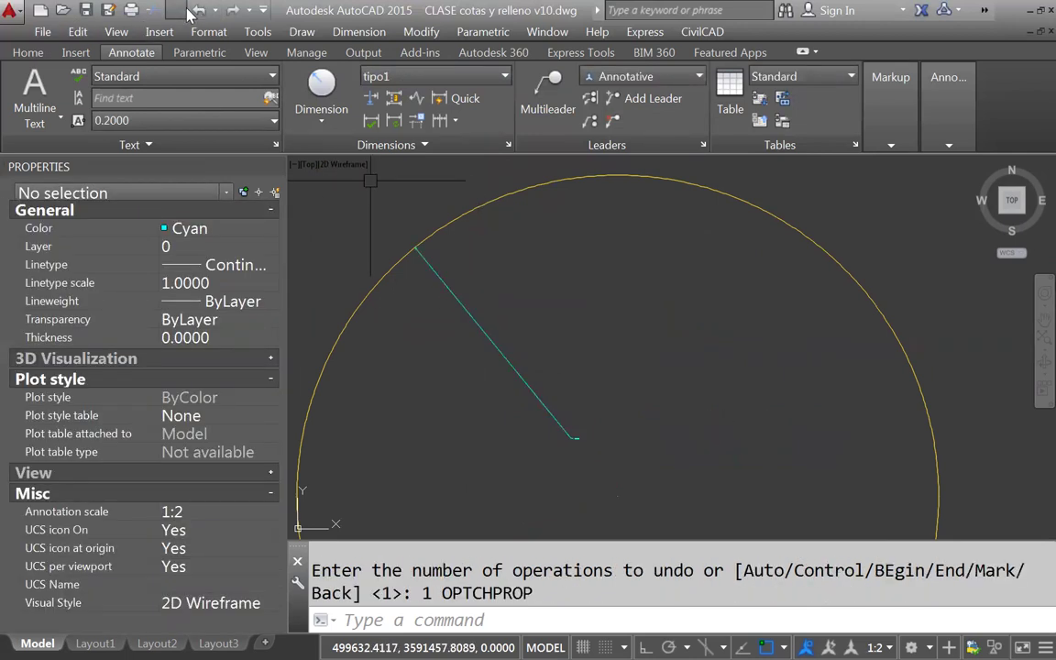
Change the large circle's radius dimension to the Tipo 2 style through its object properties
left_click(450, 316)
left_click(450, 304)
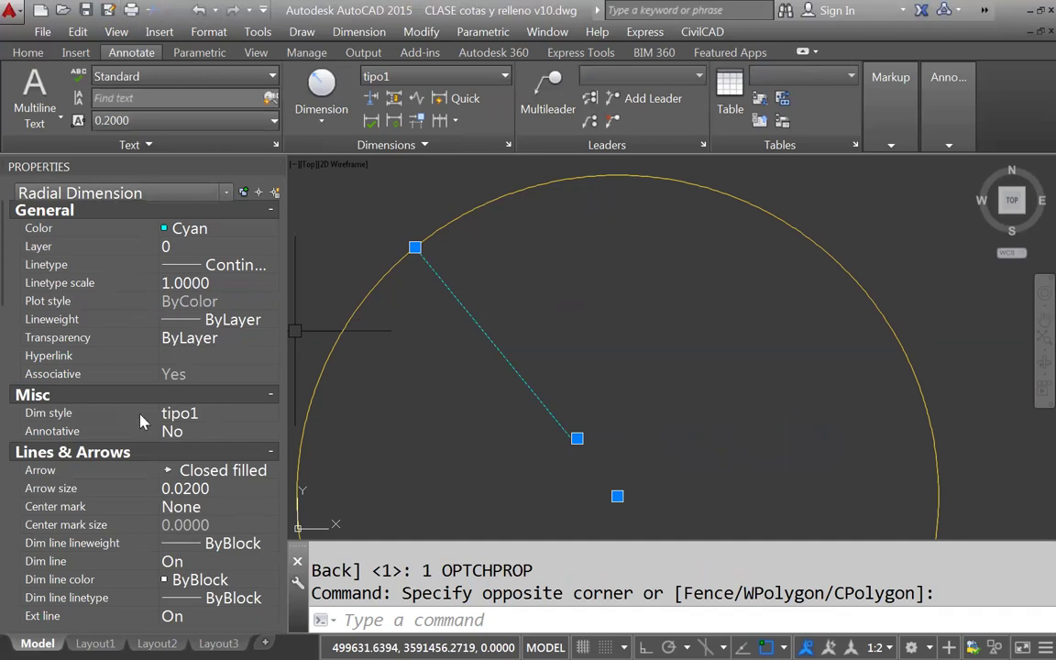
left_click(270, 212)
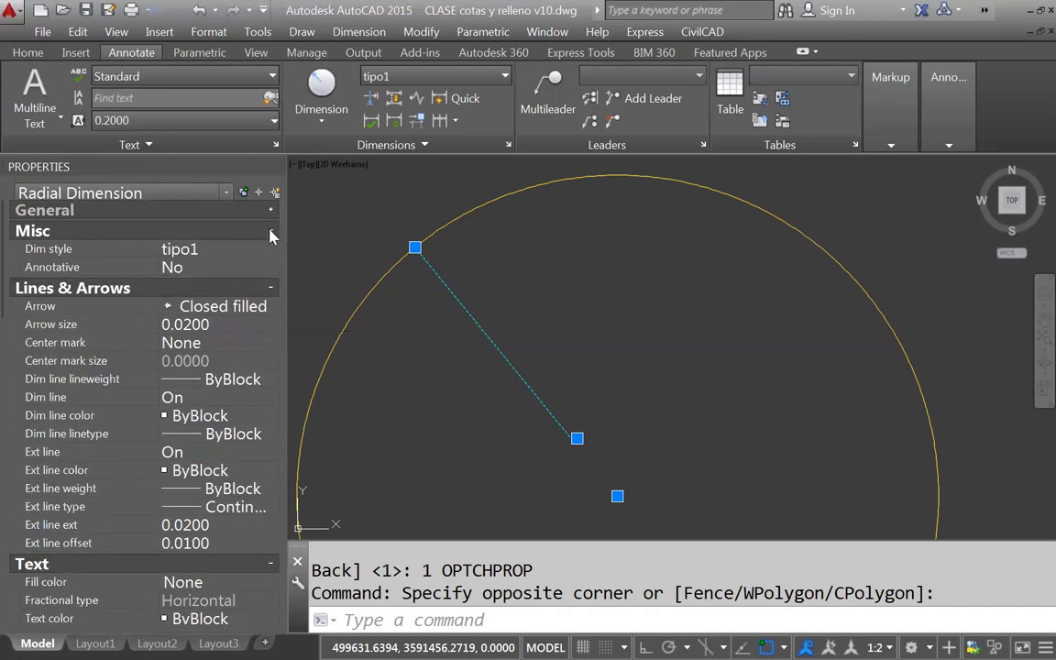
left_click(270, 232)
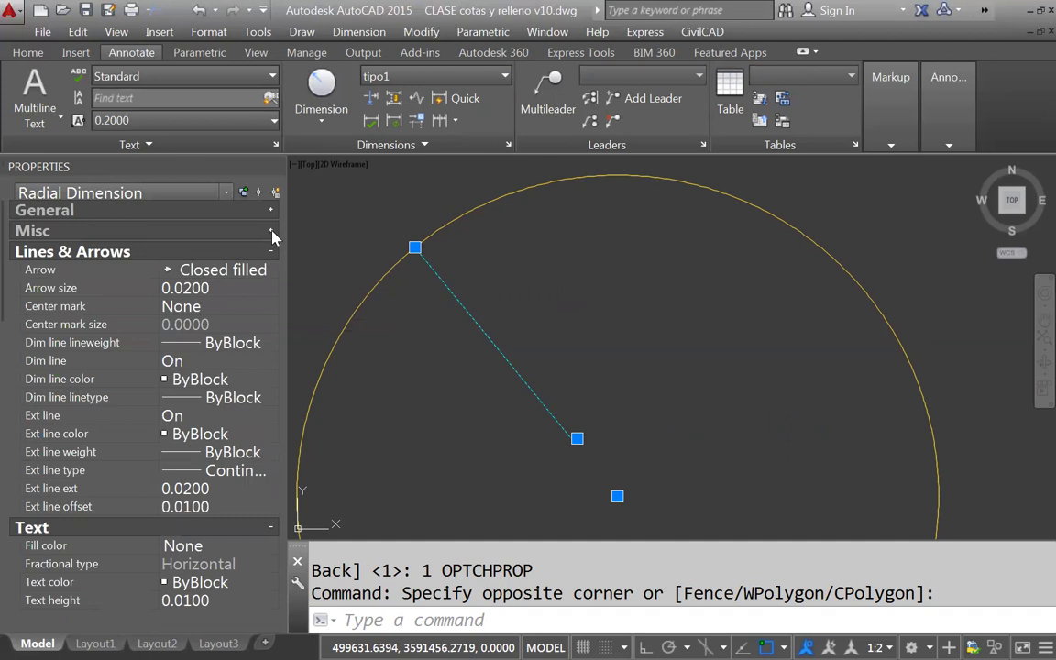
left_click(271, 234)
left_click(218, 254)
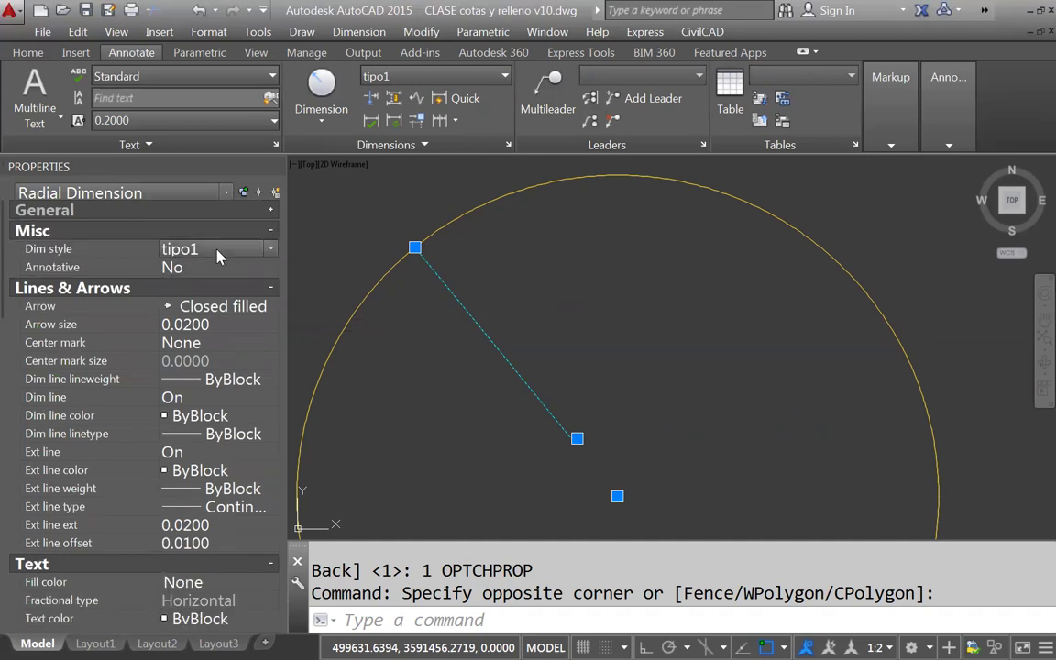
left_click(218, 255)
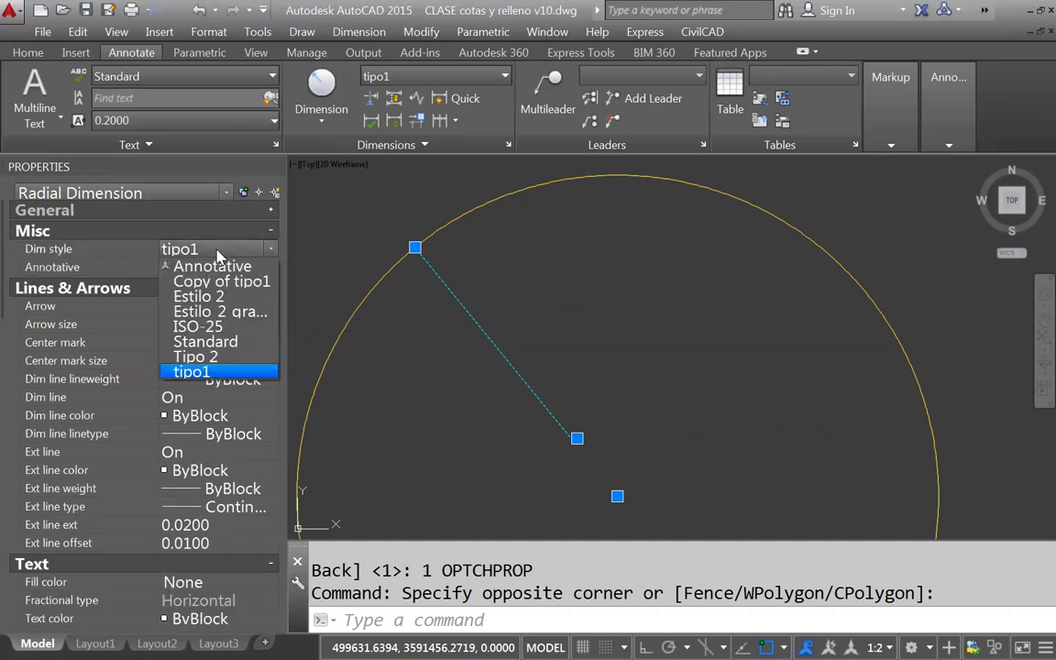
left_click(198, 365)
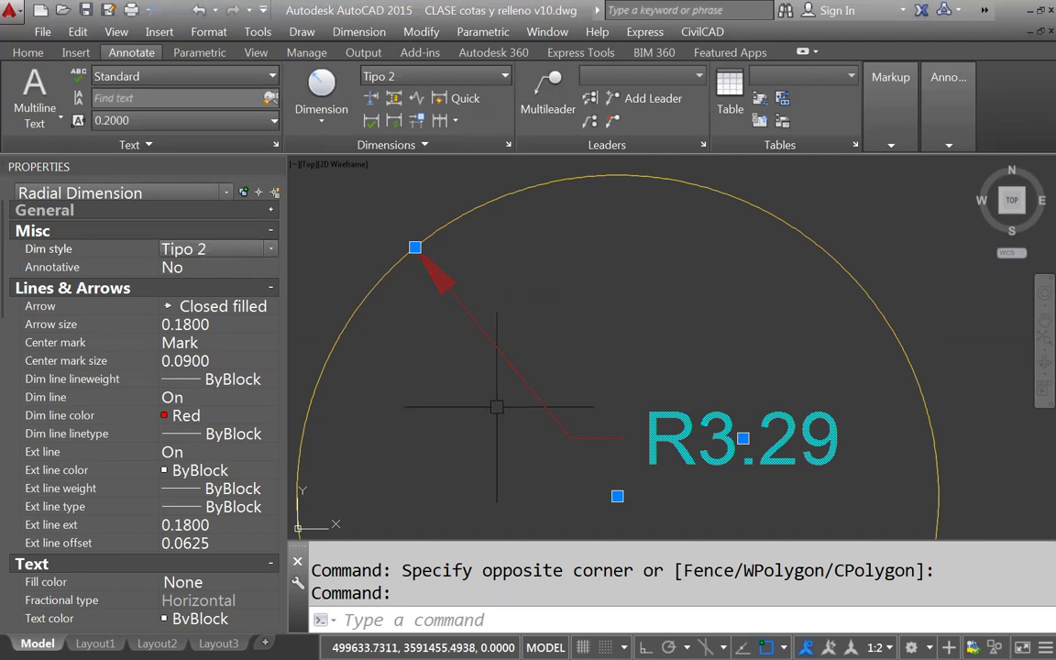
key("Escape")
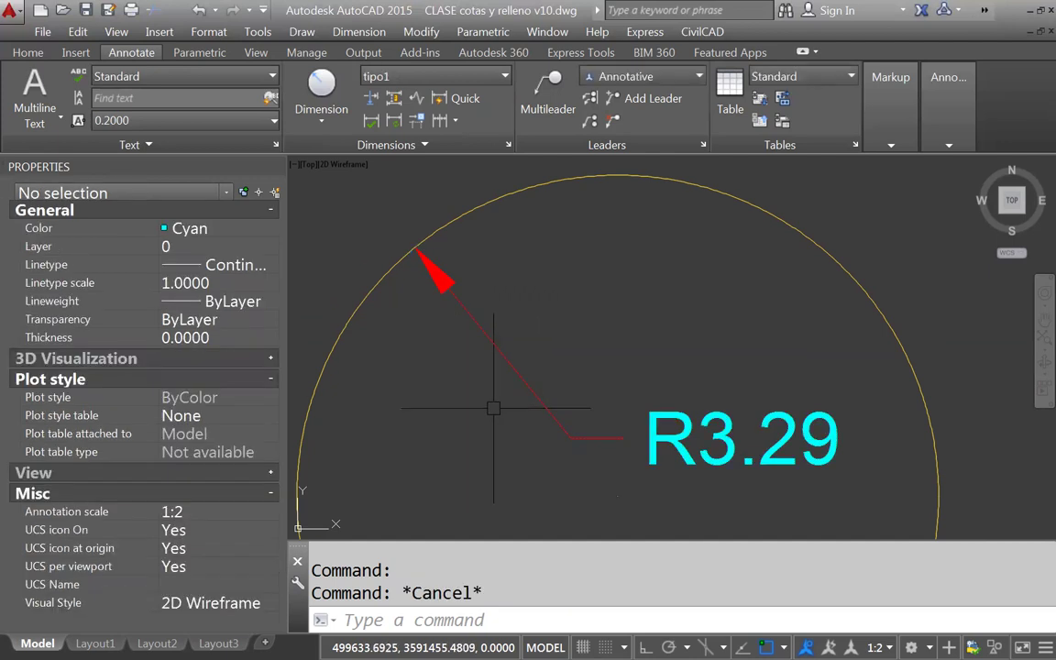
Reassign the large circle's radius dimension to the Standard dimension style
left_click(482, 304)
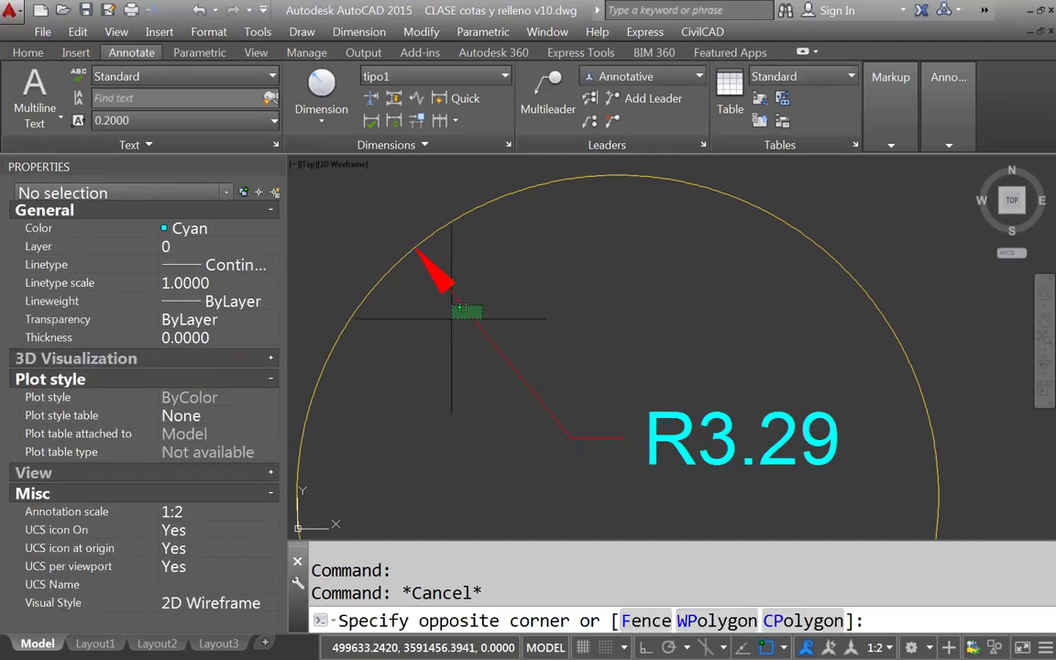
left_click(458, 310)
right_click(468, 319)
mouse_move(530, 264)
left_click(368, 306)
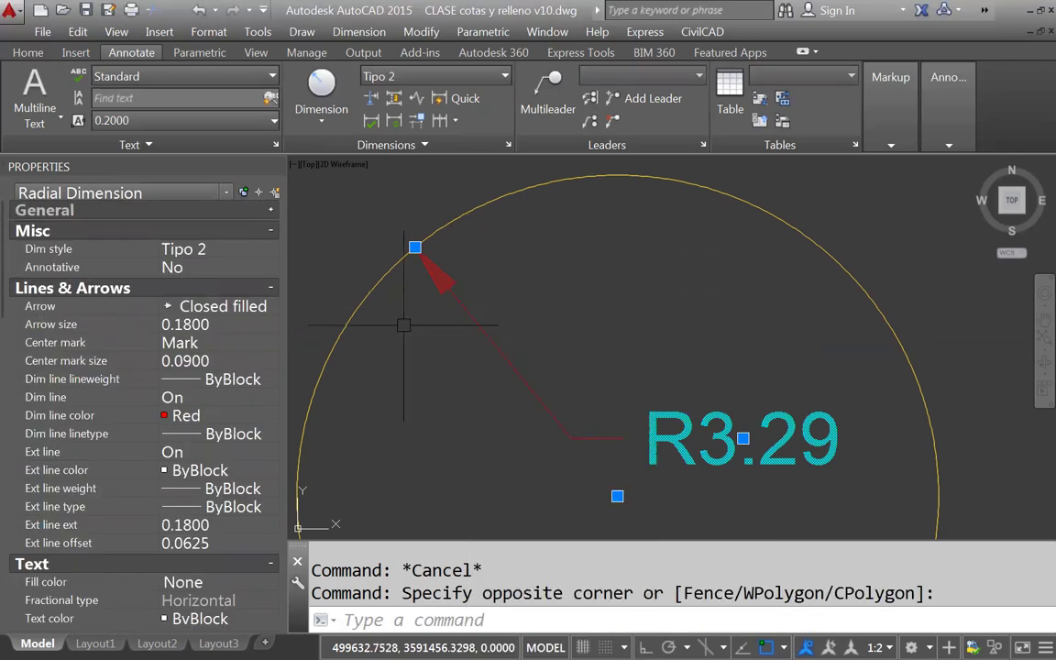
key("Escape")
left_click(457, 266)
left_click(381, 347)
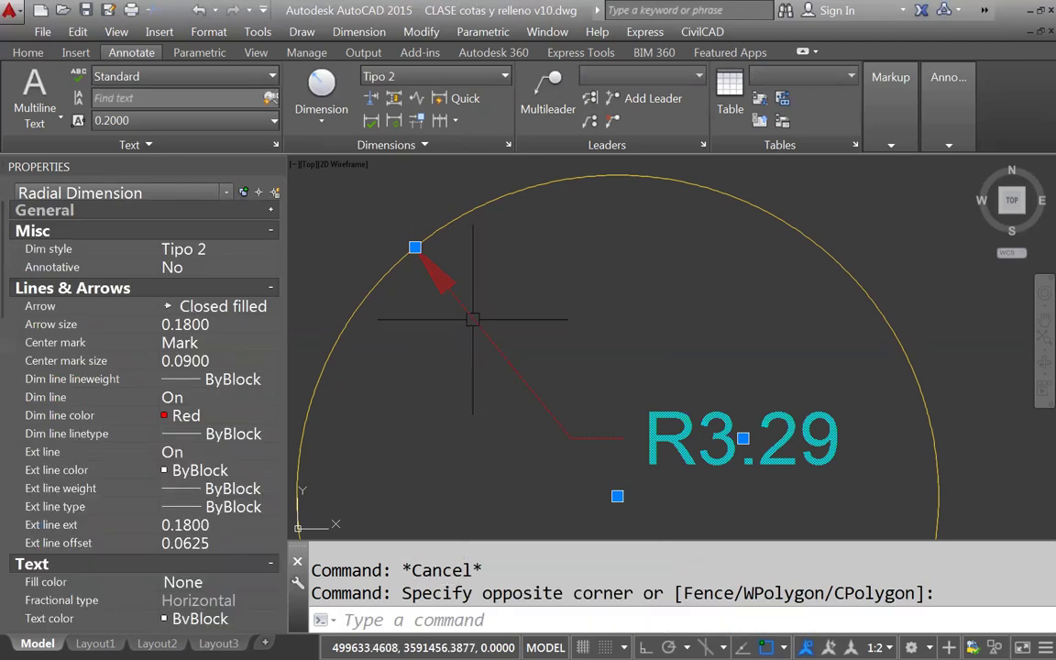
right_click(474, 327)
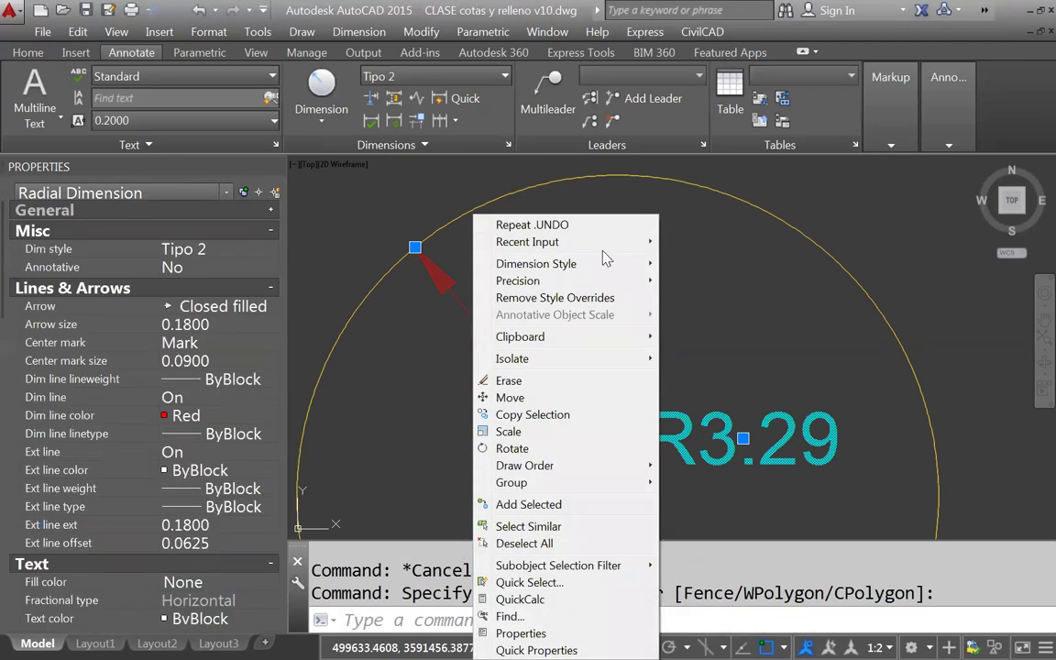
mouse_move(578, 263)
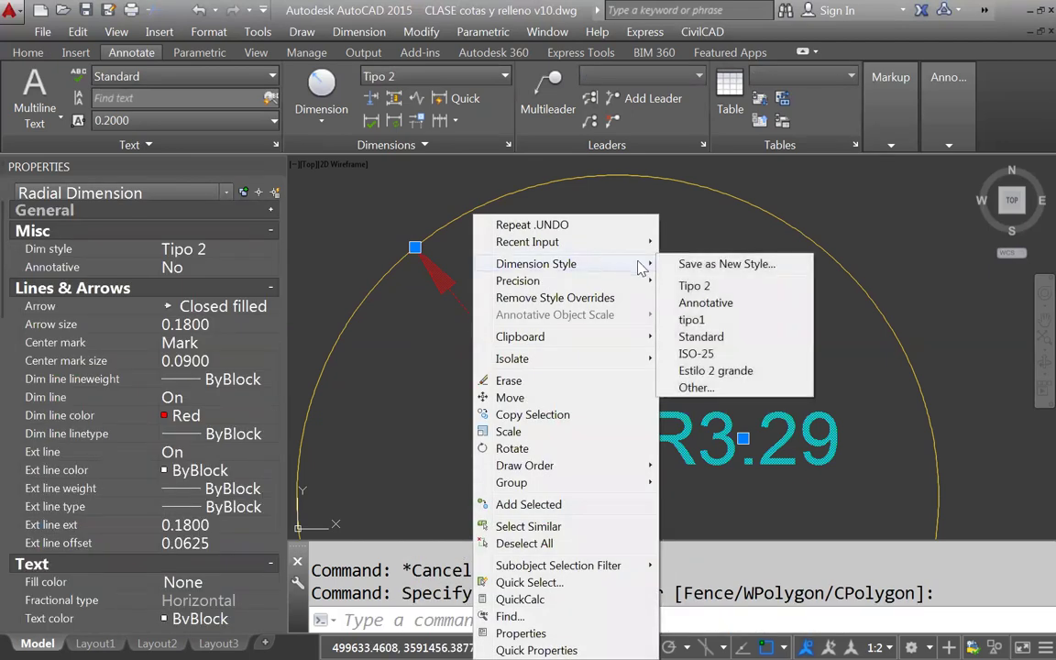
left_click(699, 337)
scroll(592, 316, "down", 6)
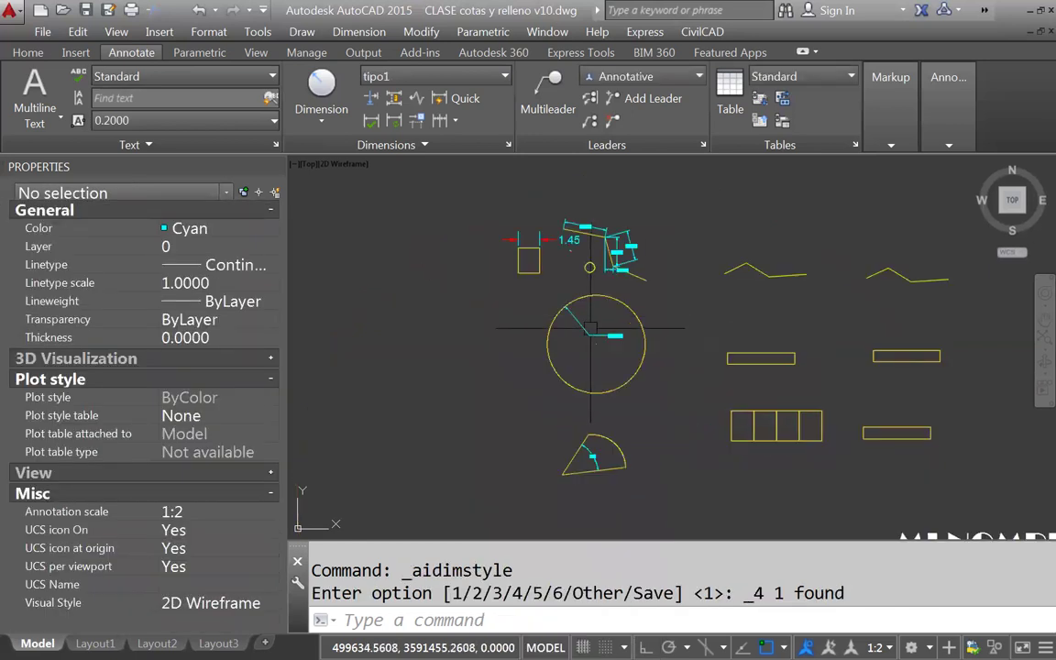
scroll(590, 334, "up", 5)
key("Escape")
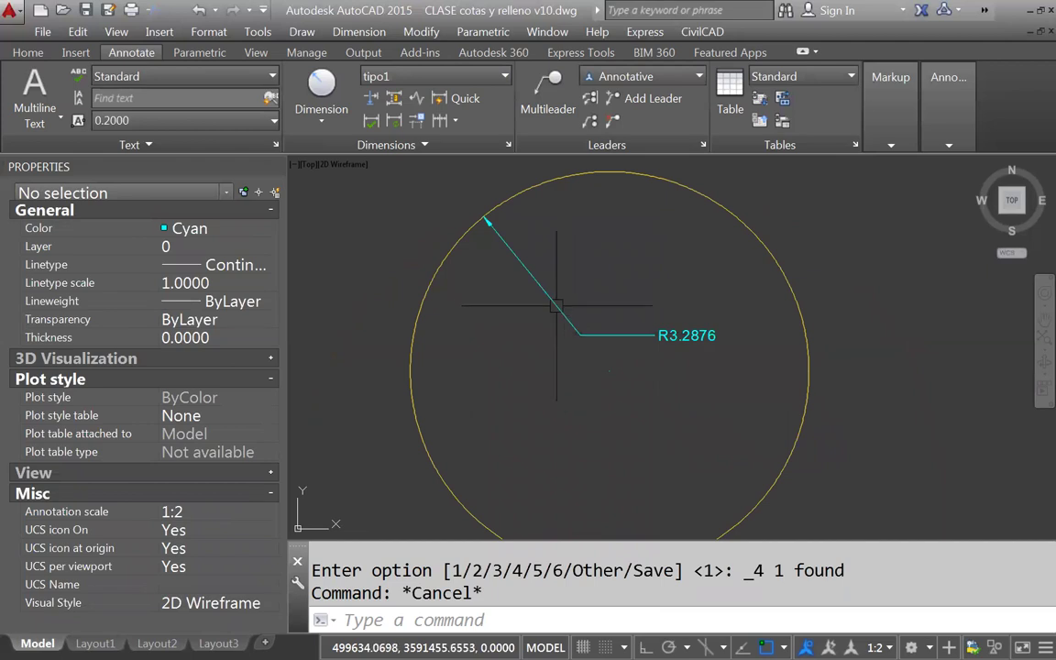
Set the general colour of the large circle's radius dimension to Red
left_click(545, 300)
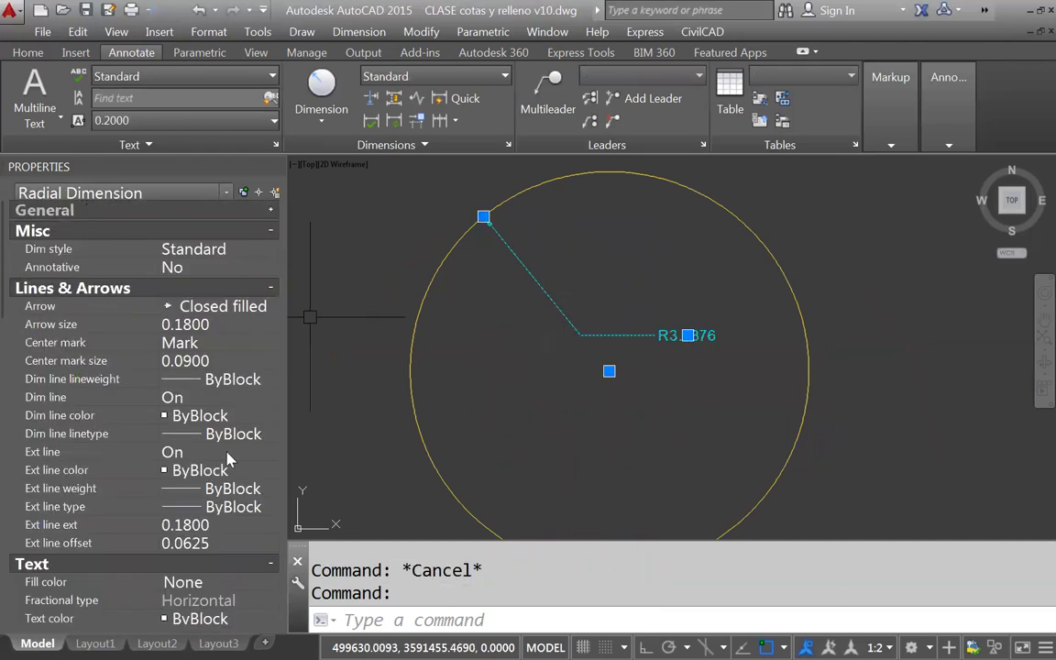
key("Escape")
left_click(547, 300)
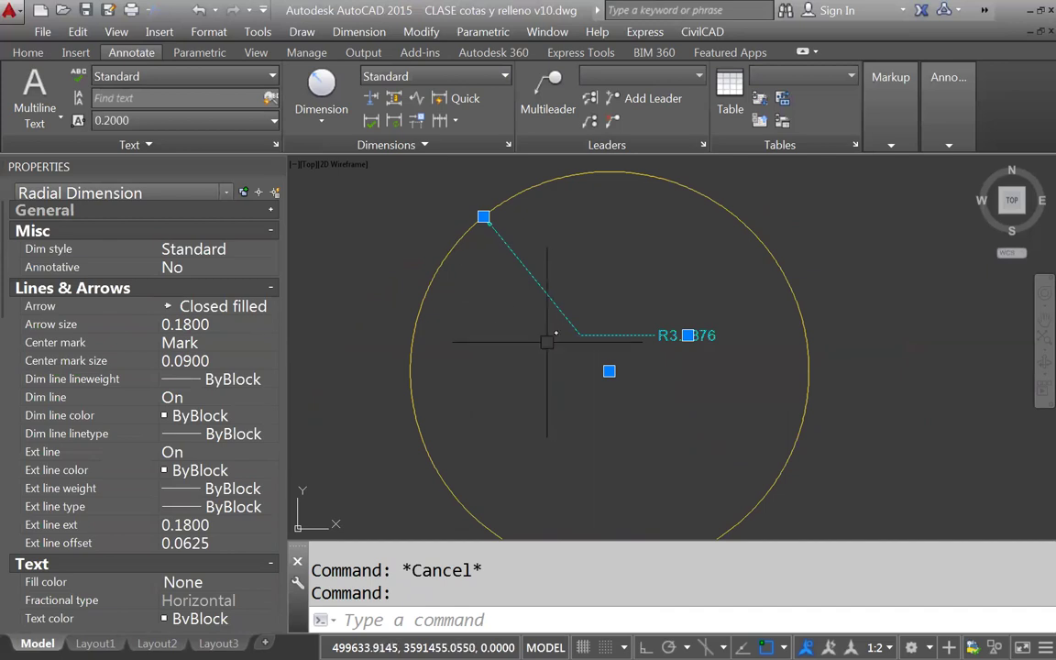
scroll(556, 311, "down", 4)
scroll(556, 311, "up", 4)
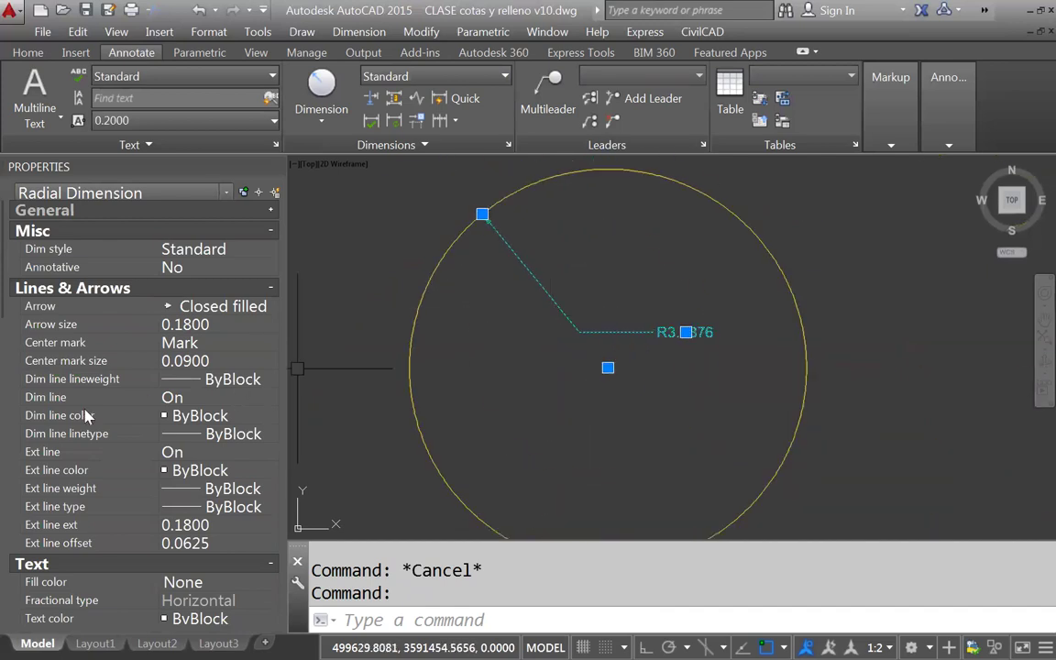
left_click(211, 326)
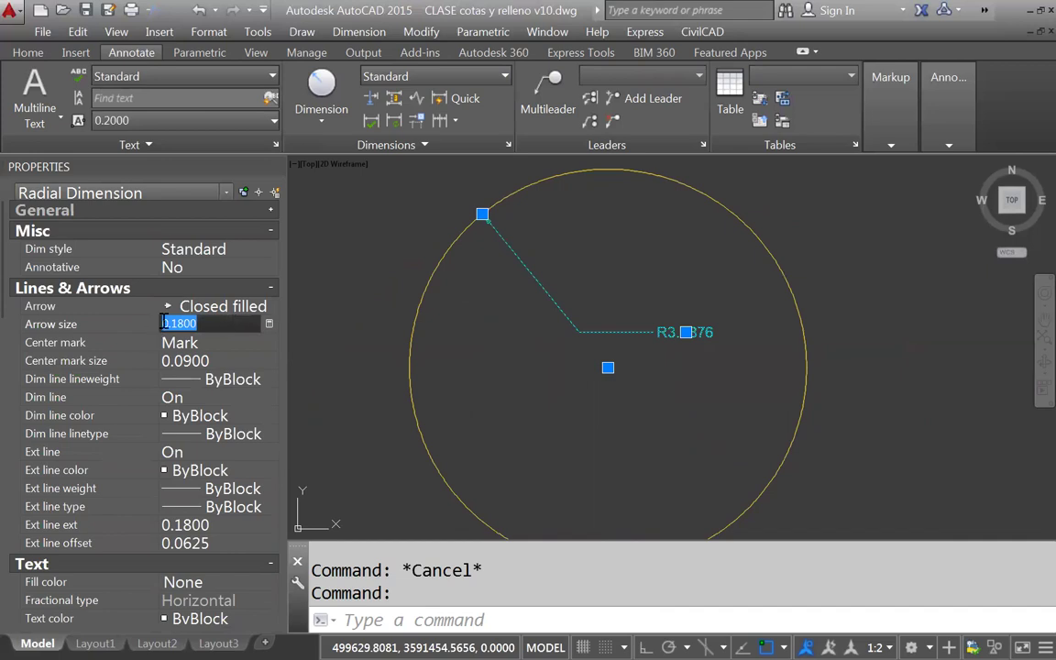
left_click(271, 213)
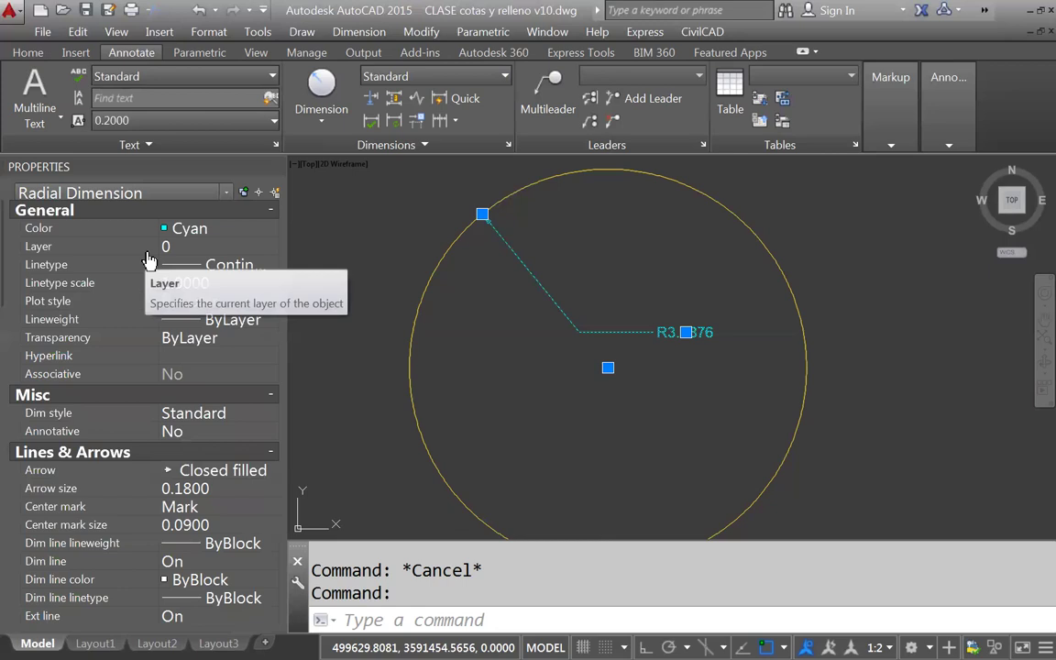
left_click(212, 231)
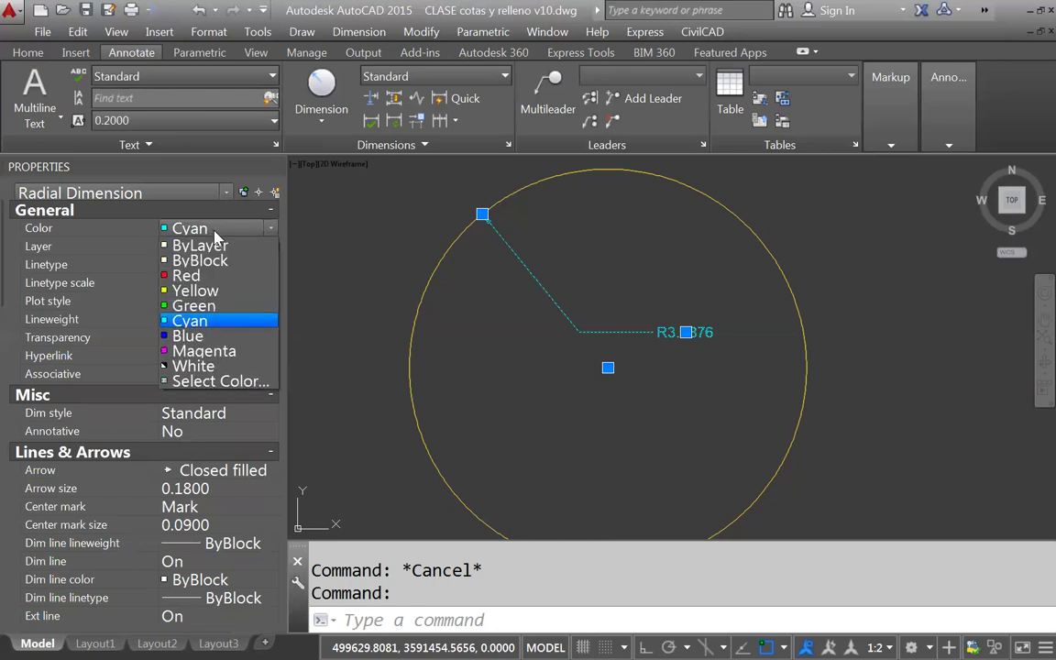
left_click(211, 276)
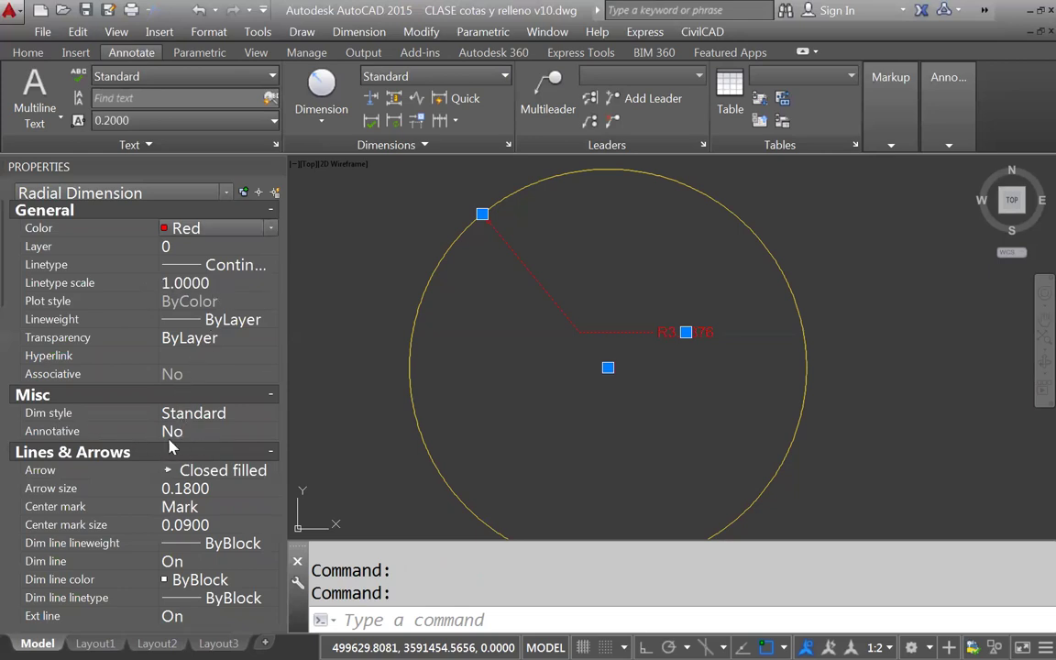
Apply the Tipo 2 style to the large circle's radius dimension and set its arrowhead to Closed
left_click(235, 418)
left_click(237, 417)
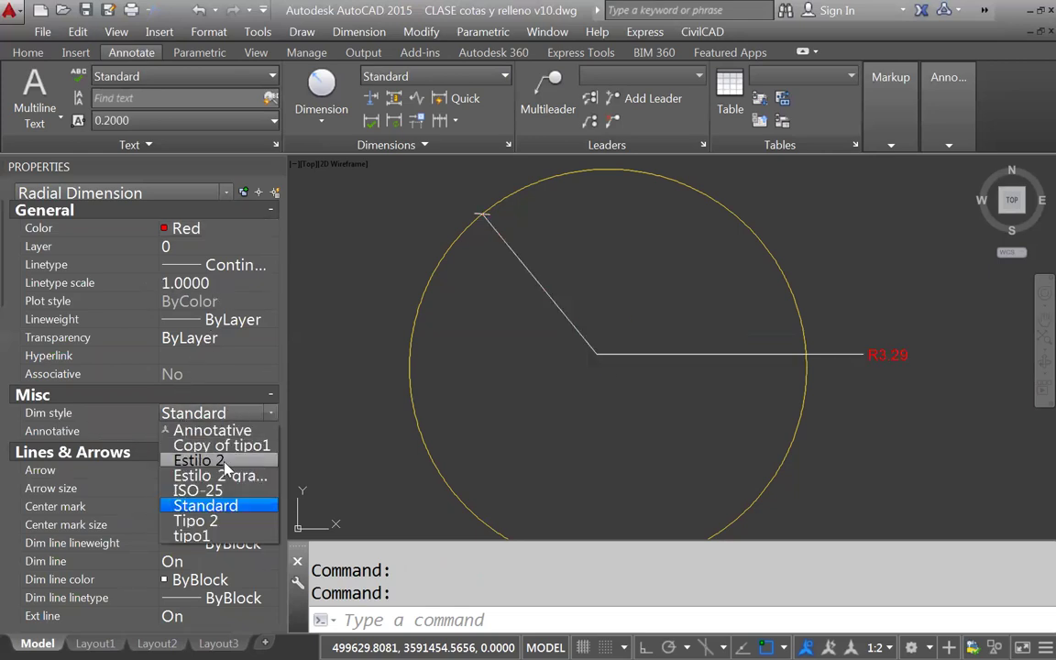
left_click(198, 522)
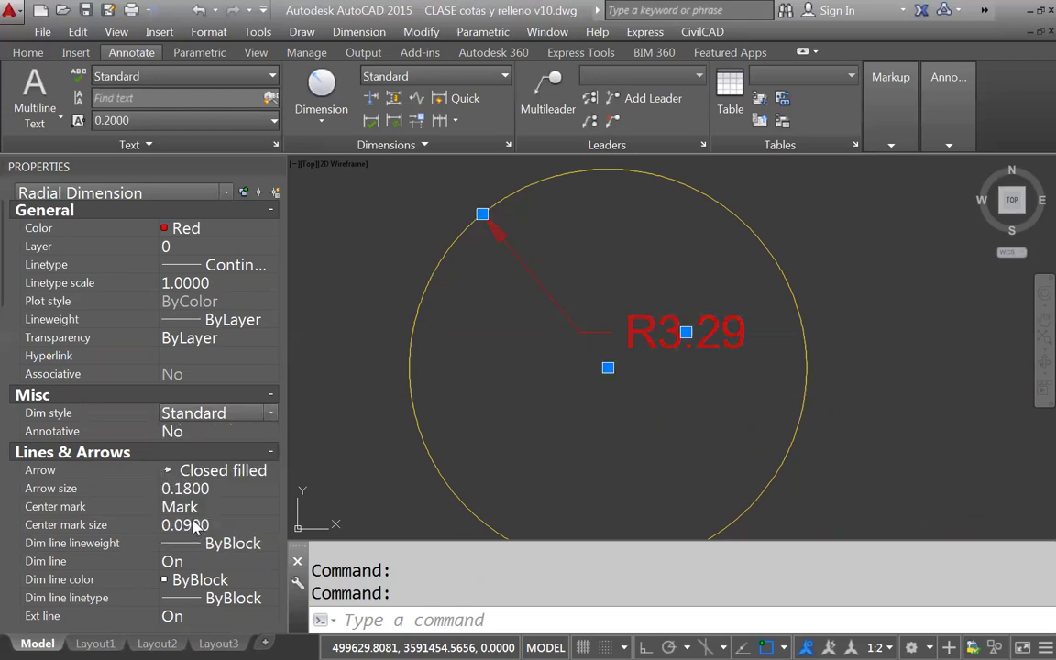
left_click(217, 470)
left_click(218, 470)
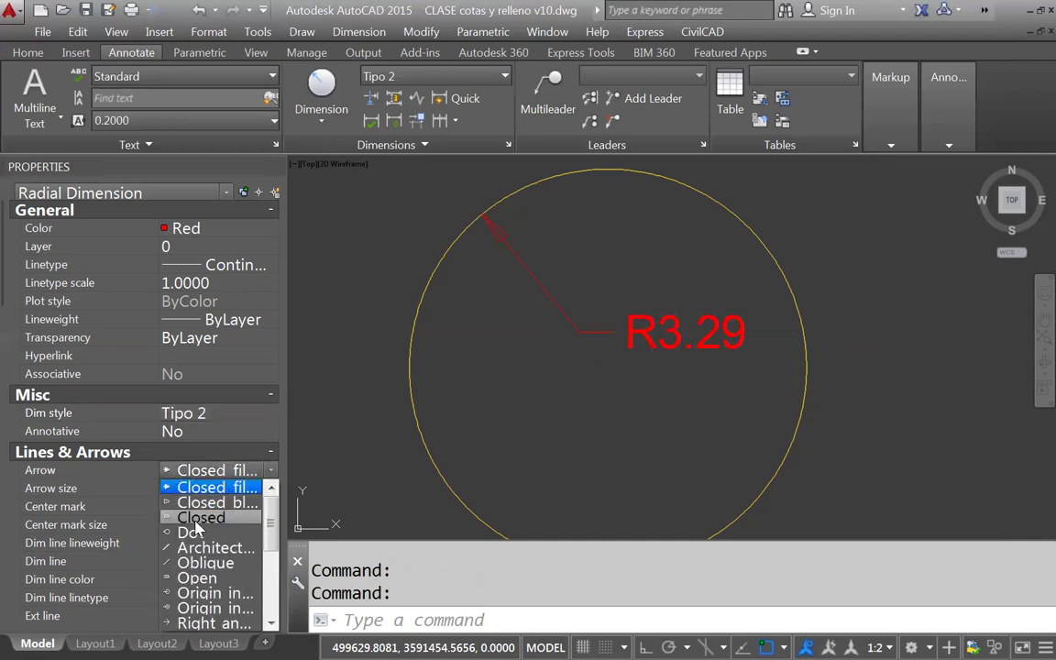
left_click(197, 518)
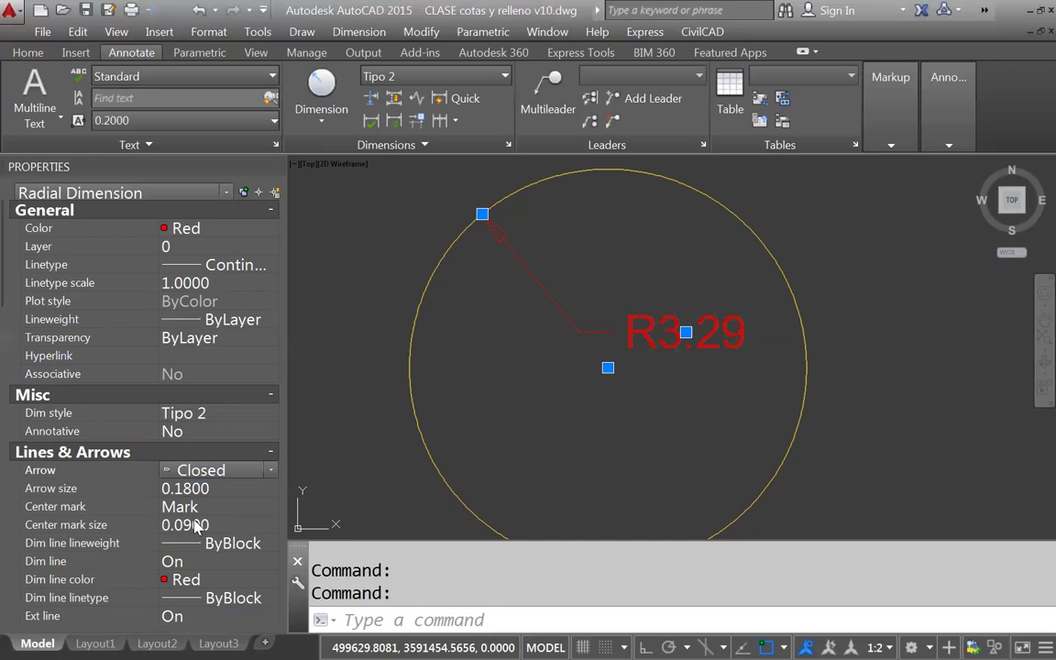
Set the dimension line colour of the large circle's radius dimension to Cyan and deselect it
left_click(220, 579)
left_click(222, 580)
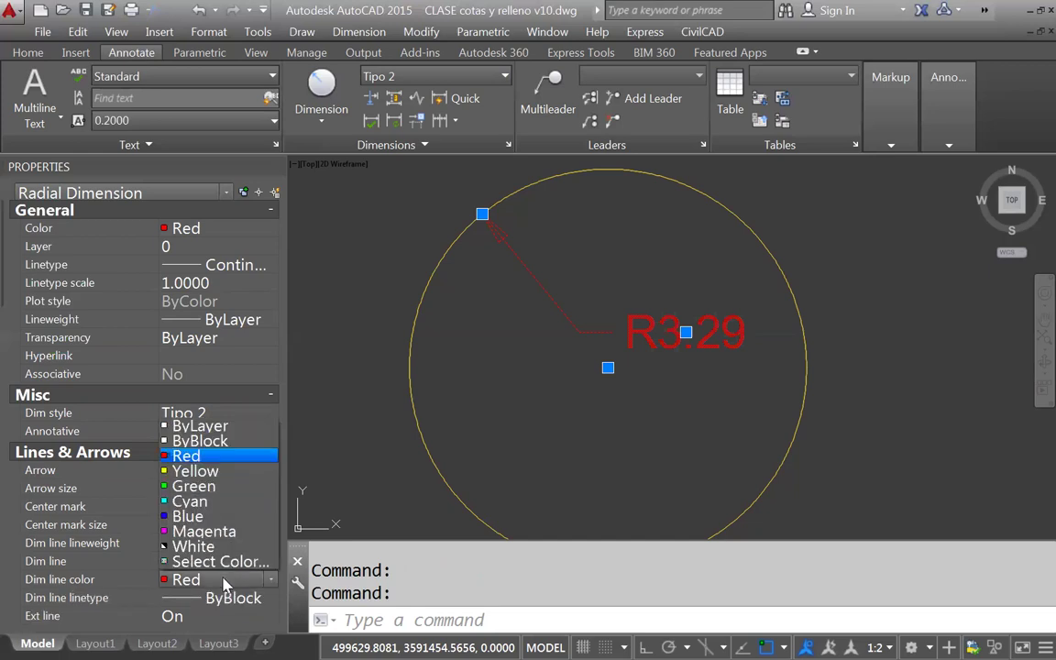
left_click(200, 507)
middle_click_drag(507, 366, 500, 294)
key("Escape")
Reselect the large circle's radius dimension and collapse its General, Misc and Lines & Arrows property groups
scroll(497, 308, "down", 3)
middle_click_drag(461, 326, 472, 446)
scroll(531, 309, "up", 4)
left_click(500, 392)
left_click(462, 351)
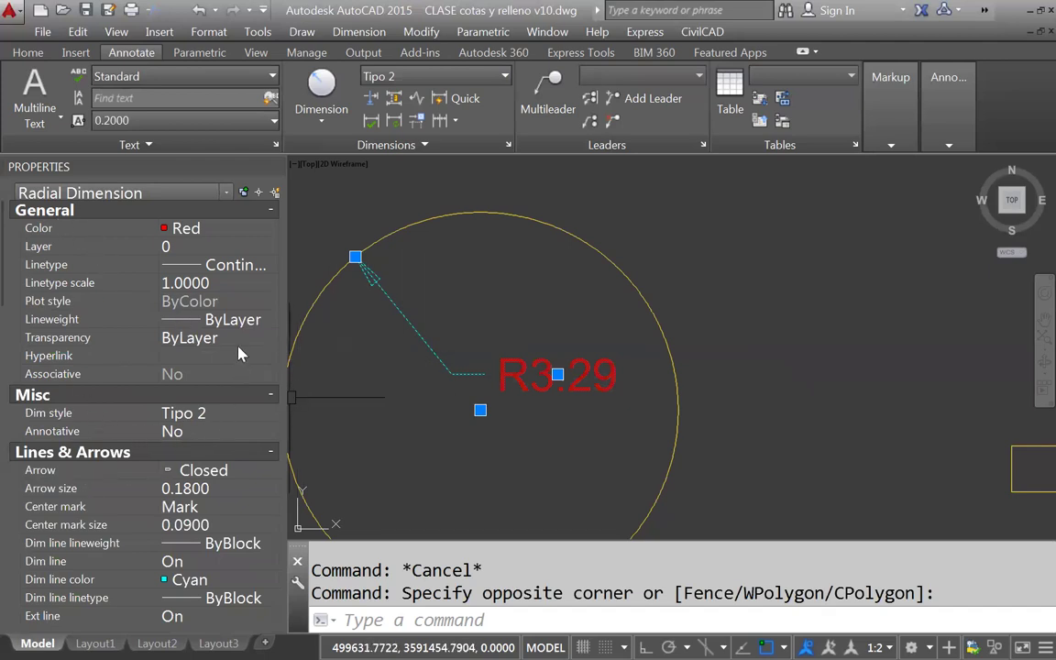
left_click(271, 211)
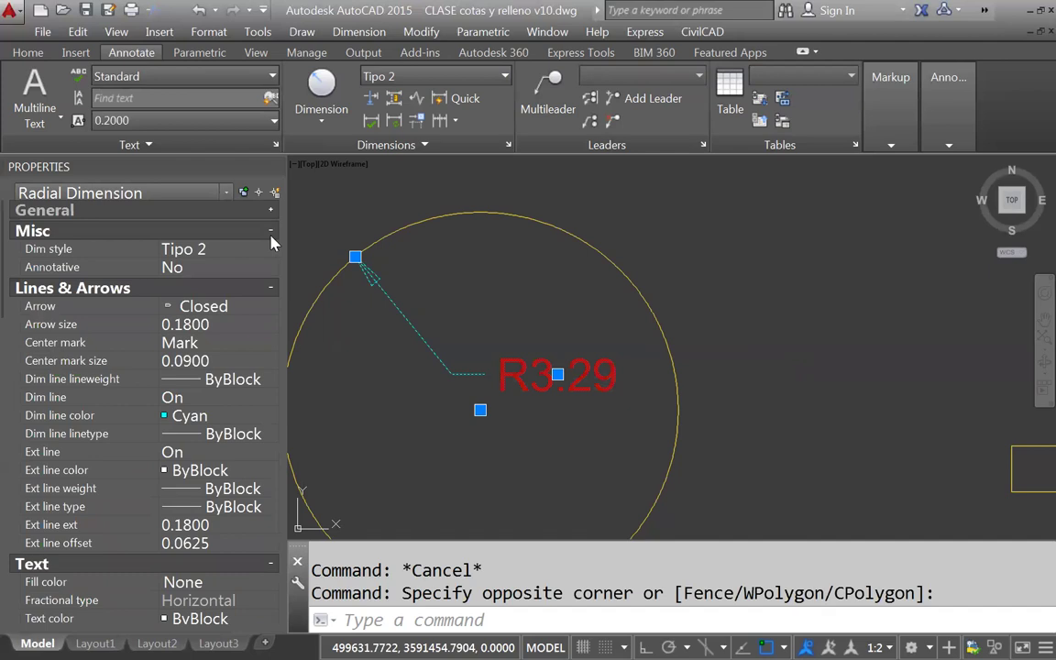
left_click(271, 231)
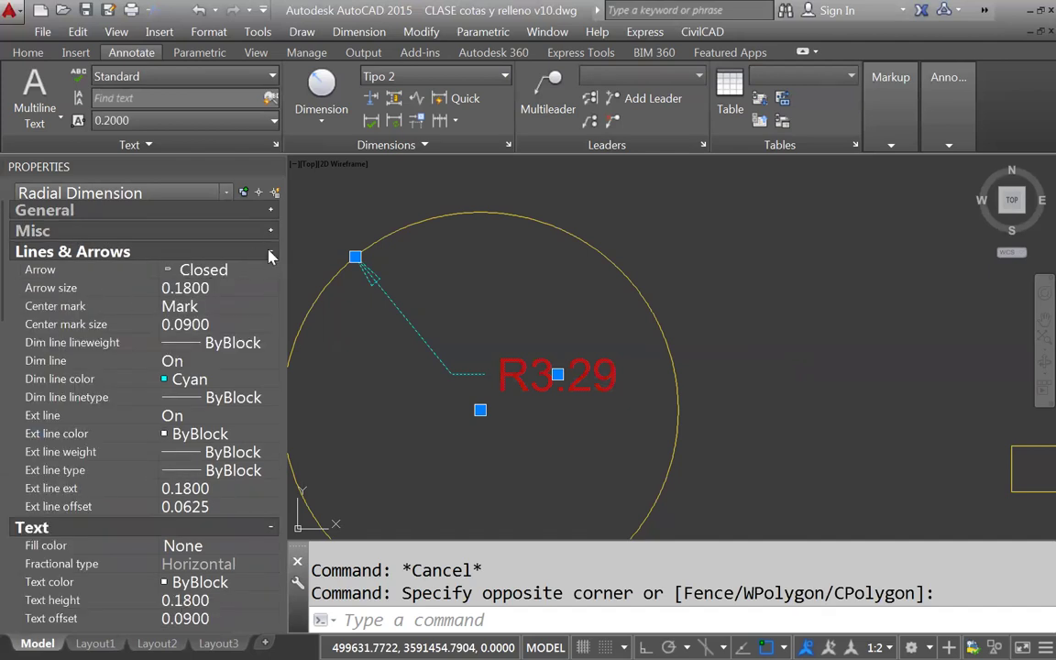
left_click(272, 252)
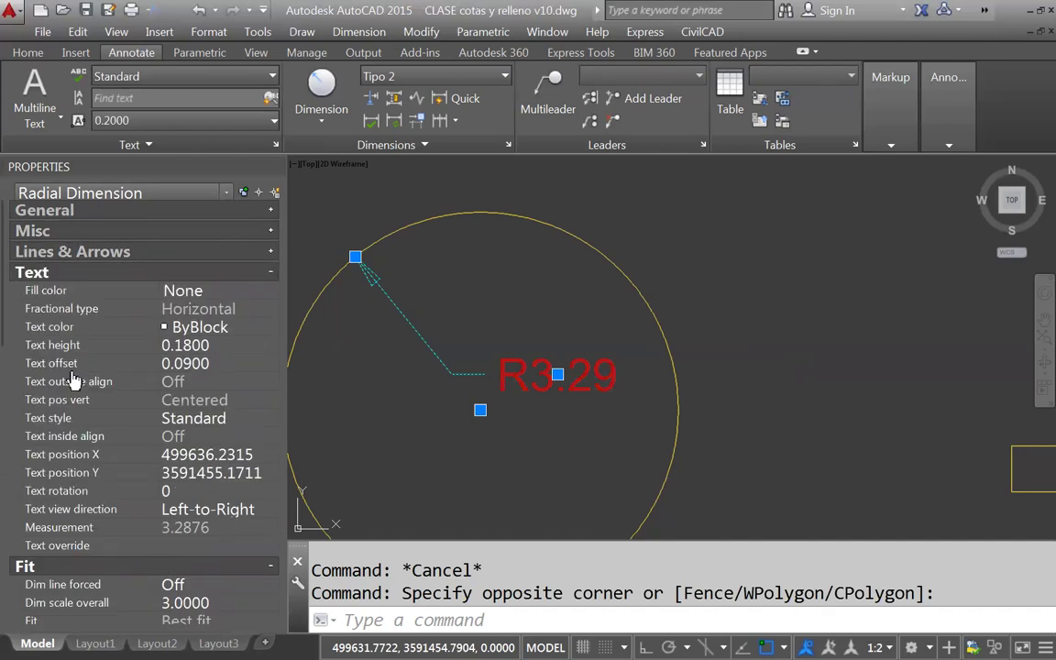
Override the text of the large circle's radius dimension with "5."
left_click(190, 547)
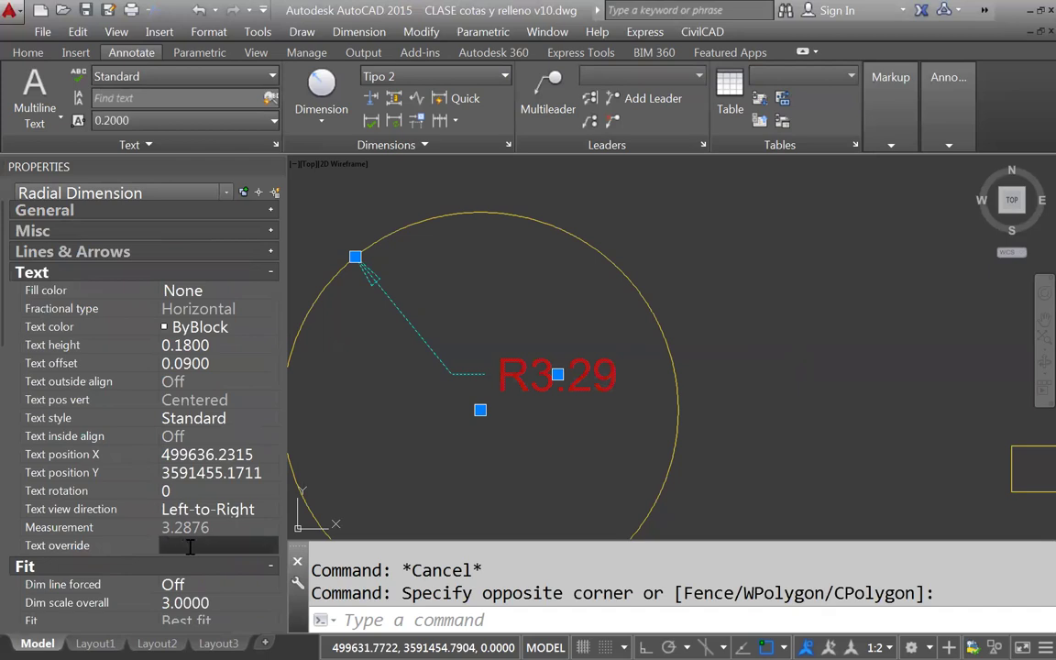
type("5.")
key("Return")
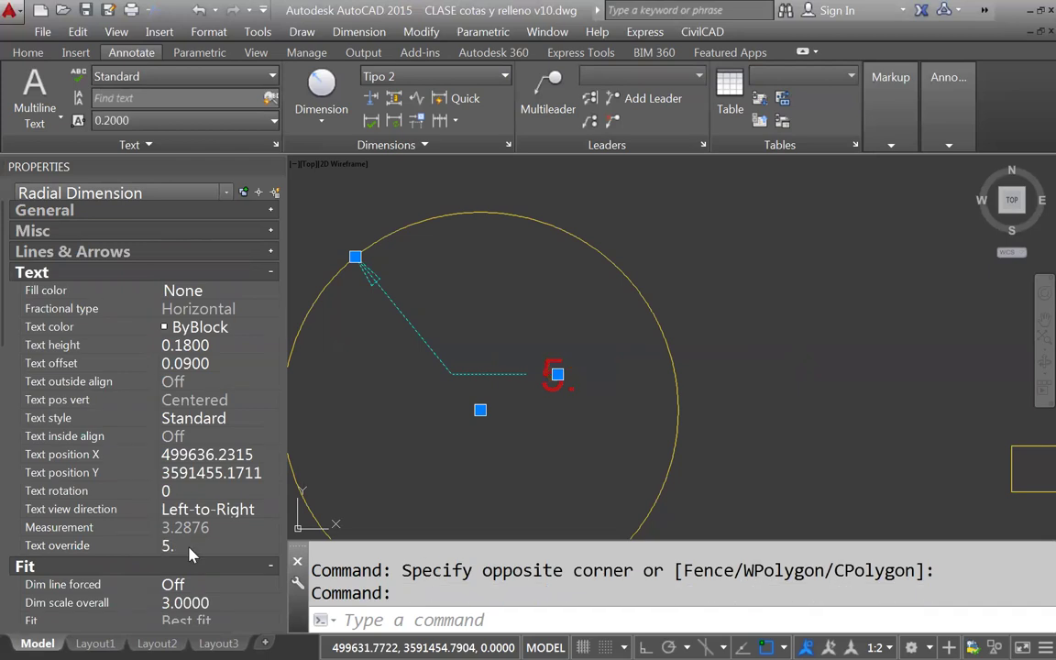
Set the text override of the large circle's radius dimension to R3.3 and deselect the dimension
left_click(178, 550)
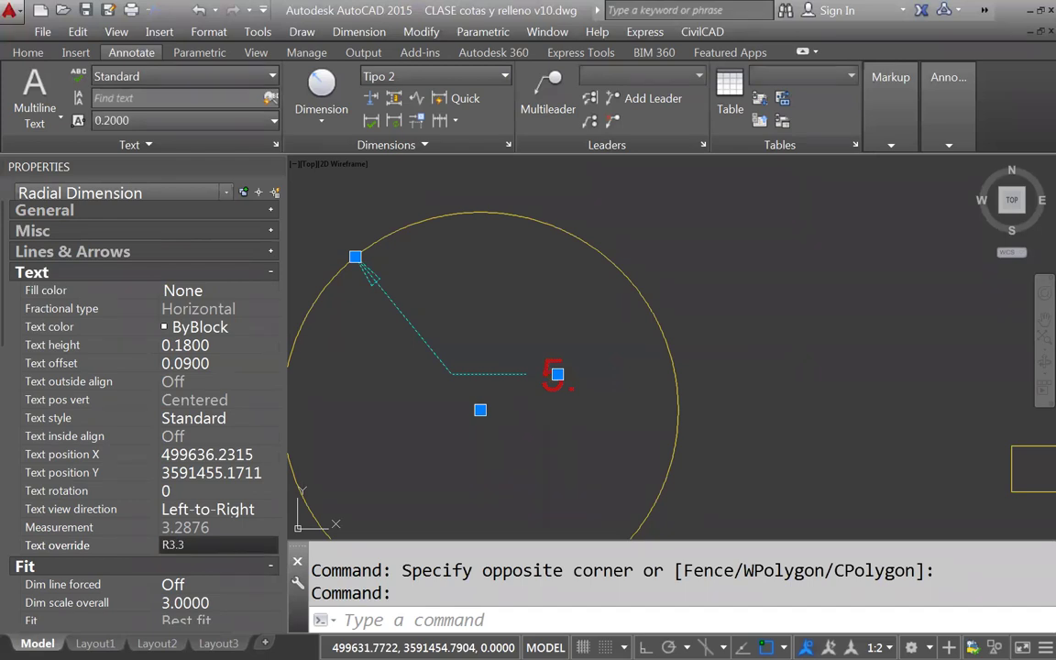
key("Return")
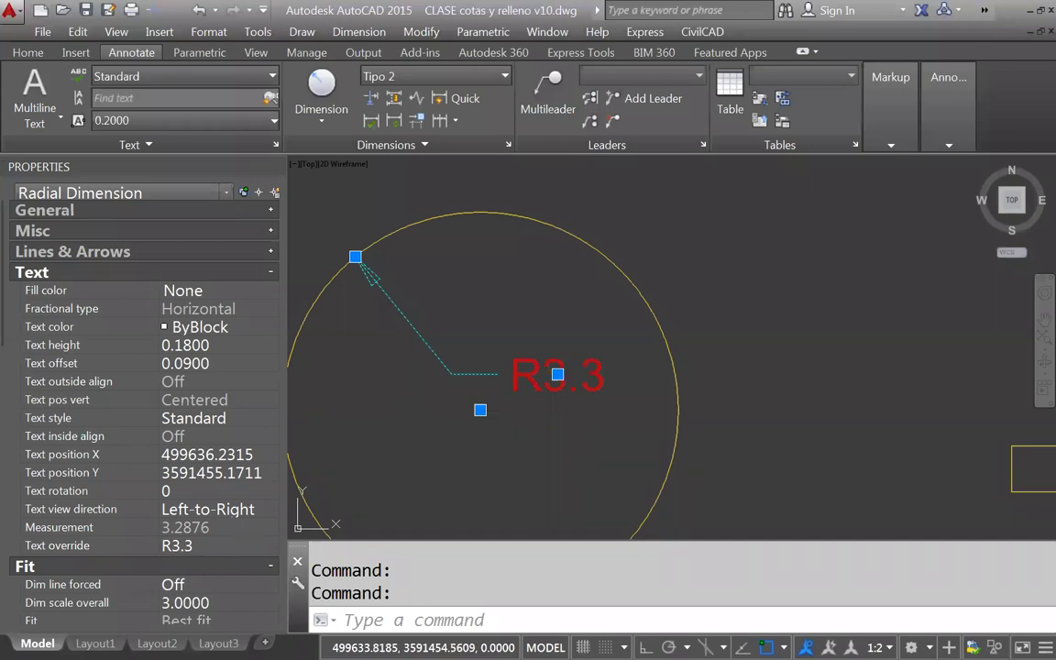
key("Escape")
Select the large circle's radius dimension again and collapse its Text property group to reach the Fit and Primary Units settings
left_click(450, 374)
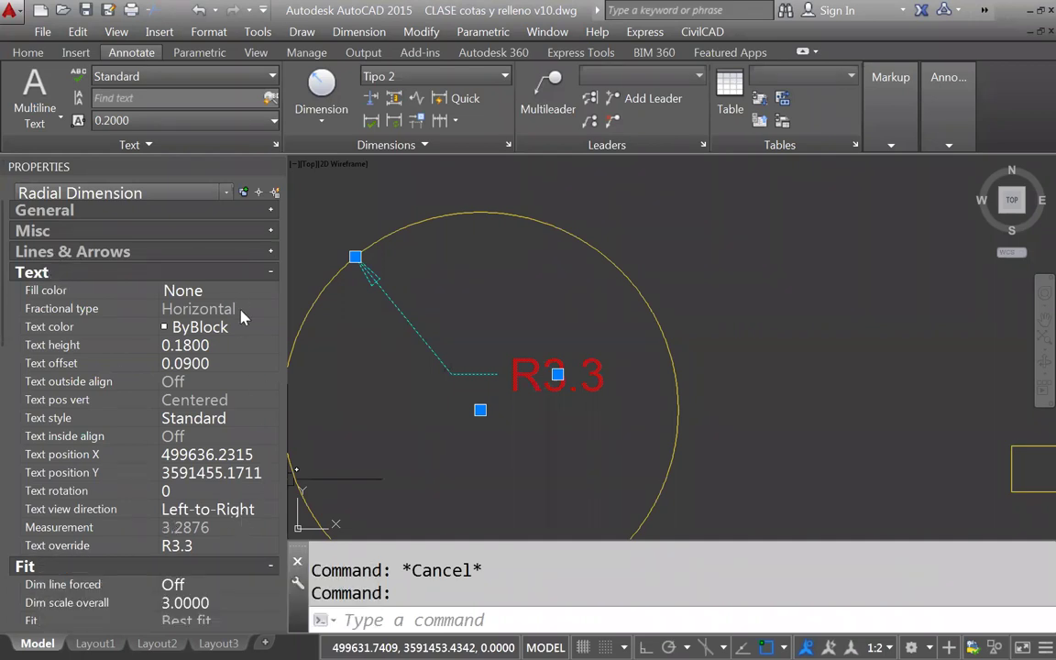
left_click(271, 272)
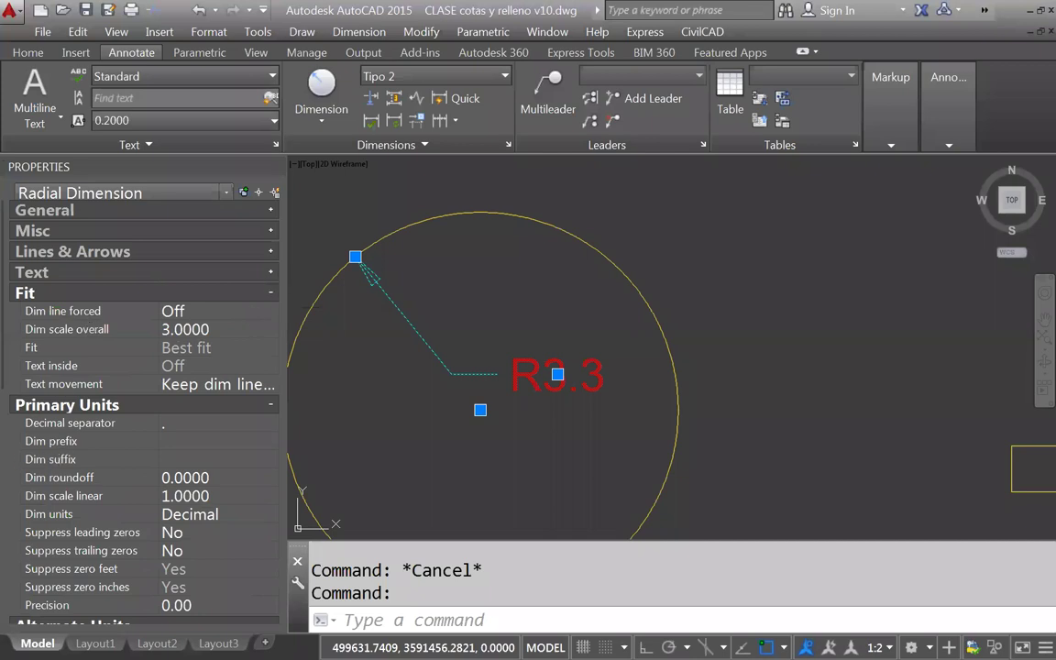
Review the selected radial dimension's alternate units and tolerance properties, and deselect it
left_click(271, 406)
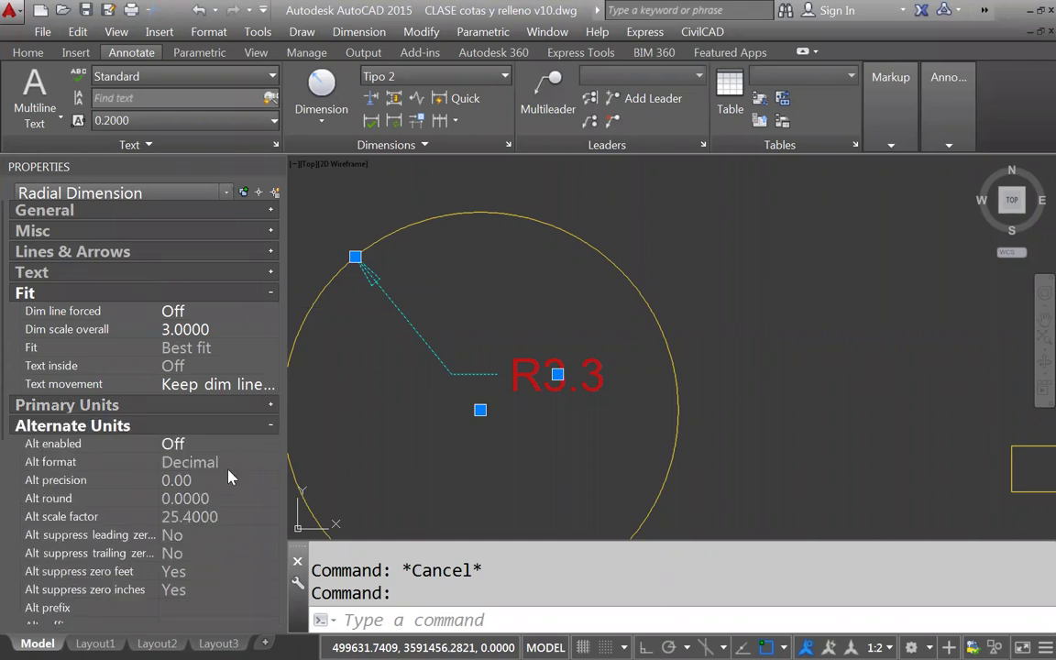
left_click(271, 426)
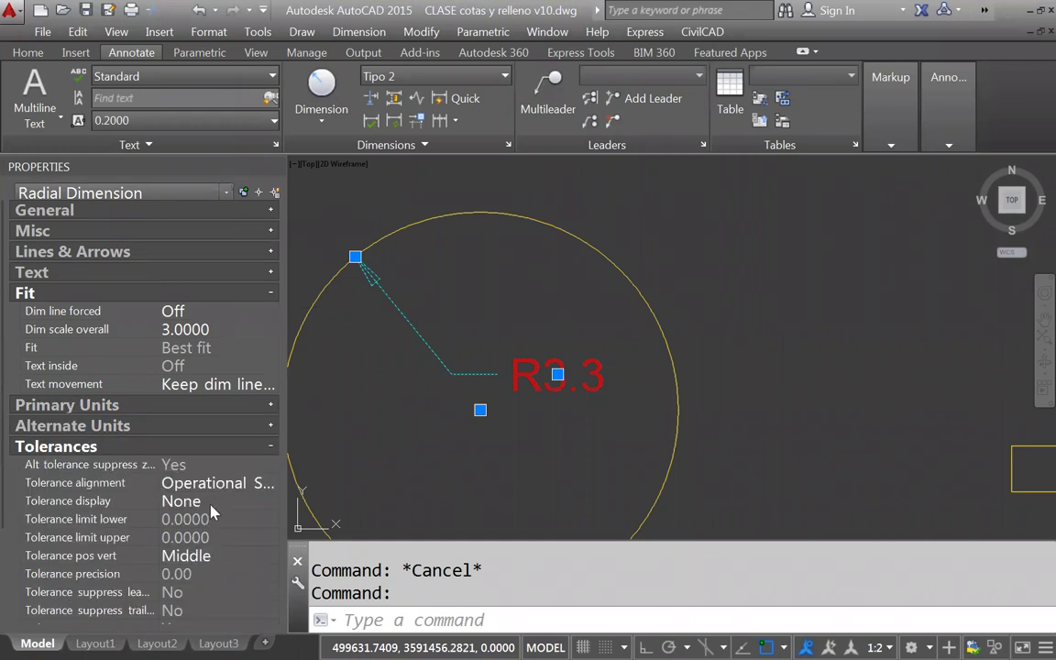
key("Escape")
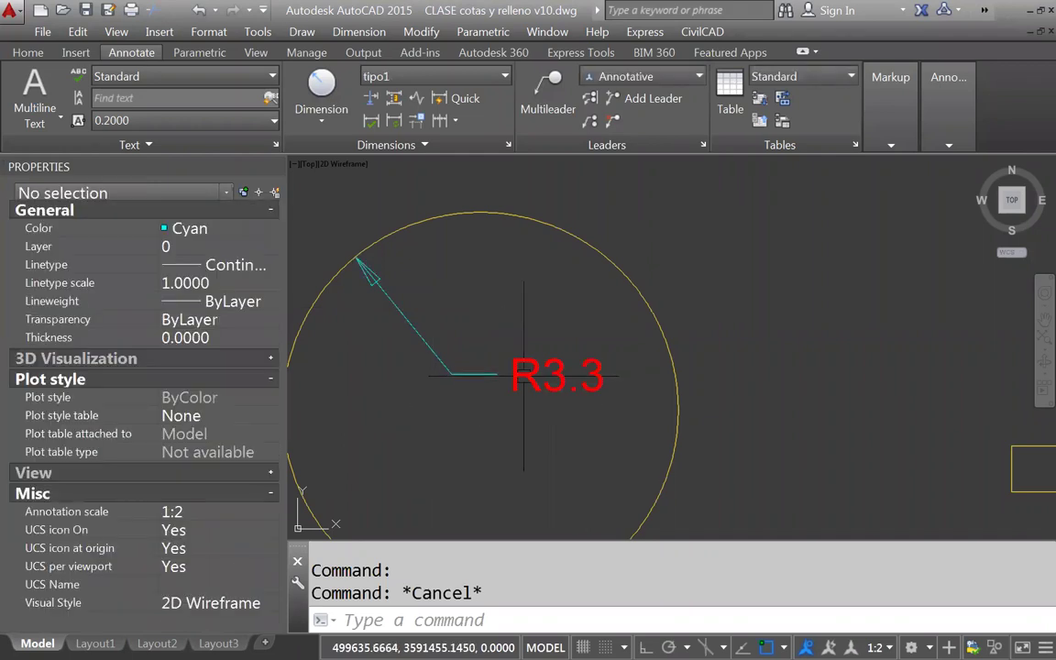
Set the precision of the aligned dimension on the polyline's upper segment to two decimals (0.00)
scroll(521, 396, "down", 4)
scroll(529, 245, "up", 4)
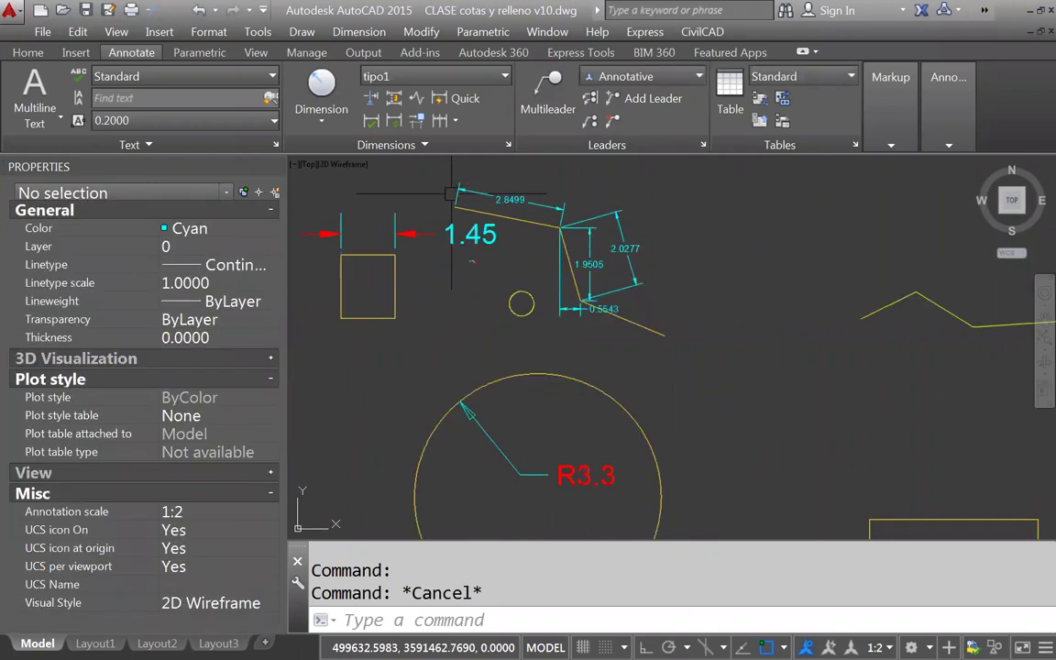
middle_click_drag(529, 245, 494, 316)
left_click(495, 259)
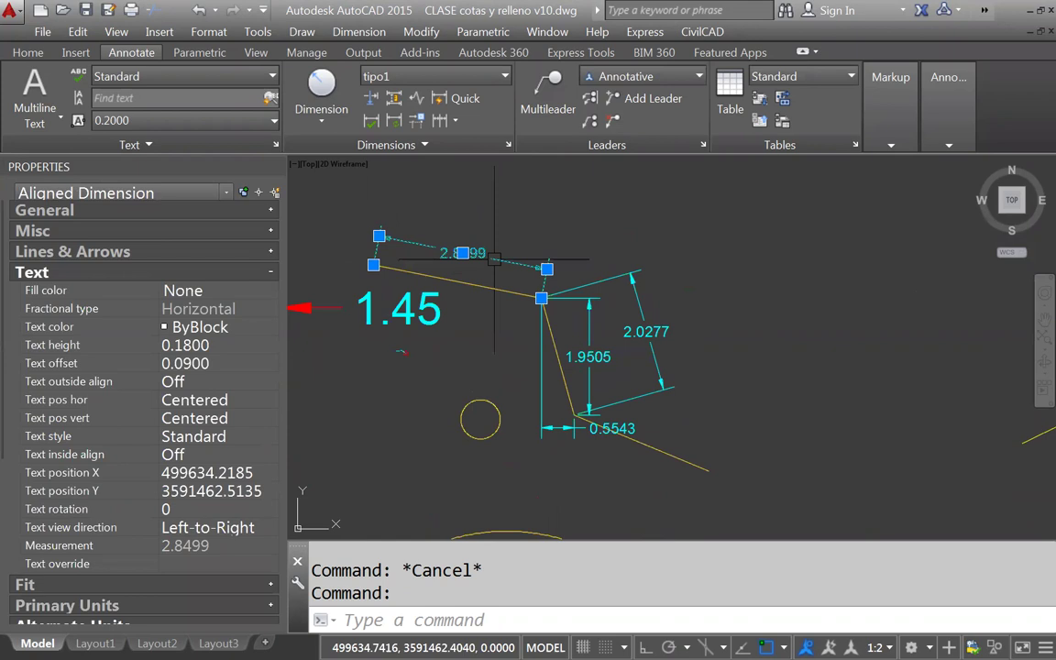
right_click(495, 216)
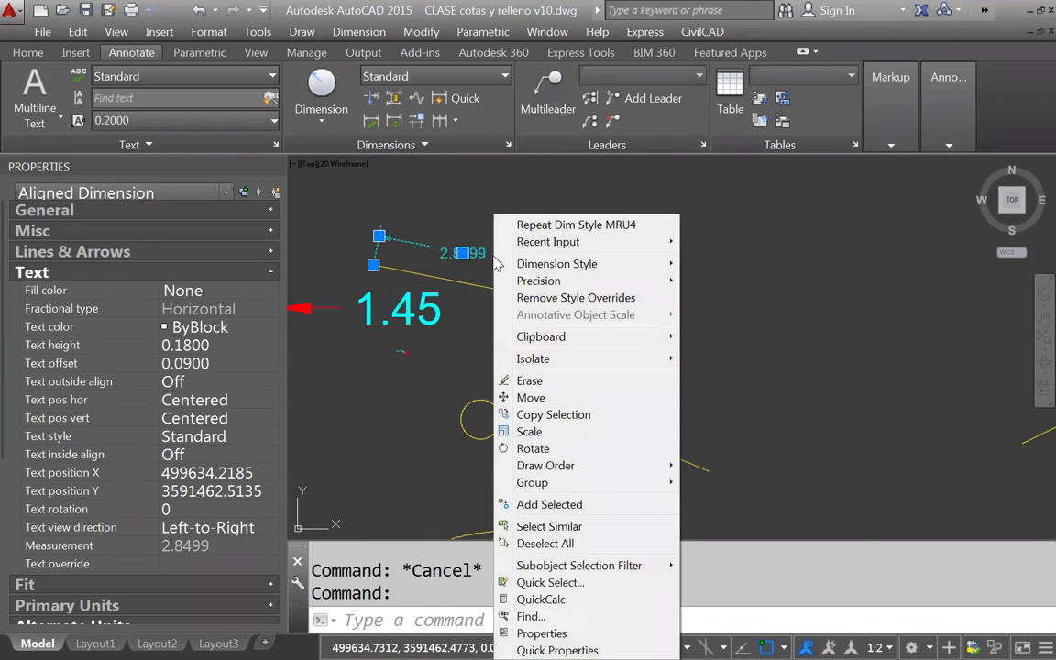
mouse_move(566, 291)
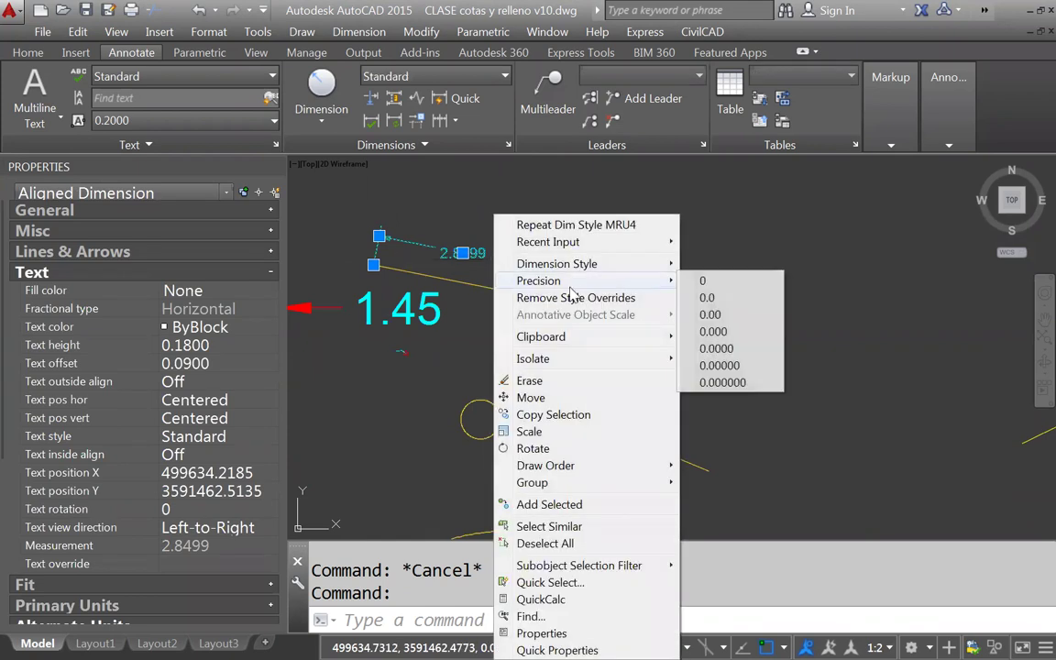
left_click(713, 319)
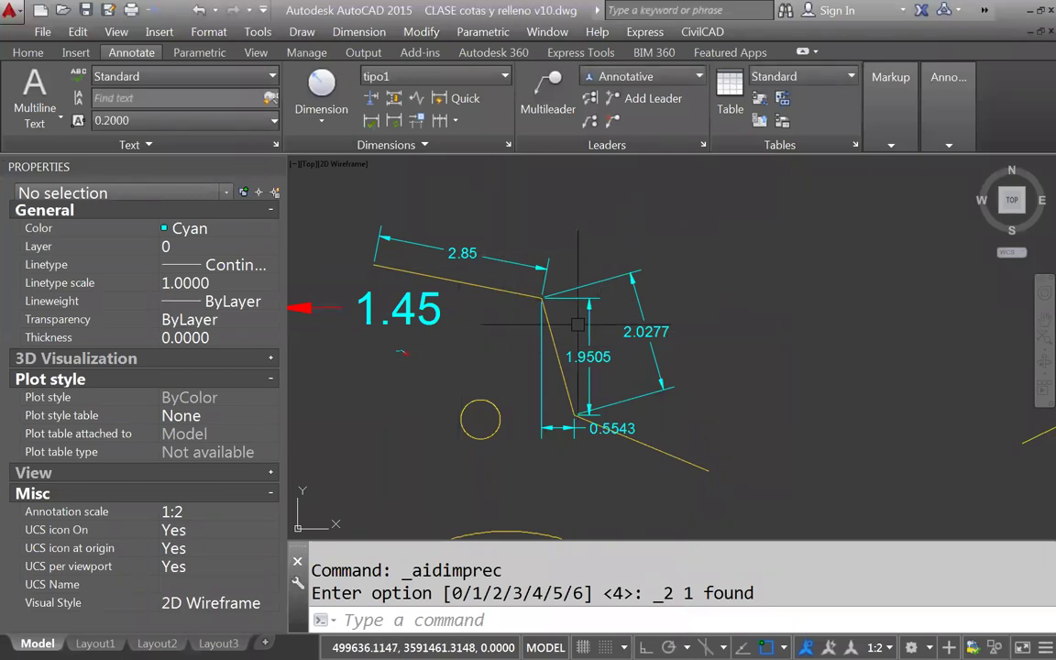
Add a diameter dimension in the tipo1 style to the small circle, with its text inside the circle
scroll(580, 324, "down", 5)
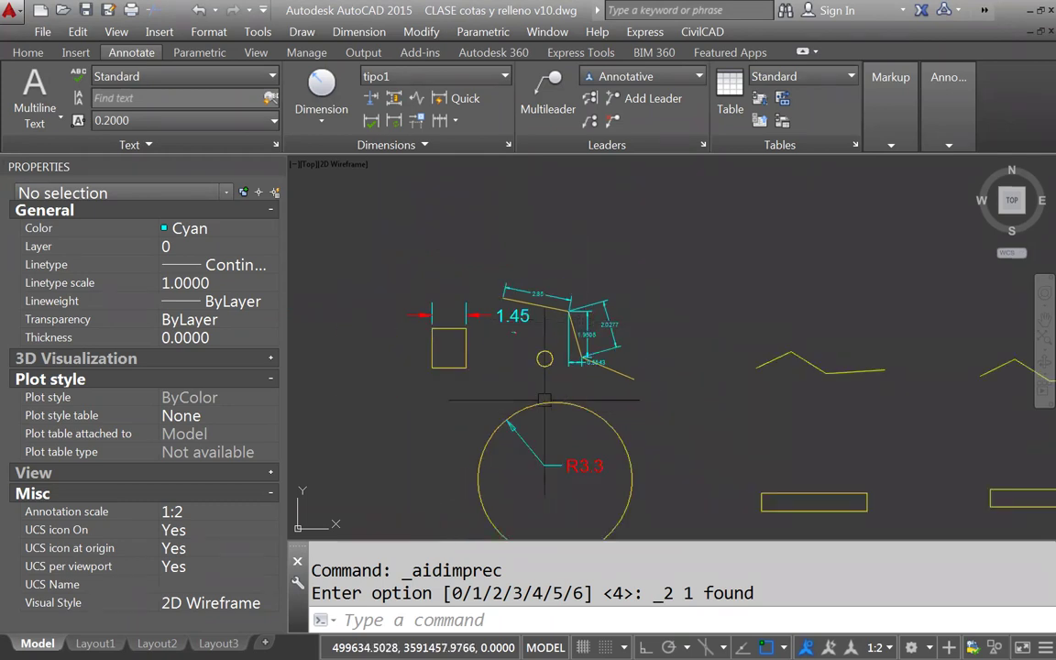
scroll(548, 370, "up", 4)
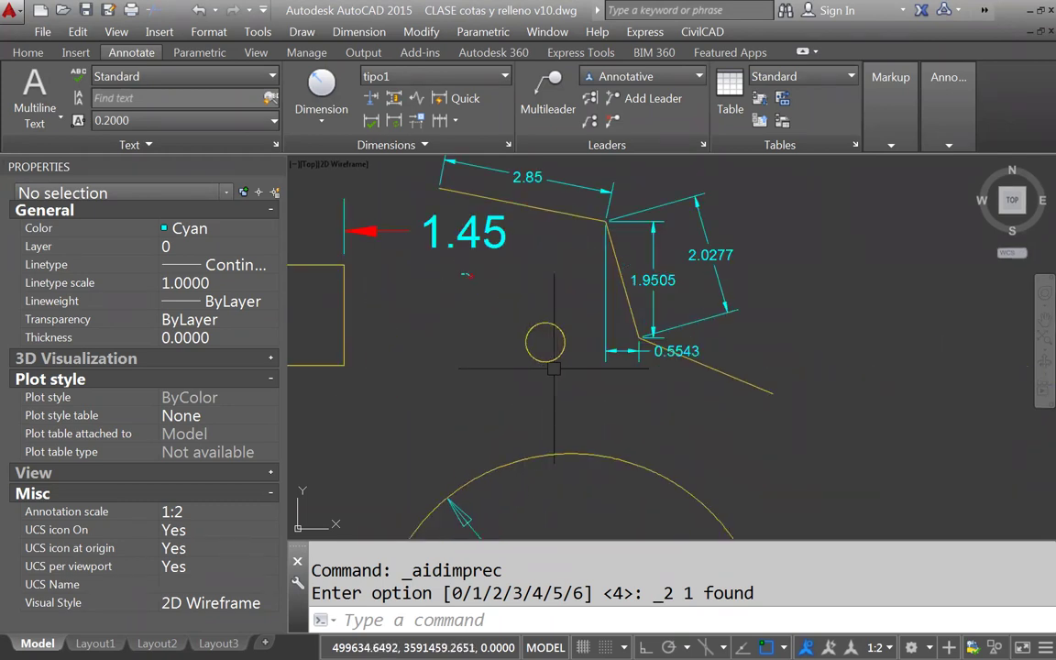
scroll(554, 368, "up", 2)
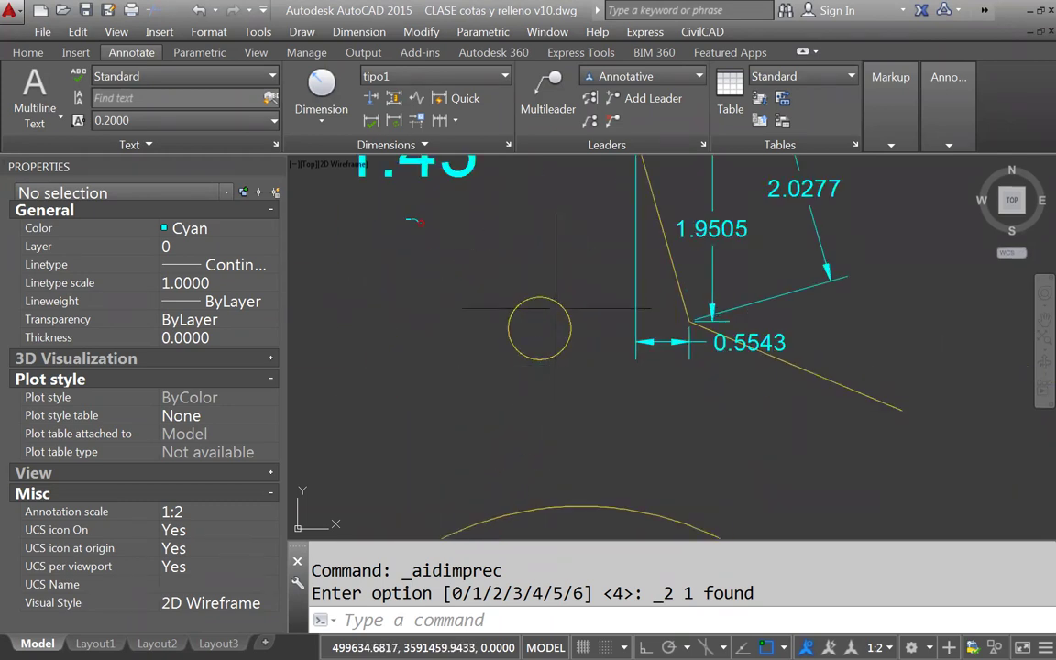
left_click(323, 122)
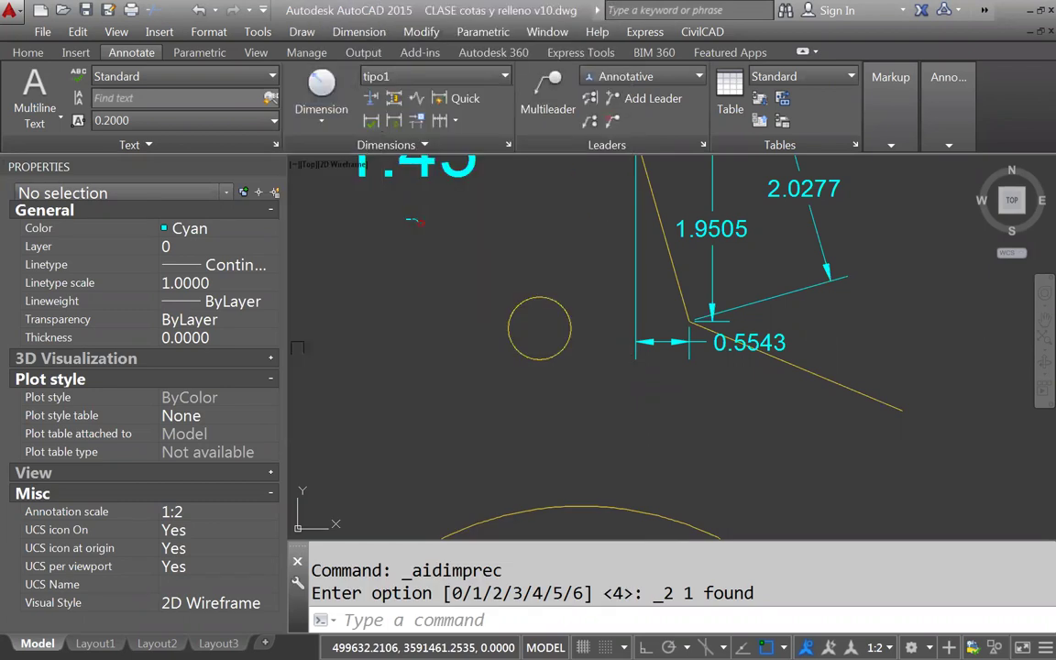
left_click(510, 321)
scroll(537, 321, "up", 5)
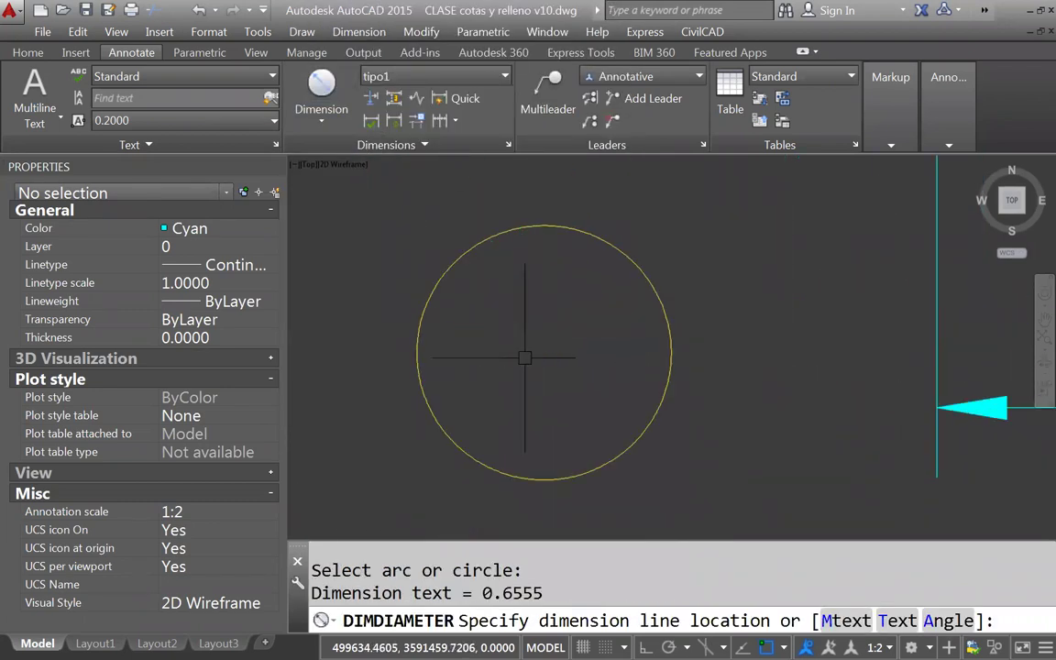
scroll(528, 355, "up", 6)
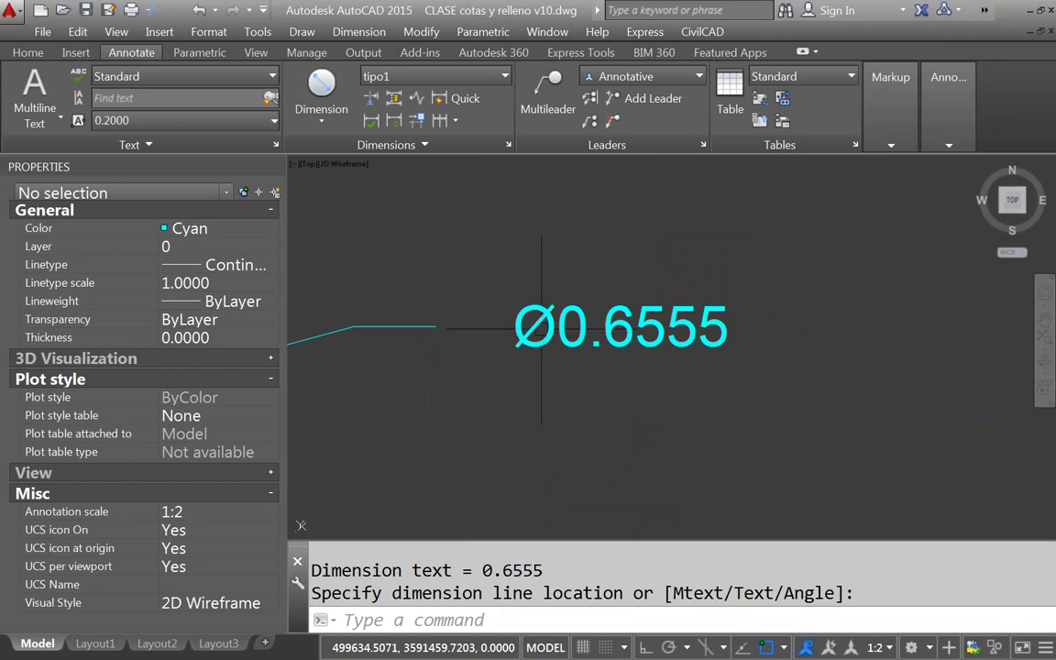
Examine the text and arrow size of the new diameter dimension relative to the small circle
scroll(541, 328, "down", 6)
scroll(540, 347, "up", 2)
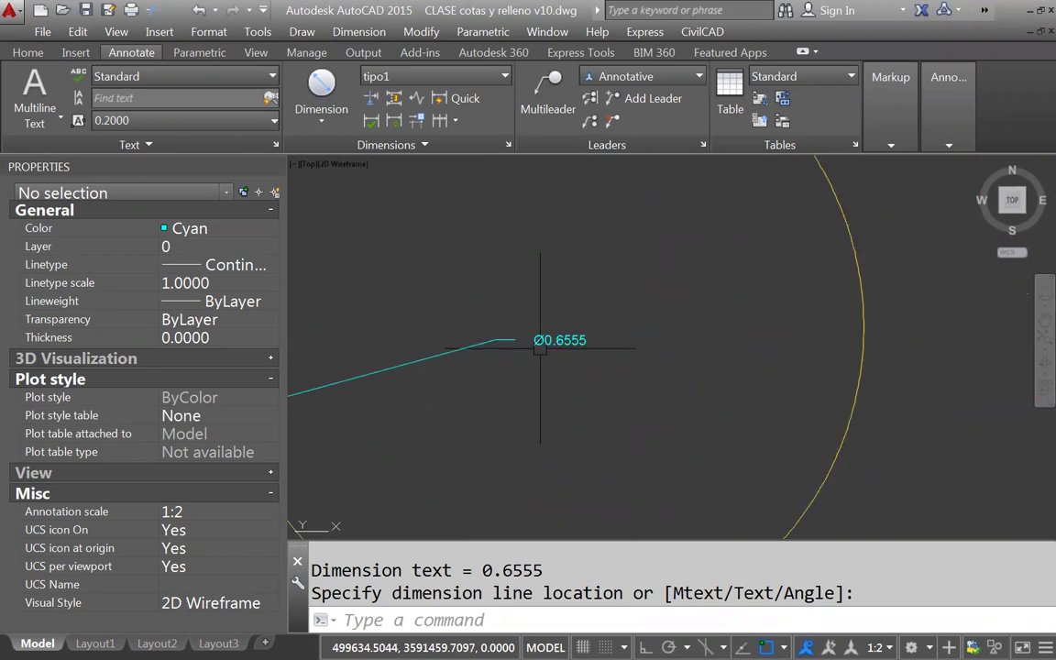
scroll(540, 347, "up", 3)
scroll(541, 345, "down", 5)
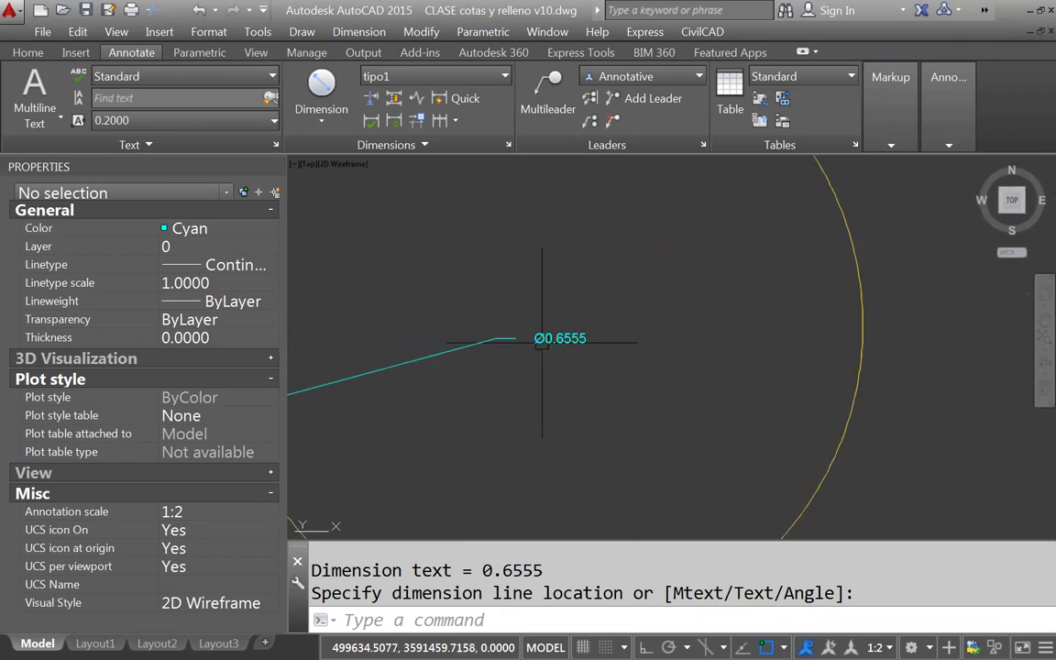
scroll(542, 344, "up", 6)
scroll(542, 344, "down", 5)
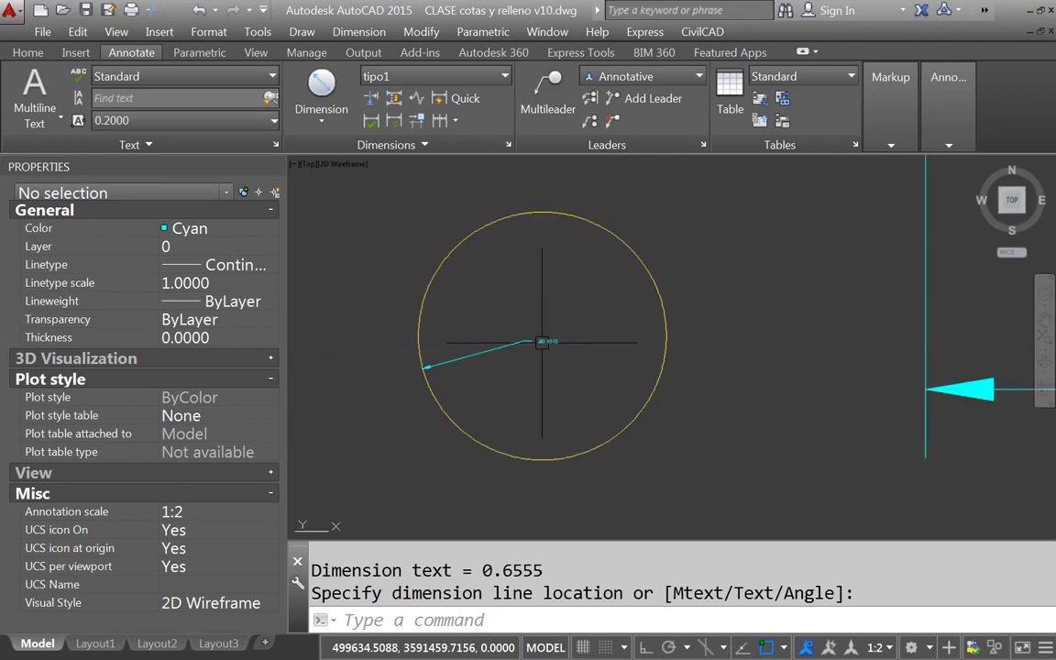
middle_click_drag(519, 431, 528, 323)
scroll(528, 323, "down", 4)
scroll(482, 459, "up", 4)
scroll(462, 397, "down", 4)
Apply the Tipo 2 dimension style to the small circle's diameter dimension
mouse_move(521, 381)
middle_mouse_down()
mouse_move(480, 403)
mouse_move(484, 341)
middle_mouse_up()
scroll(454, 224, "up", 2)
scroll(454, 234, "up", 3)
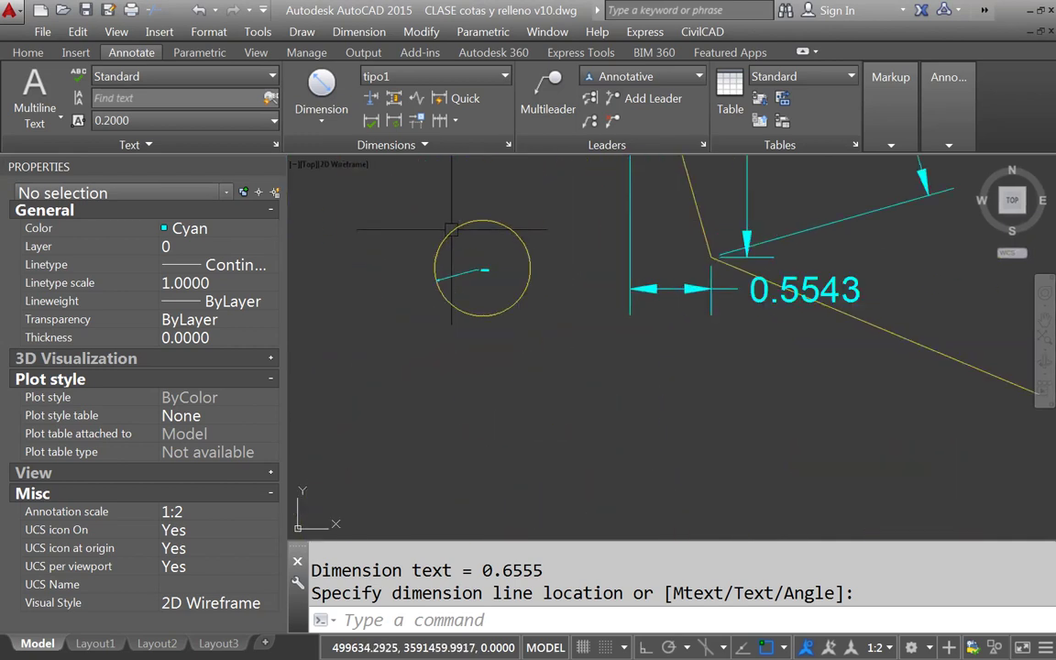
left_click(479, 288)
left_click(486, 335)
left_click(470, 311)
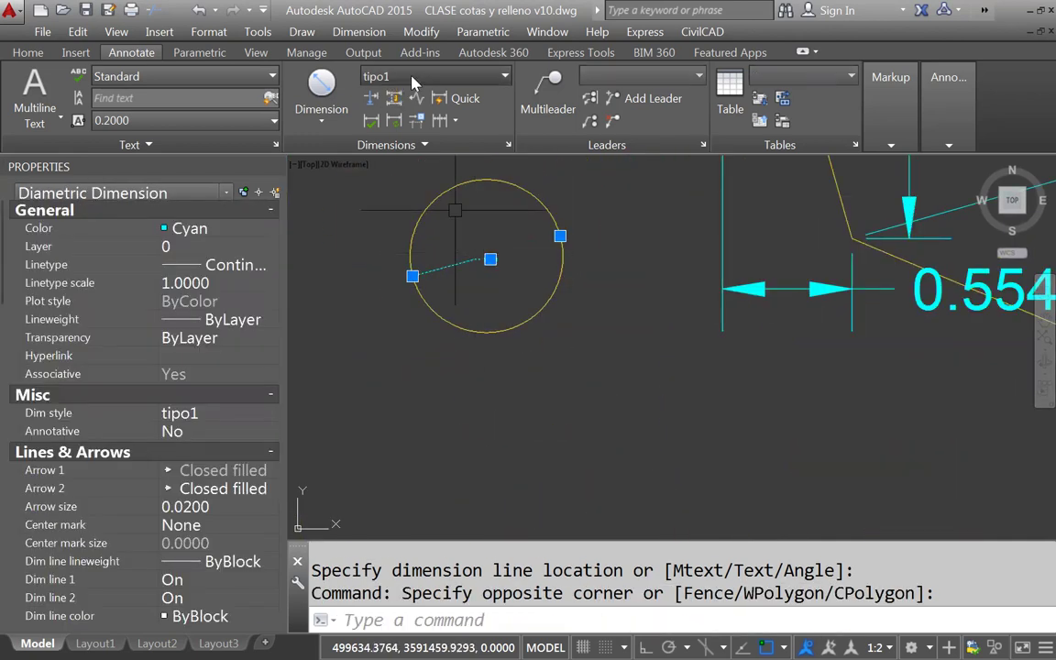
left_click(404, 77)
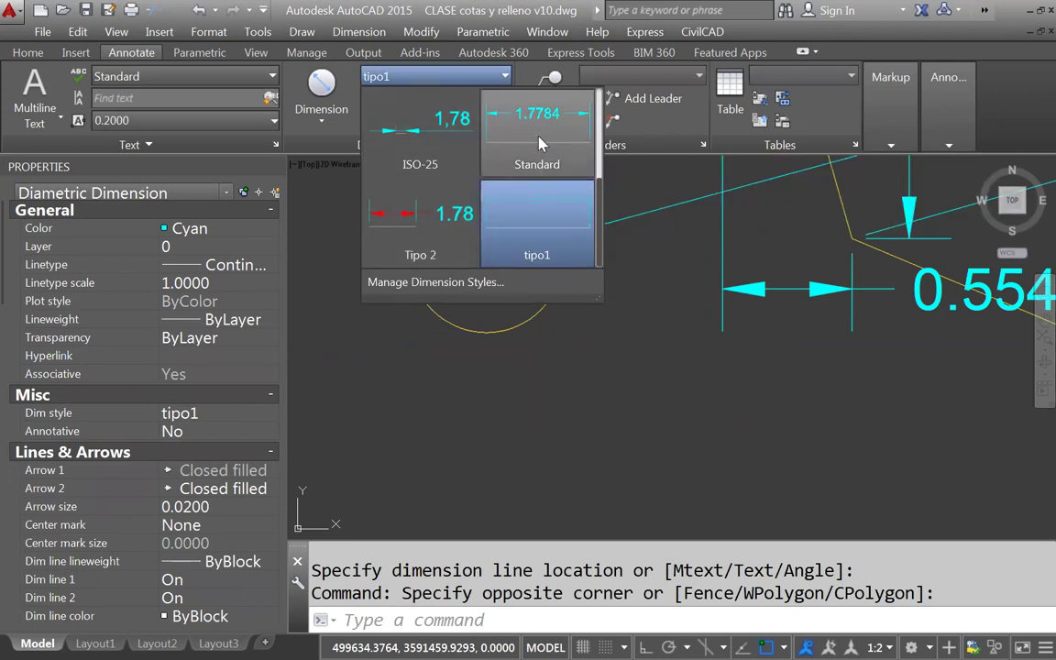
left_click(431, 237)
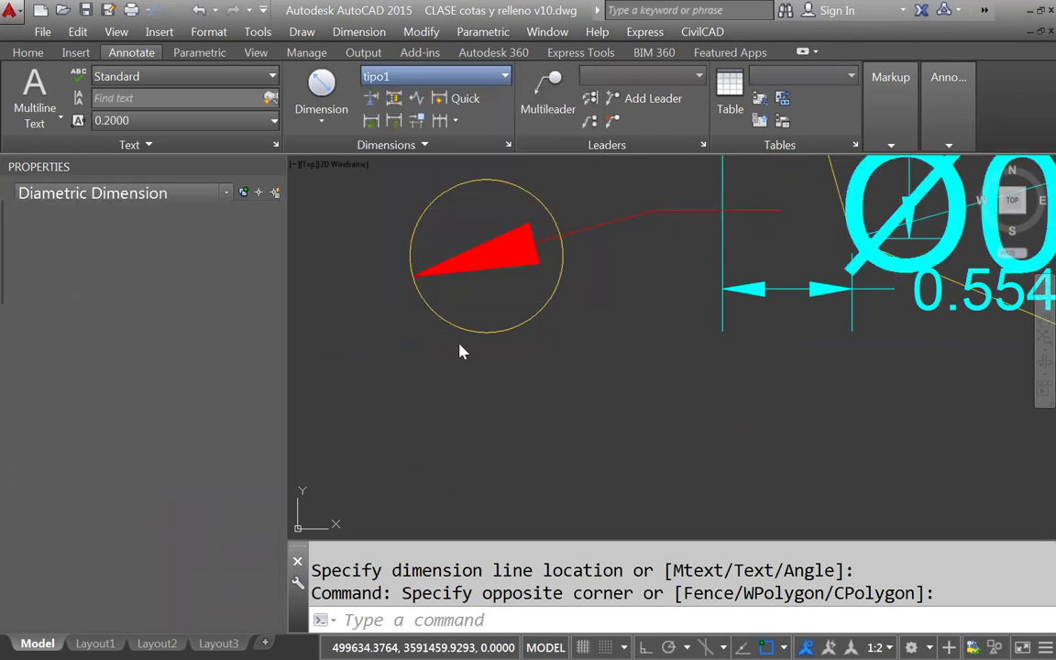
Switch the small circle's diameter dimension to the Standard dimension style
left_click(469, 78)
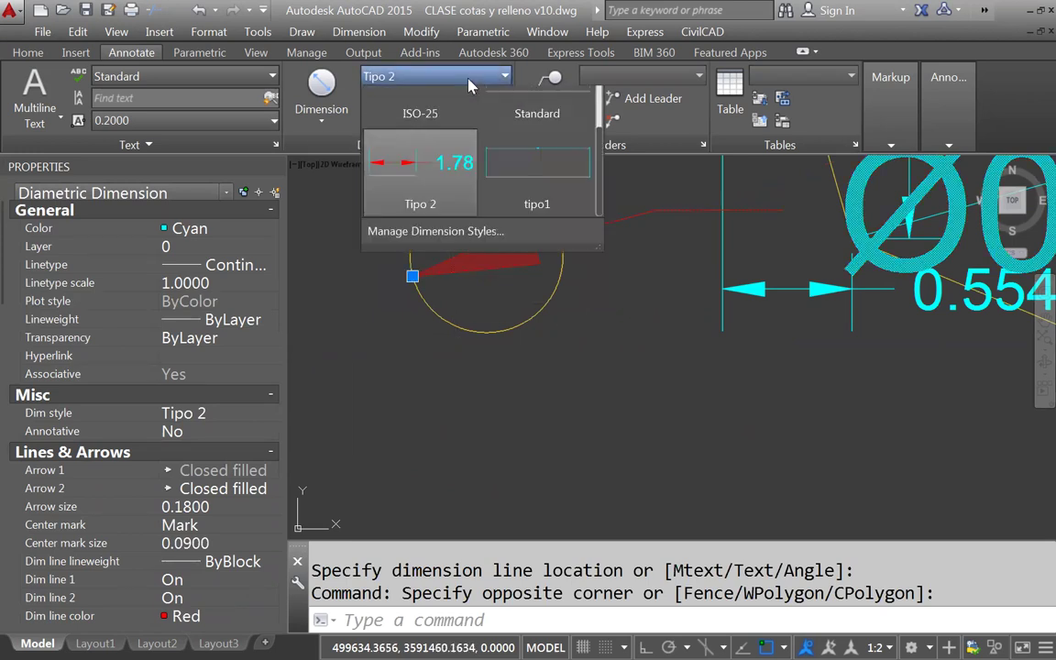
left_click(528, 139)
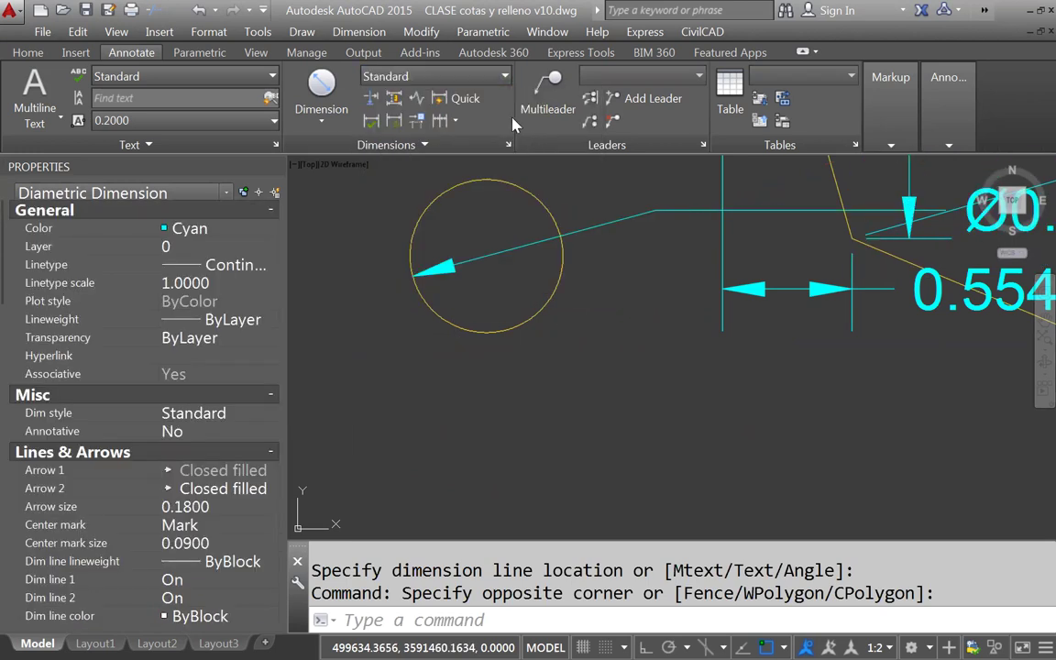
scroll(486, 310, "down", 3)
scroll(483, 315, "up", 2)
scroll(481, 315, "up", 2)
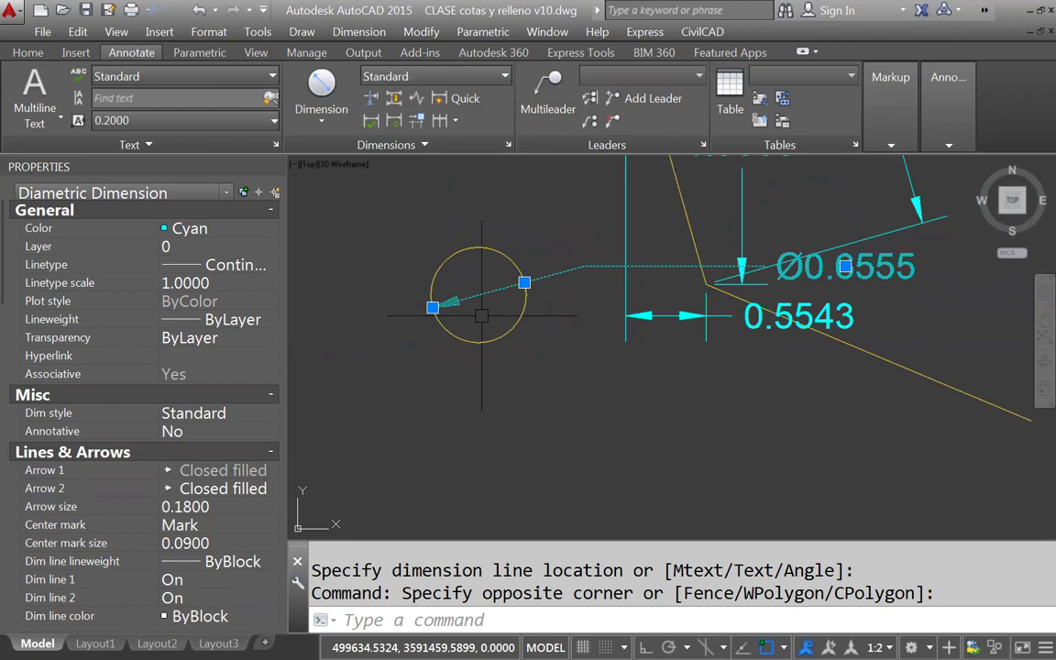
Apply the tipo1 dimension style to the small circle's diameter dimension and deselect it
left_click(482, 79)
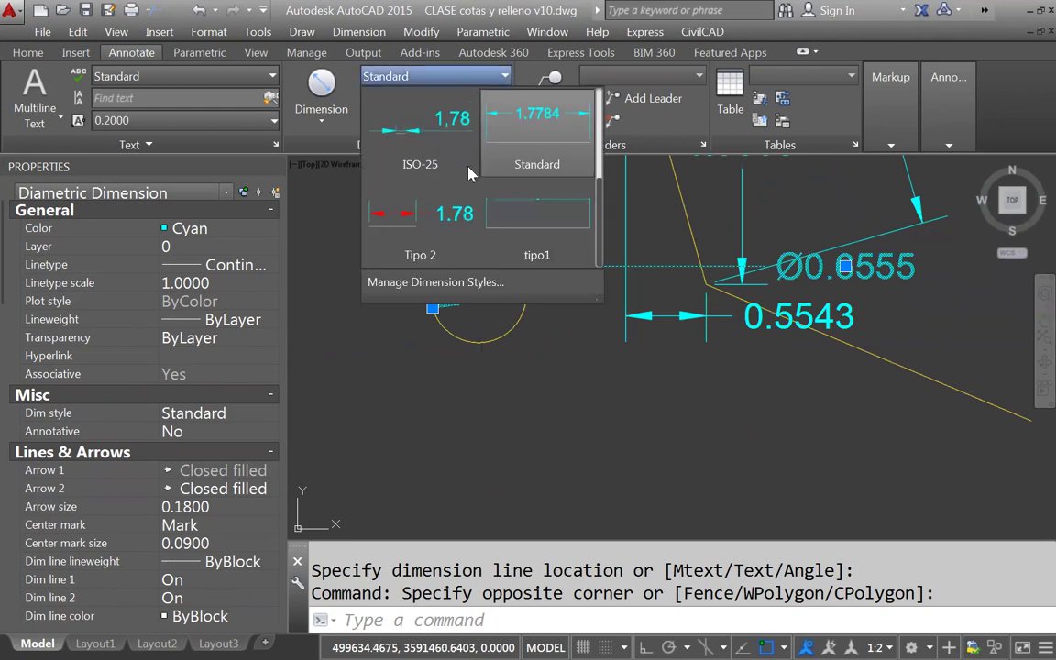
left_click(528, 241)
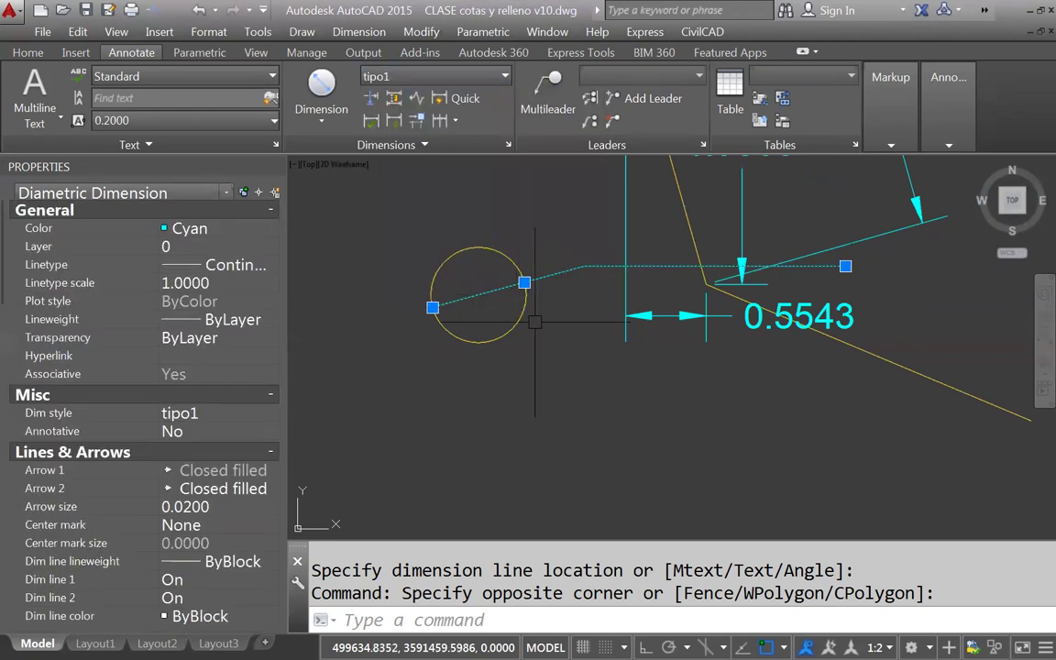
key("Escape")
left_click(562, 280)
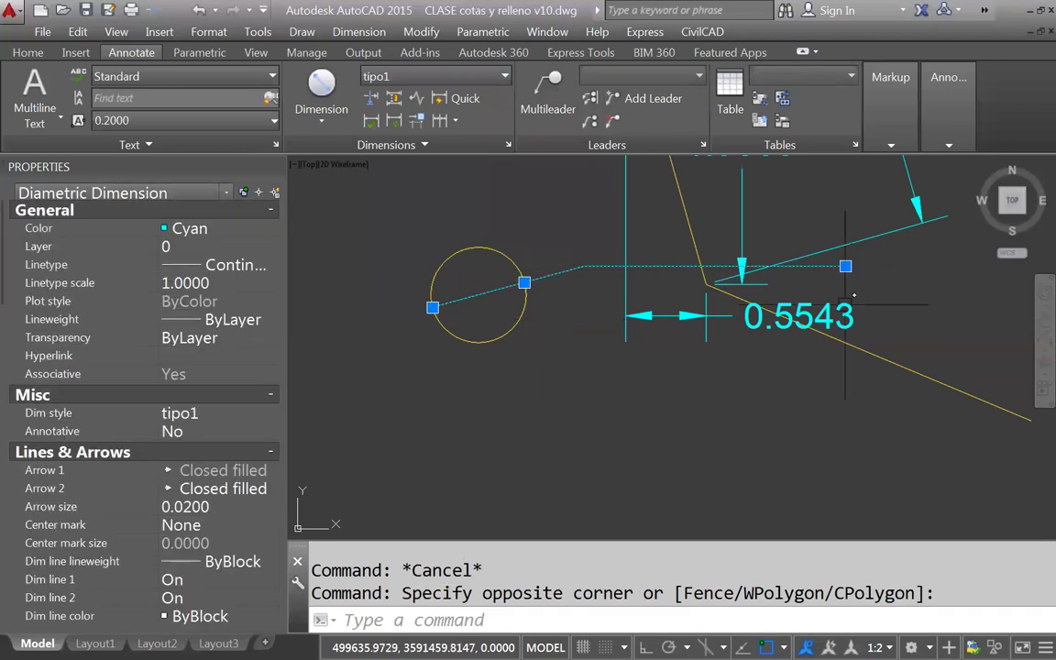
left_click(846, 266)
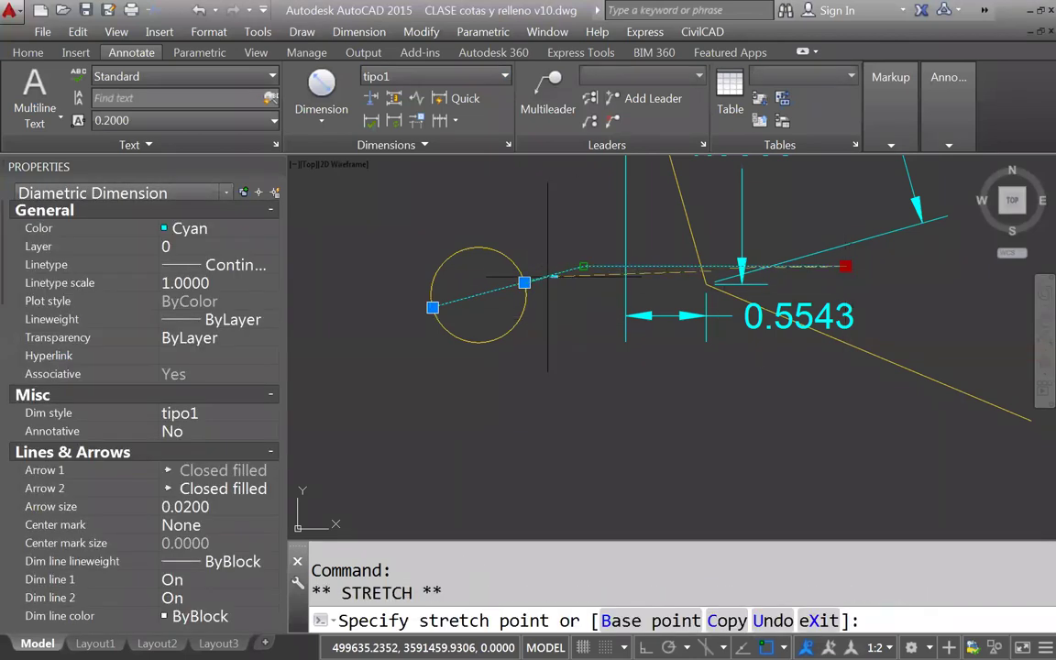
key("Escape")
key("Escape")
Delete the small circle's diameter dimension
left_click(491, 290)
key("Delete")
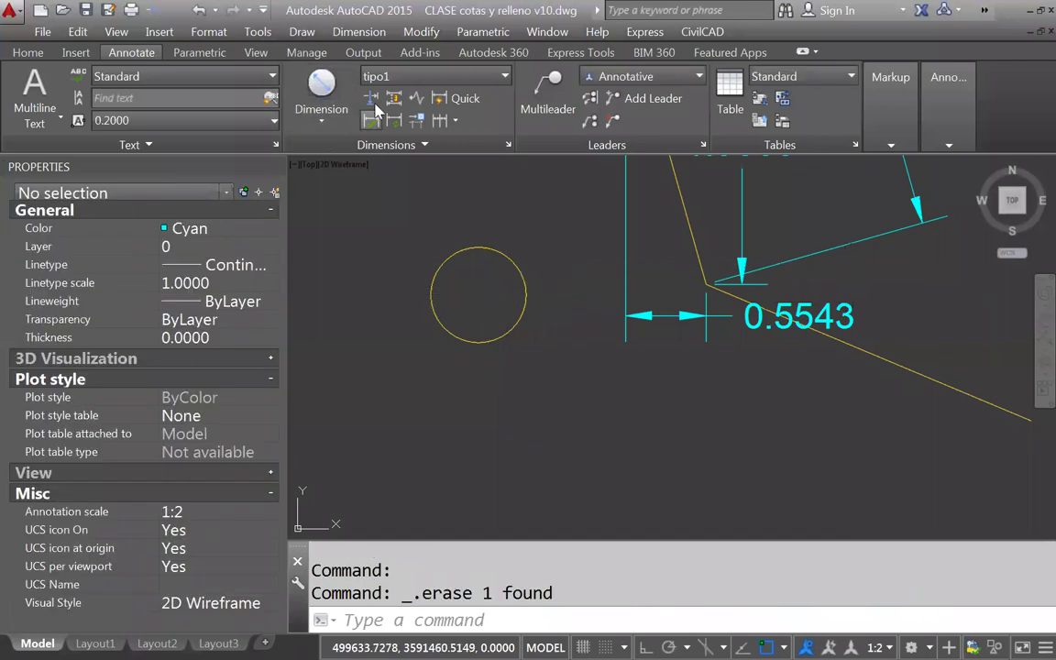
Create a diameter dimension on the small circle in the tipo1 style, placing its text near the circle's centre
left_click(316, 84)
left_click(419, 81)
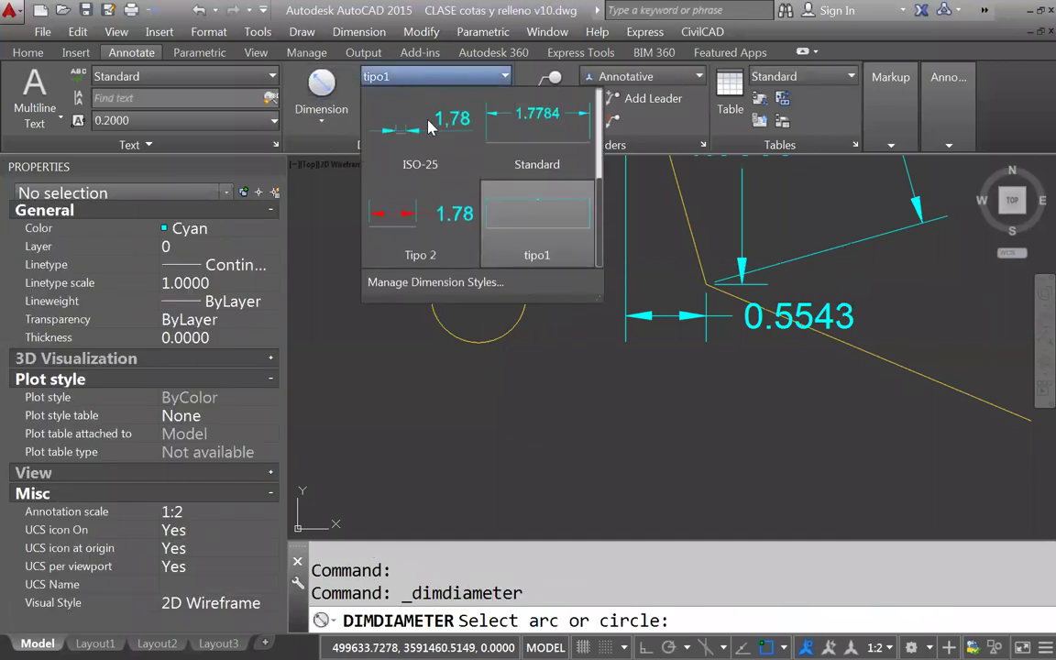
left_click(536, 225)
left_click(467, 251)
scroll(471, 289, "up", 8)
middle_click_drag(471, 290, 597, 389)
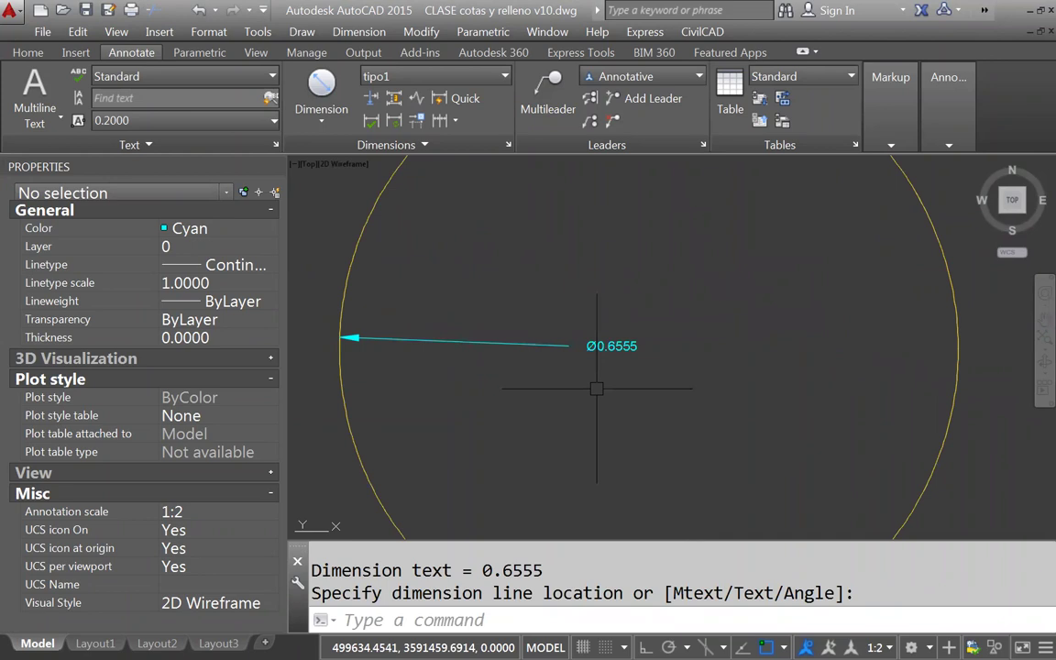
Add a jogged radius dimension in the tipo1 style at the large circle's lower-left edge, with the override centre and jog inside the circle
scroll(557, 354, "down", 10)
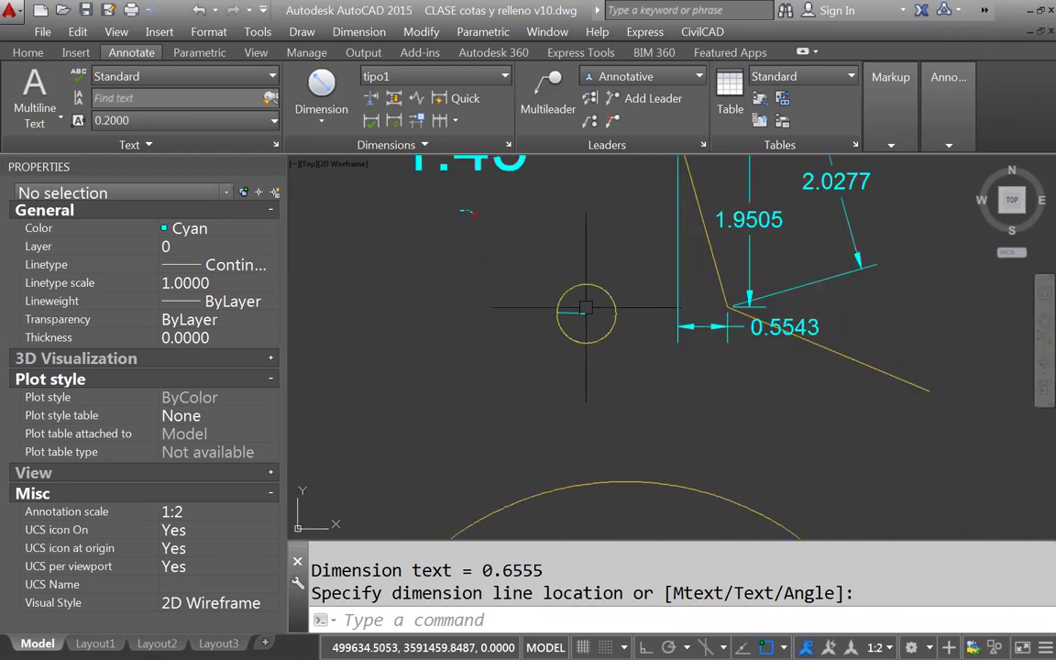
scroll(585, 423, "down", 6)
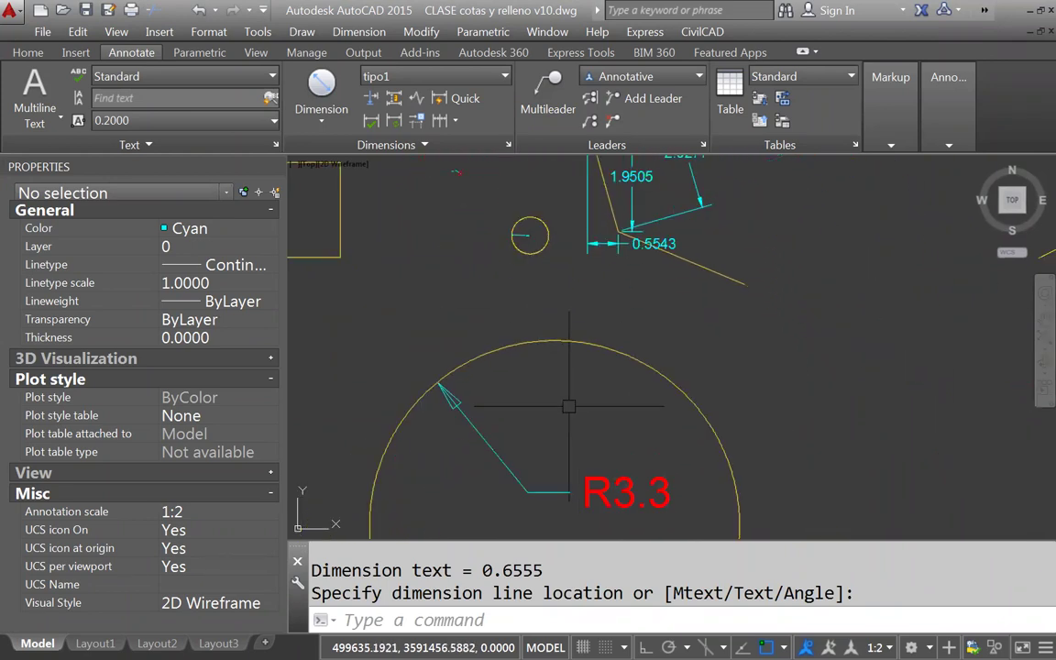
mouse_move(598, 445)
middle_mouse_down()
mouse_move(538, 426)
mouse_move(537, 457)
mouse_move(552, 395)
mouse_move(606, 312)
mouse_move(611, 359)
middle_mouse_up()
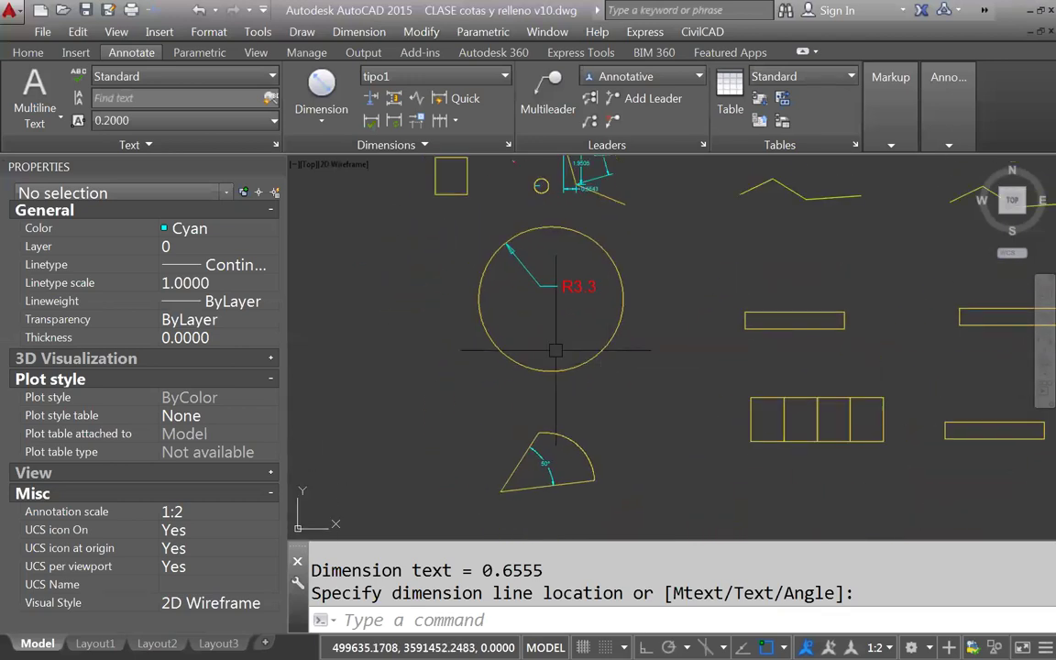
left_click(322, 129)
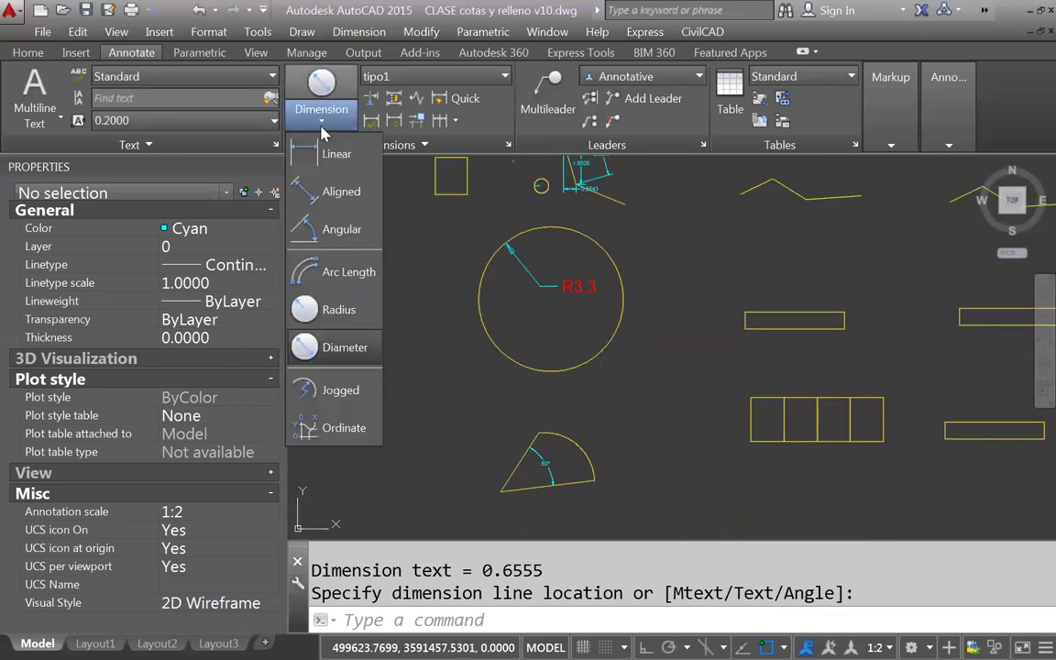
left_click(300, 396)
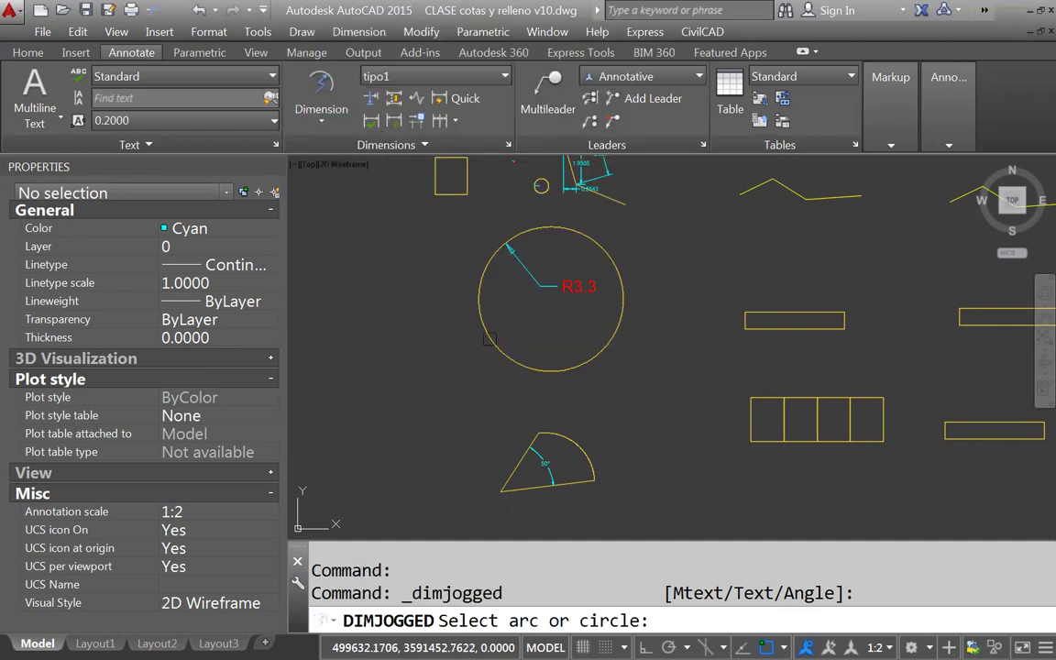
left_click(490, 338)
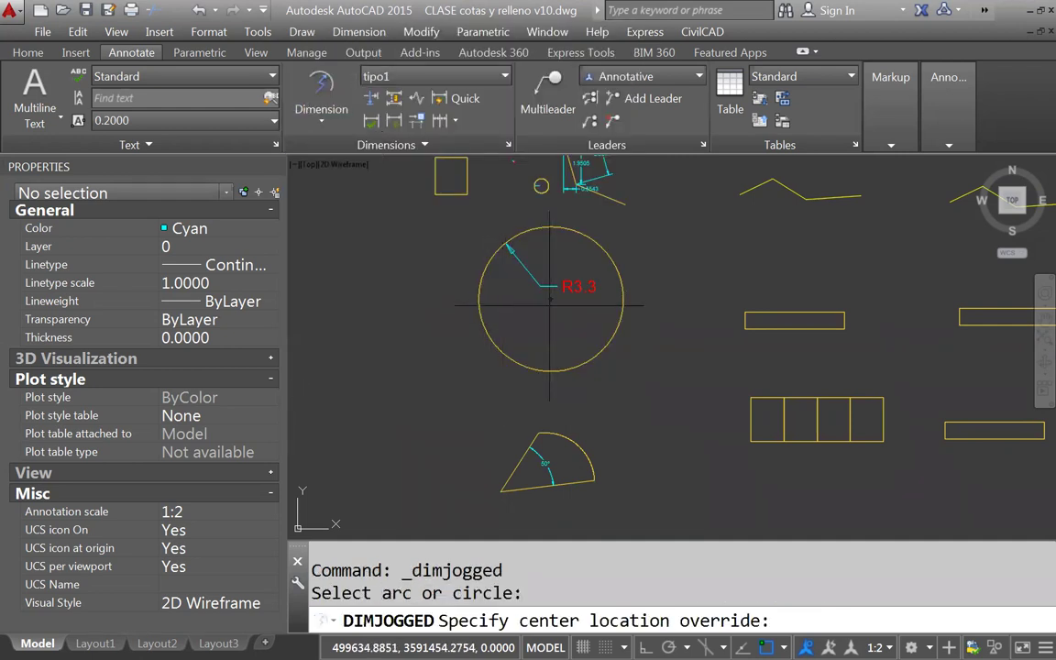
left_click(495, 343)
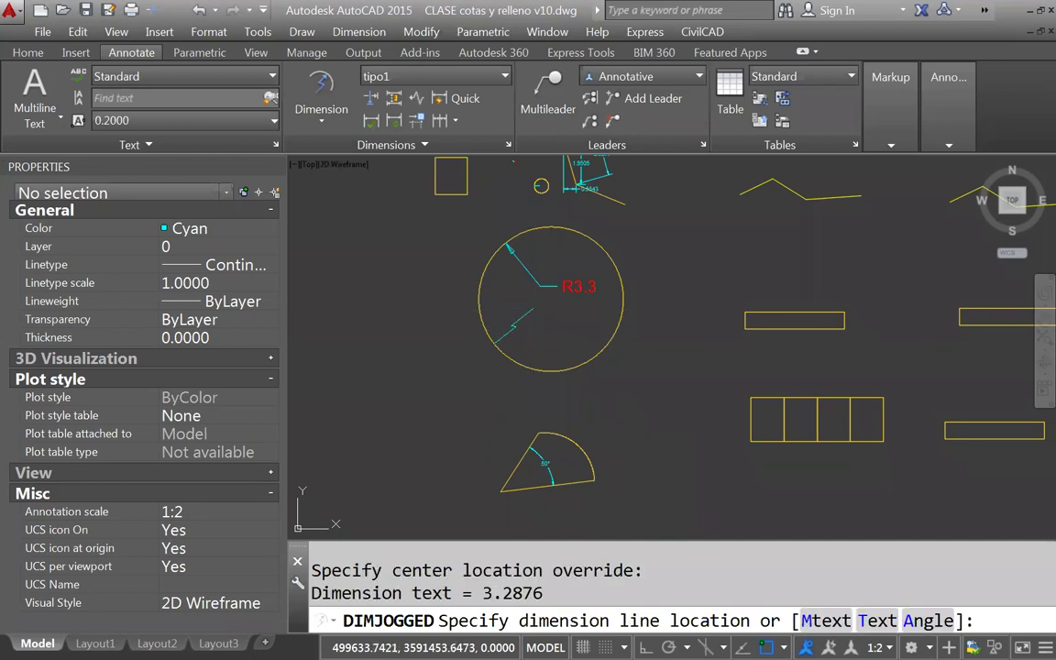
scroll(515, 328, "up", 5)
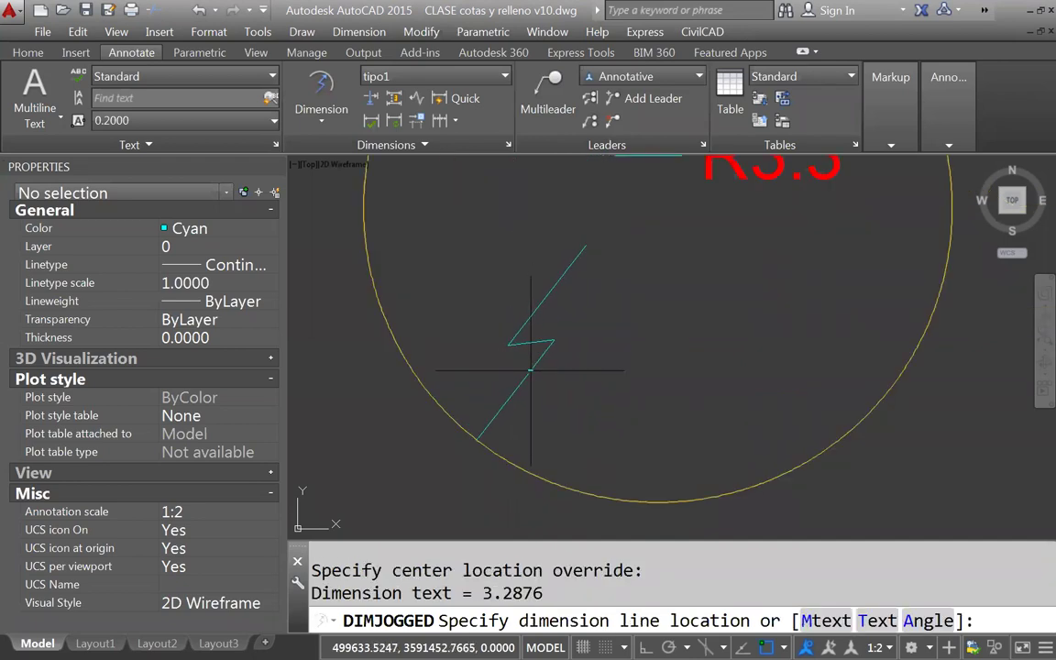
left_click(532, 372)
left_click(514, 370)
scroll(550, 367, "up", 4)
scroll(566, 263, "down", 2)
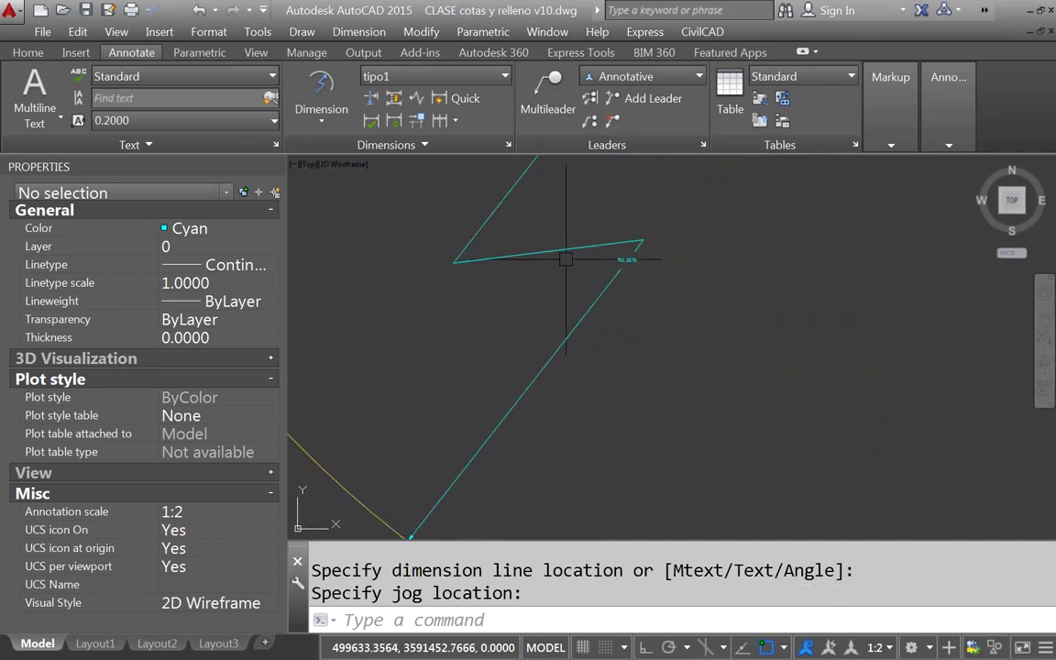
Apply the Standard dimension style to the large circle's jogged radius dimension and deselect it
left_click(534, 252)
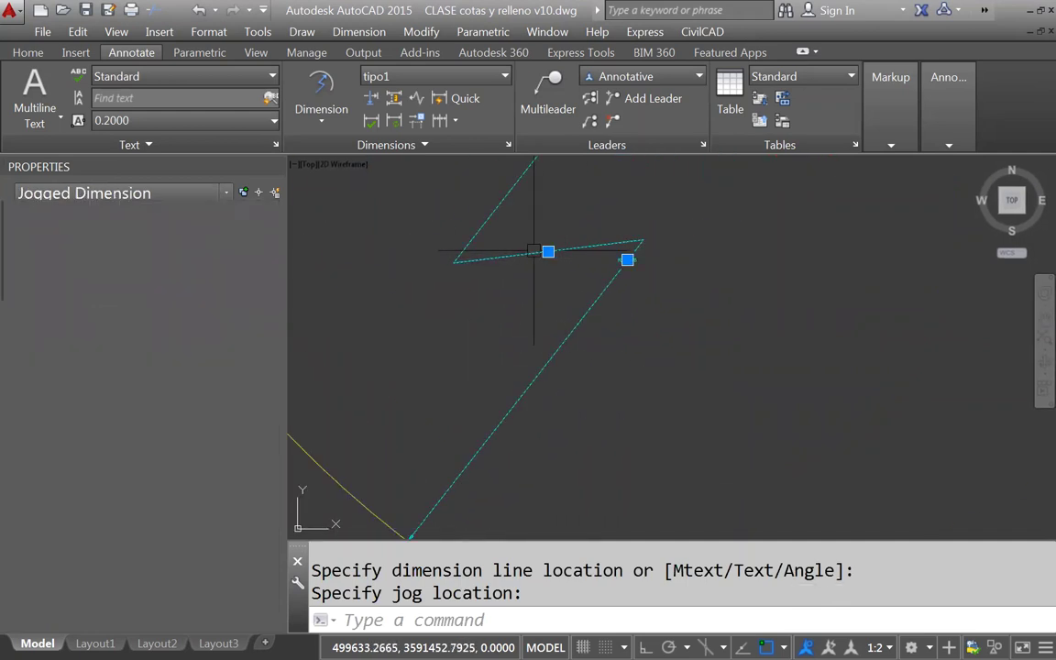
left_click(429, 75)
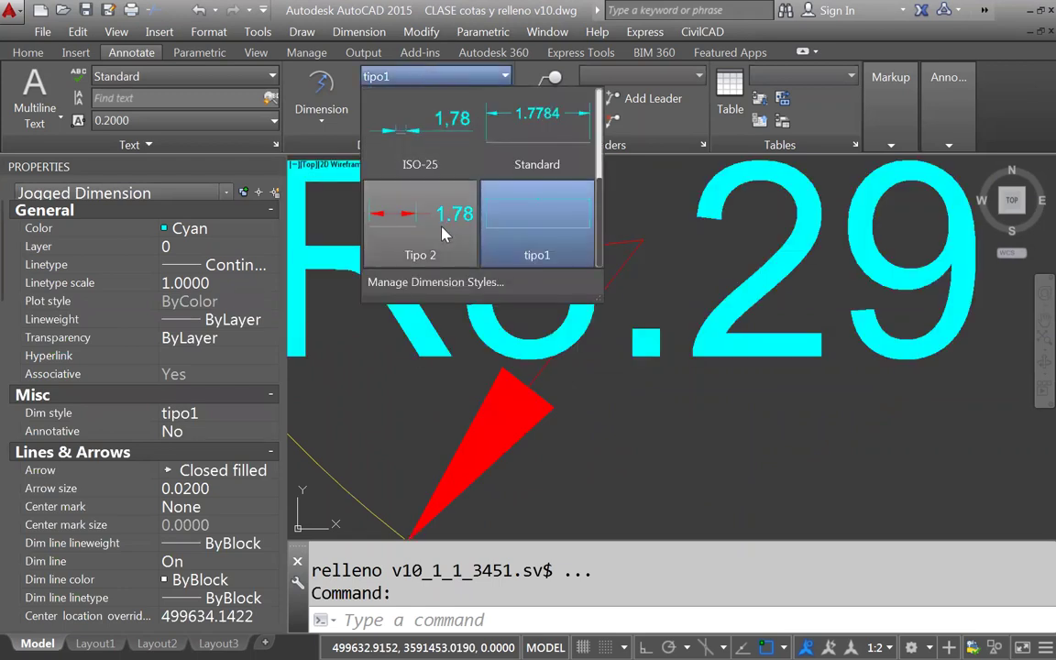
key("Escape")
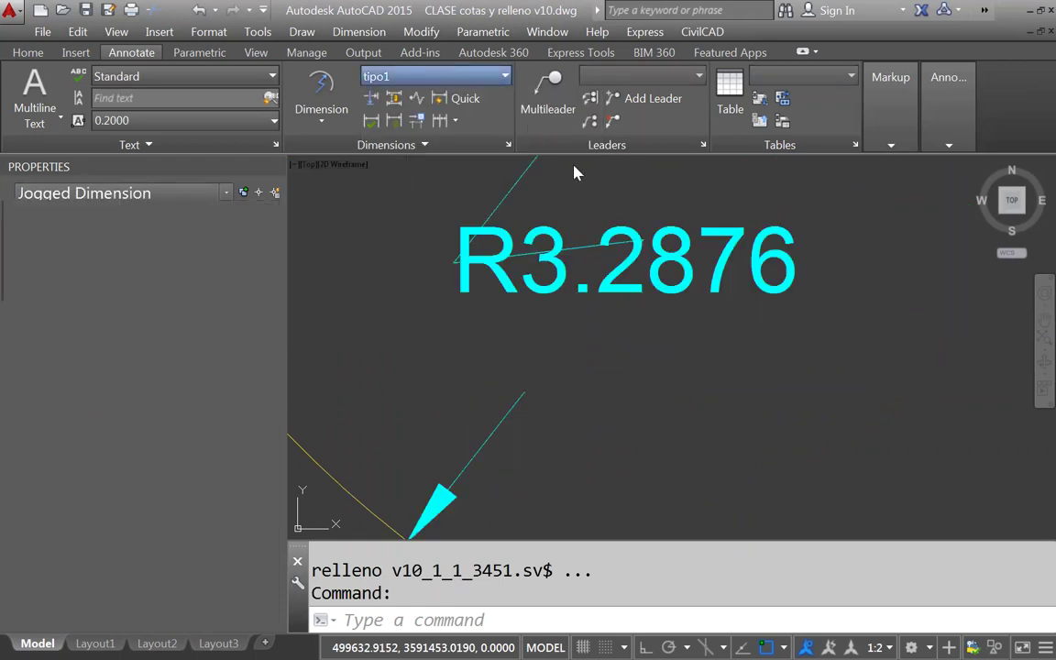
key("Escape")
scroll(561, 345, "down", 5)
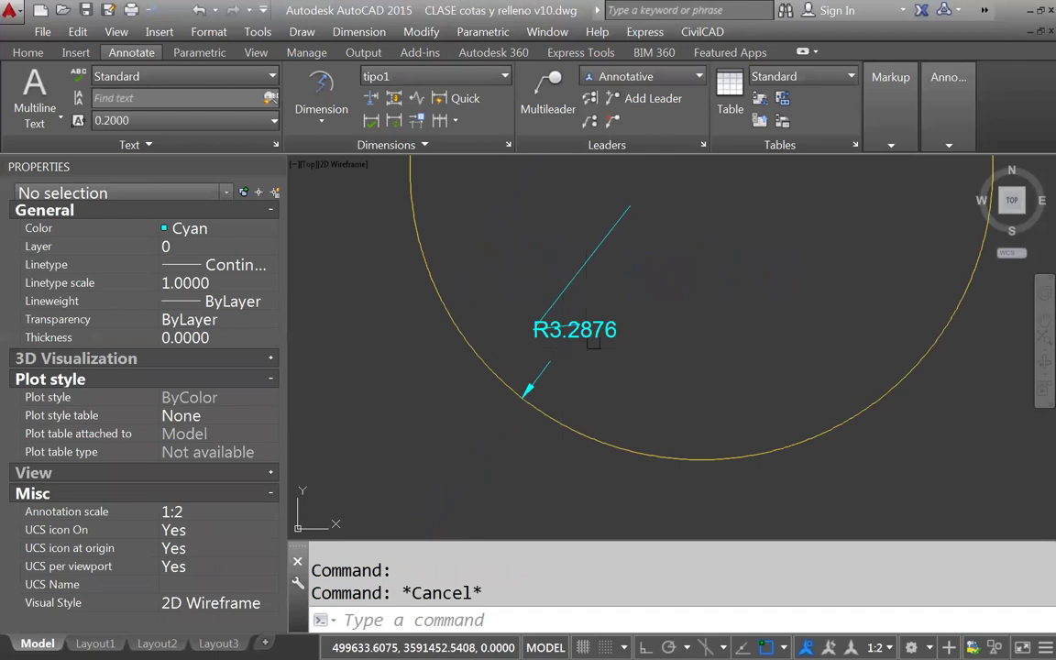
Make Standard the current dimension style for new dimensions
left_click(436, 81)
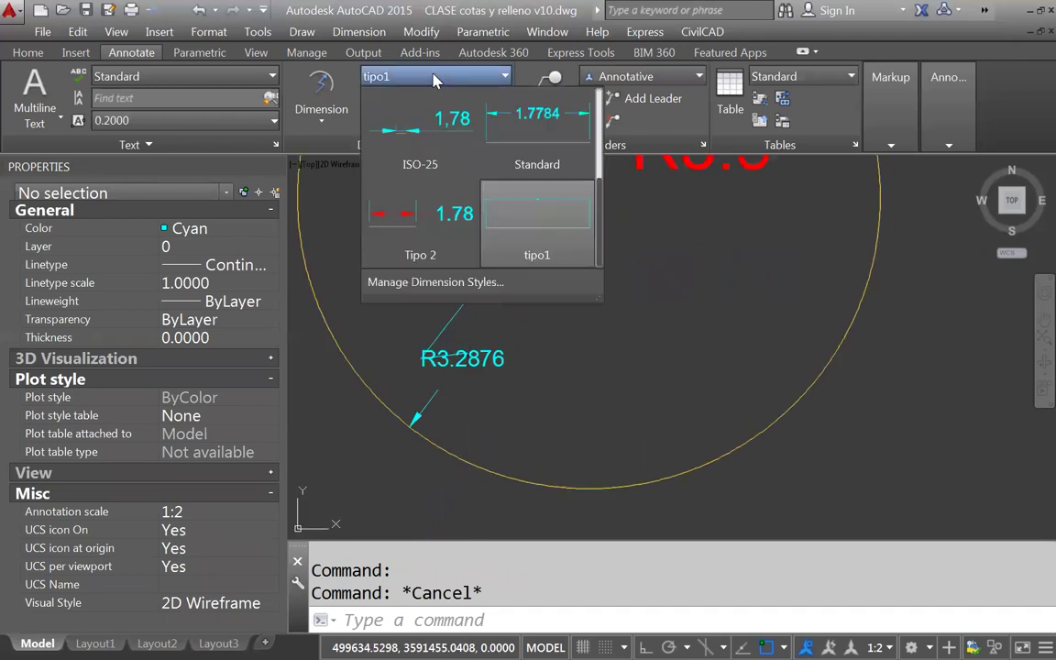
left_click(545, 129)
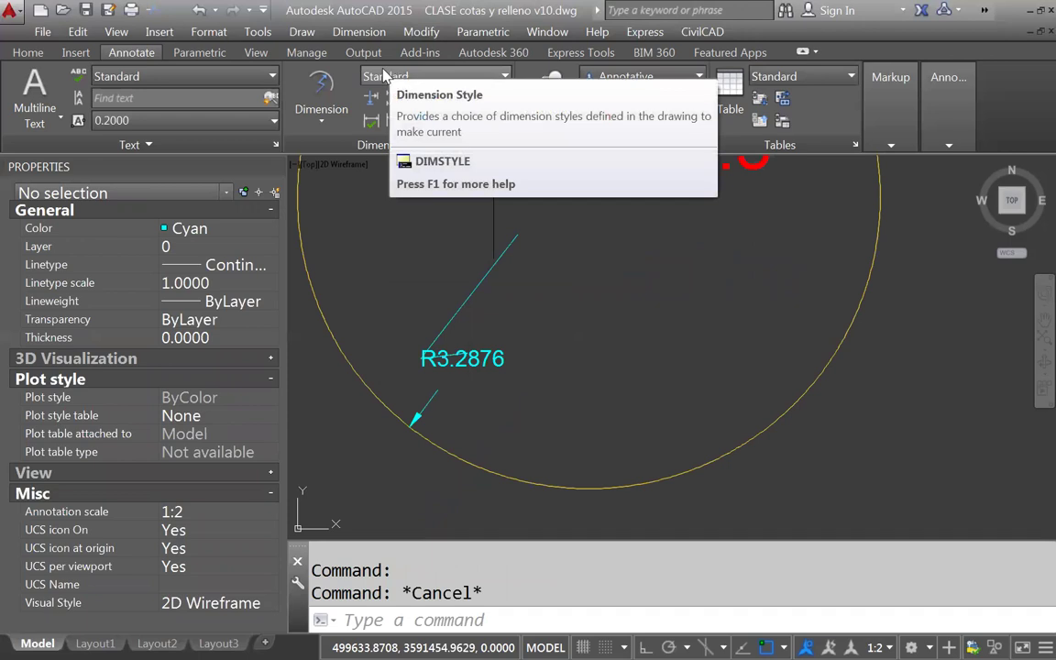
scroll(532, 309, "down", 3)
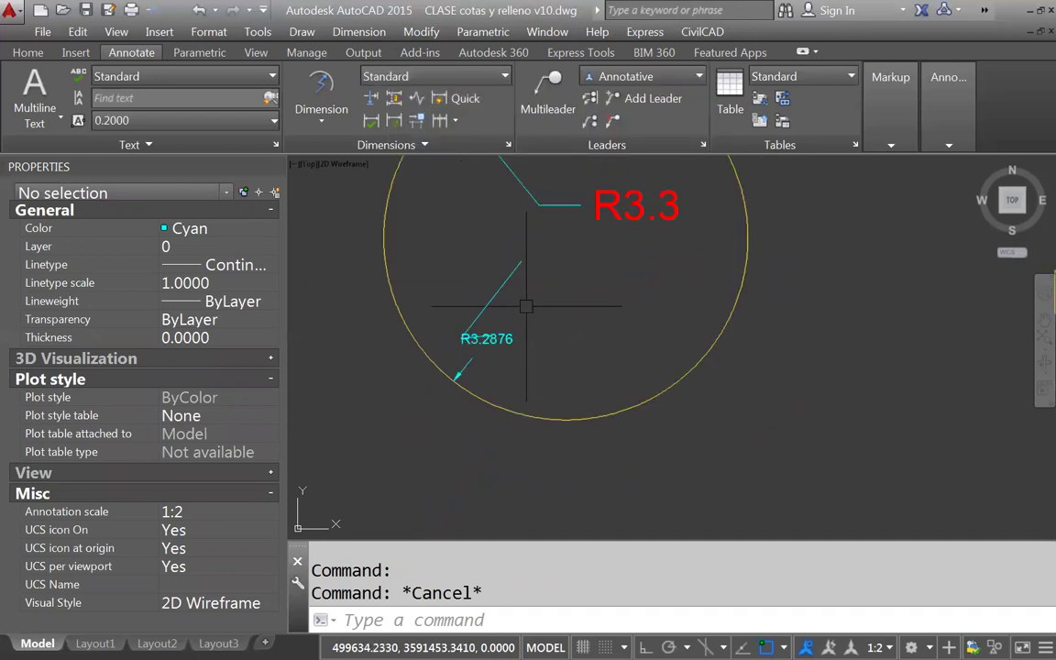
middle_click_drag(512, 361, 490, 375)
scroll(491, 375, "down", 5)
scroll(488, 395, "up", 7)
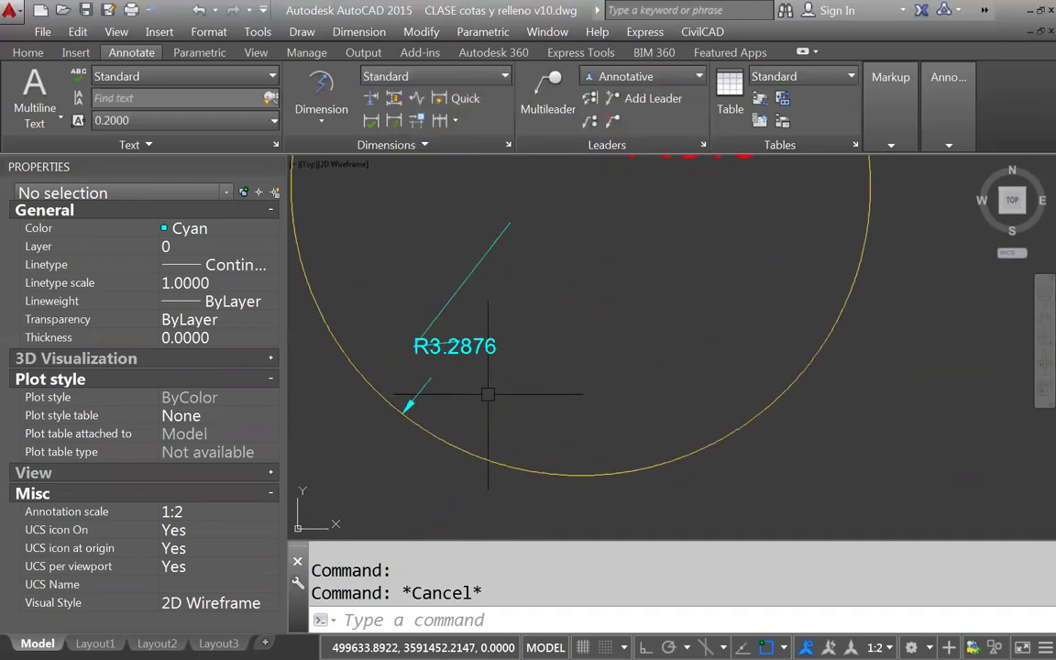
scroll(479, 320, "down", 2)
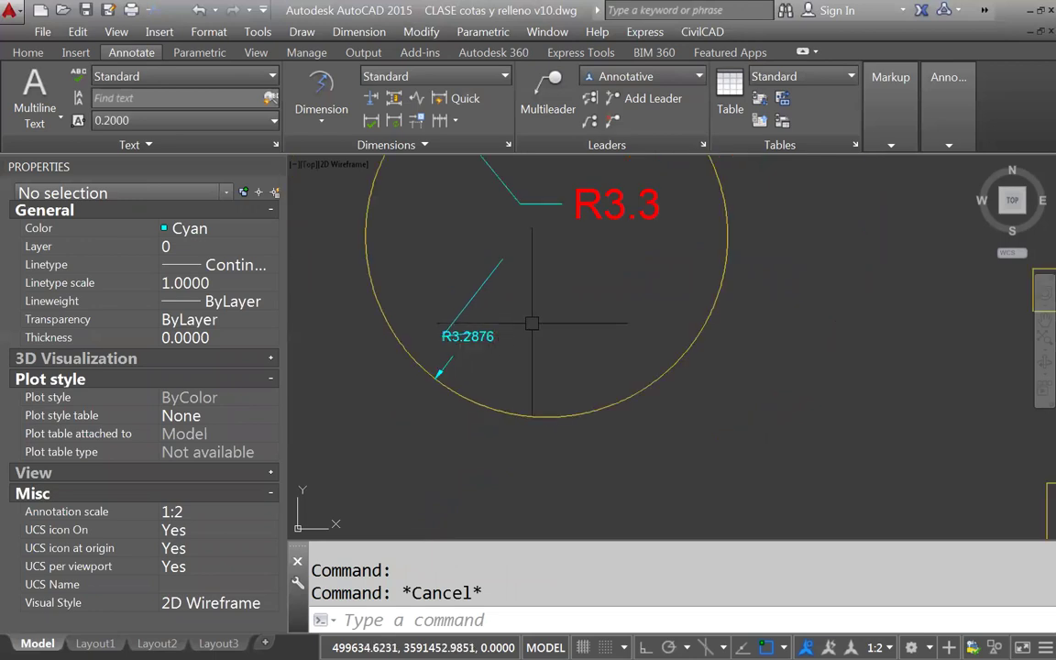
middle_click_drag(537, 323, 443, 324)
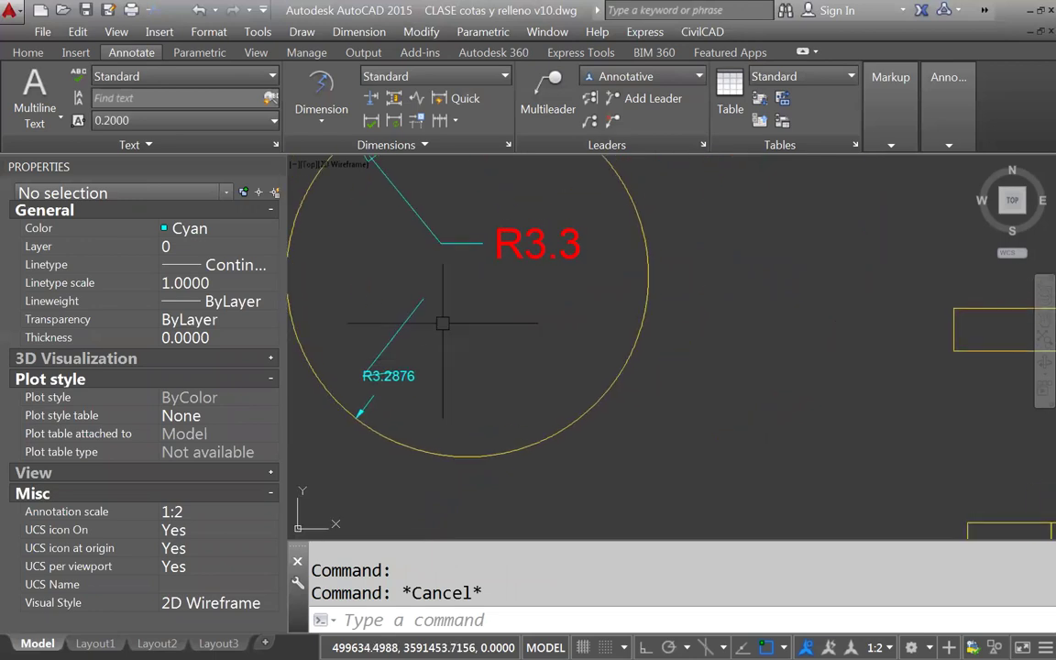
left_click(322, 130)
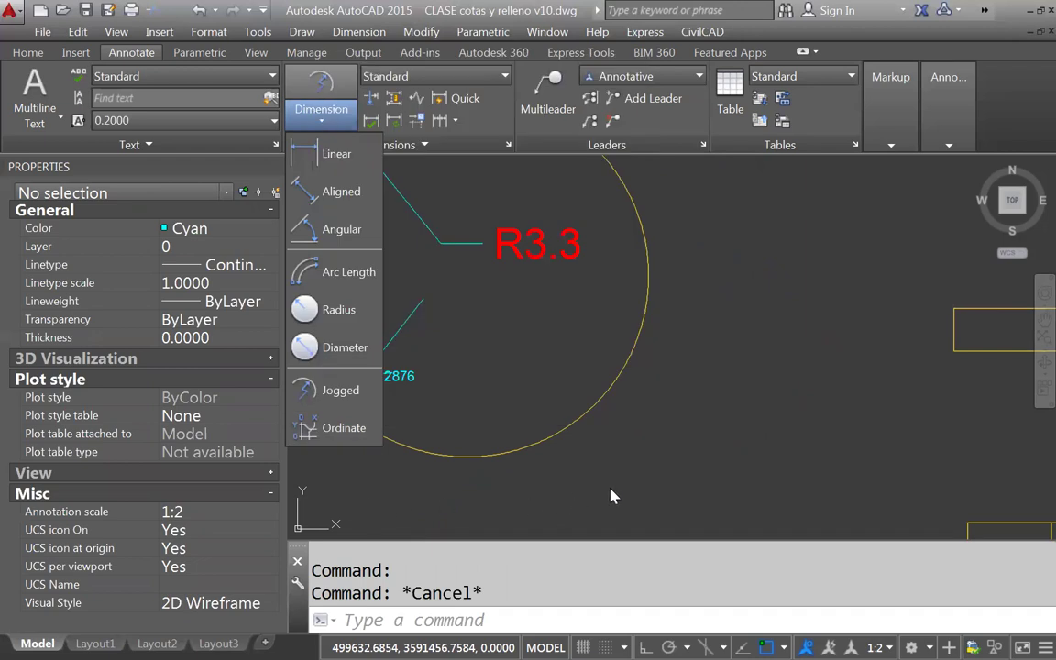
left_click(613, 496)
middle_click_drag(613, 532, 642, 459)
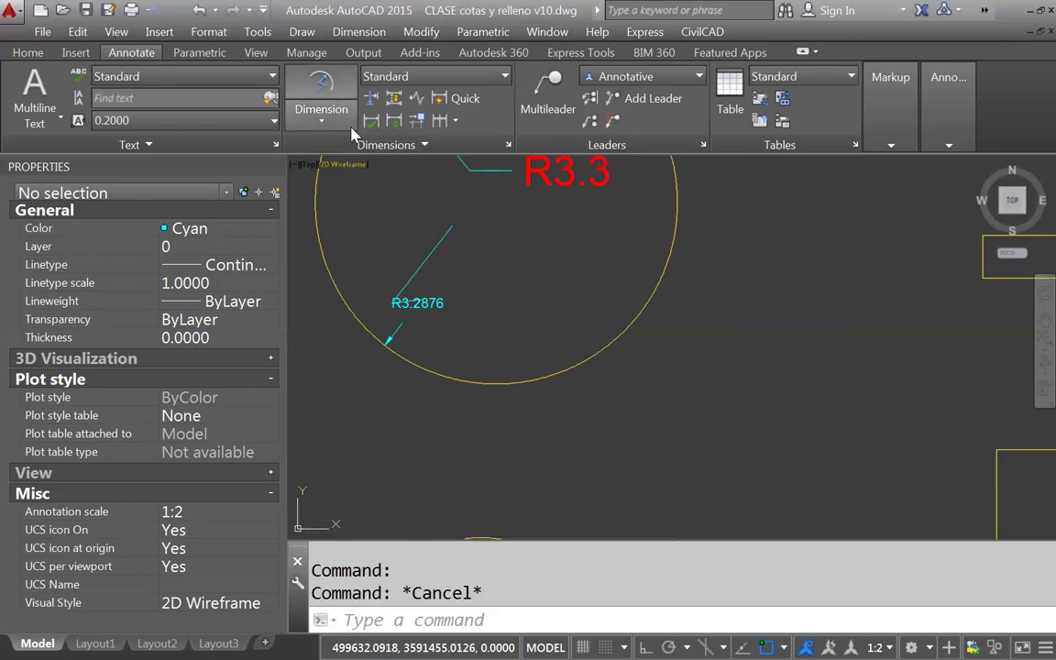
Add an X ordinate dimension at the upper-left corner of the four-part rectangle, with its leader ending above the corner
left_click(319, 125)
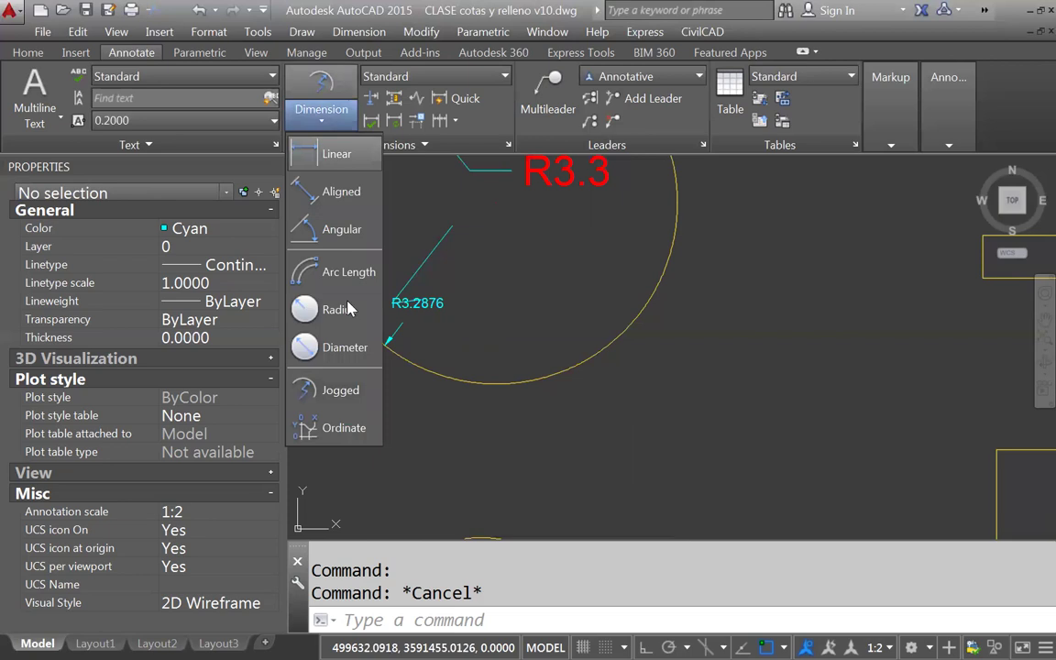
left_click(331, 428)
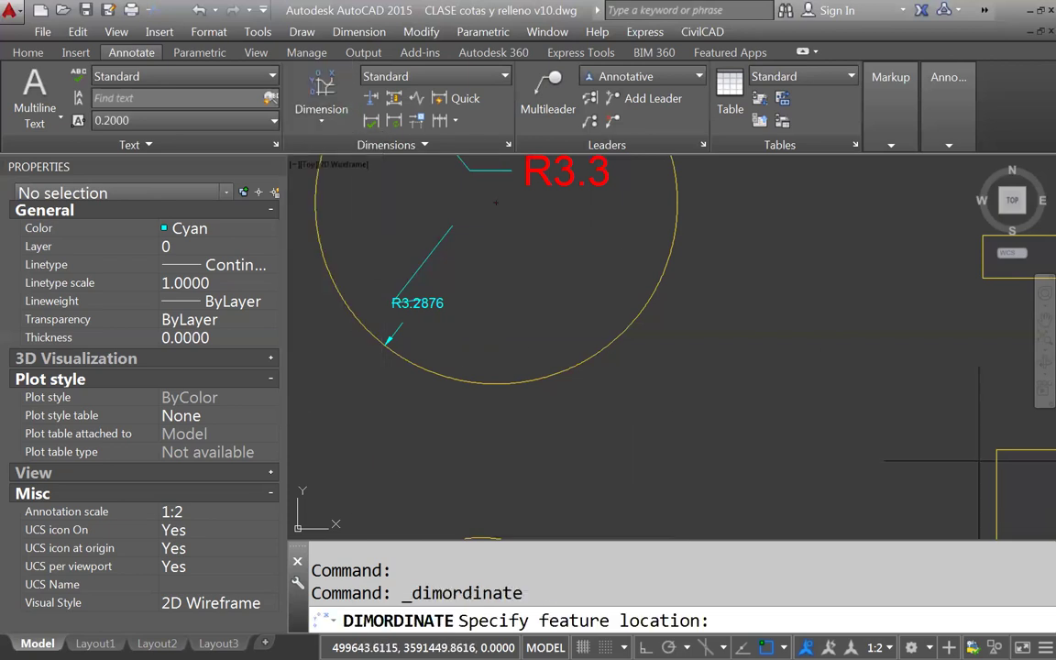
middle_click_drag(998, 450, 760, 358)
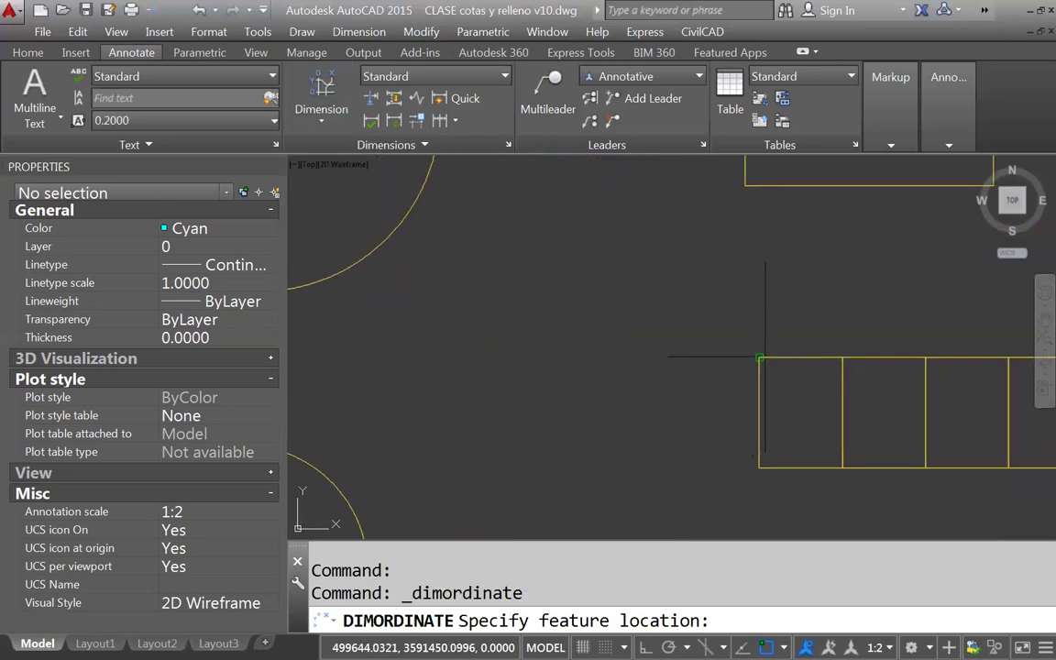
left_click(760, 357)
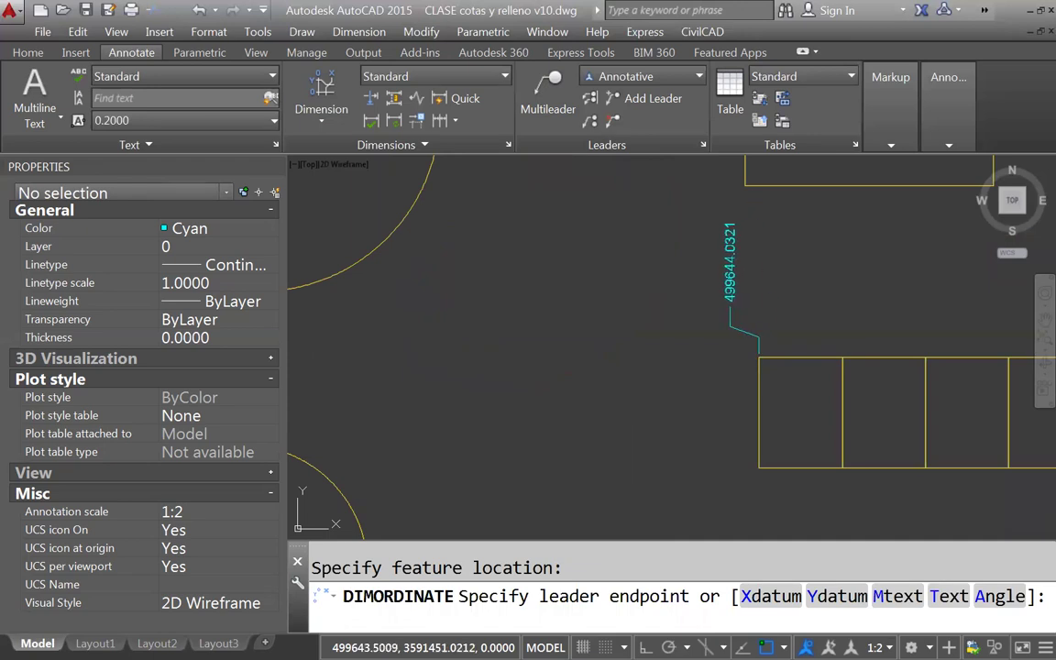
left_click(729, 308)
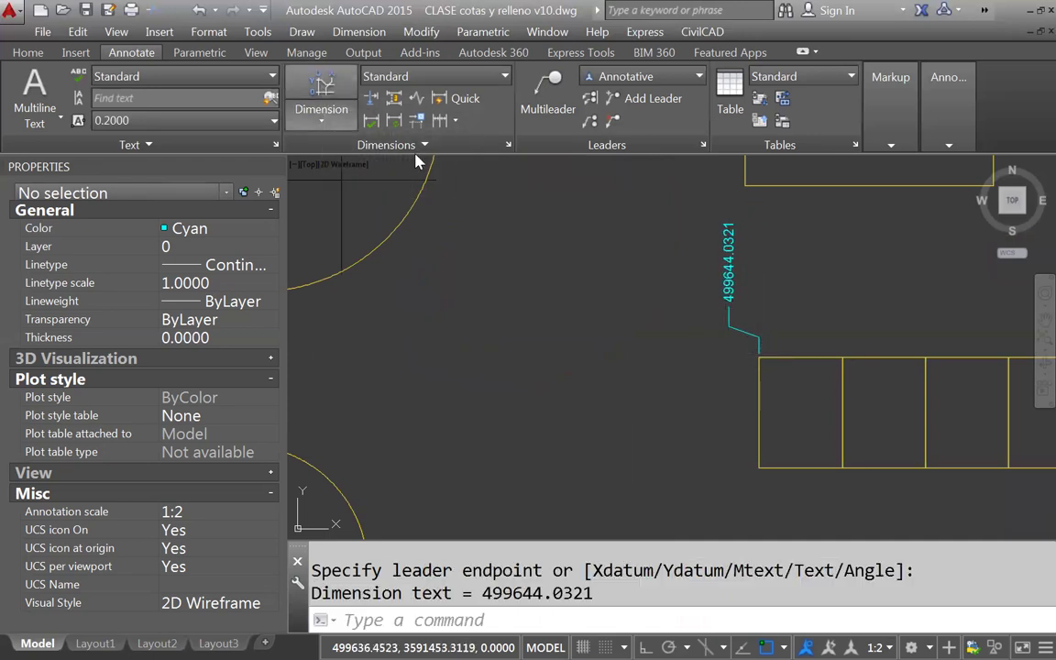
Add a Y ordinate dimension at the same rectangle corner, with its leader ending to the left of the corner
key("Return")
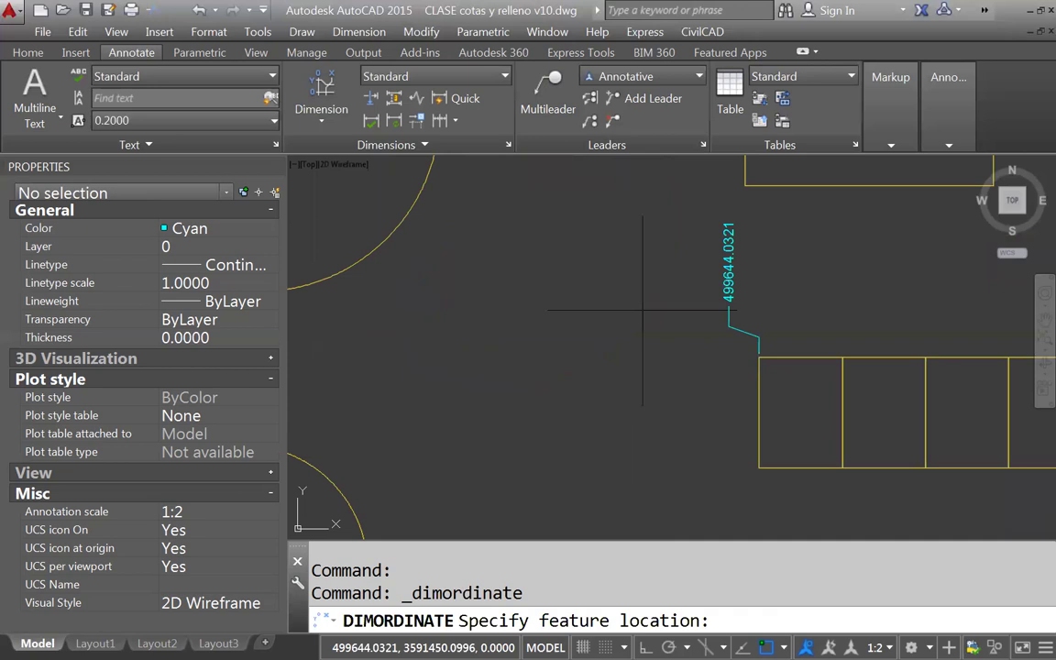
left_click(759, 358)
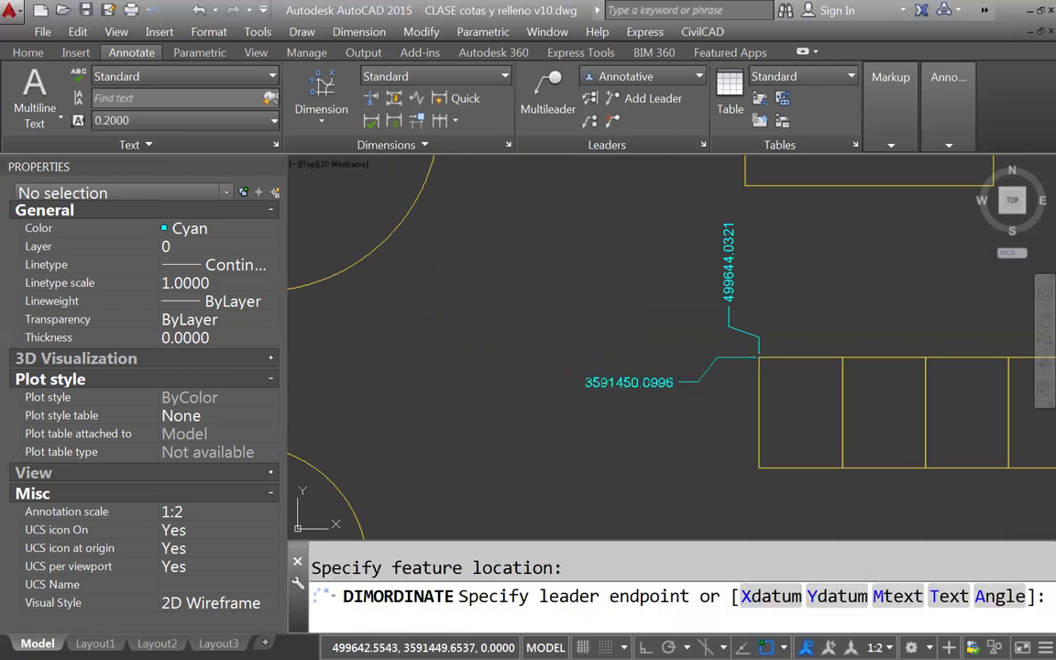
left_click(683, 380)
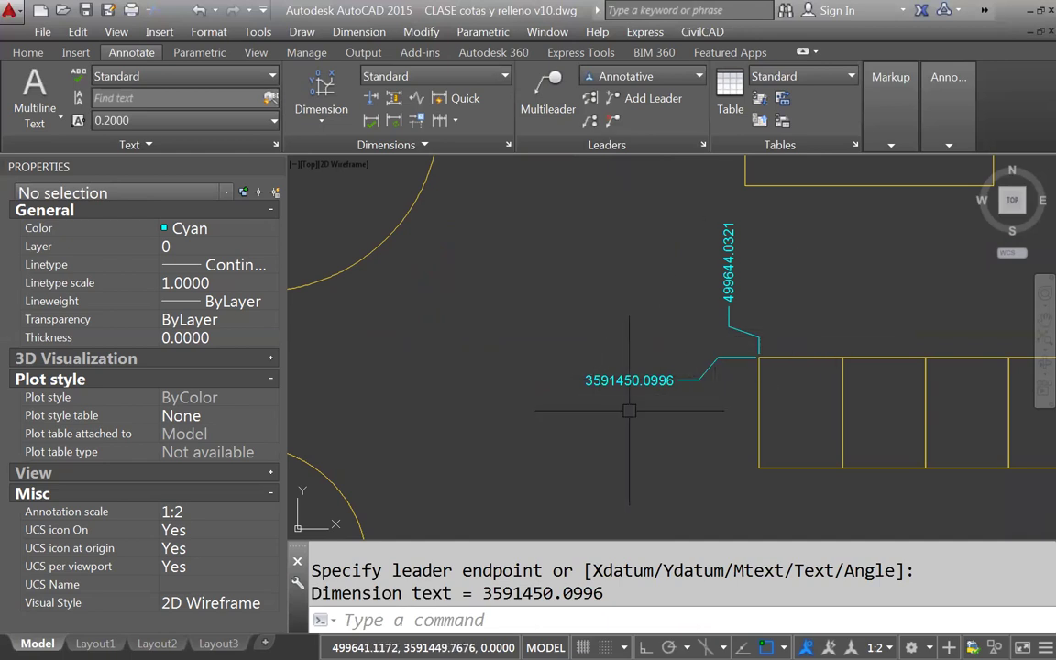
Examine the X and Y ordinate dimensions at the four-part rectangle's upper-left corner
scroll(651, 392, "up", 1)
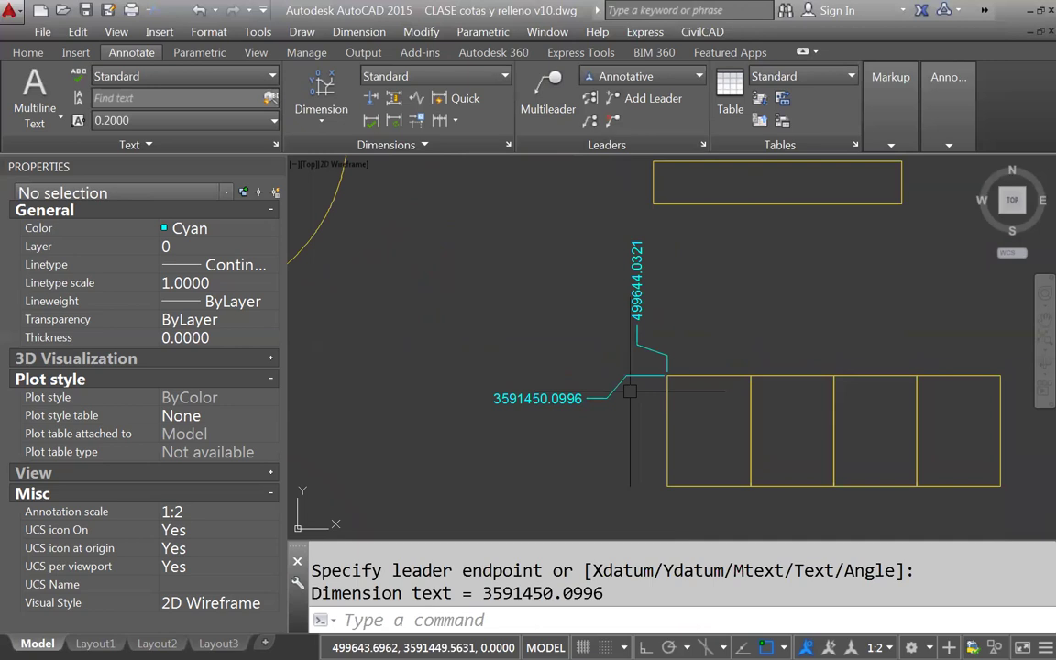
scroll(613, 382, "up", 1)
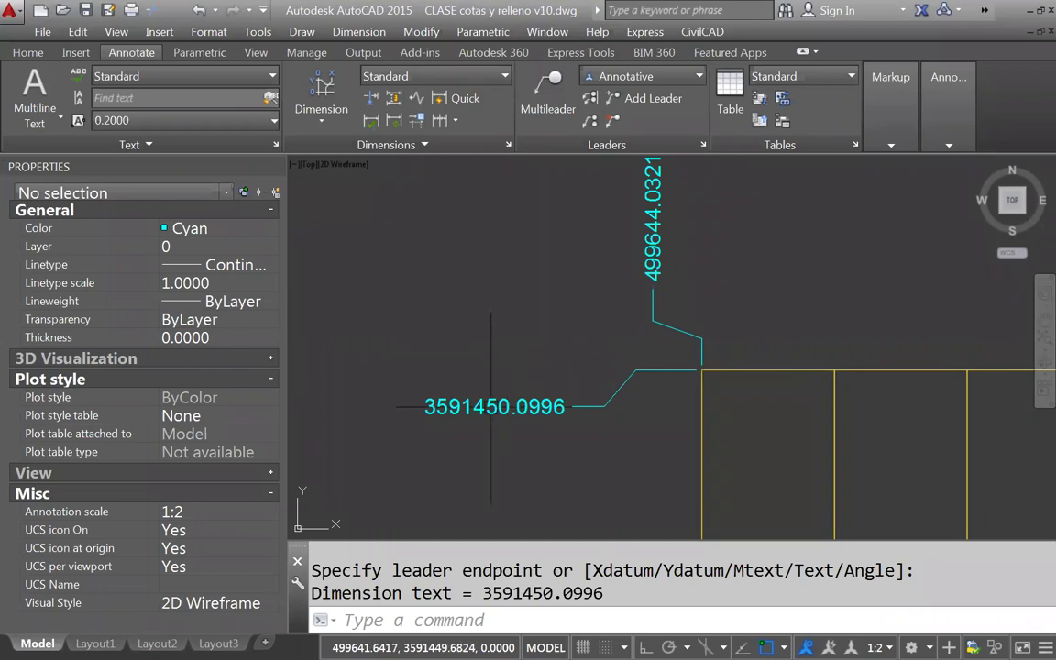
scroll(596, 312, "down", 4)
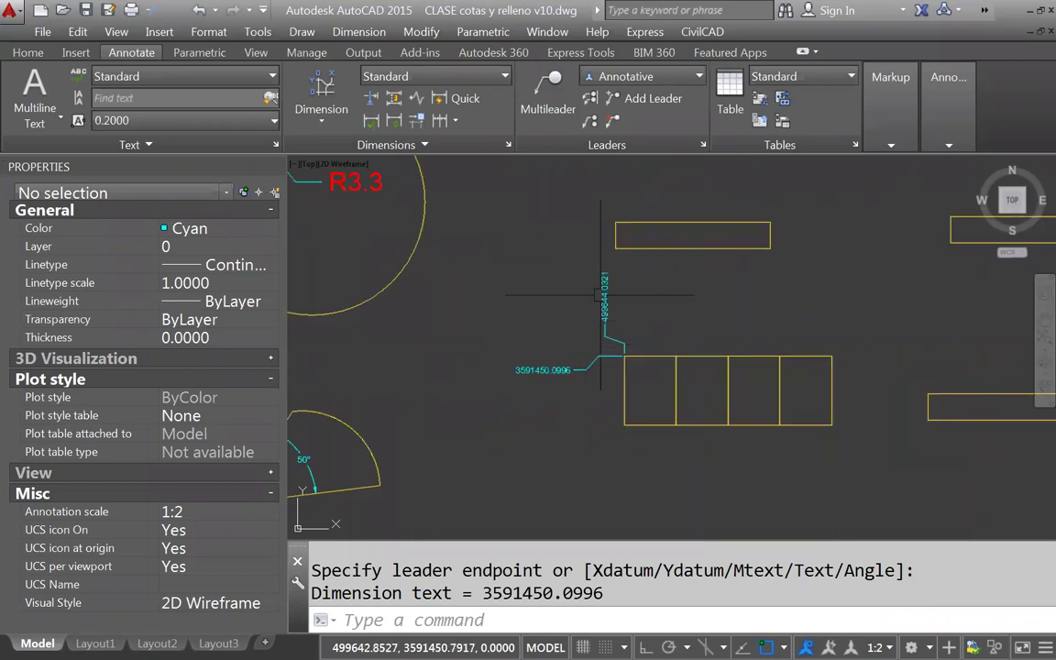
scroll(601, 295, "up", 4)
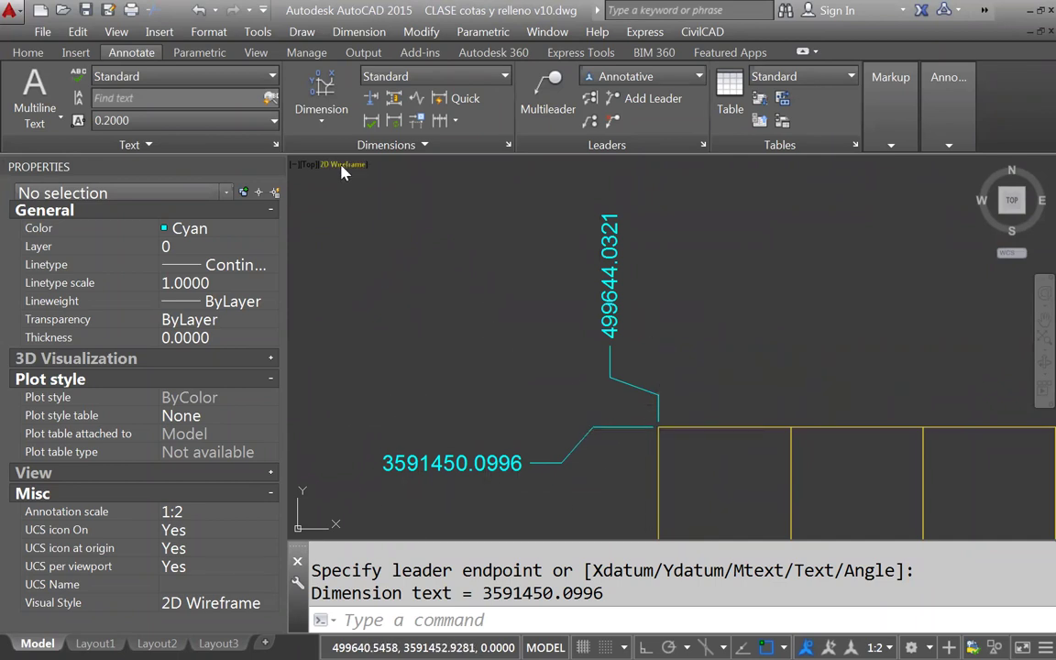
left_click(323, 112)
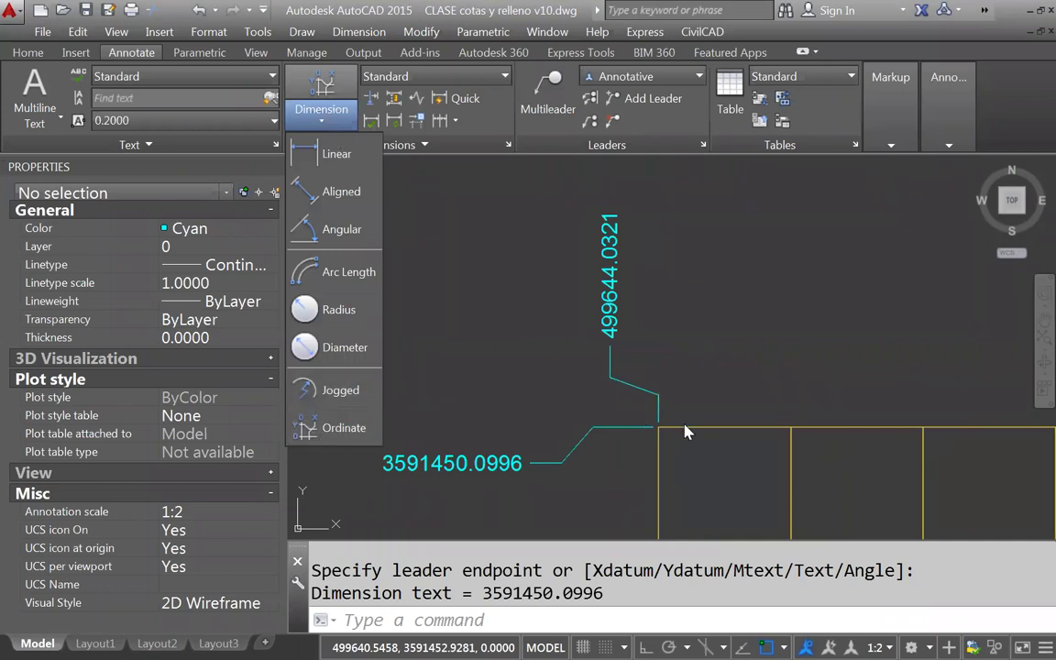
key("Escape")
scroll(671, 353, "down", 3)
scroll(653, 385, "down", 4)
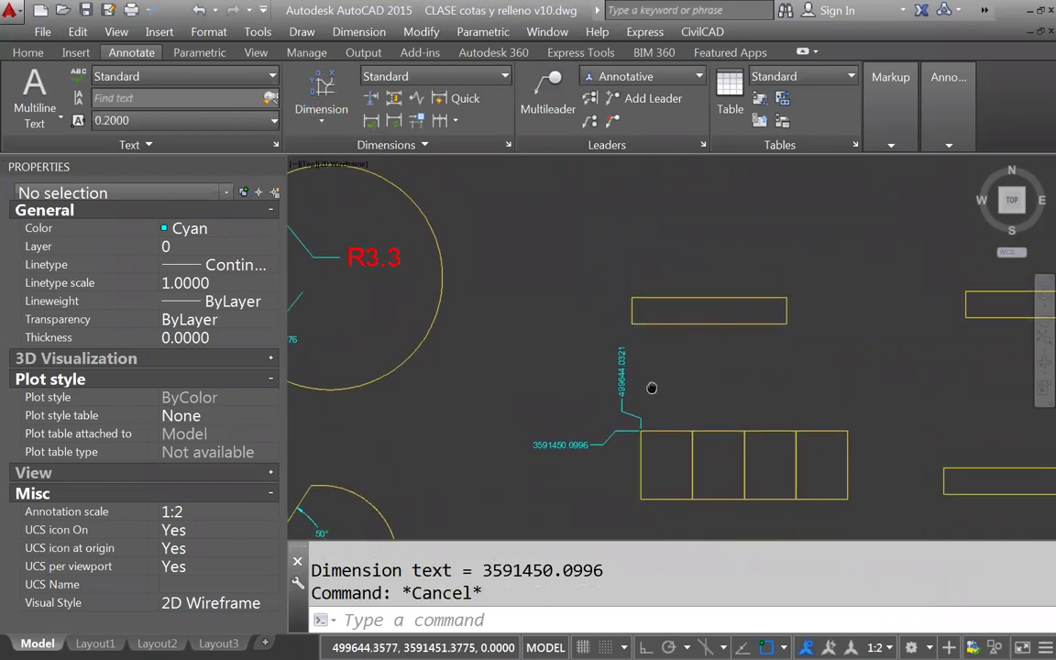
Add a horizontal linear dimension to the first segment of the left zigzag polyline, with its dimension line above the peak
scroll(582, 337, "up", 3)
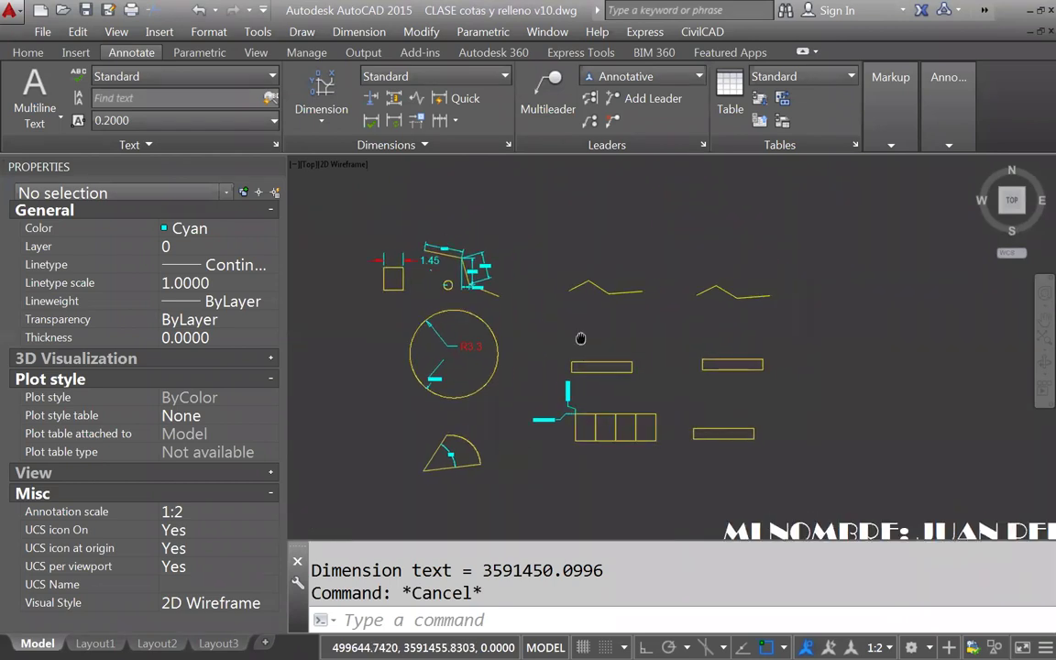
scroll(538, 296, "up", 2)
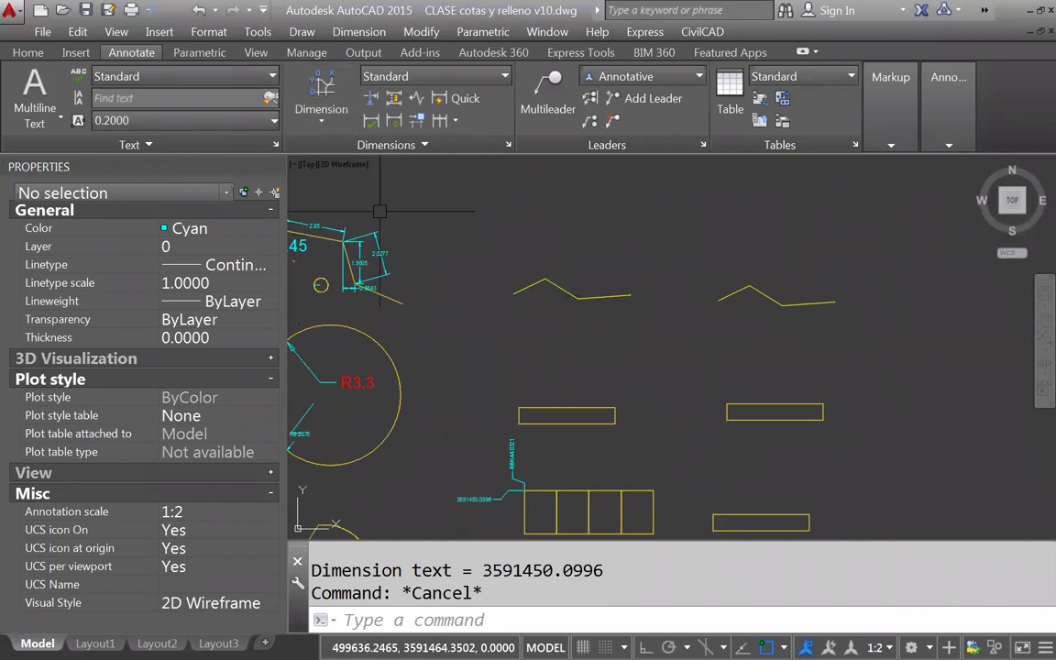
middle_click_drag(507, 272, 486, 259)
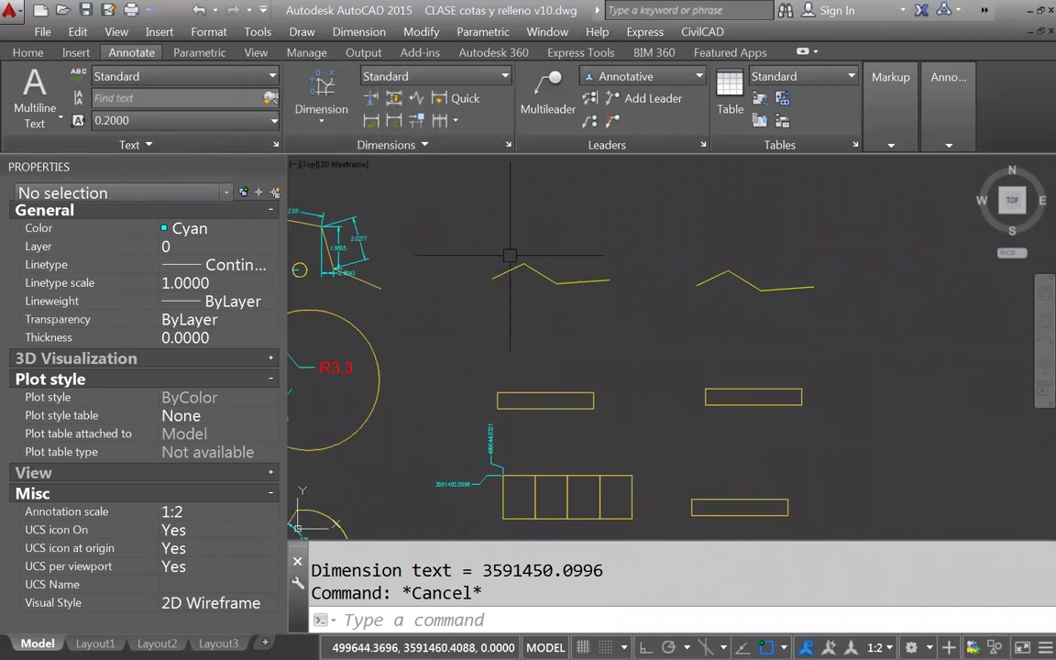
scroll(510, 255, "up", 5)
left_click(321, 112)
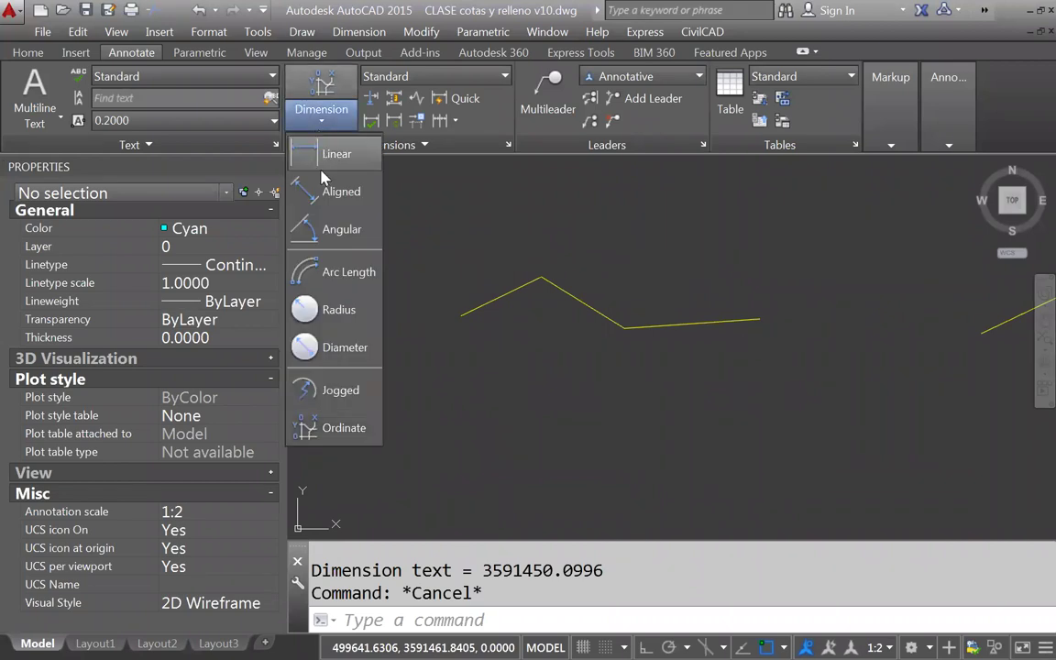
left_click(300, 154)
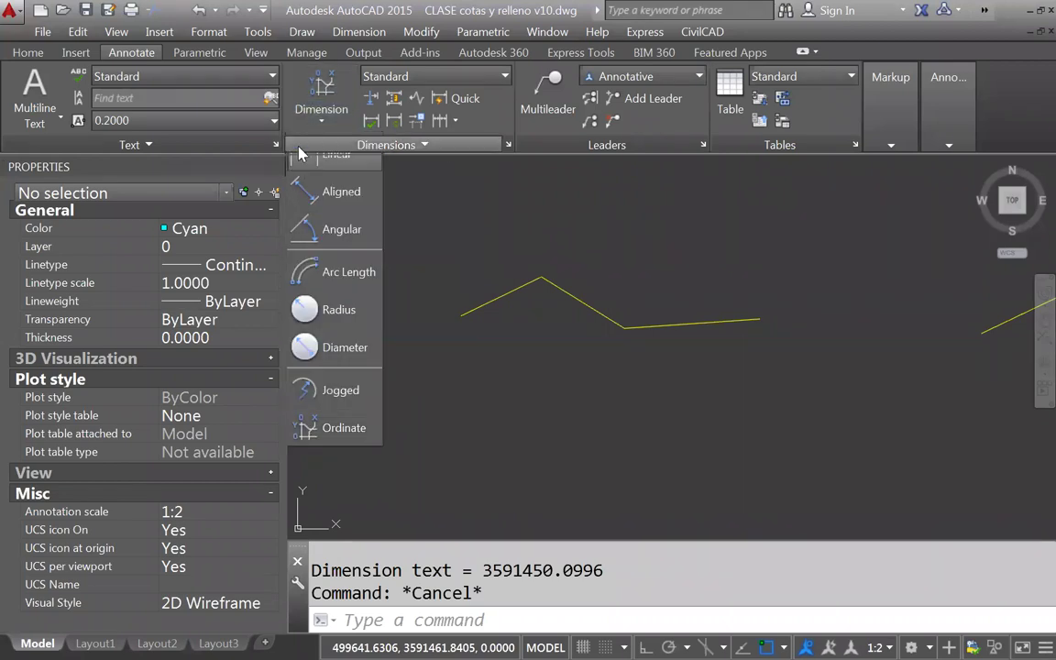
left_click(461, 316)
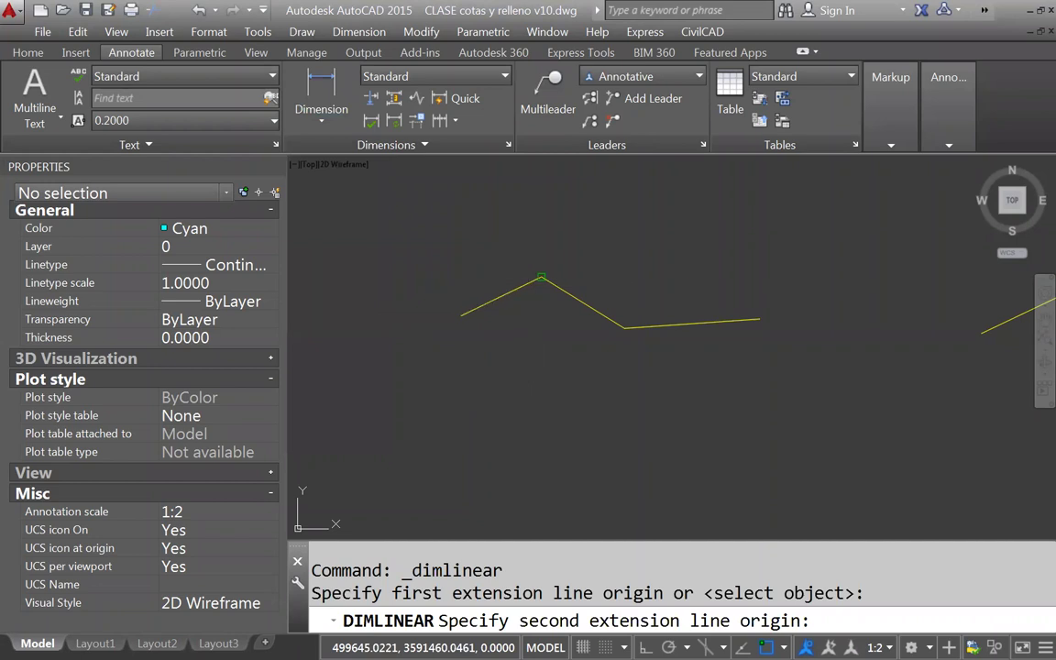
left_click(541, 276)
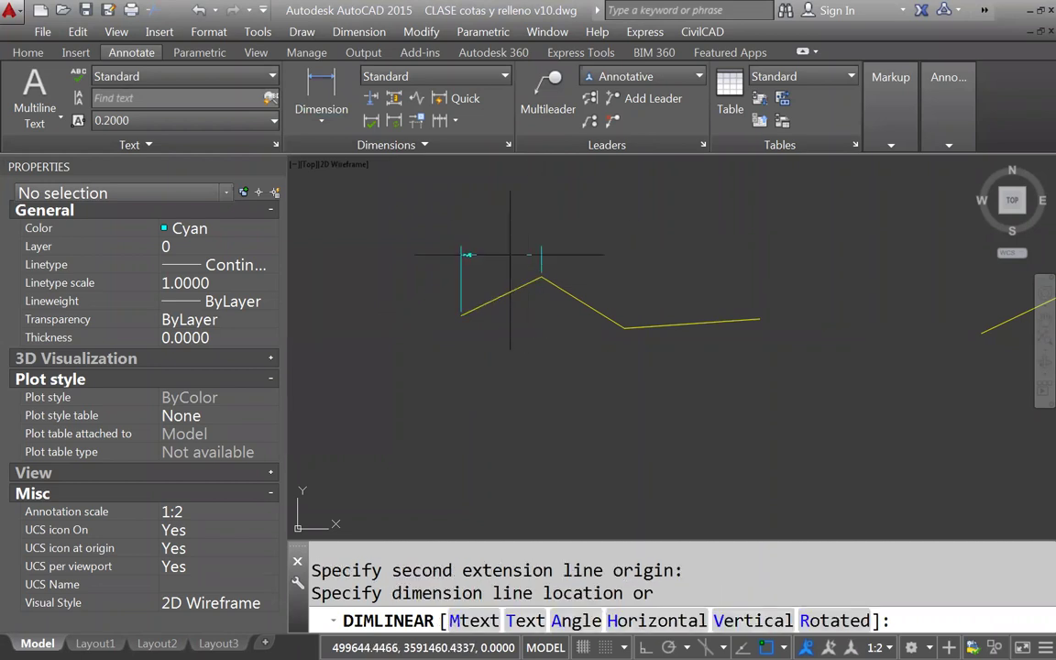
left_click(481, 221)
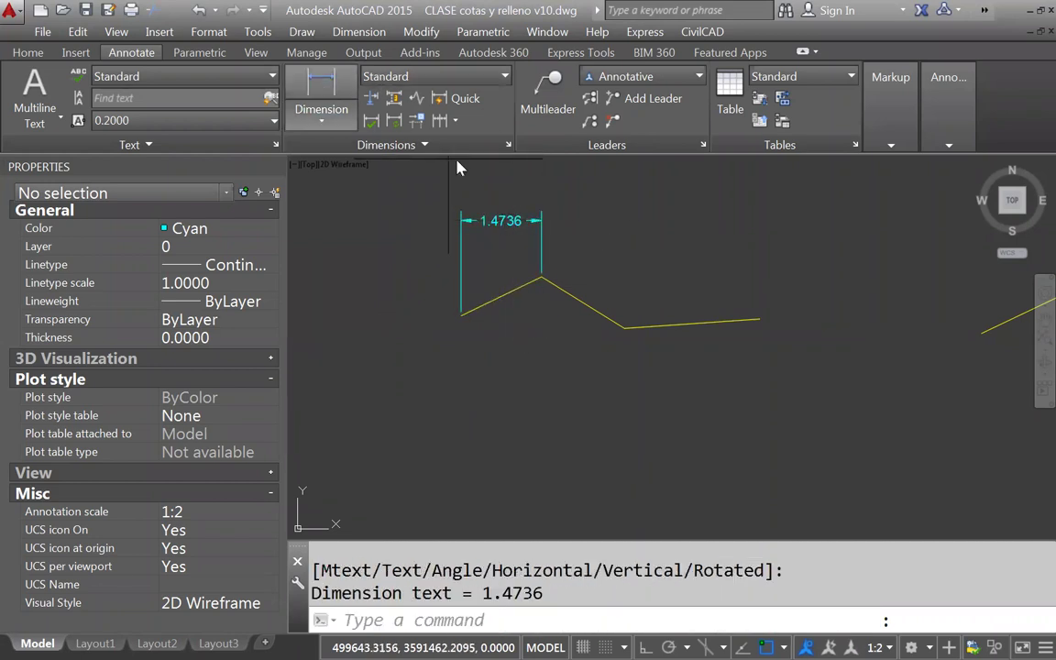
Add a horizontal linear dimension to the zigzag's middle segment, with its dimension line slightly lower than the first segment's
left_click(541, 276)
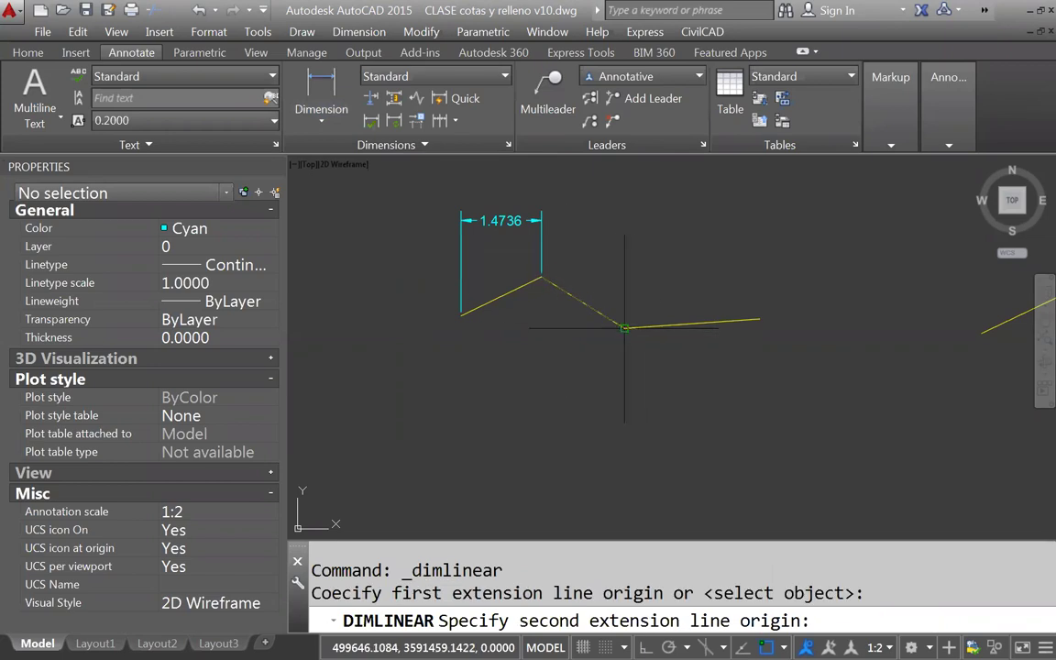
left_click(625, 327)
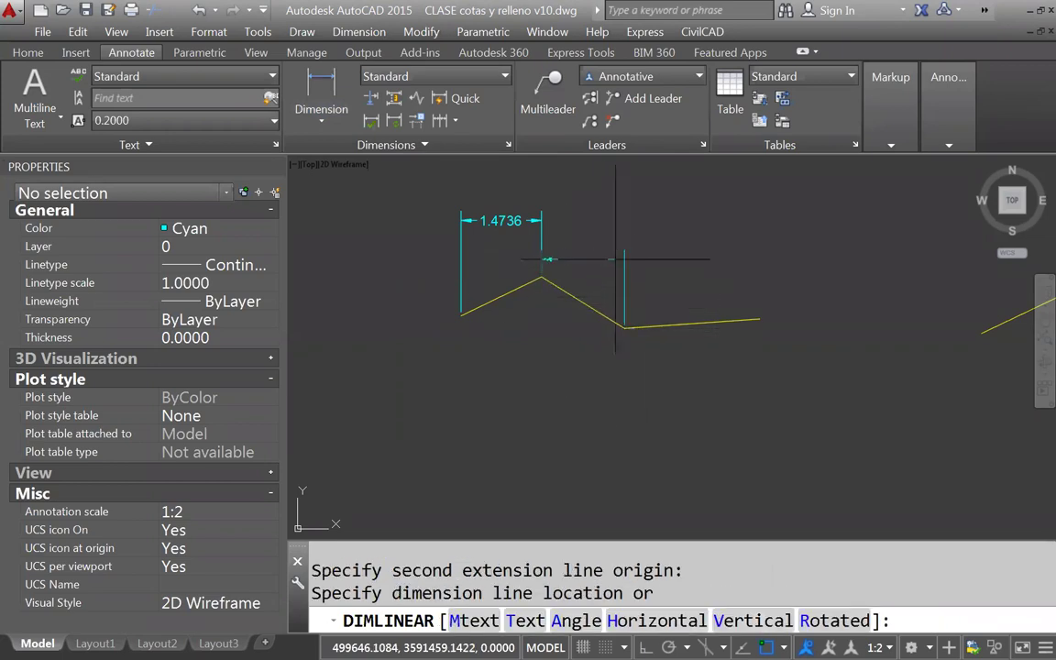
left_click(619, 252)
Add a horizontal linear dimension to the zigzag's last segment, with its dimension line slightly lower than the middle segment's
right_click(630, 235)
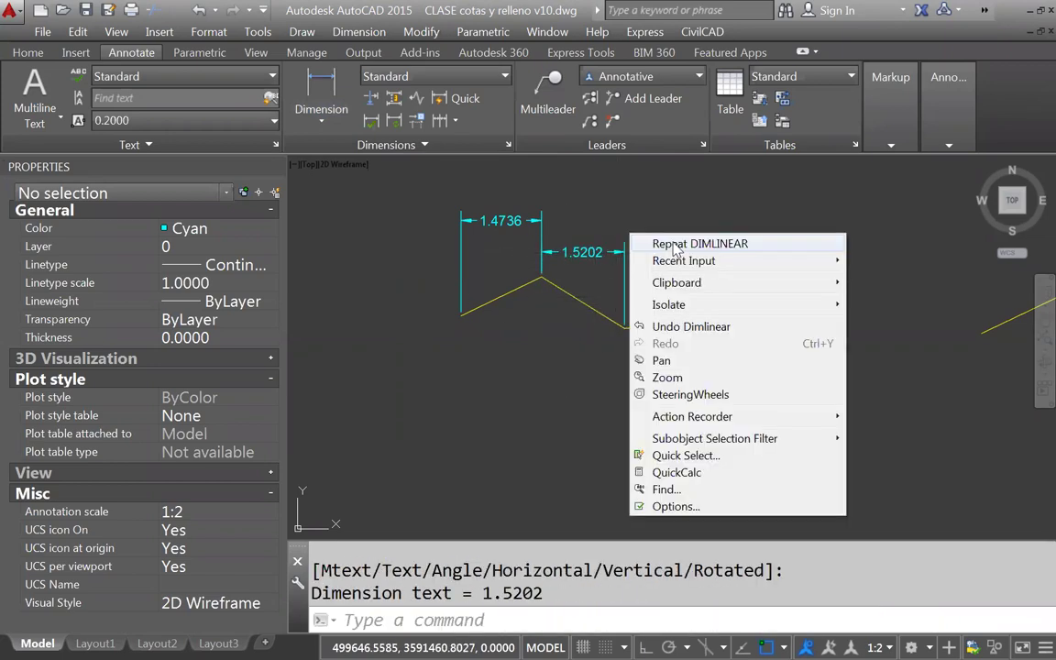
left_click(676, 246)
left_click(623, 326)
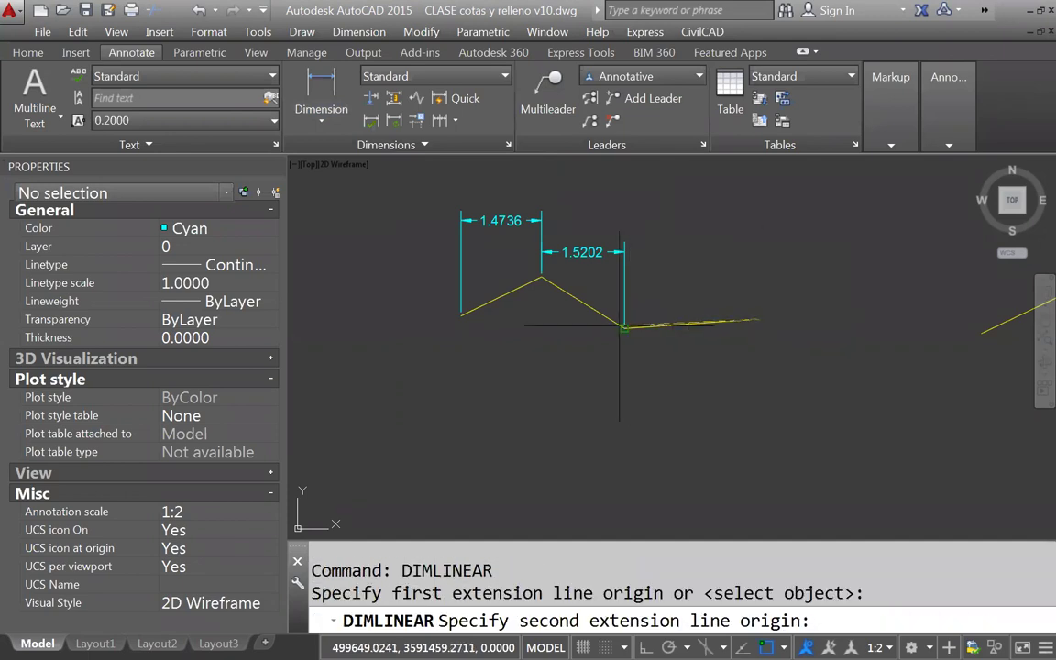
scroll(620, 329, "up", 5)
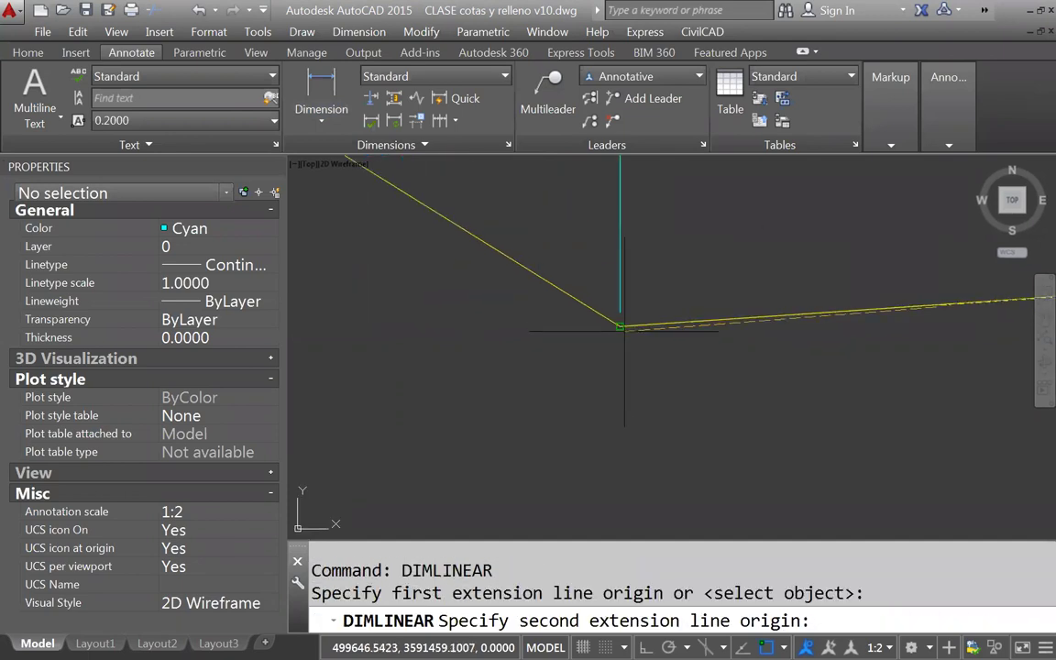
scroll(620, 326, "down", 3)
left_click(758, 319)
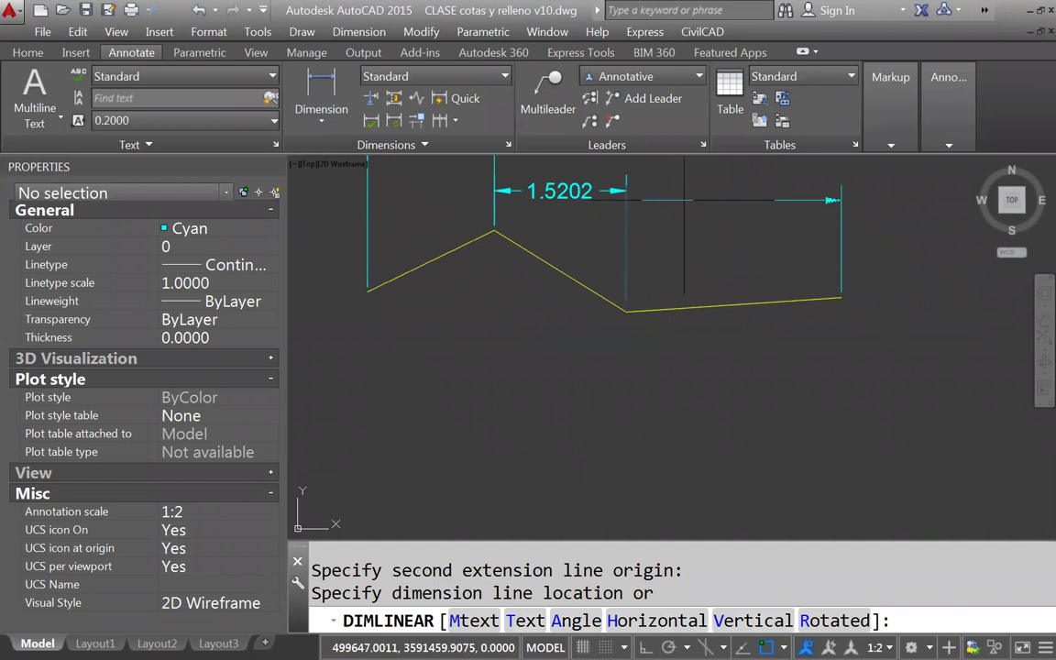
left_click(631, 212)
middle_click_drag(632, 261, 623, 374)
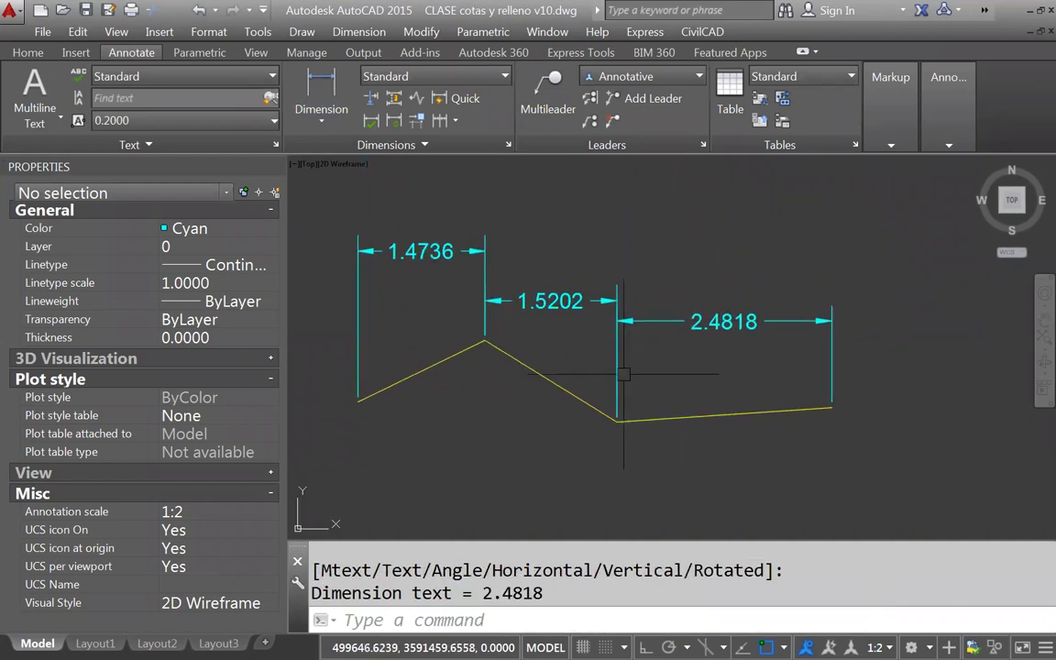
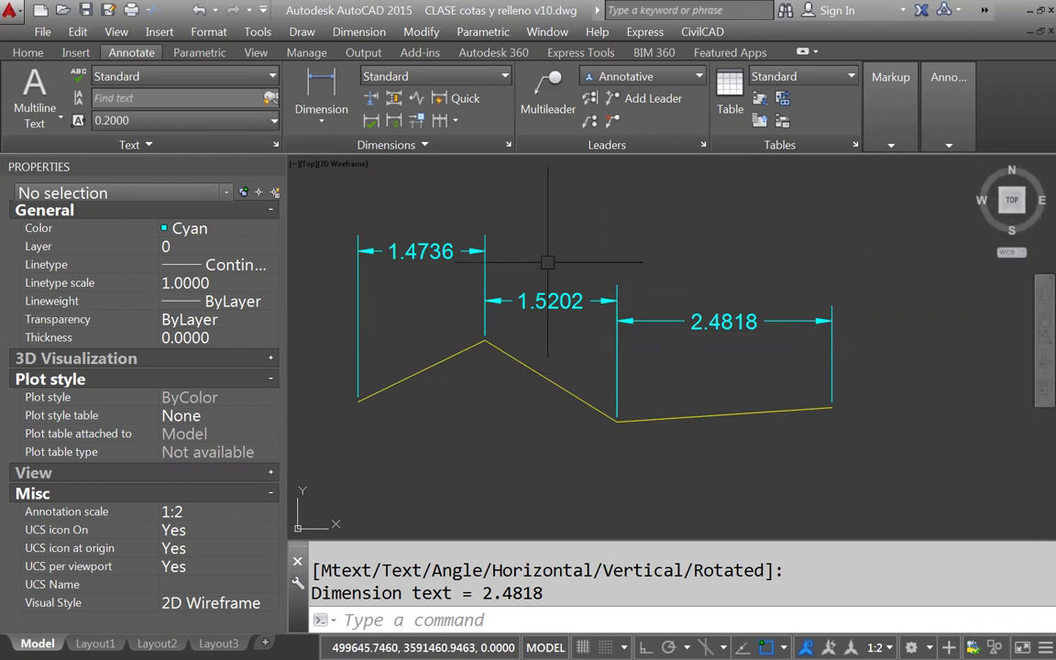
Try lining up the zigzag's three staggered dimensions using Adjust Space with a spacing of 0, and undo the alignment
middle_click_drag(555, 266, 584, 280)
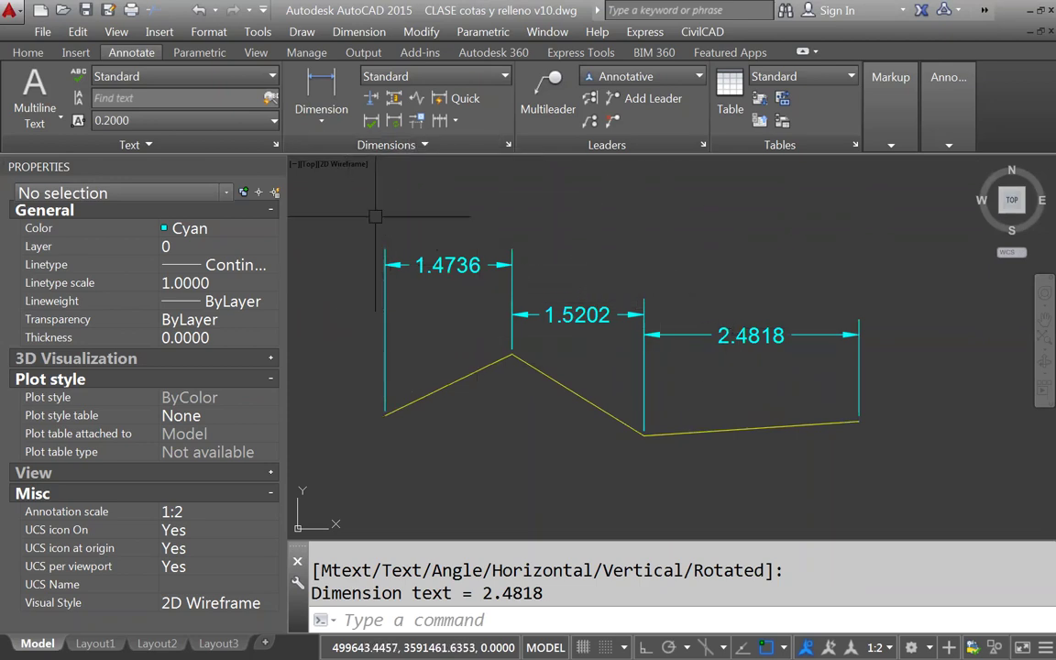
left_click(394, 99)
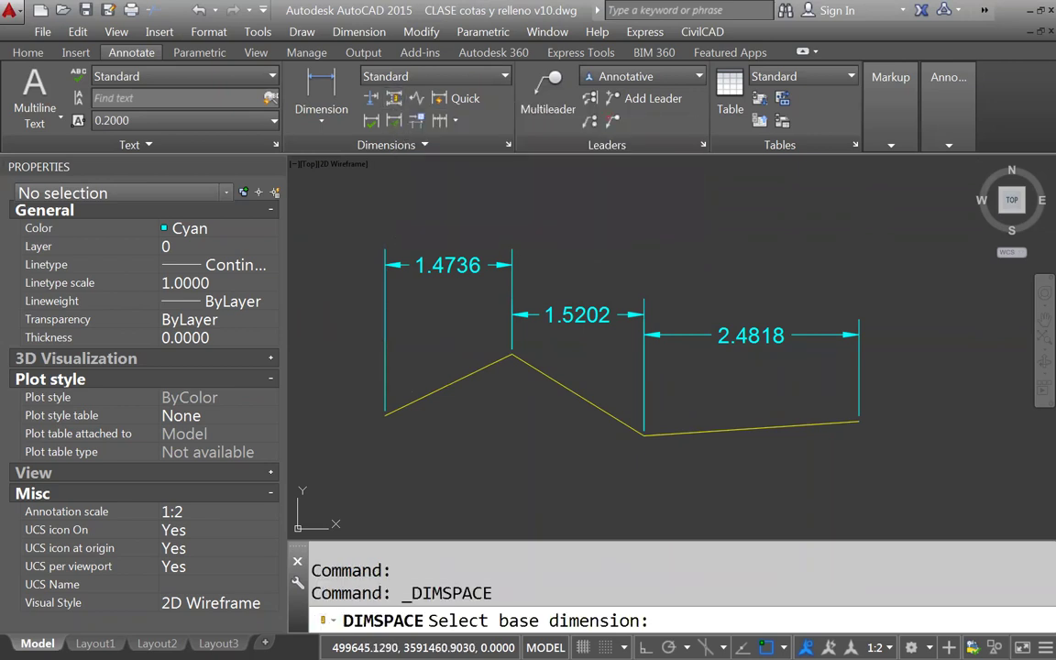
left_click(514, 278)
left_click(558, 324)
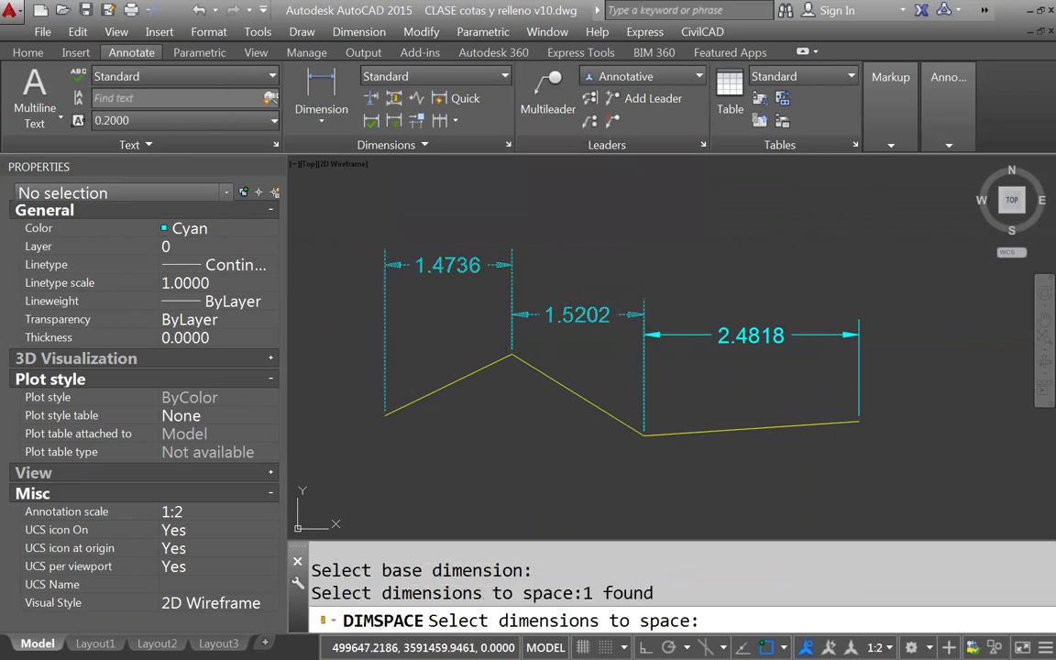
left_click(709, 340)
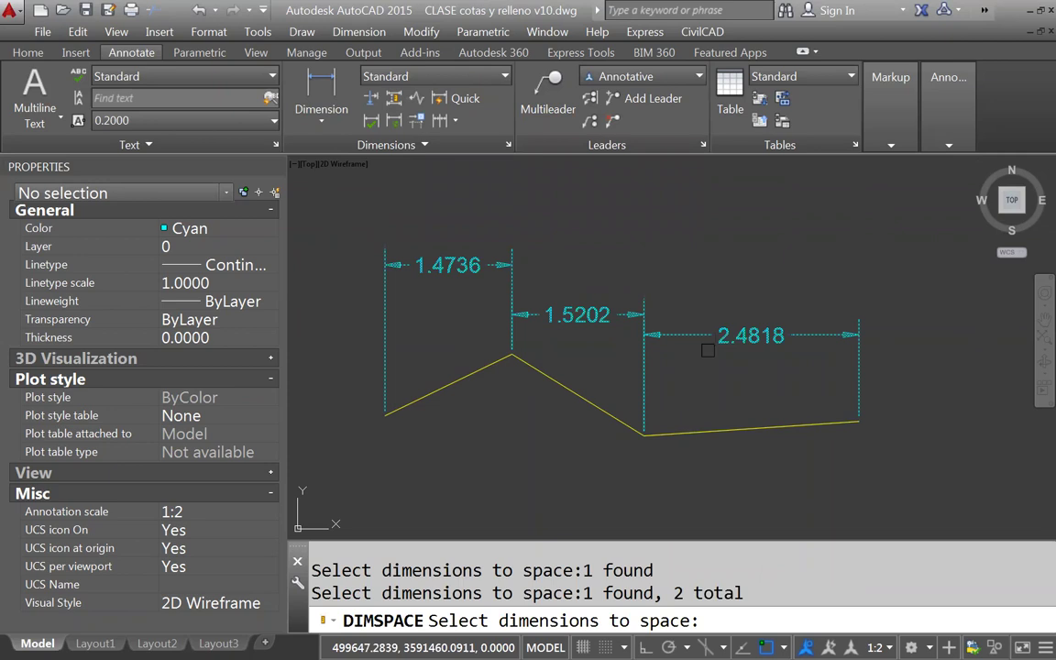
key("Return")
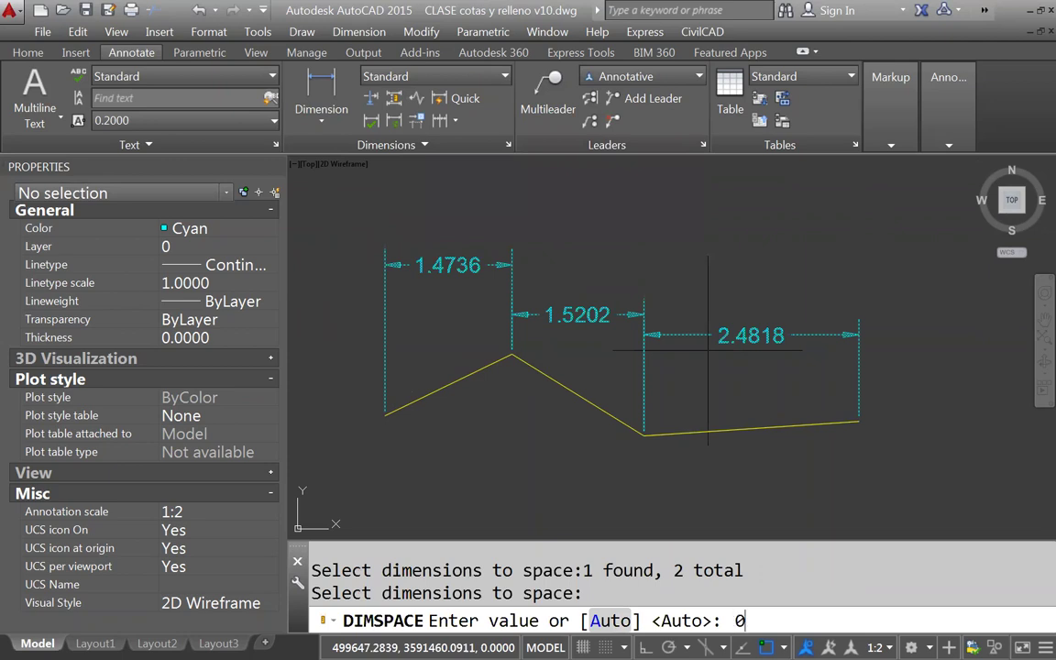
key("Return")
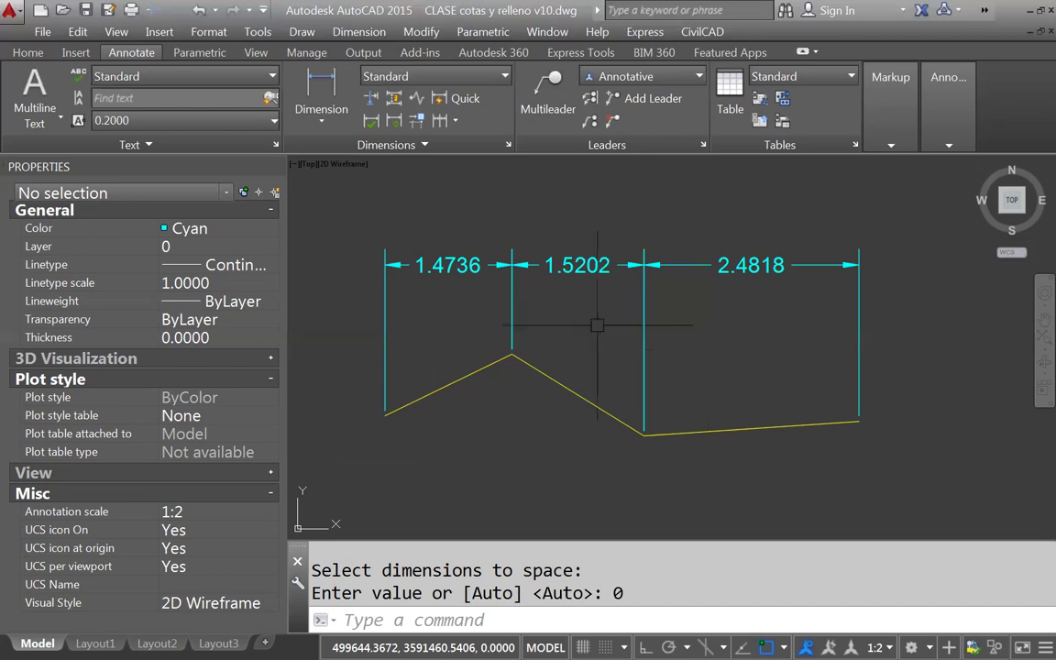
left_click(197, 10)
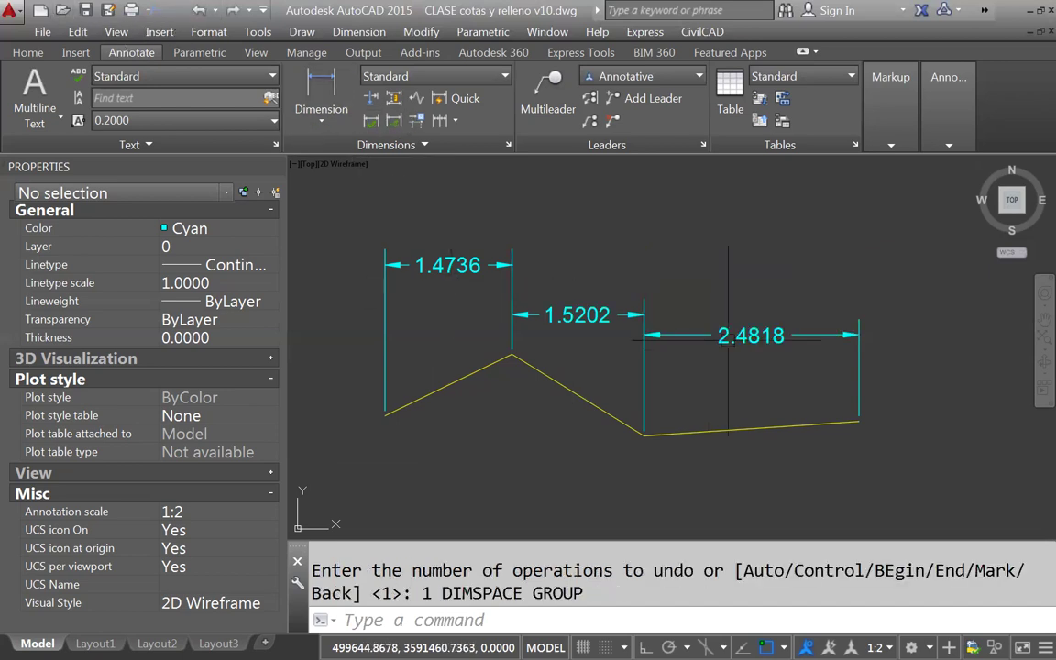
Align the middle and last segment dimensions with the first segment's dimension as base, using Adjust Space with a value of 0
left_click(394, 99)
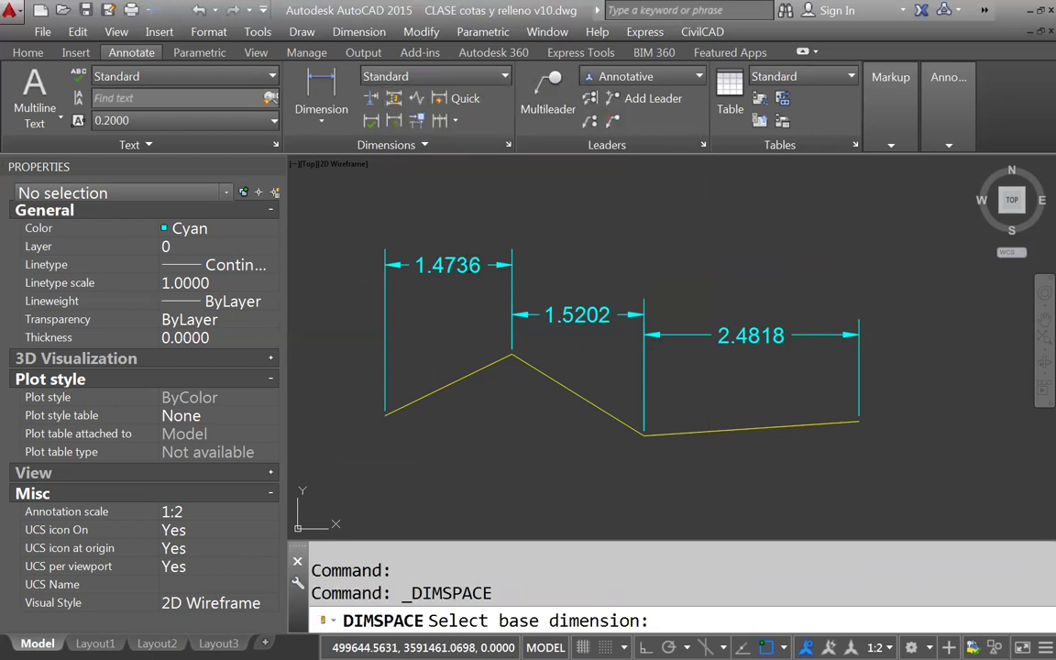
left_click(471, 259)
left_click(605, 315)
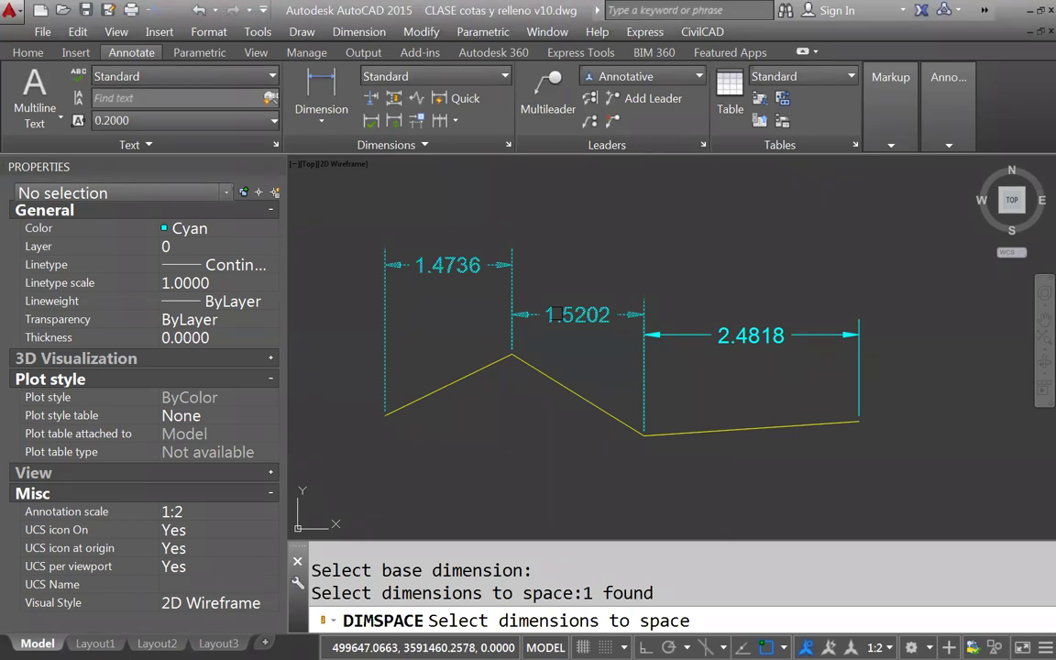
left_click(689, 334)
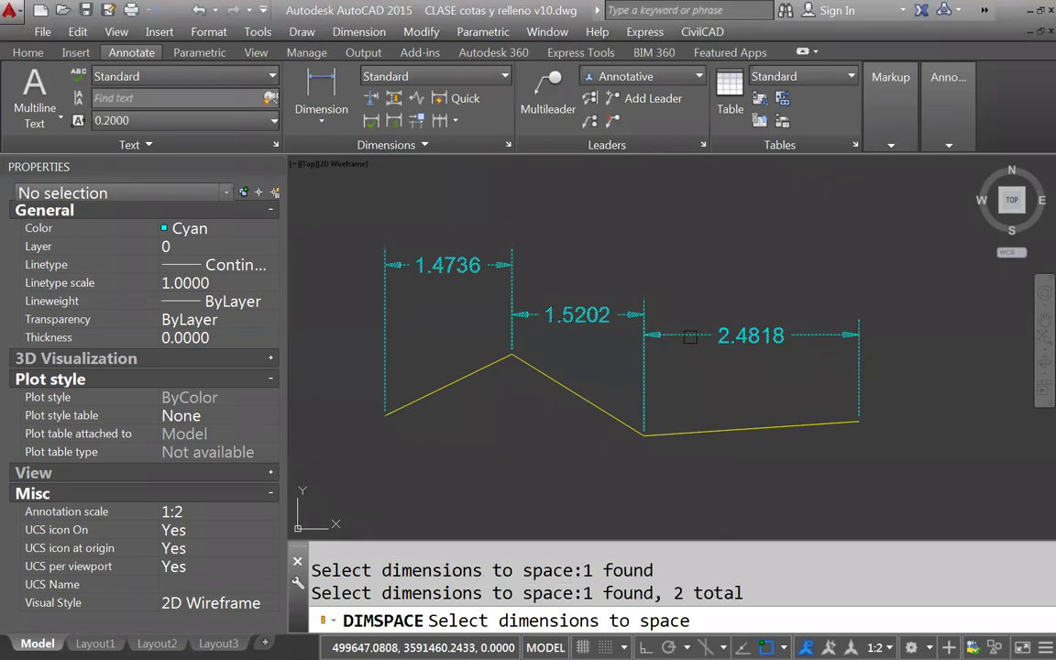
key("Return")
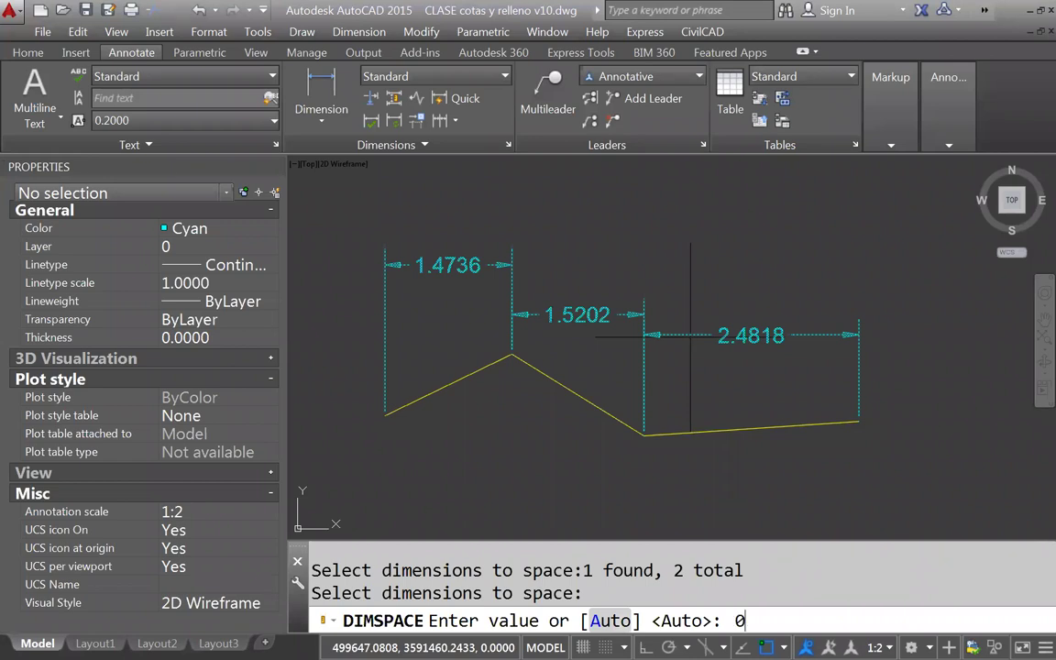
type("0")
key("Return")
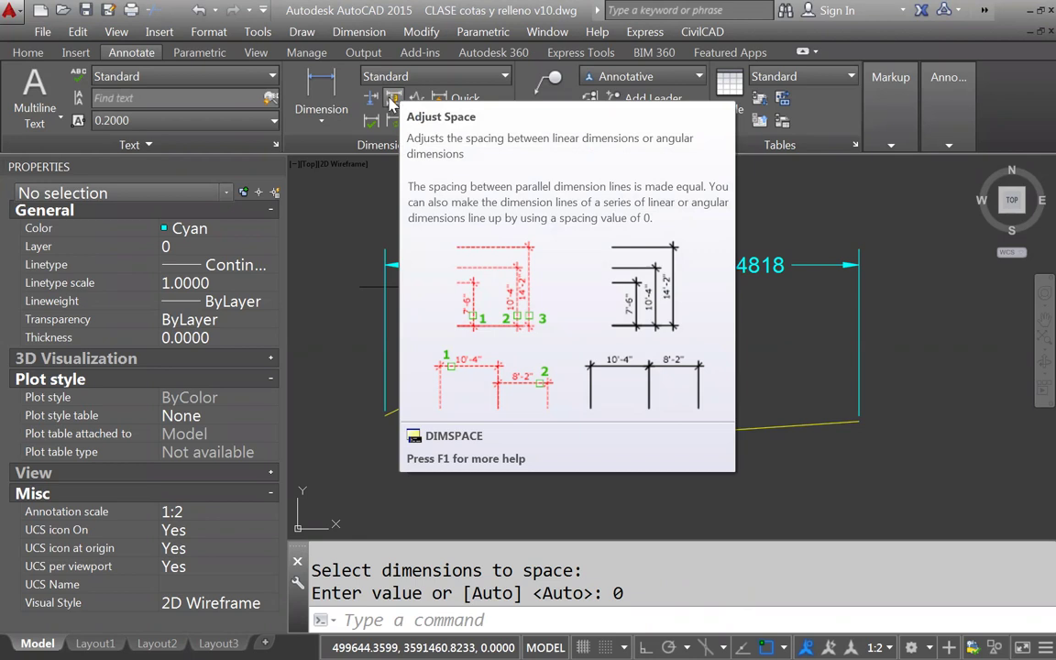
Add a horizontal linear dimension above the top edge of the narrow rectangle located above the four-part rectangle
scroll(394, 413, "down", 3)
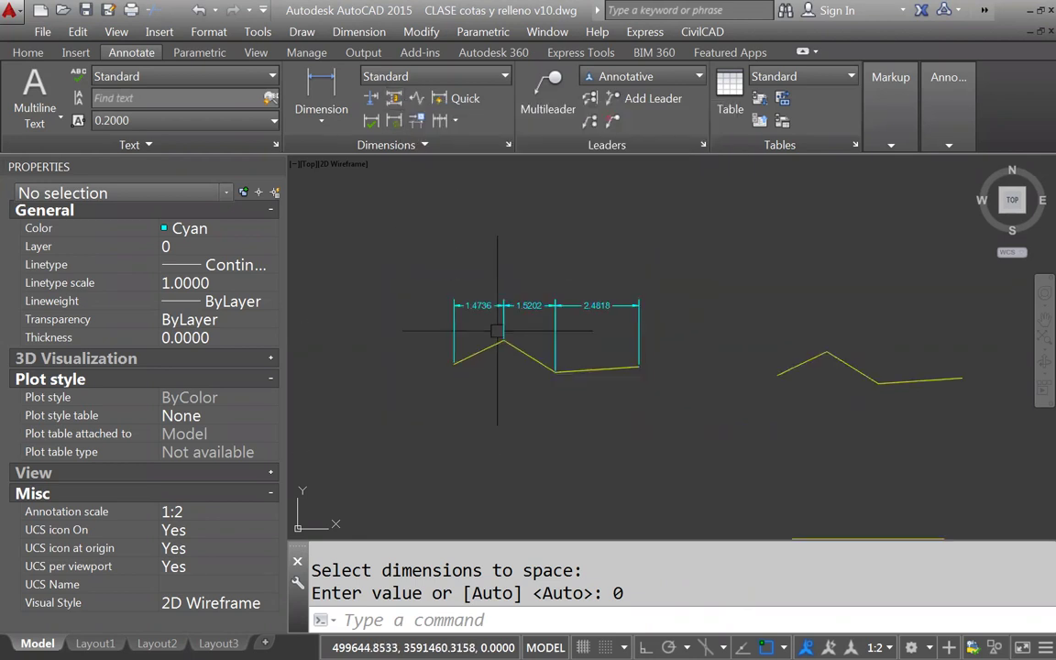
scroll(483, 454, "up", 4)
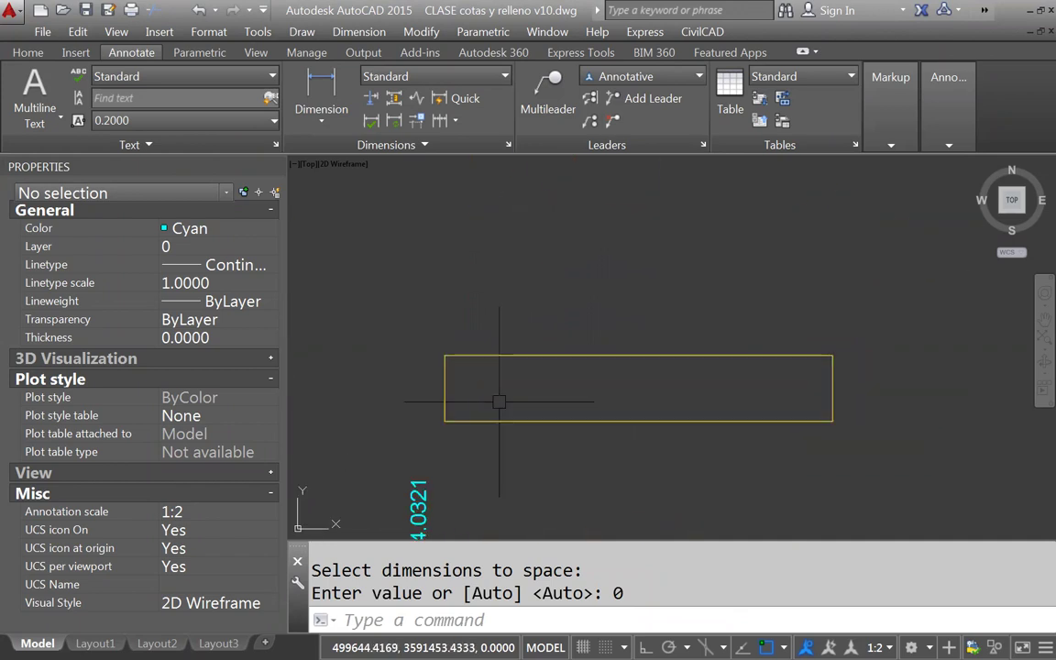
left_click(321, 92)
left_click(445, 355)
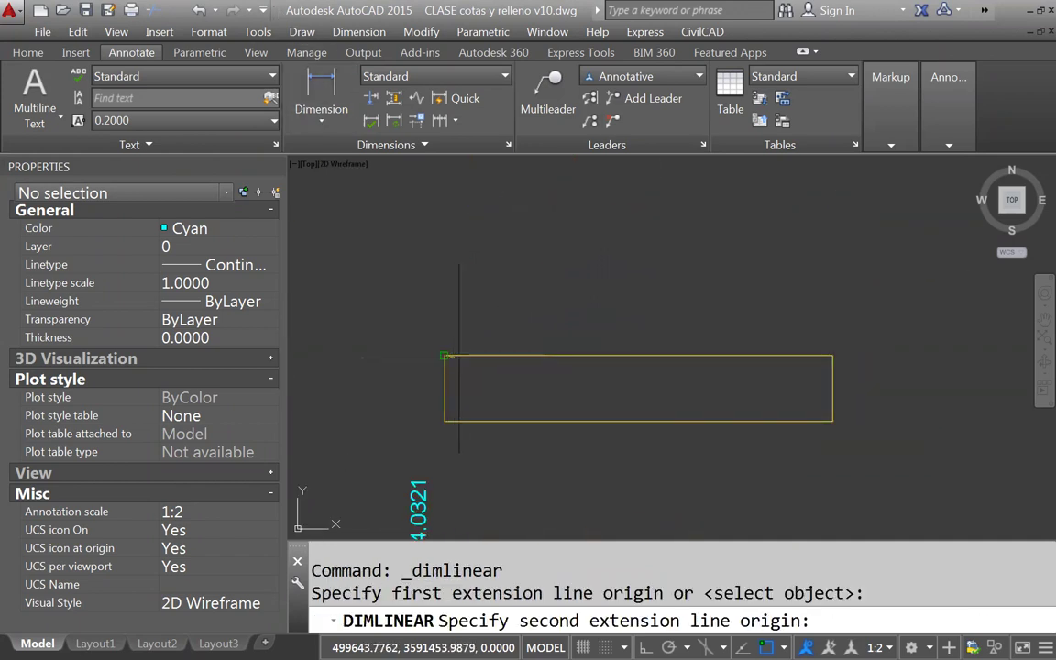
left_click(831, 356)
left_click(829, 273)
Add a horizontal linear dimension above the top edge of the upper-right narrow rectangle
scroll(577, 275, "down", 4)
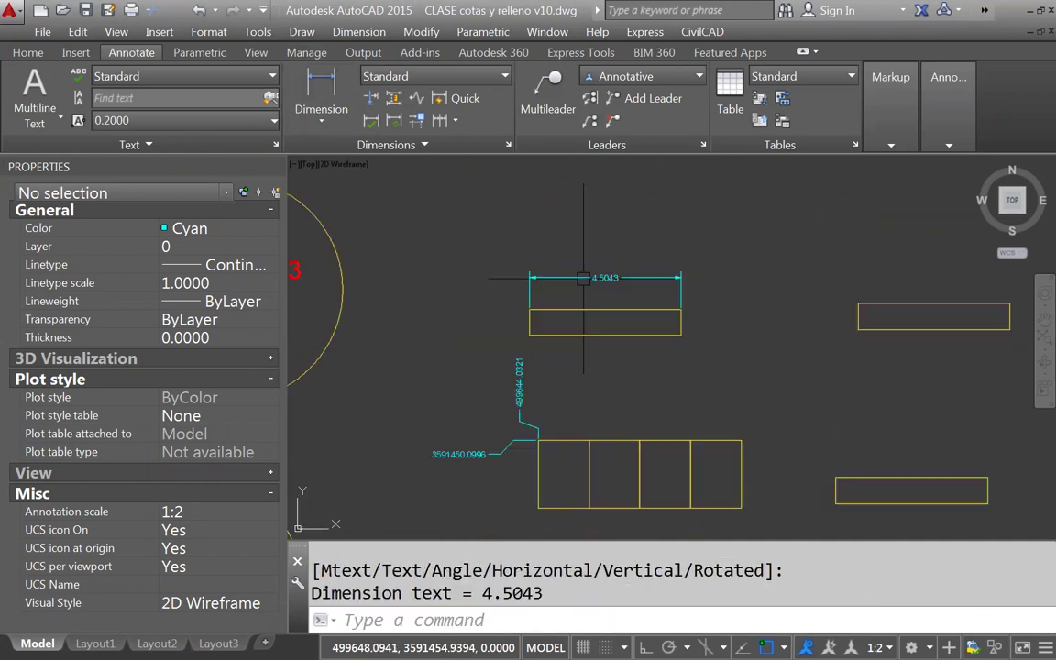
right_click(734, 304)
left_click(779, 309)
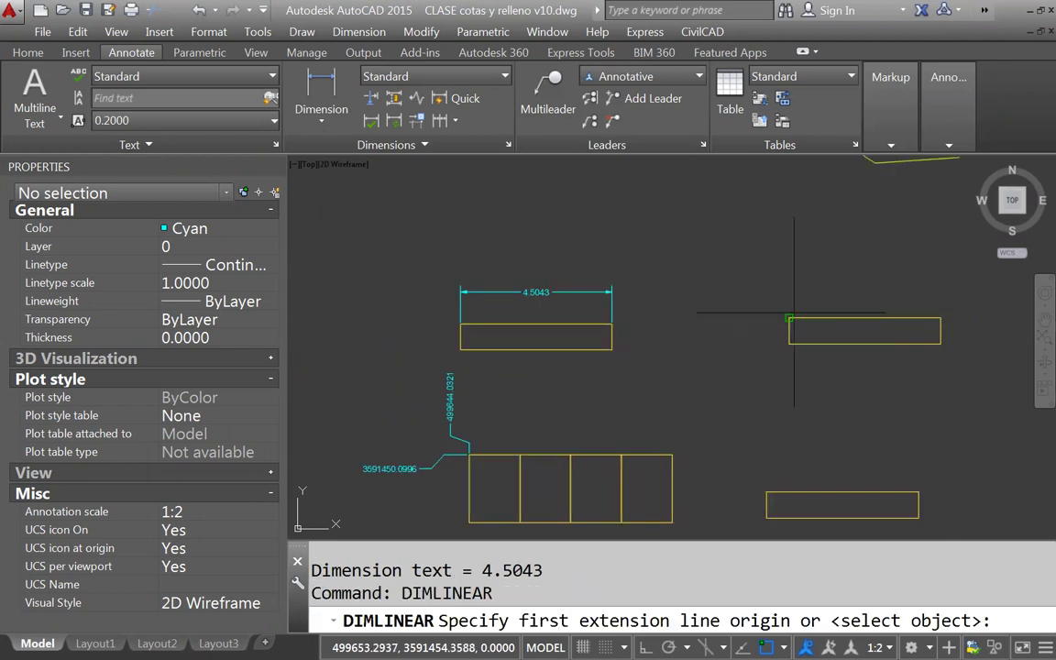
left_click(790, 318)
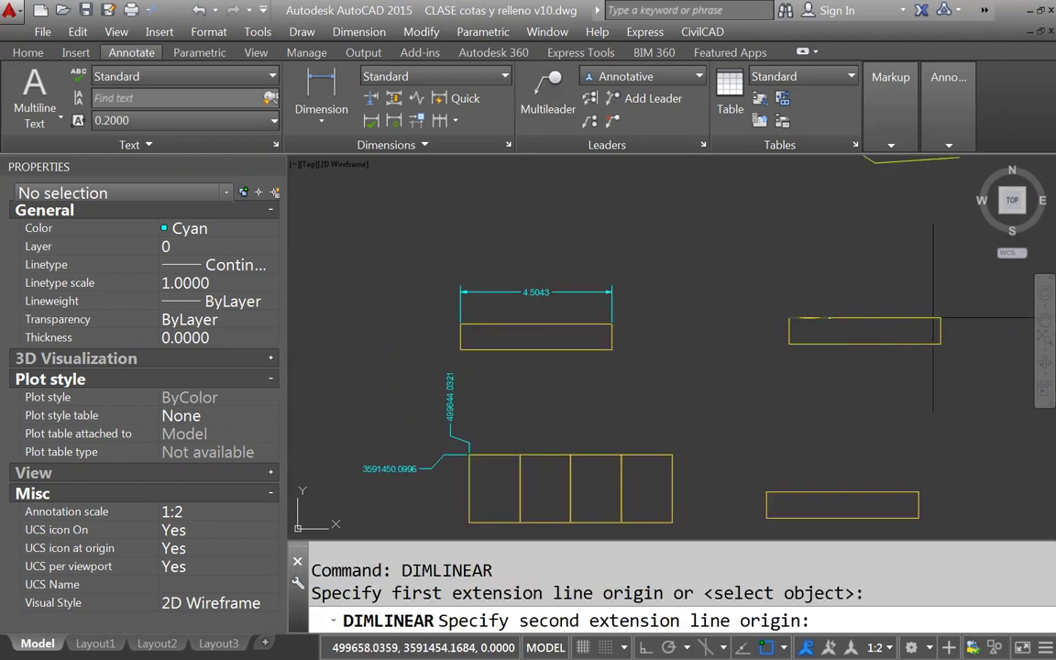
left_click(937, 318)
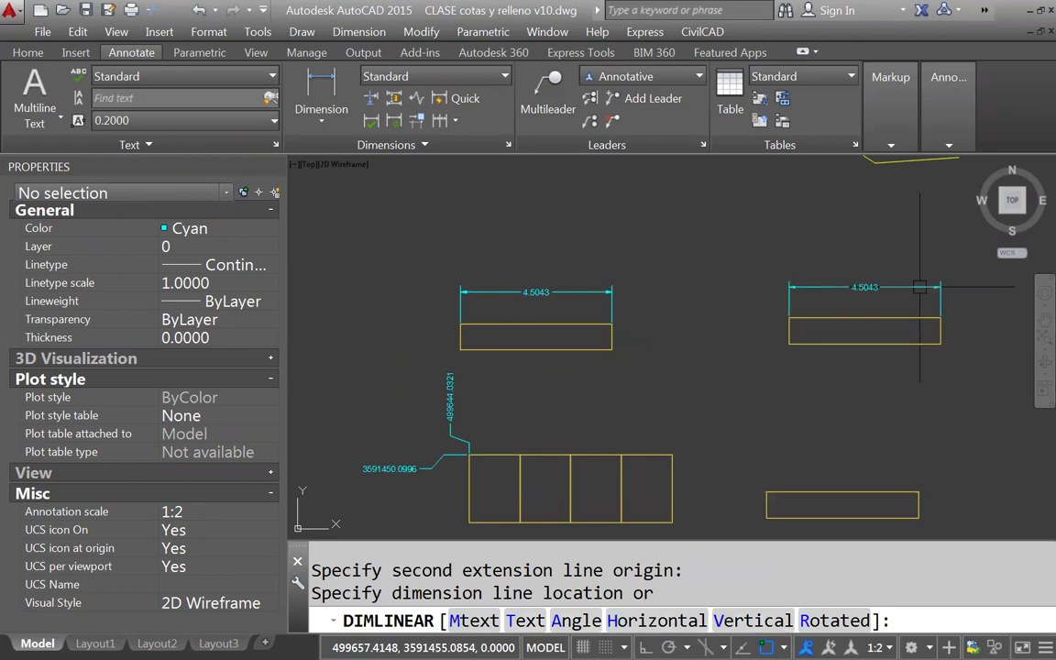
left_click(919, 287)
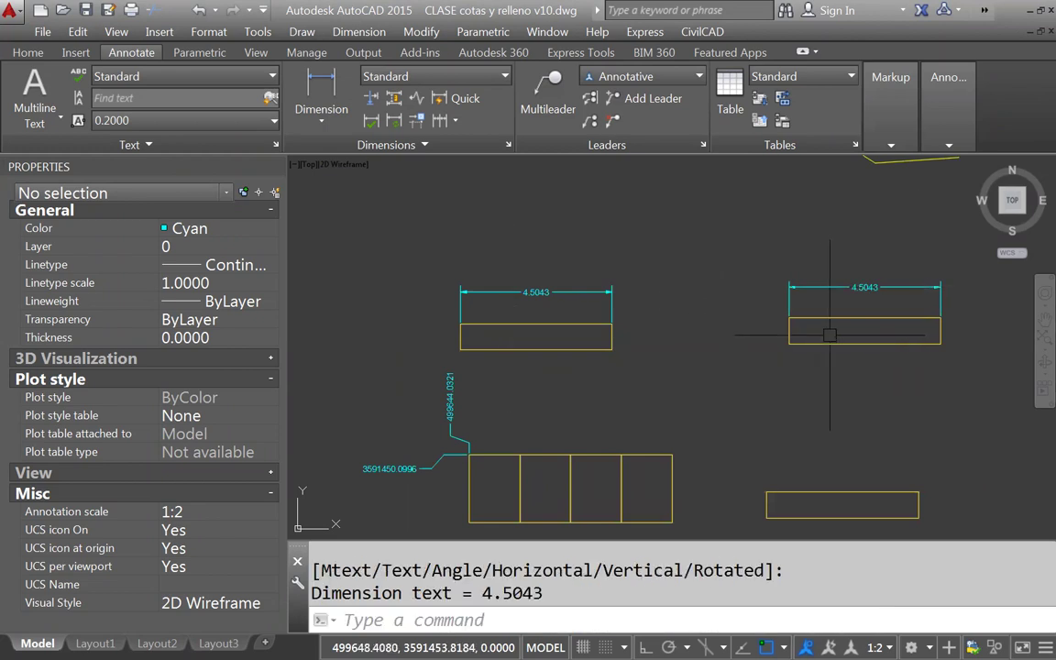
Add a horizontal linear dimension above the top edge of the narrow rectangle beside the four-part rectangle
left_click(321, 97)
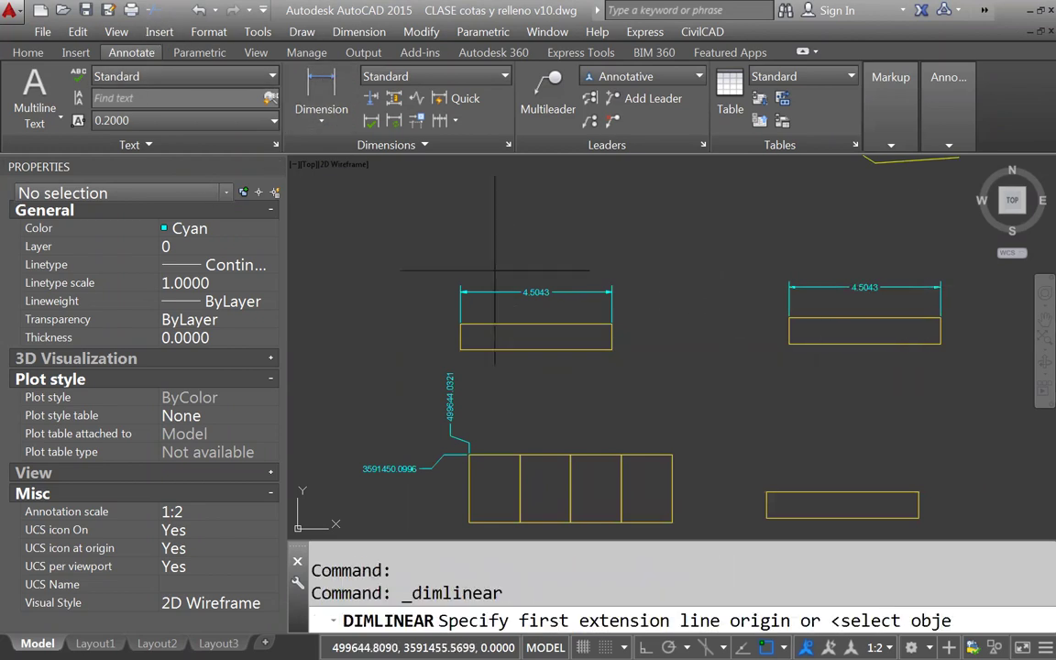
left_click(768, 493)
left_click(919, 492)
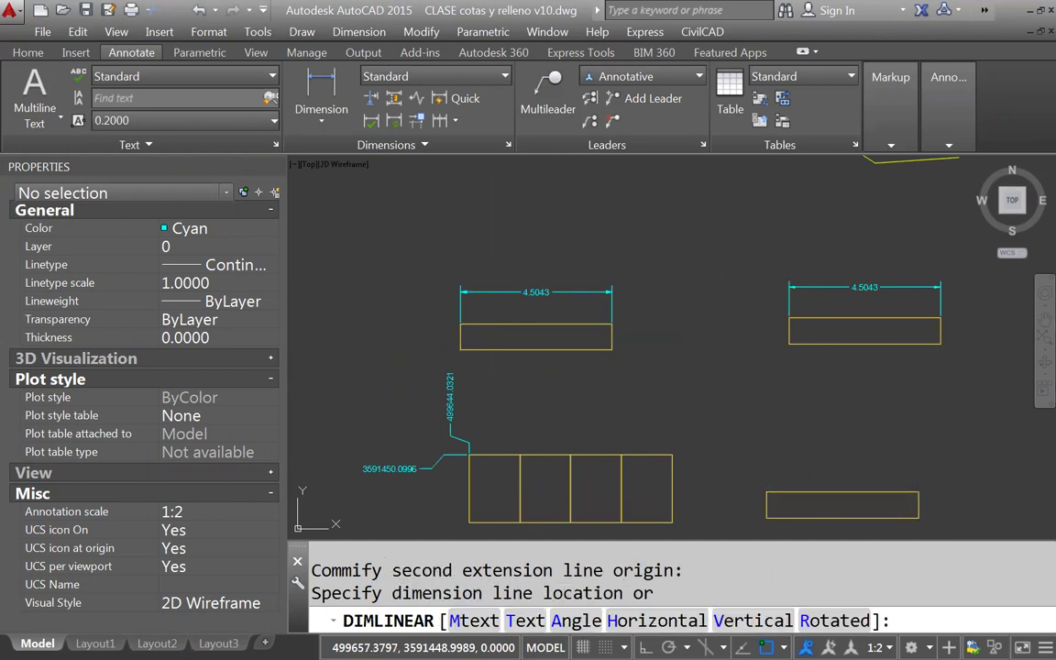
left_click(830, 459)
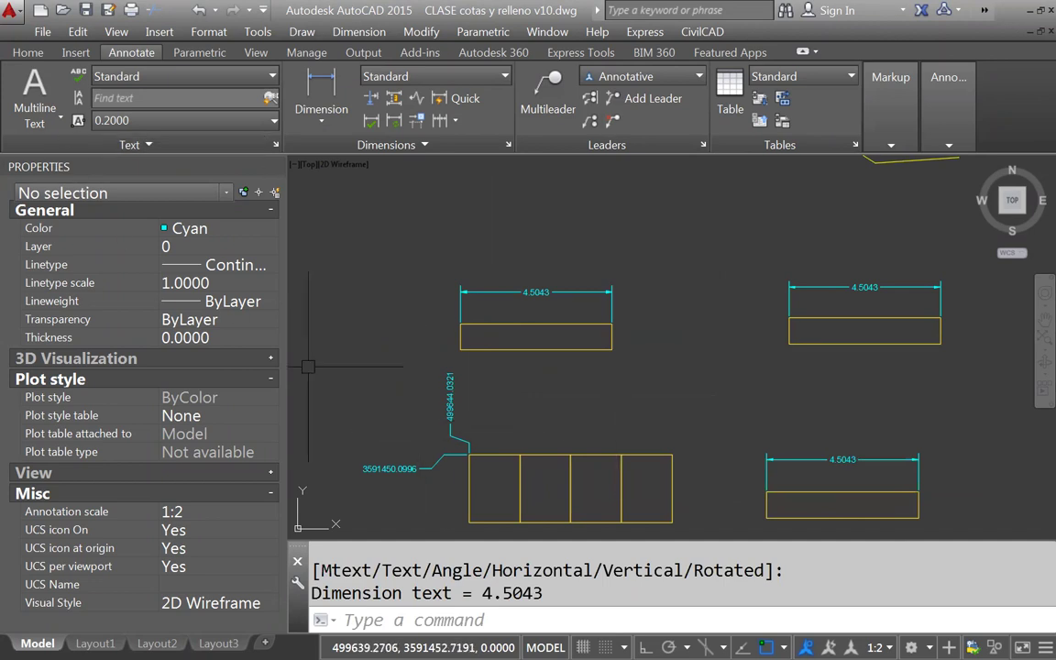
Draw a vertical line crossing the dimension line above the narrow rectangle over the four-part rectangle, near its left arrowhead
left_click(29, 52)
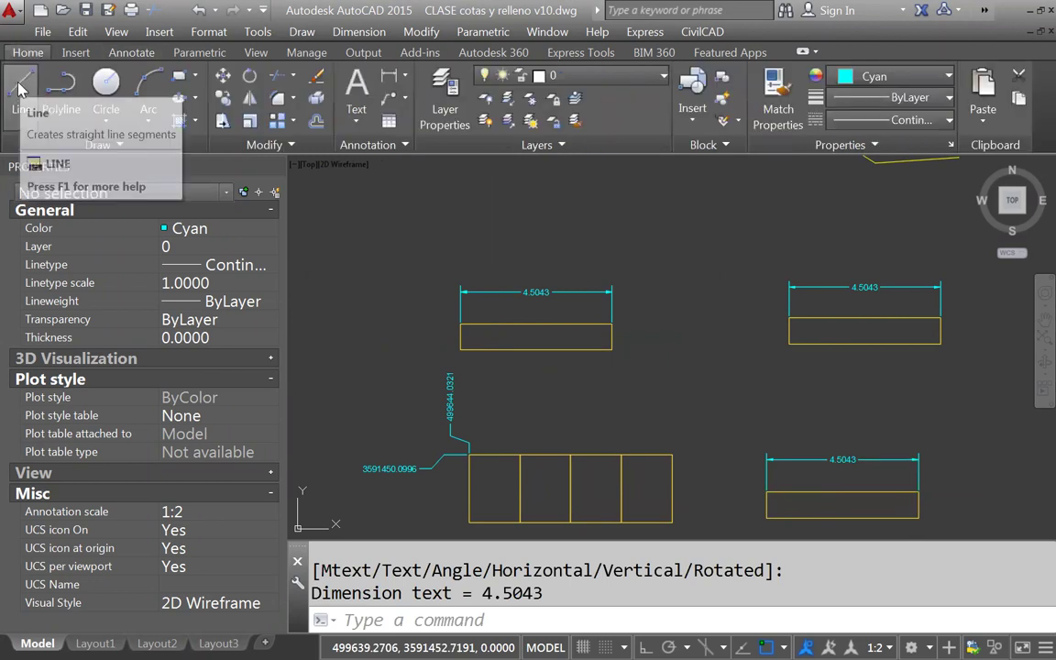
left_click(21, 87)
scroll(485, 312, "up", 4)
left_click(489, 314)
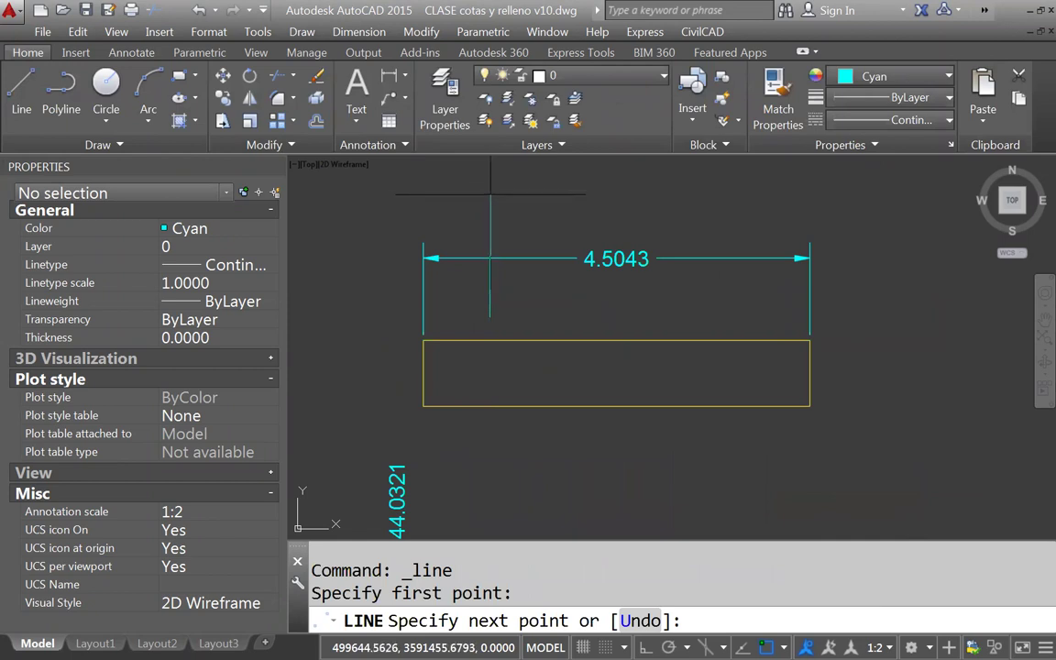
left_click(491, 199)
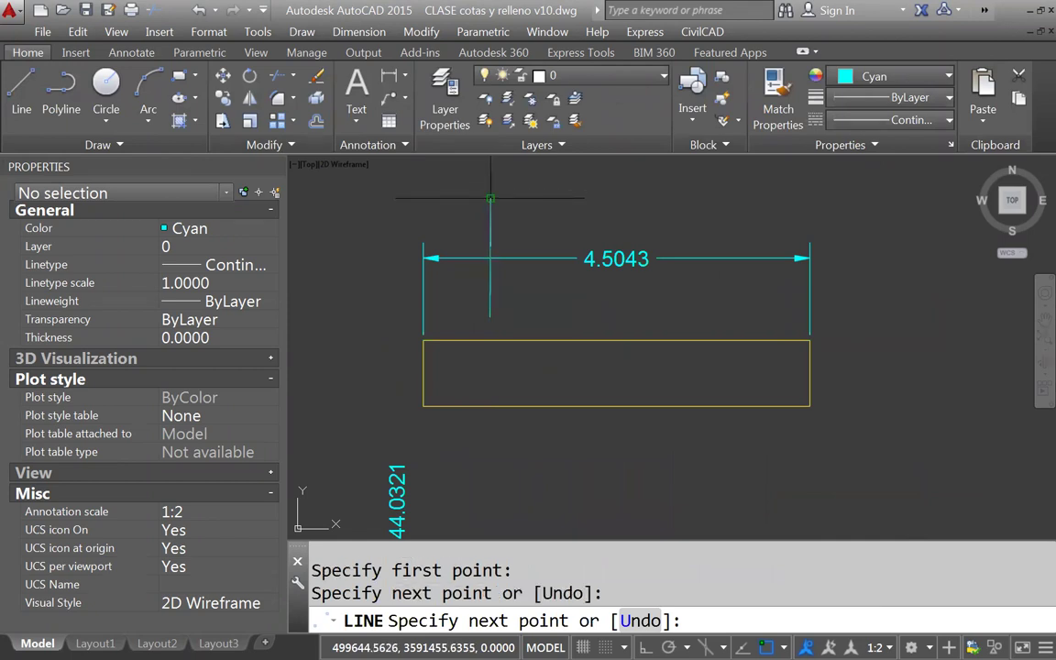
key("Return")
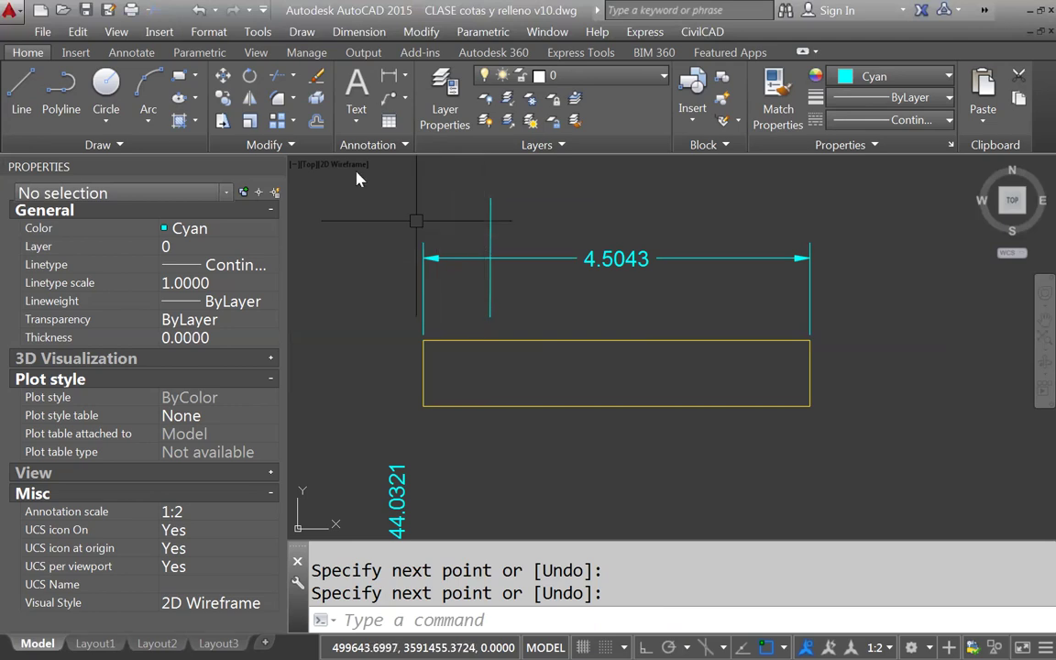
Break the narrow rectangle's dimension where the vertical line crosses it, using Dimension Break with that line as the breaking object
left_click(406, 146)
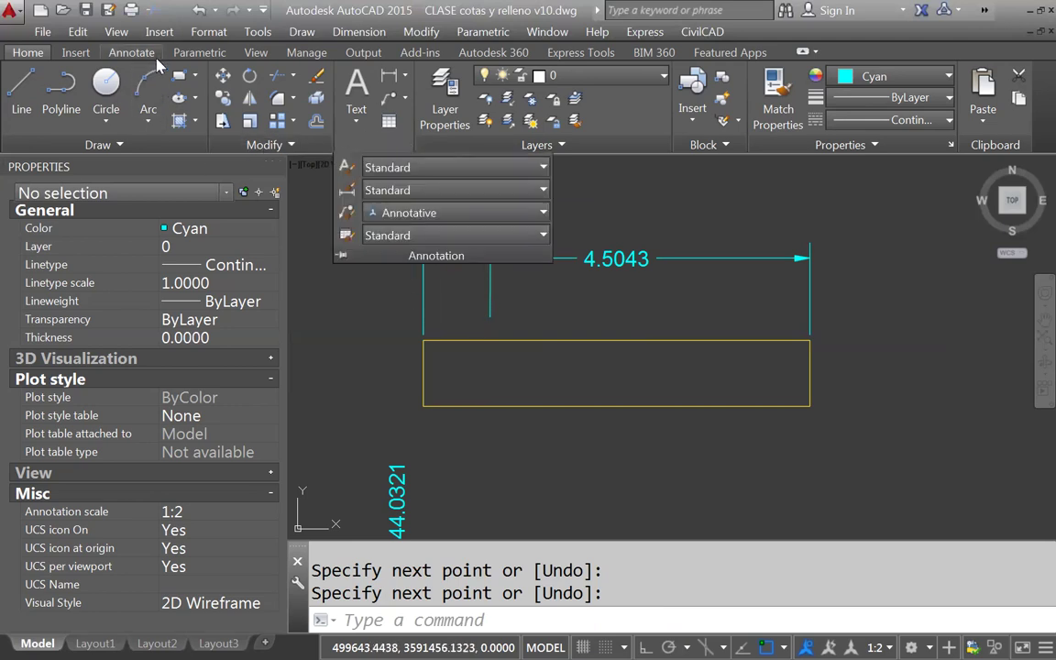
left_click(128, 52)
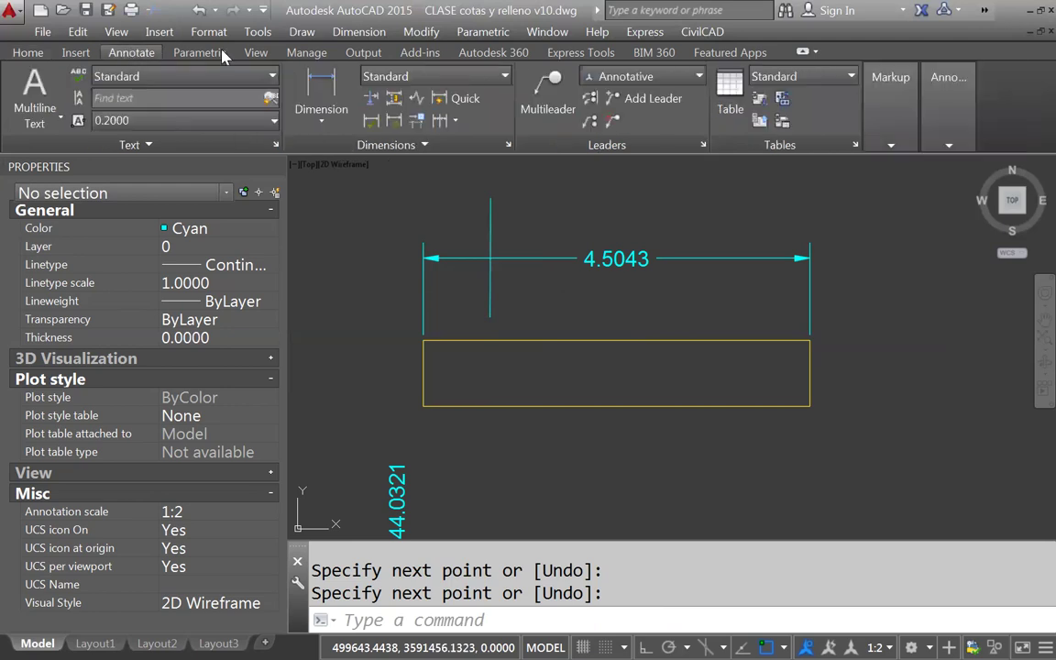
left_click(370, 100)
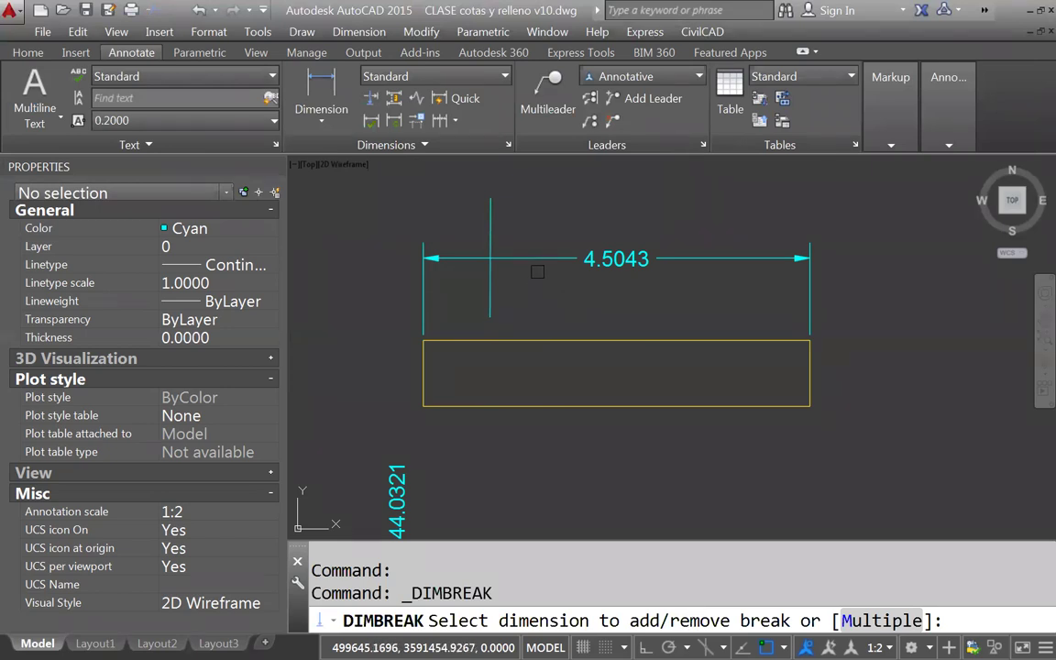
left_click(576, 262)
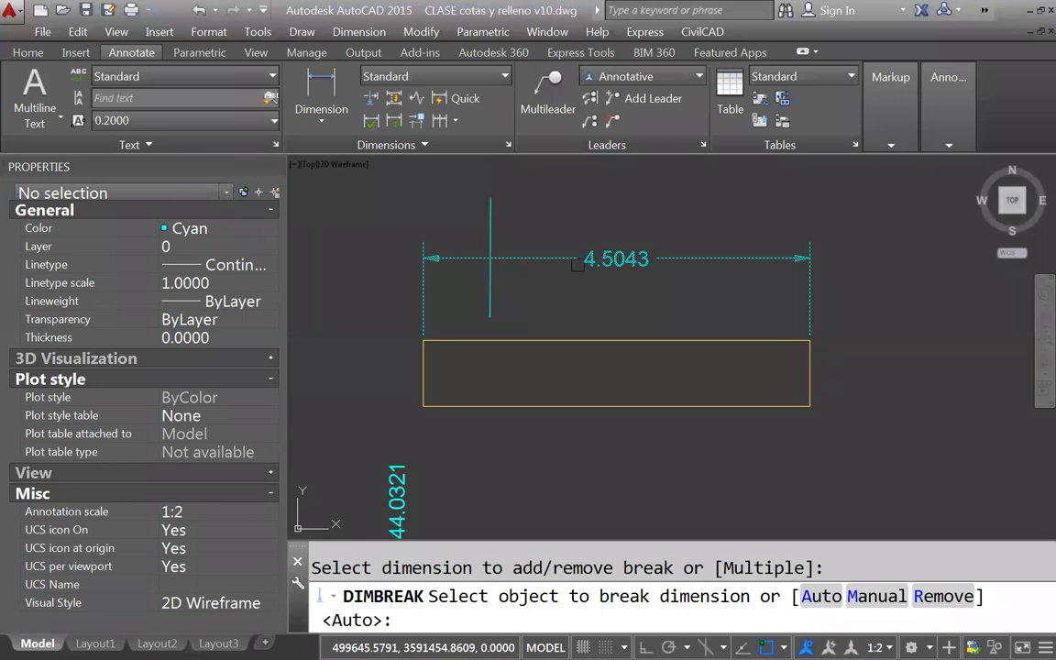
left_click(491, 238)
scroll(493, 255, "up", 5)
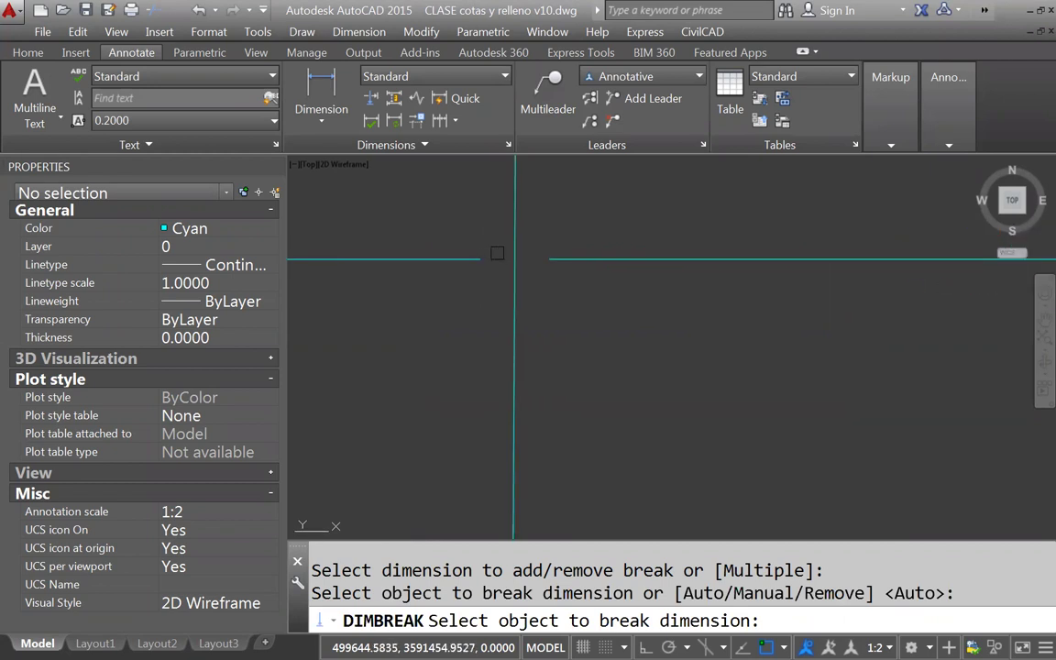
scroll(478, 294, "down", 3)
scroll(495, 287, "up", 3)
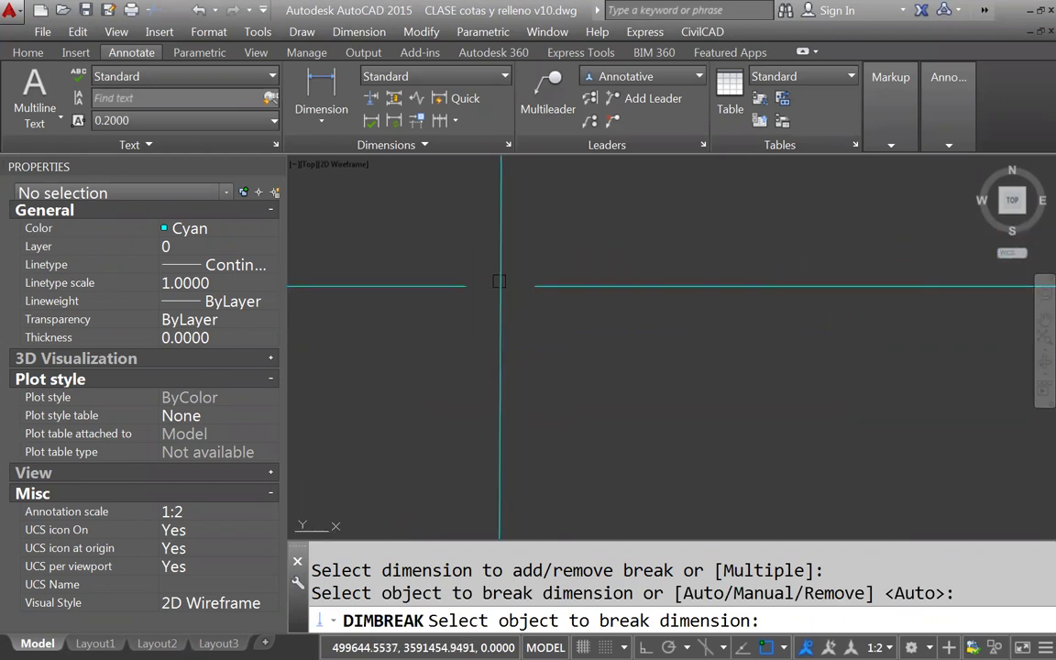
key("Return")
Examine the dimension break around the vertical line, both close up and in relation to the whole dimension
scroll(518, 309, "down", 3)
scroll(513, 302, "up", 2)
scroll(502, 371, "down", 3)
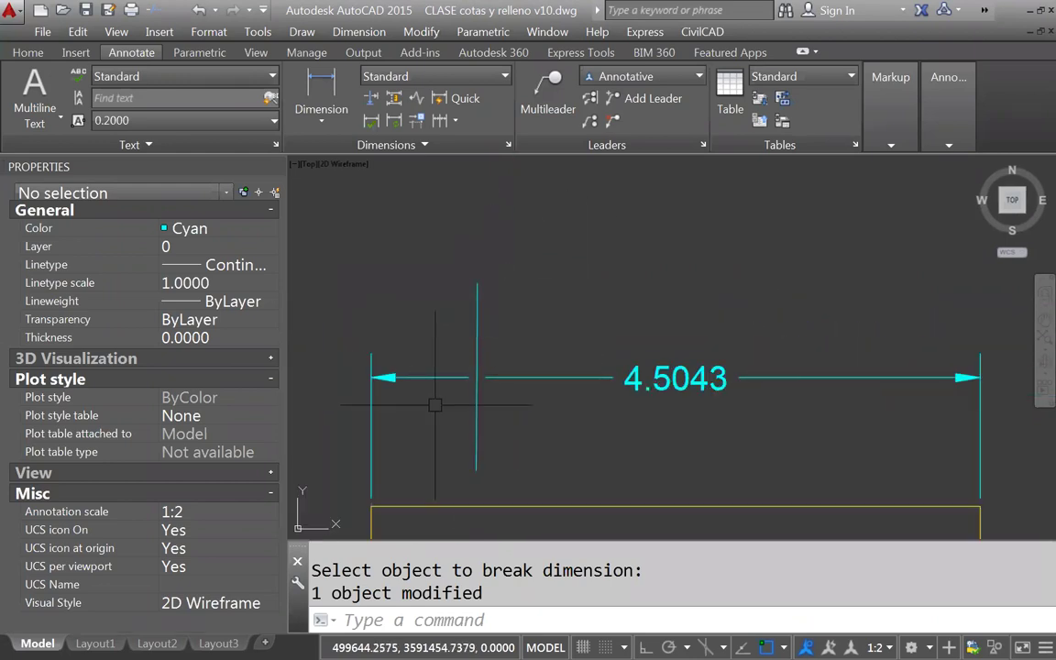
scroll(481, 394, "up", 3)
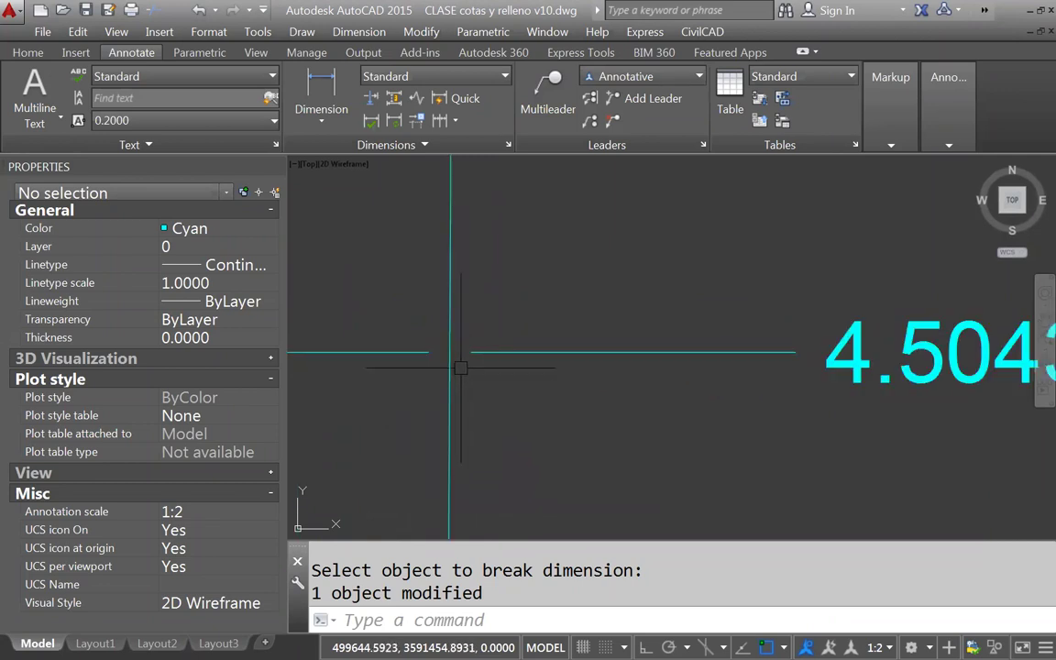
scroll(459, 367, "down", 4)
scroll(440, 353, "down", 3)
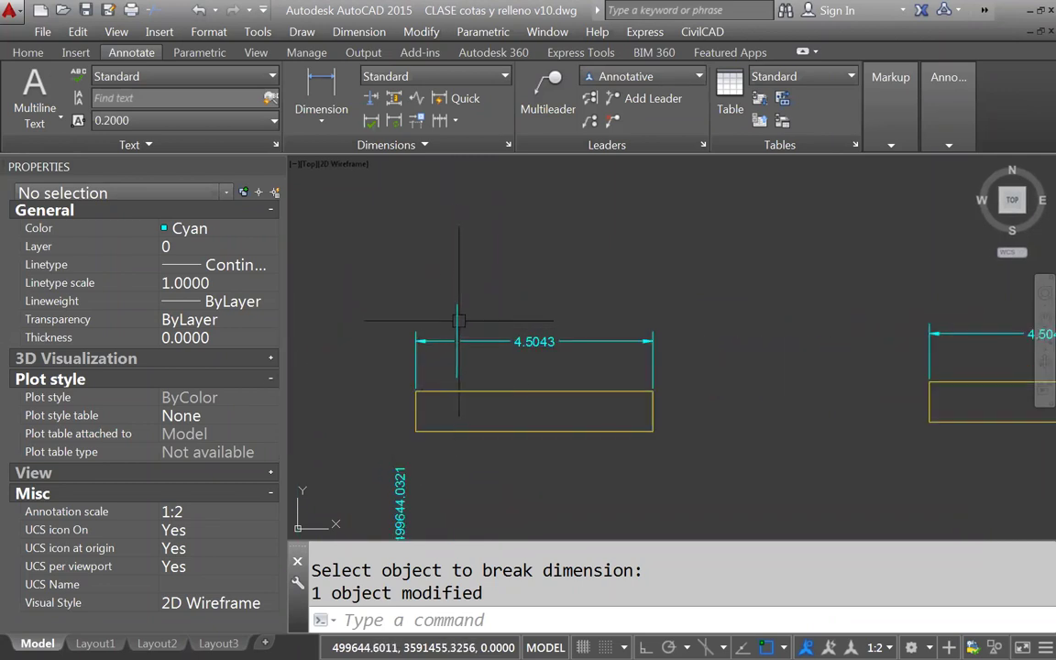
scroll(458, 321, "up", 4)
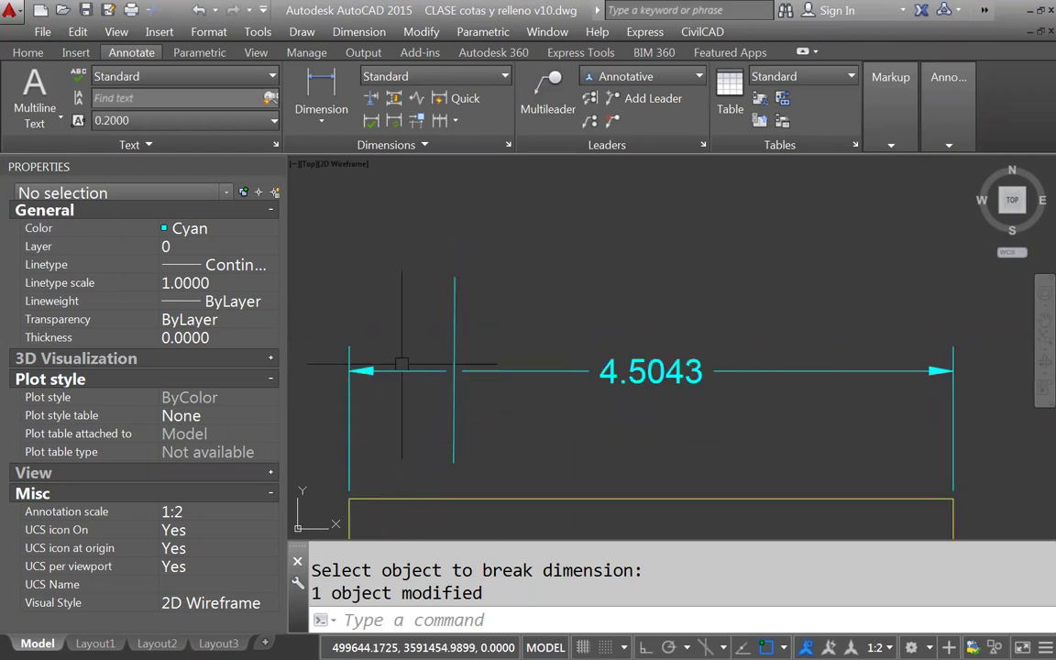
scroll(495, 347, "down", 2)
scroll(472, 352, "up", 2)
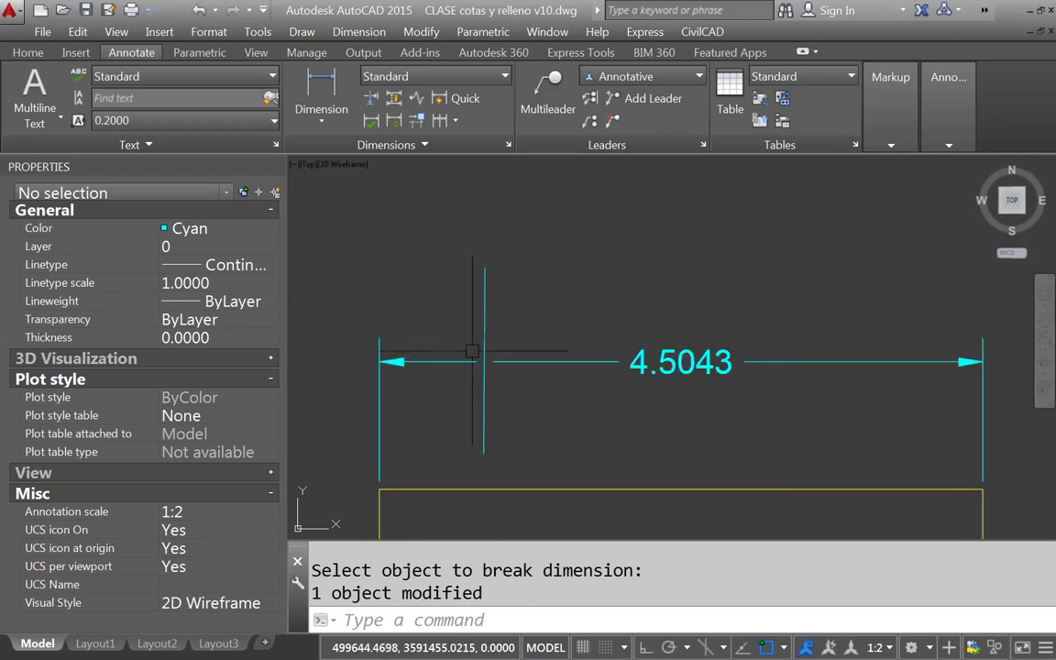
scroll(541, 334, "down", 4)
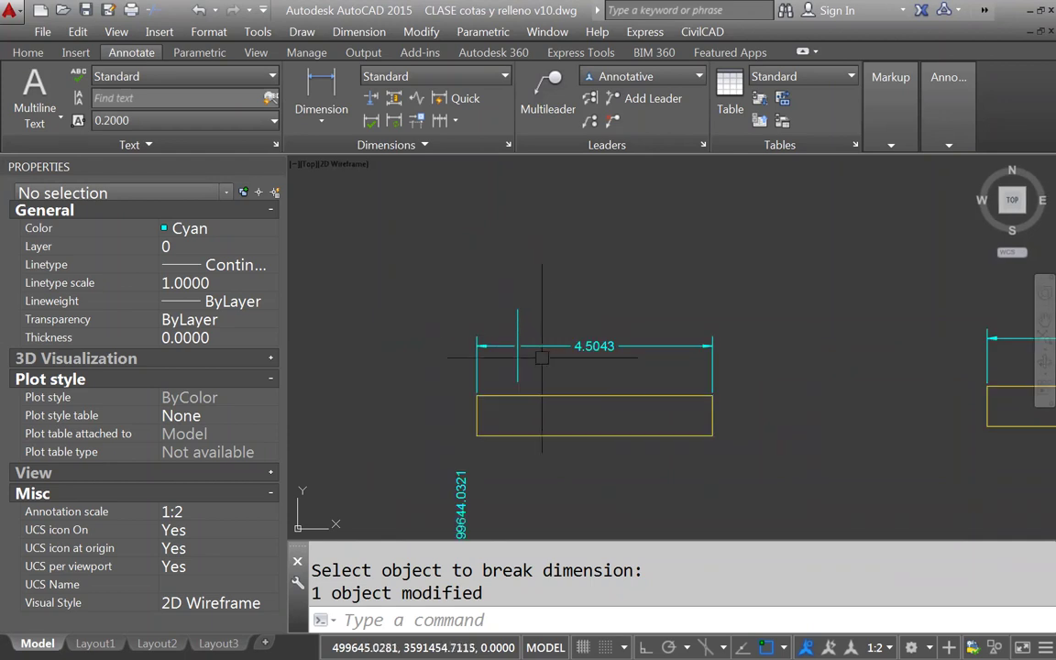
Add a jog line to the upper-right narrow rectangle's linear dimension with Dimjogline, accepting the default jog location
mouse_move(543, 443)
middle_mouse_down()
mouse_move(513, 373)
mouse_move(482, 361)
middle_mouse_up()
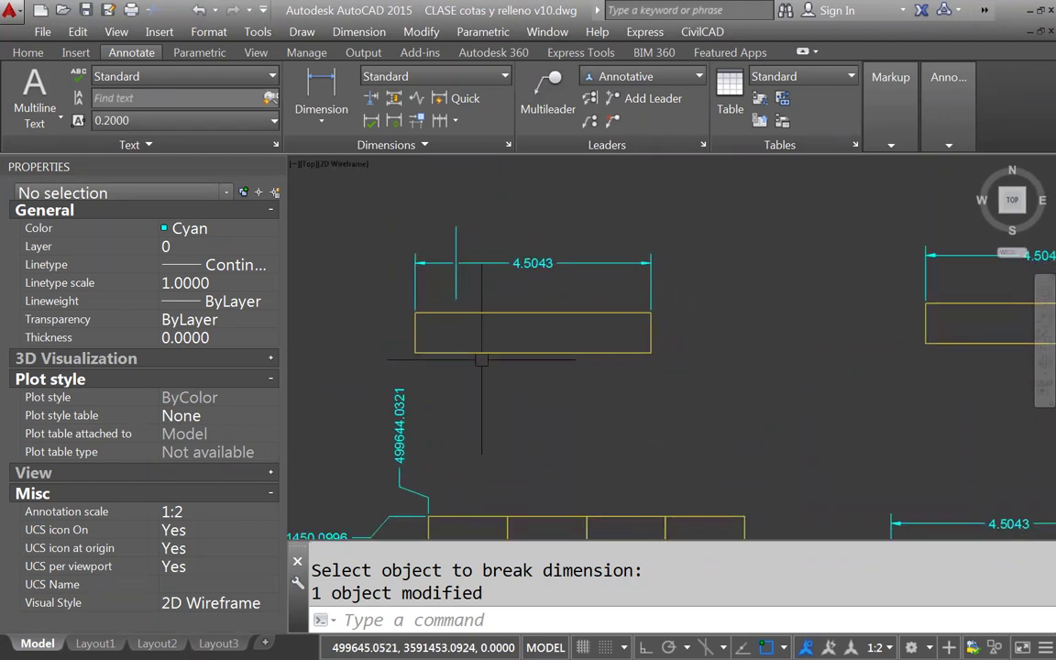
scroll(486, 339, "down", 4)
middle_click_drag(489, 280, 479, 317)
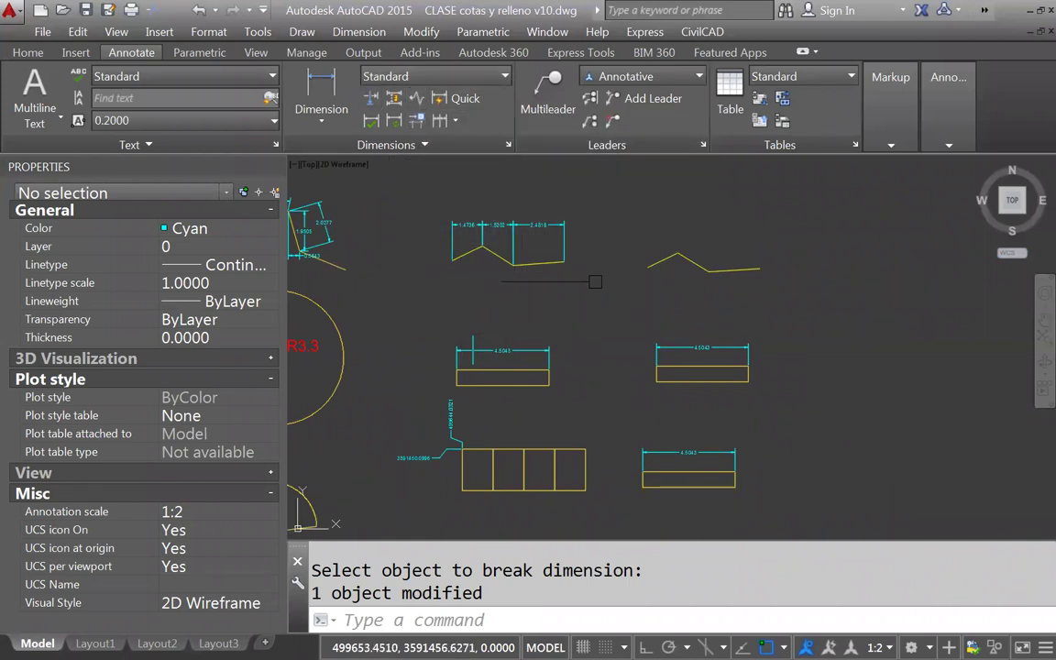
scroll(706, 330, "up", 4)
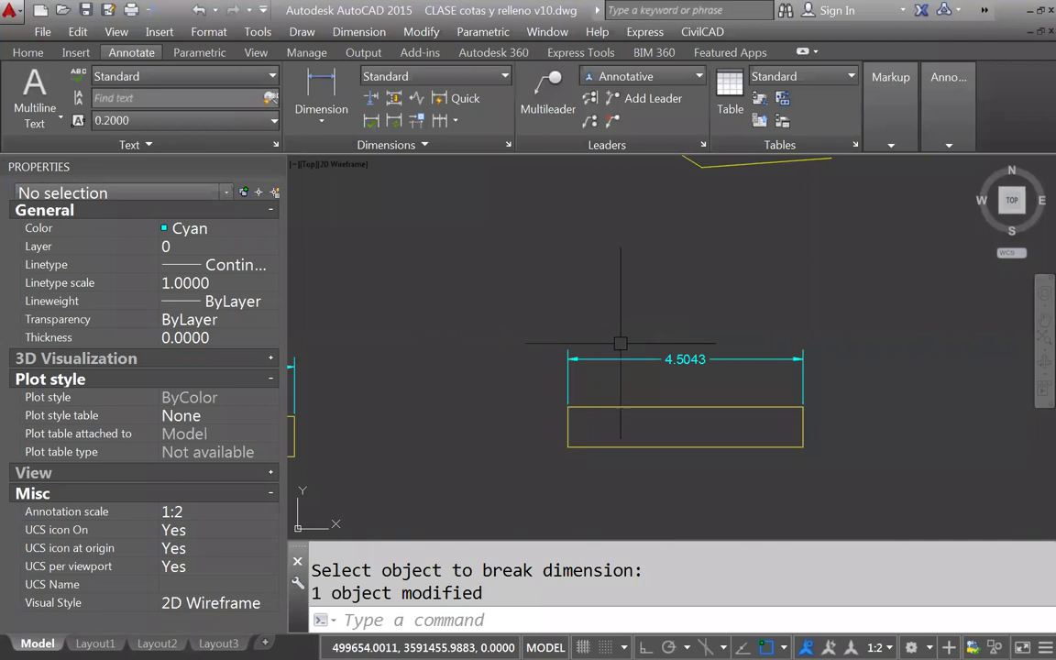
scroll(621, 344, "up", 3)
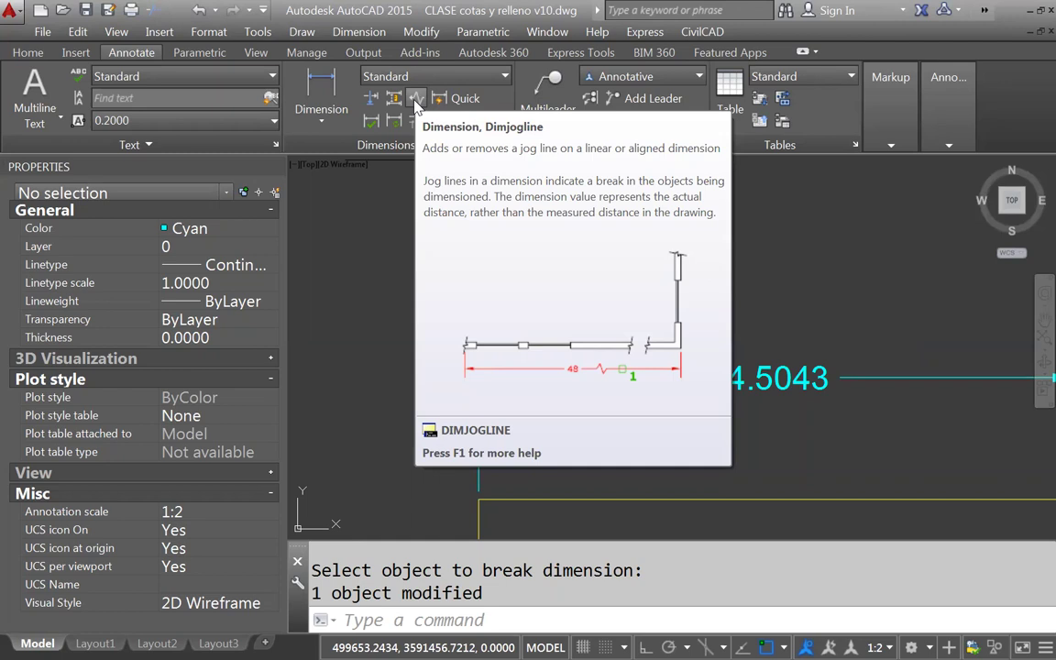
left_click(417, 98)
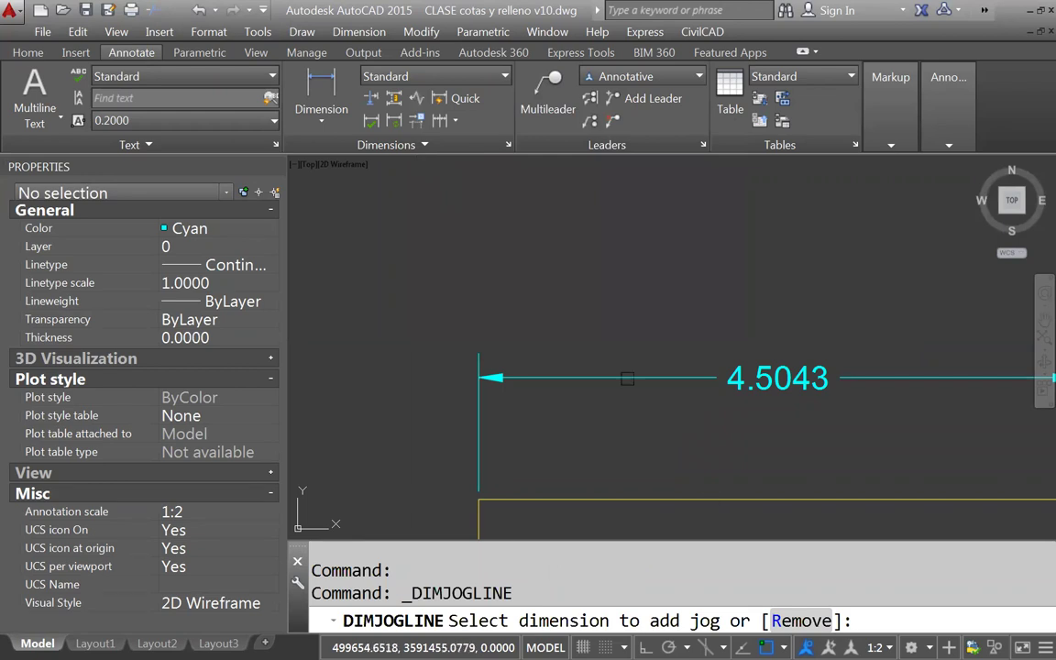
left_click(611, 378)
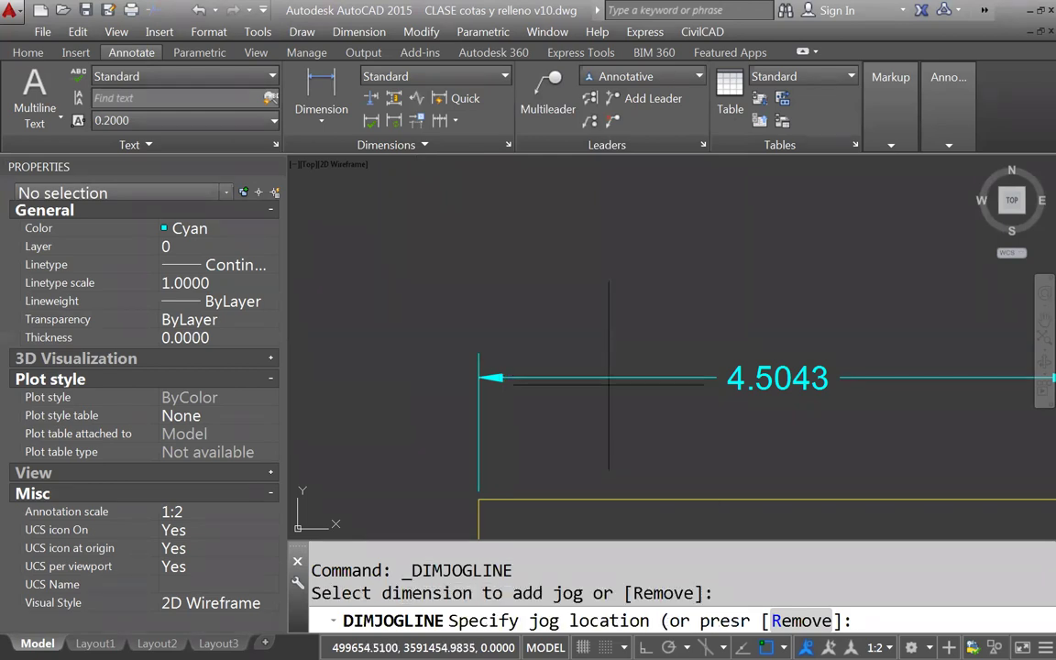
key("Return")
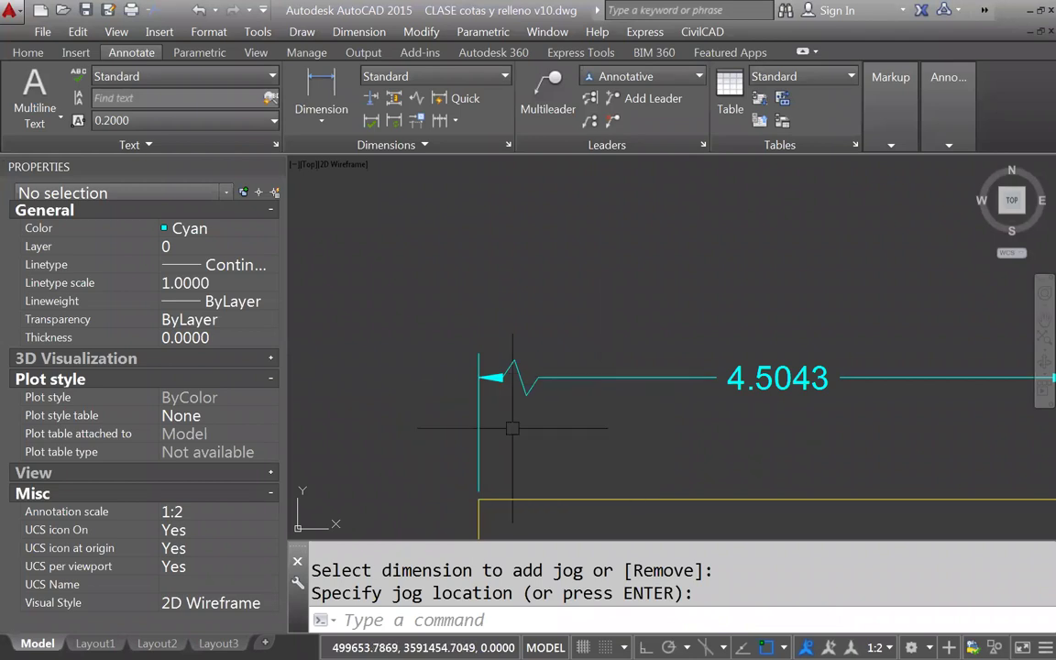
Move the jog symbol slightly right along the dimension line, away from the left arrowhead, and turn object snap off
left_click(514, 379)
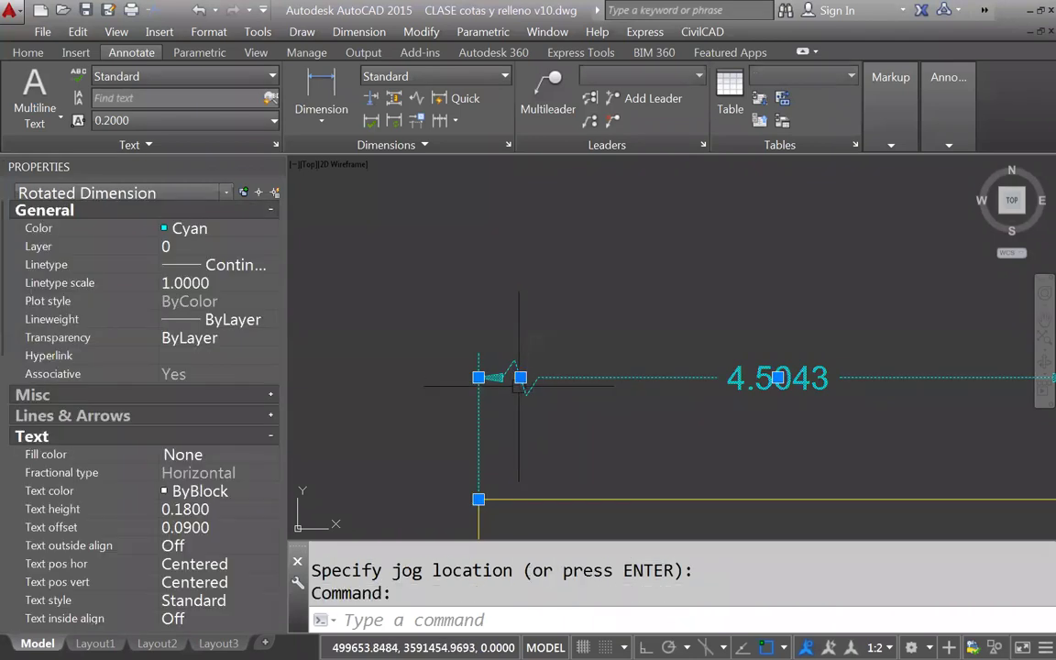
left_click(520, 377)
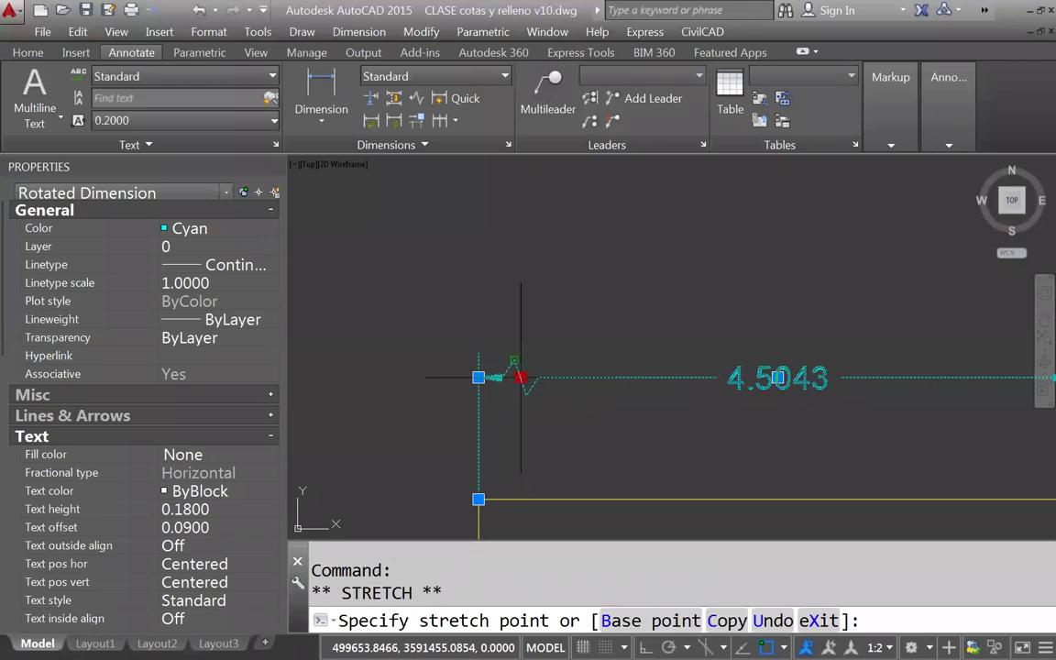
left_click(538, 377)
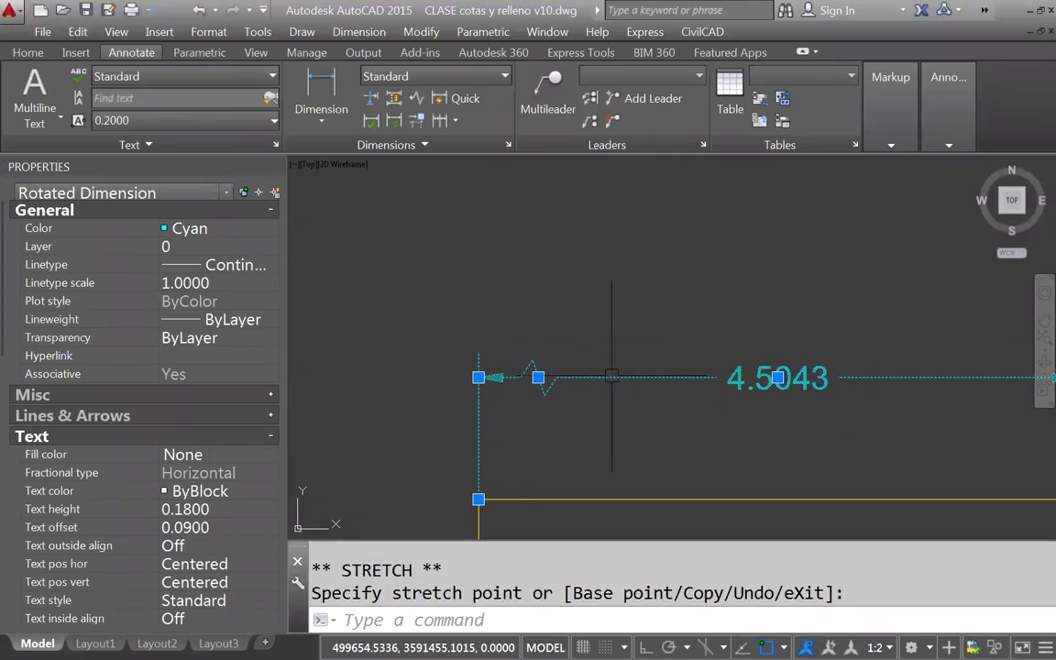
key("F3")
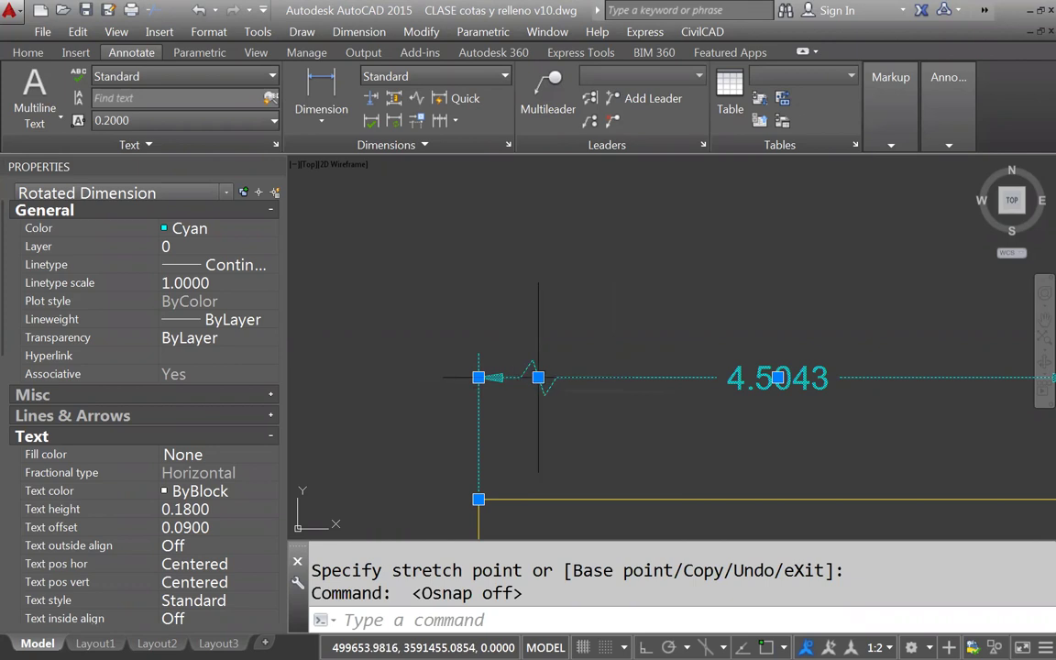
Move the jog symbol farther right along the dimension line, to about midway between the left arrowhead and the dimension text
left_click(538, 377)
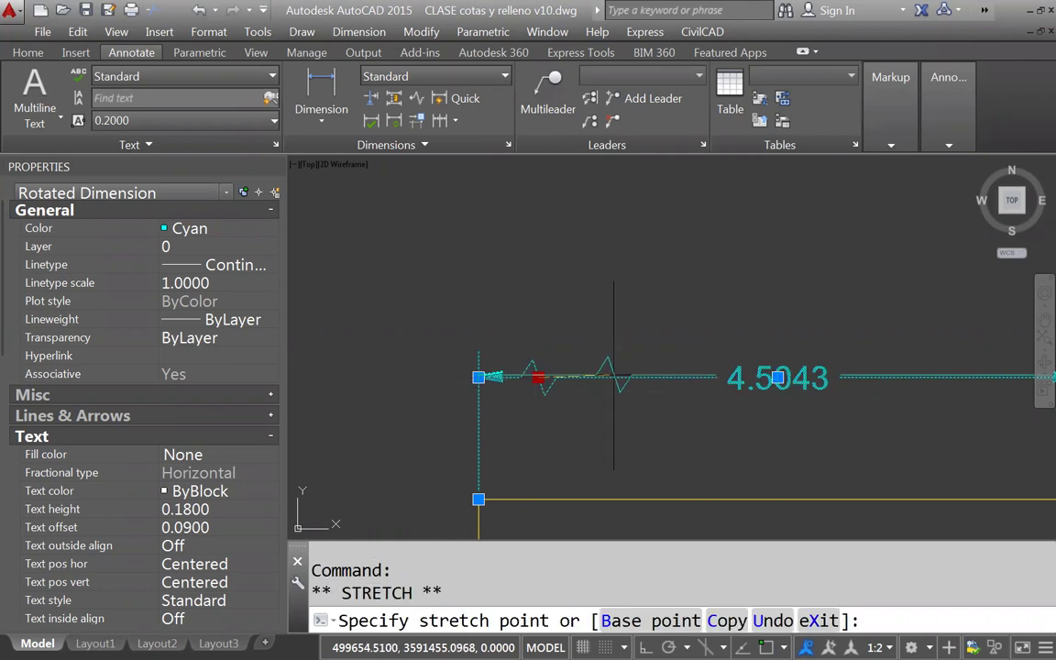
left_click(619, 378)
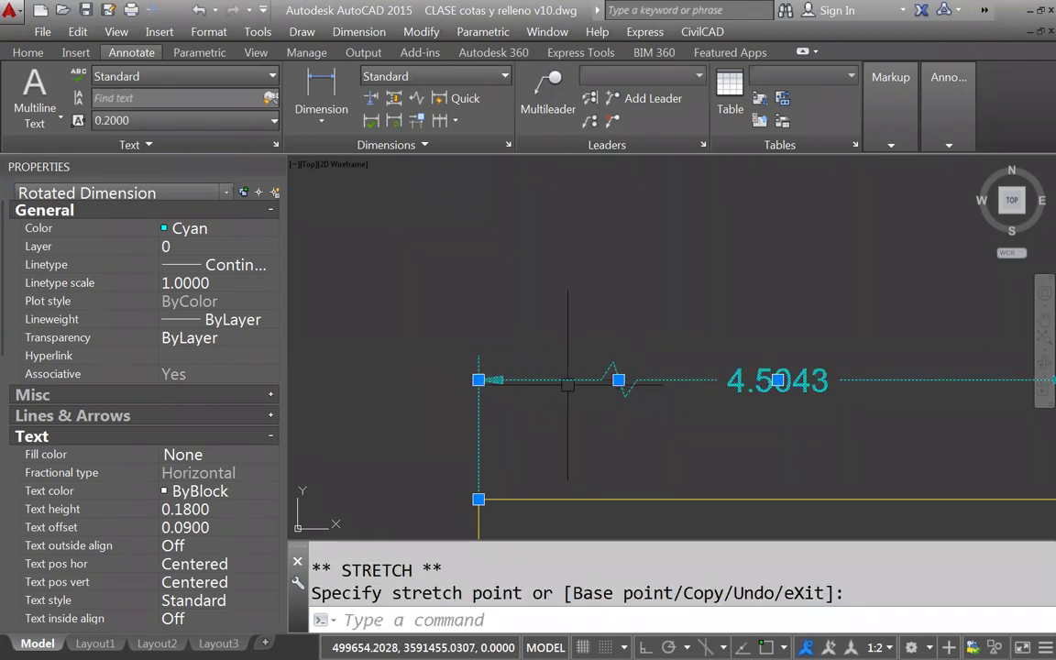
key("Escape")
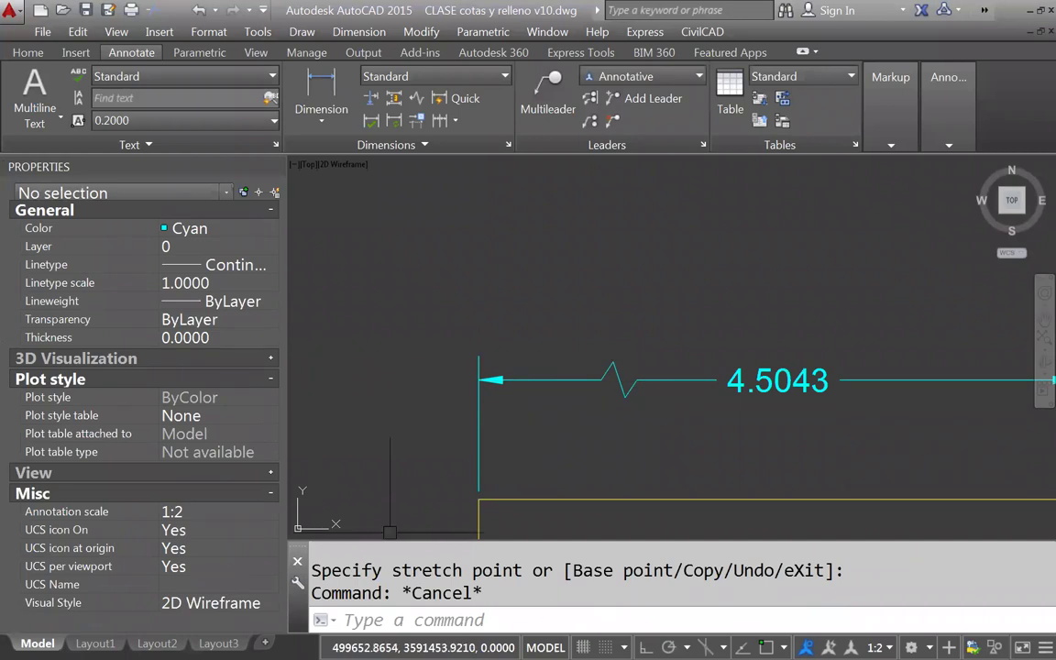
Turn object snap back on and review which object snap modes are active
key("F3")
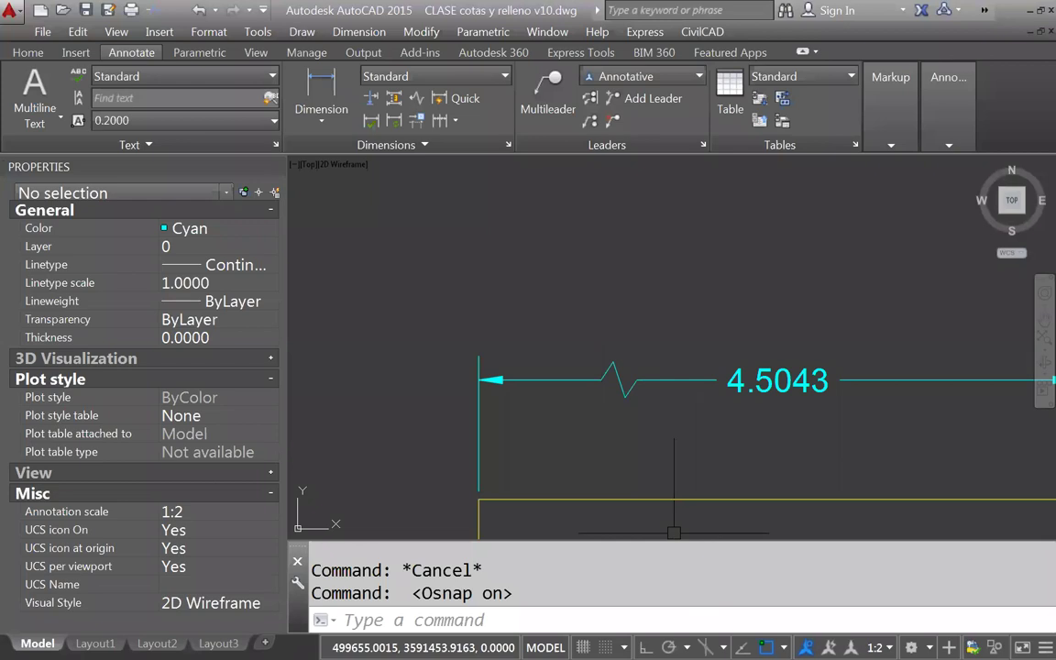
left_click(784, 648)
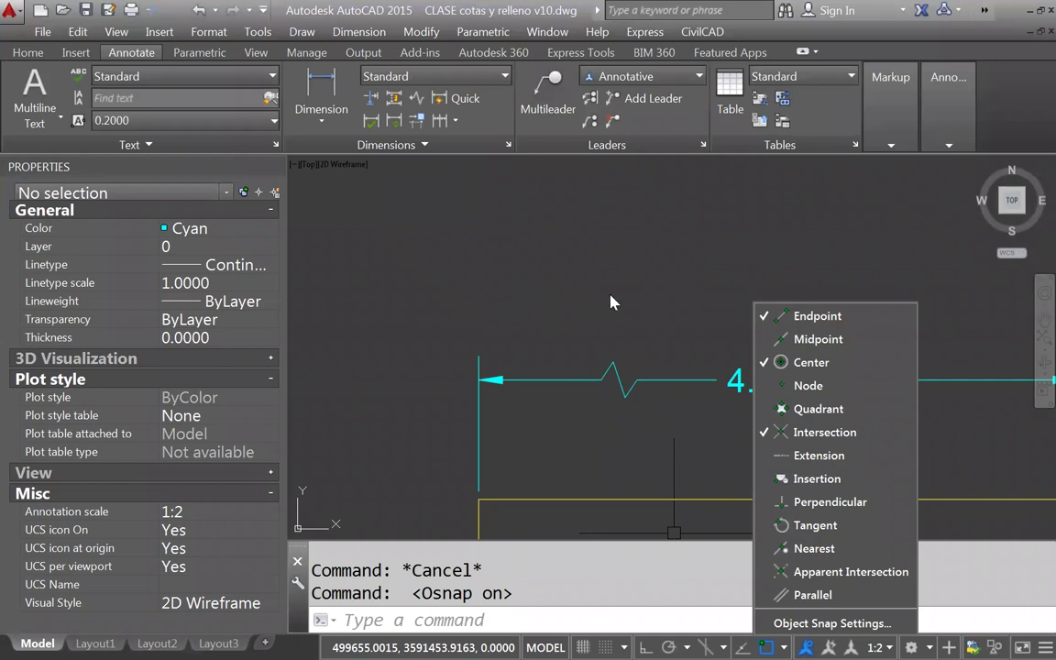
left_click(554, 261)
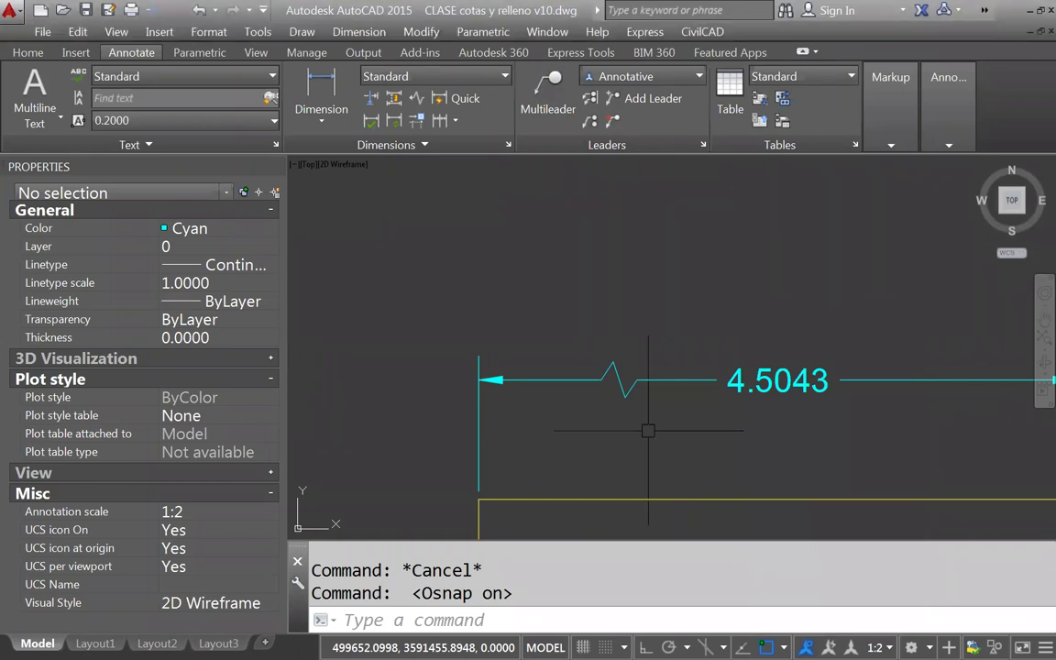
Examine the jog symbol on the narrow rectangle's dimension, both close up and in relation to the whole rectangle
scroll(642, 376, "down", 3)
scroll(653, 367, "up", 3)
scroll(653, 367, "down", 3)
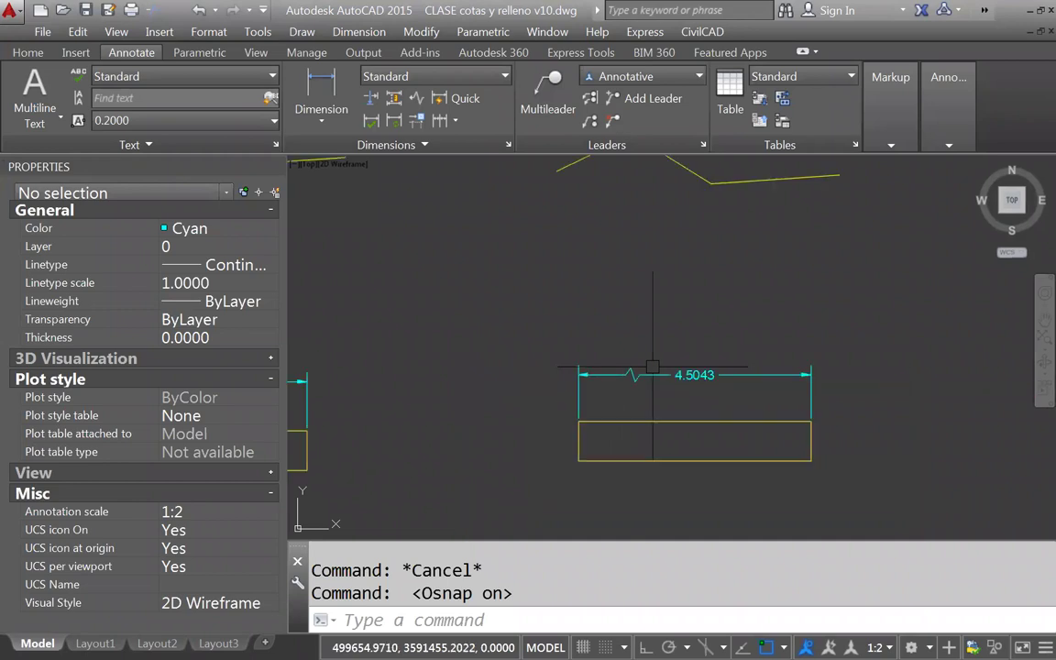
mouse_move(605, 366)
middle_mouse_down()
mouse_move(690, 349)
mouse_move(602, 396)
middle_mouse_up()
scroll(661, 365, "up", 3)
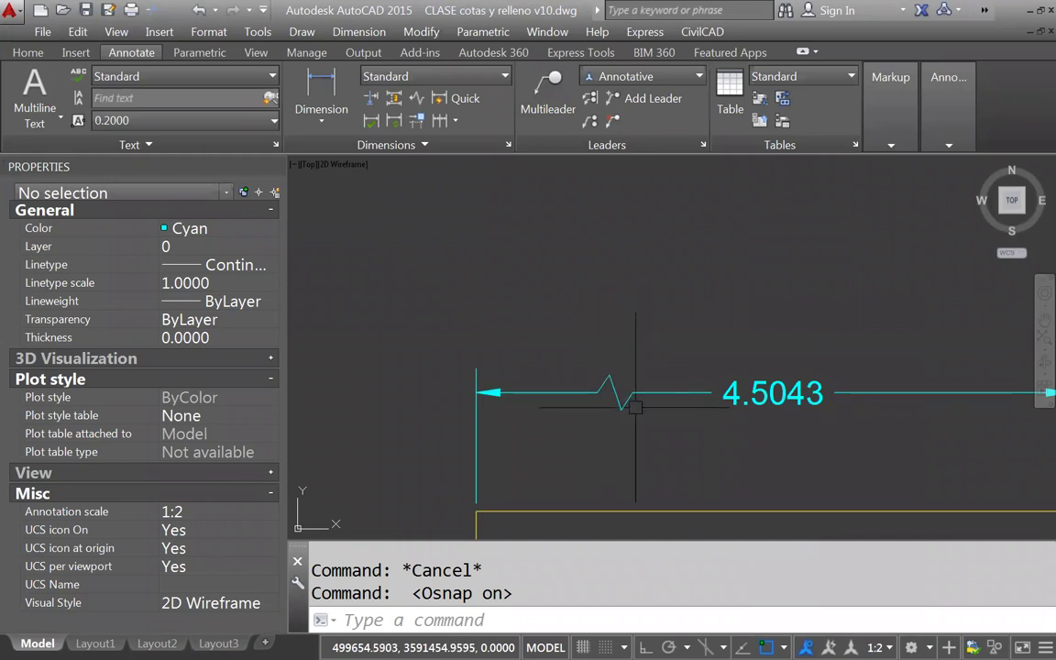
scroll(644, 411, "down", 4)
scroll(658, 420, "up", 4)
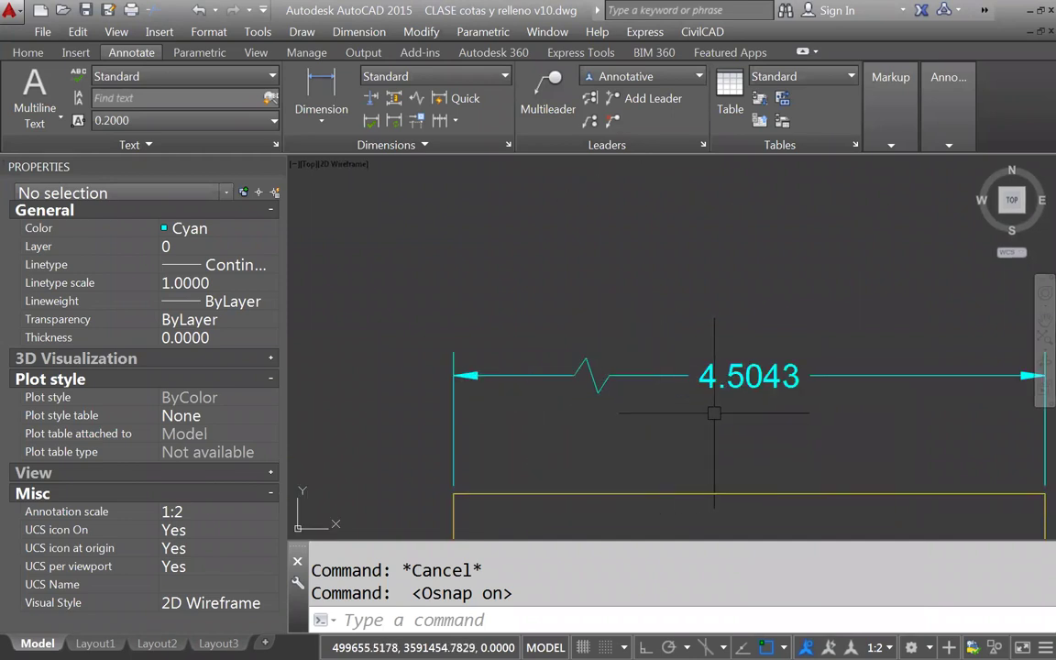
middle_click_drag(671, 438, 613, 425)
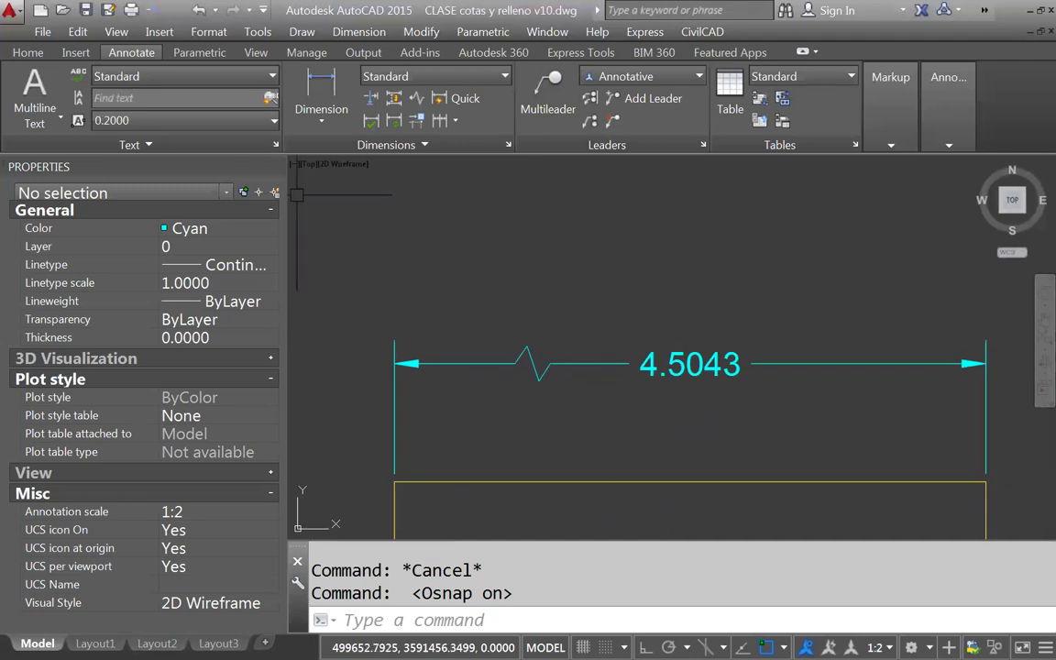
Draw a small upright rectangle in the space between the jogged dimension and the yellow polyline
left_click(29, 52)
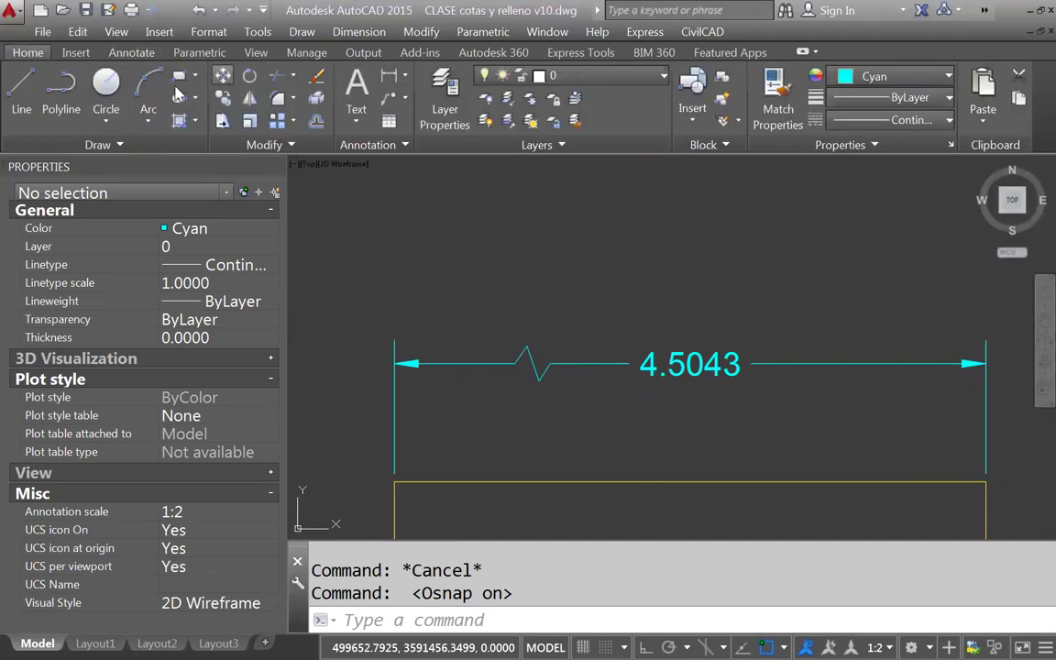
left_click(178, 76)
scroll(595, 275, "down", 4)
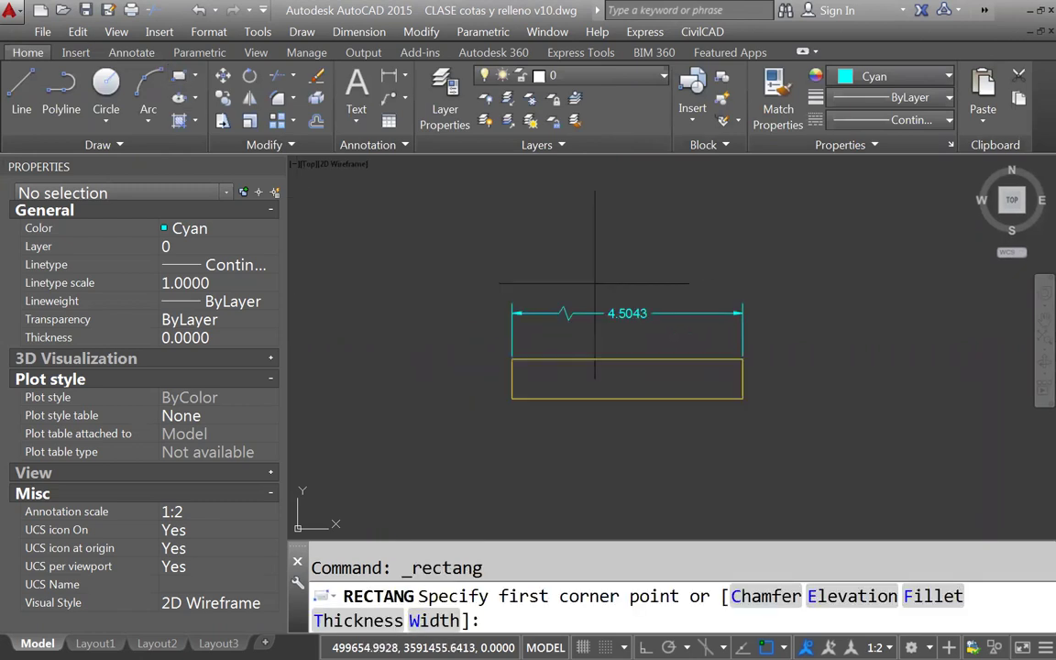
middle_click_drag(575, 248, 578, 377)
left_click(643, 300)
left_click(669, 332)
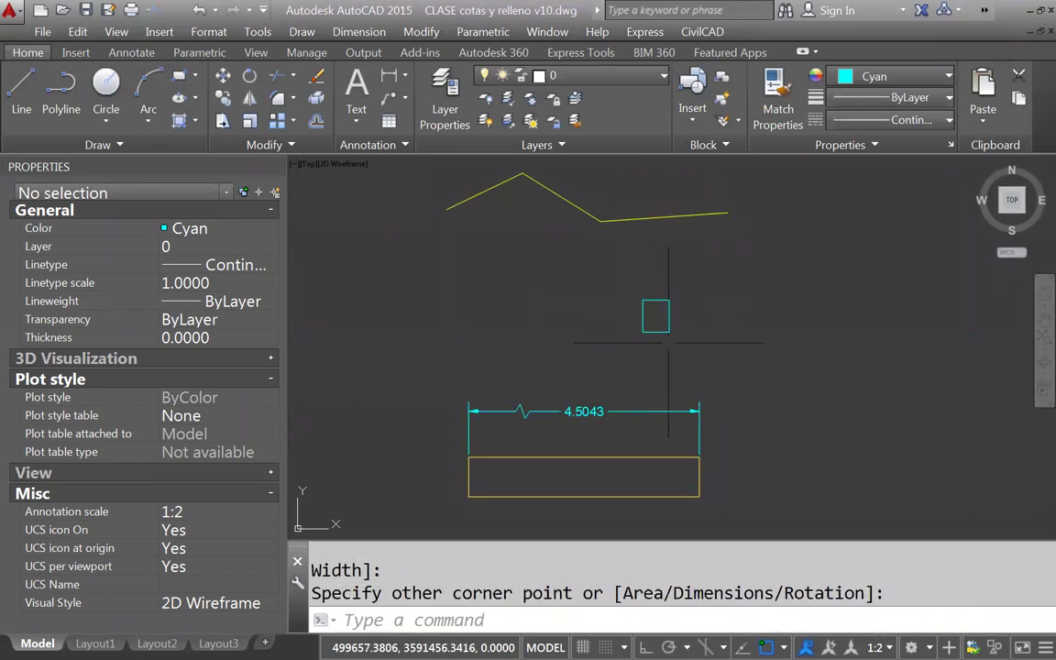
Copy the small rectangle three times to its left with object snap off, forming a spaced row of four
left_click(223, 98)
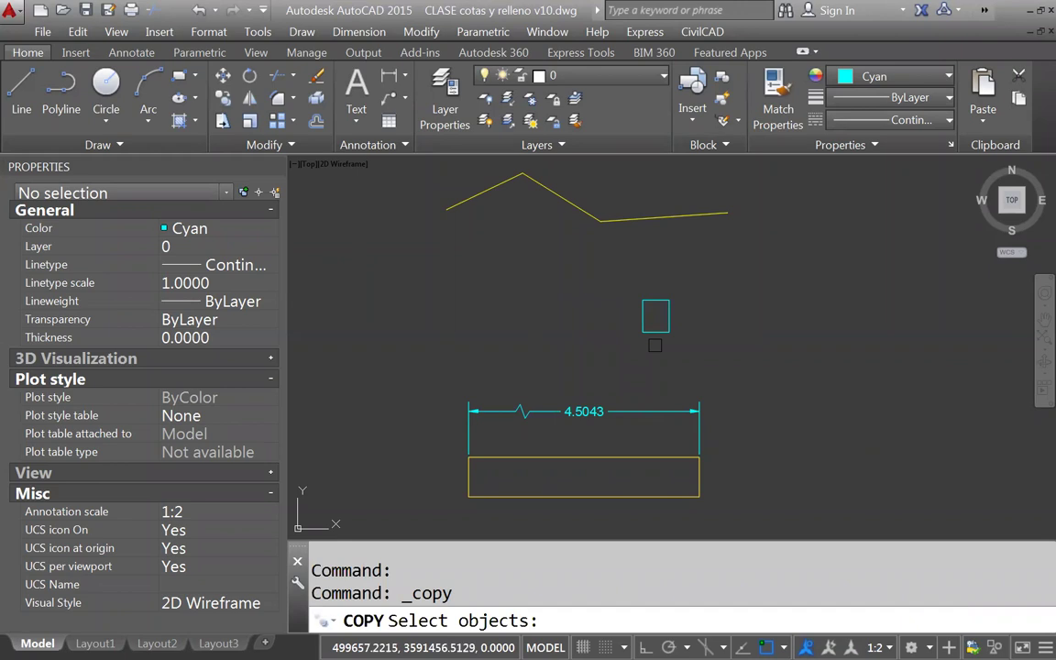
left_click(668, 316)
scroll(683, 321, "up", 3)
key("Return")
left_click(703, 322)
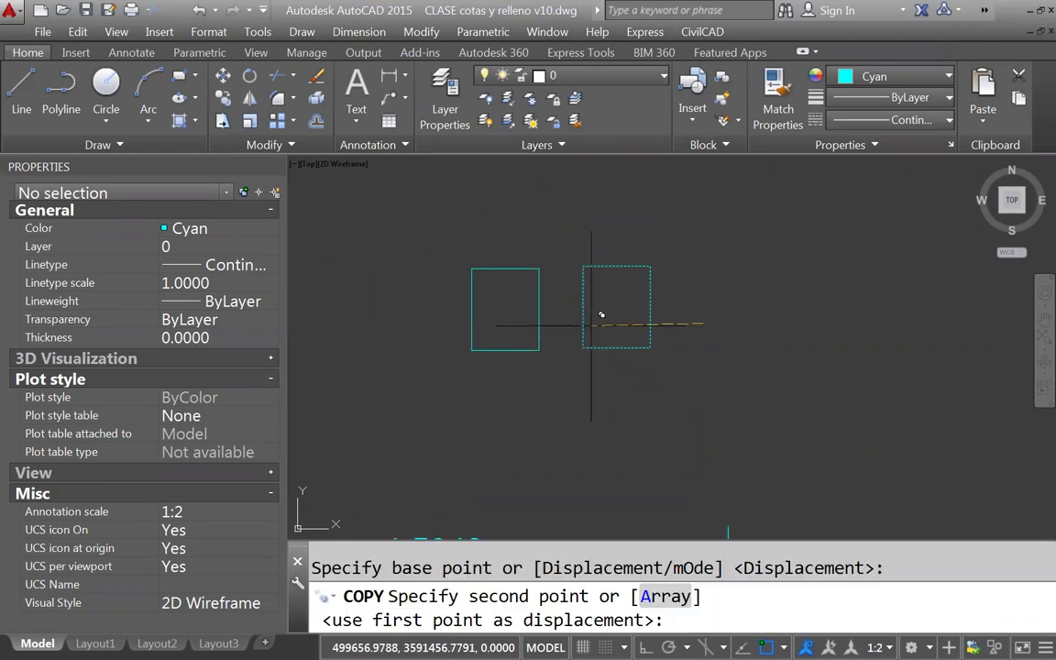
key("F3")
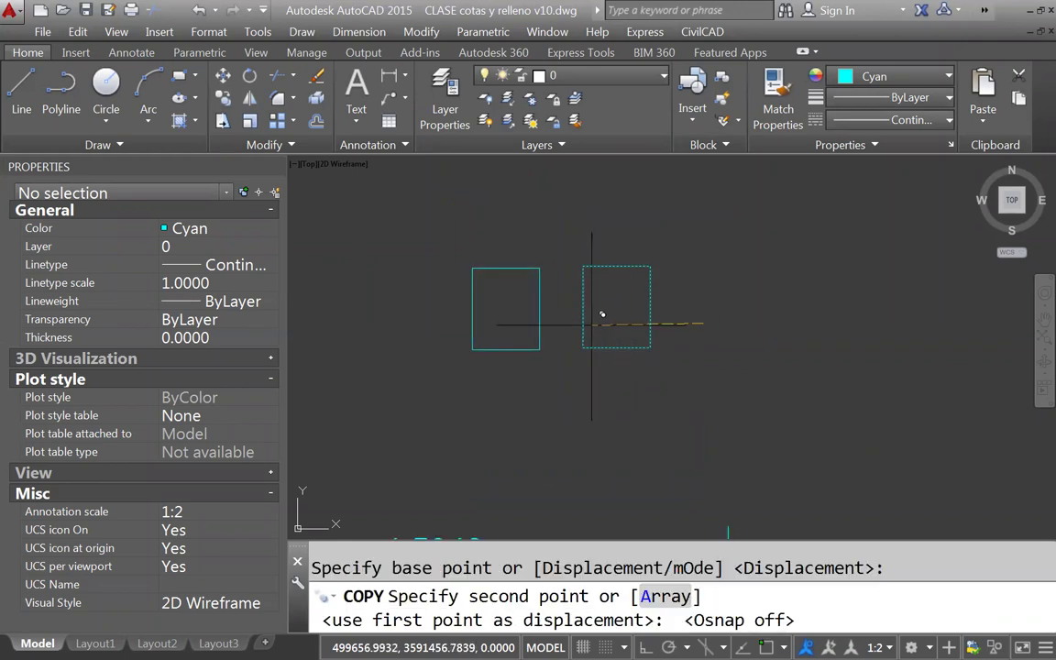
left_click(602, 314)
left_click(464, 328)
middle_click_drag(443, 330, 603, 346)
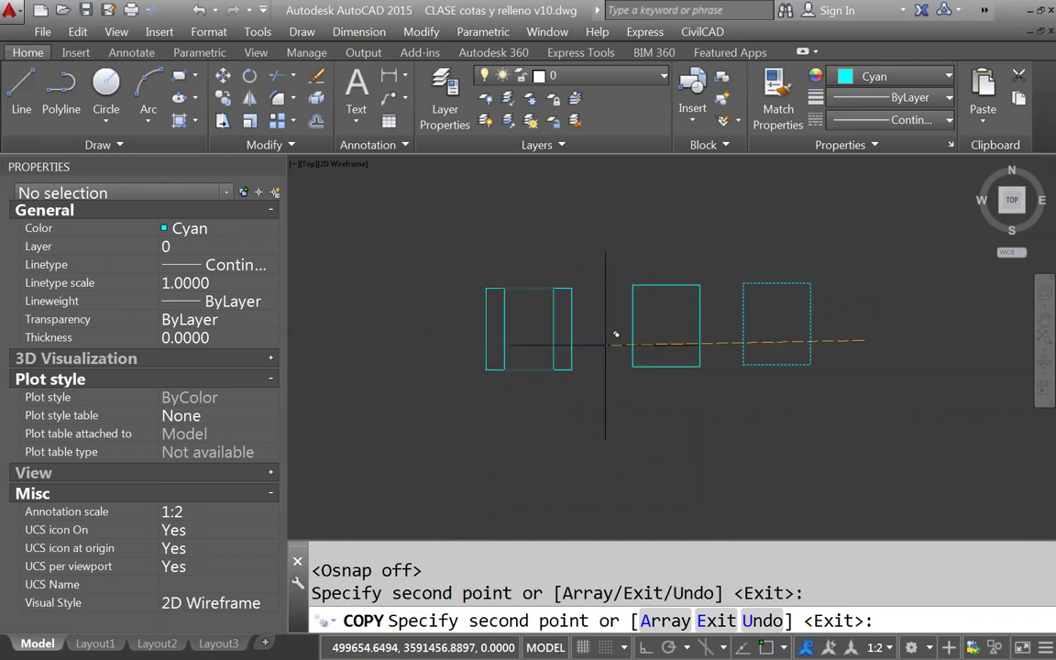
left_click(496, 344)
key("Escape")
scroll(513, 341, "down", 3)
scroll(527, 342, "up", 3)
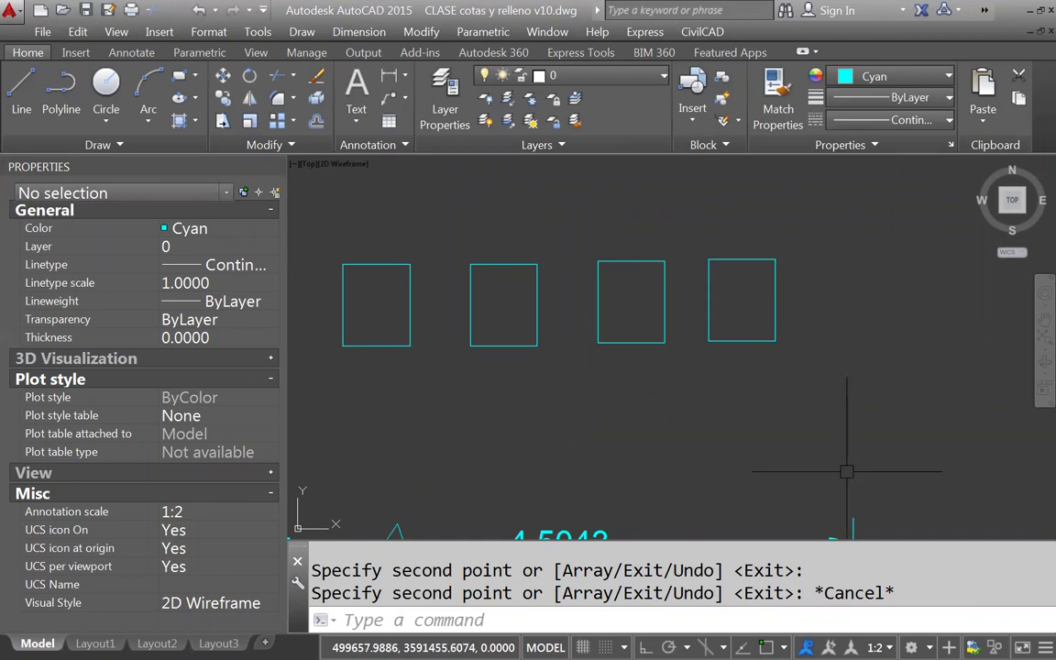
Add a linear dimension above the row of four rectangles, from the first one's upper-left corner to the last one's upper-right corner
scroll(559, 309, "down", 2)
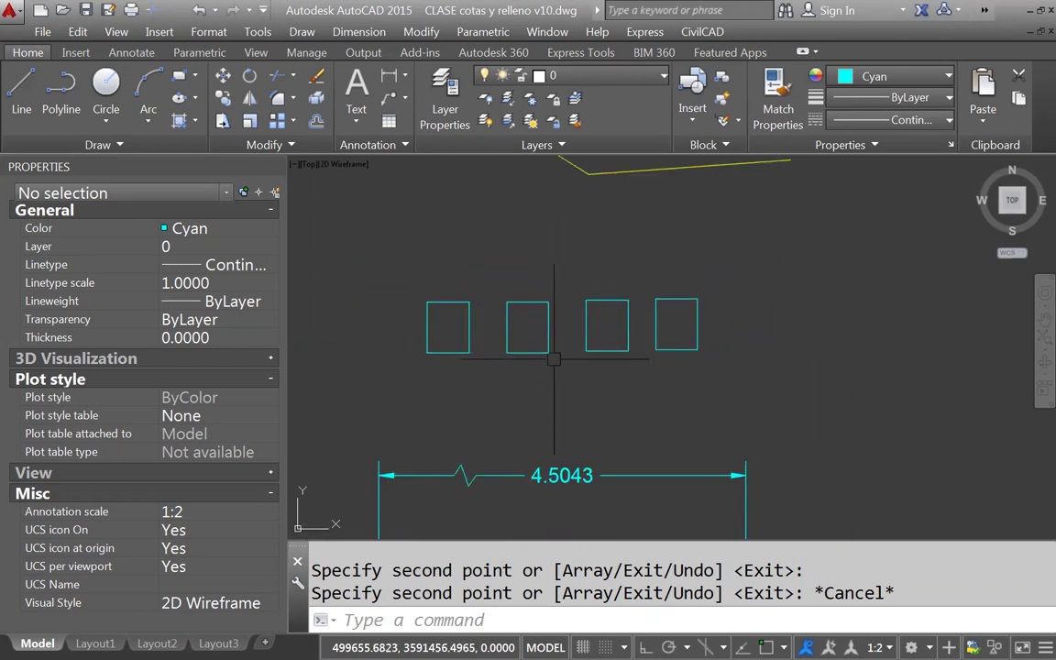
left_click(399, 76)
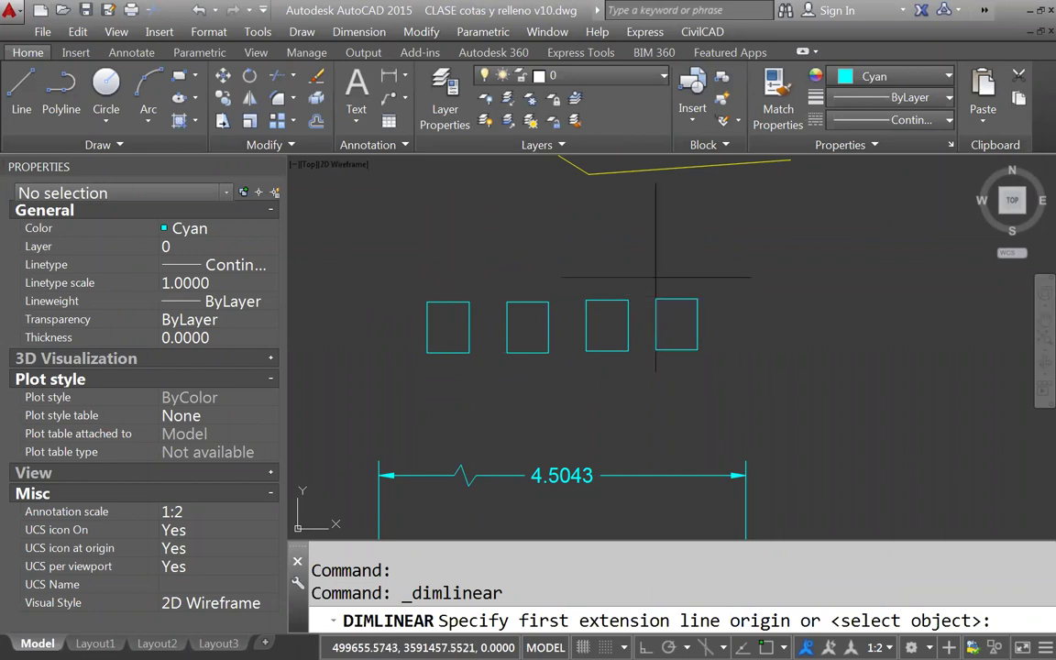
key("F3")
left_click(427, 304)
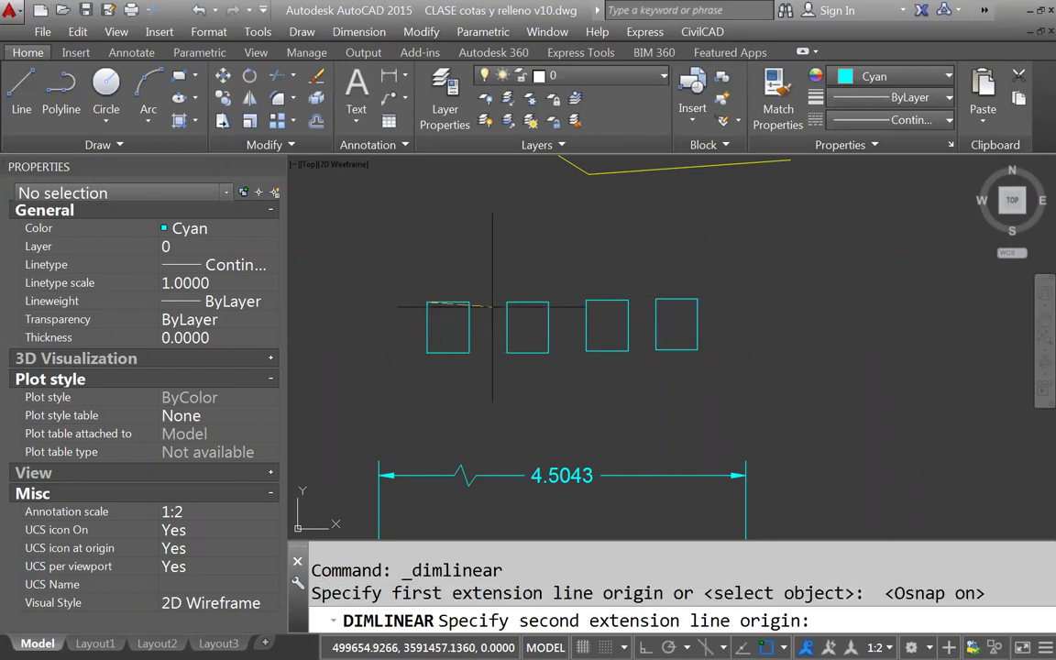
left_click(697, 300)
left_click(574, 251)
key("Escape")
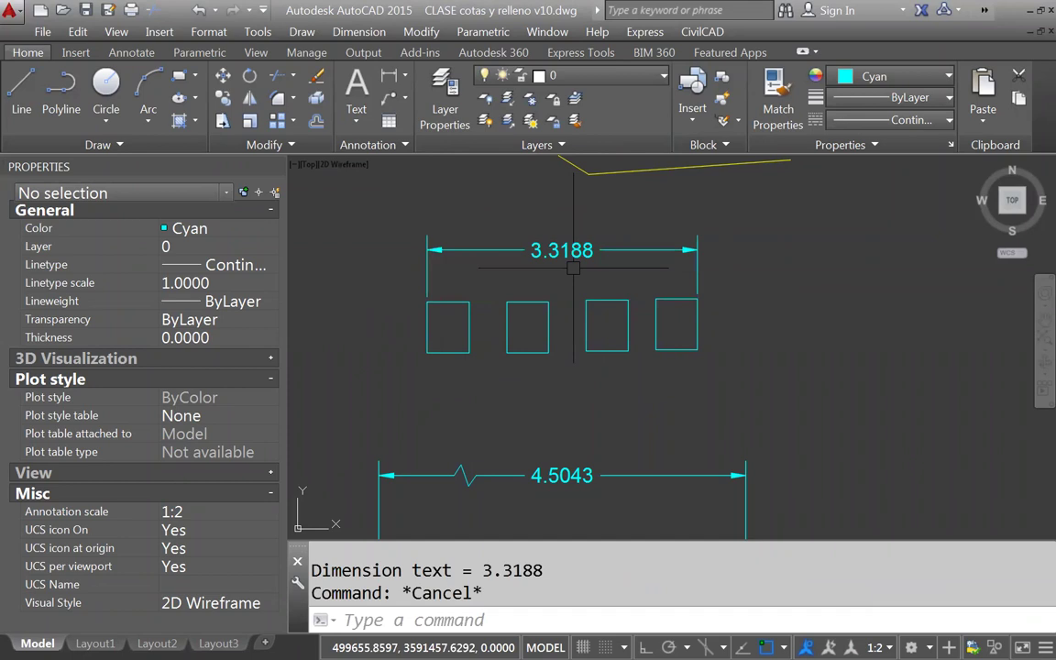
left_click(573, 255)
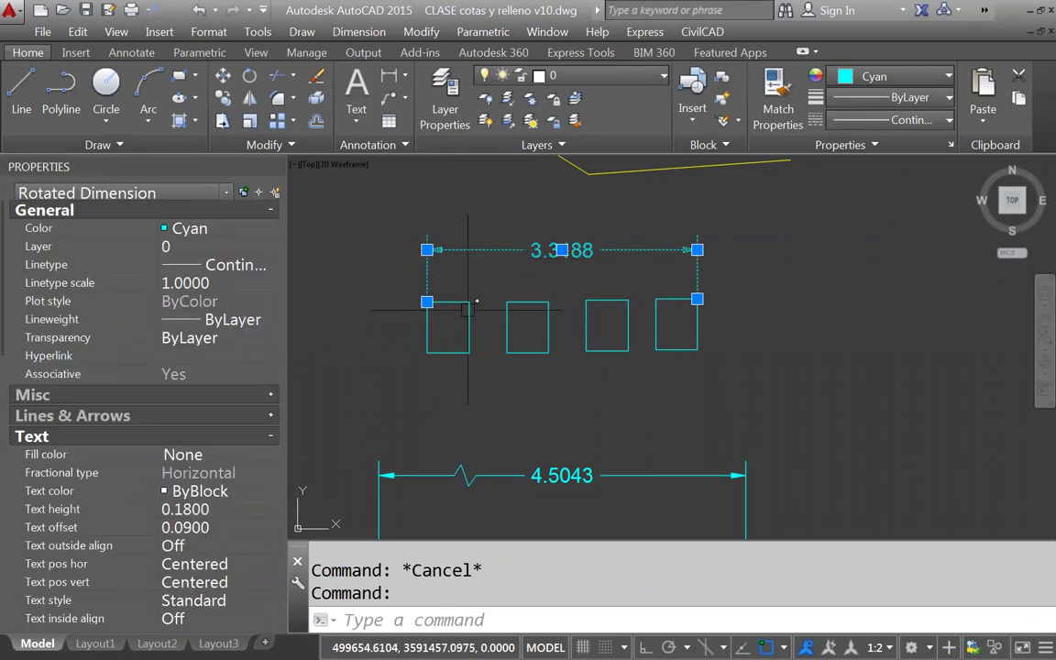
key("Escape")
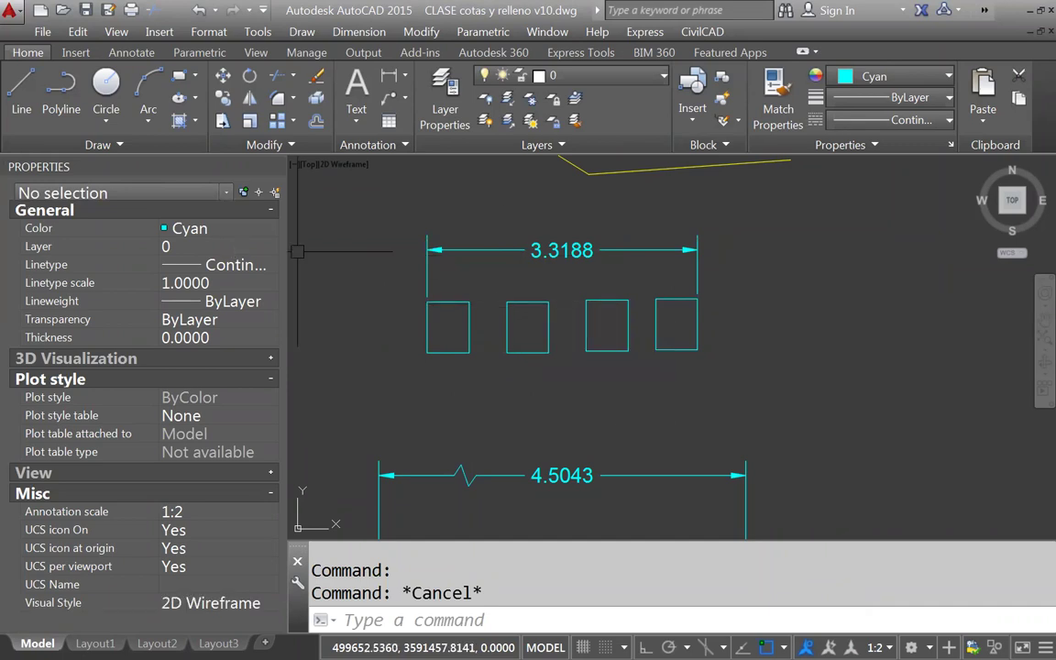
Draw a small circle above the rightmost rectangle so that it crosses the dimension's right extension line
left_click(106, 87)
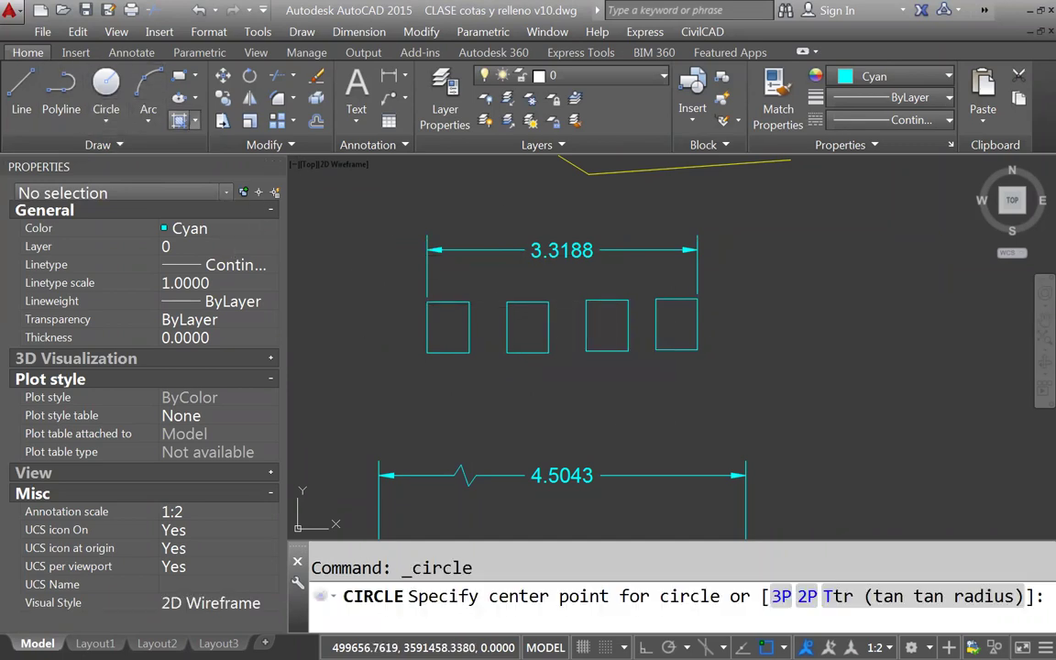
scroll(706, 284, "up", 2)
left_click(672, 269)
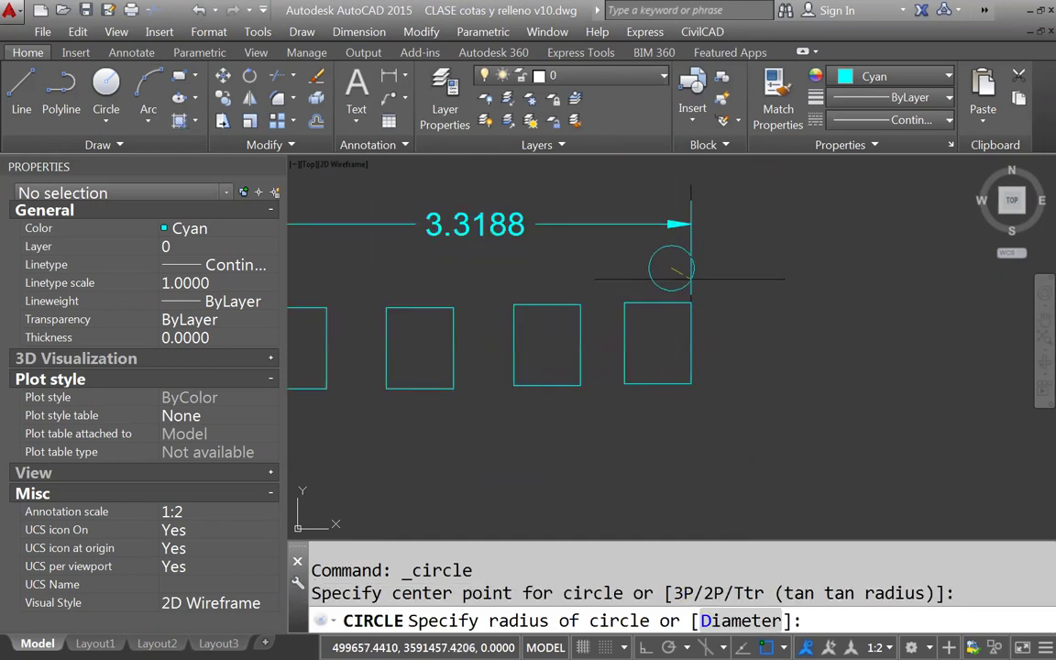
left_click(693, 272)
Copy the small circle from its center onto the dimension's left extension line, above the leftmost rectangle
left_click(229, 99)
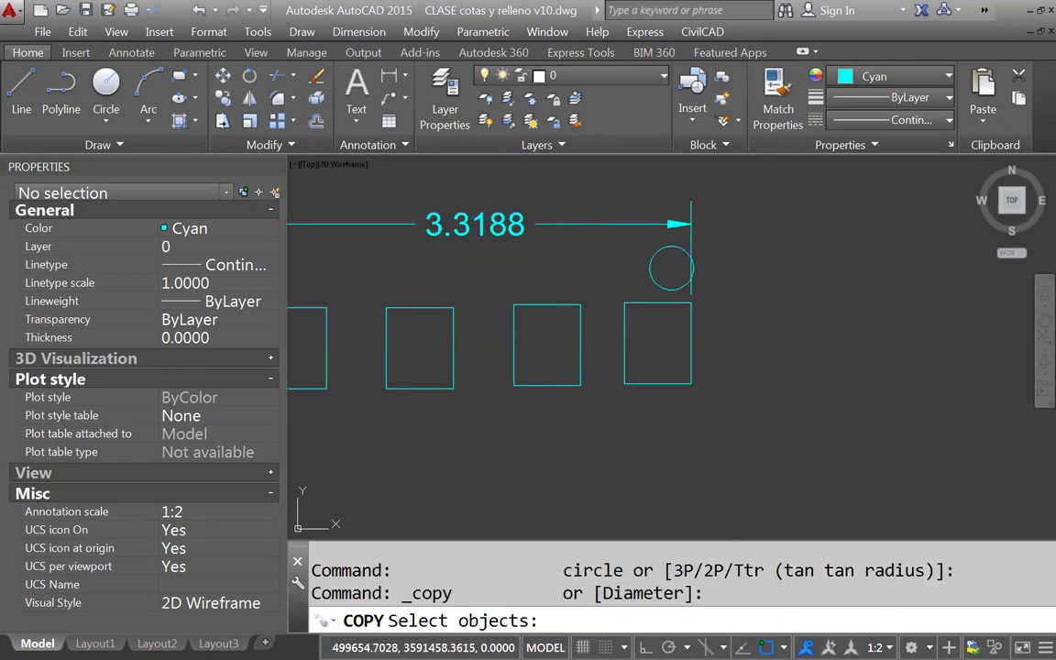
left_click(651, 269)
key("Return")
left_click(672, 269)
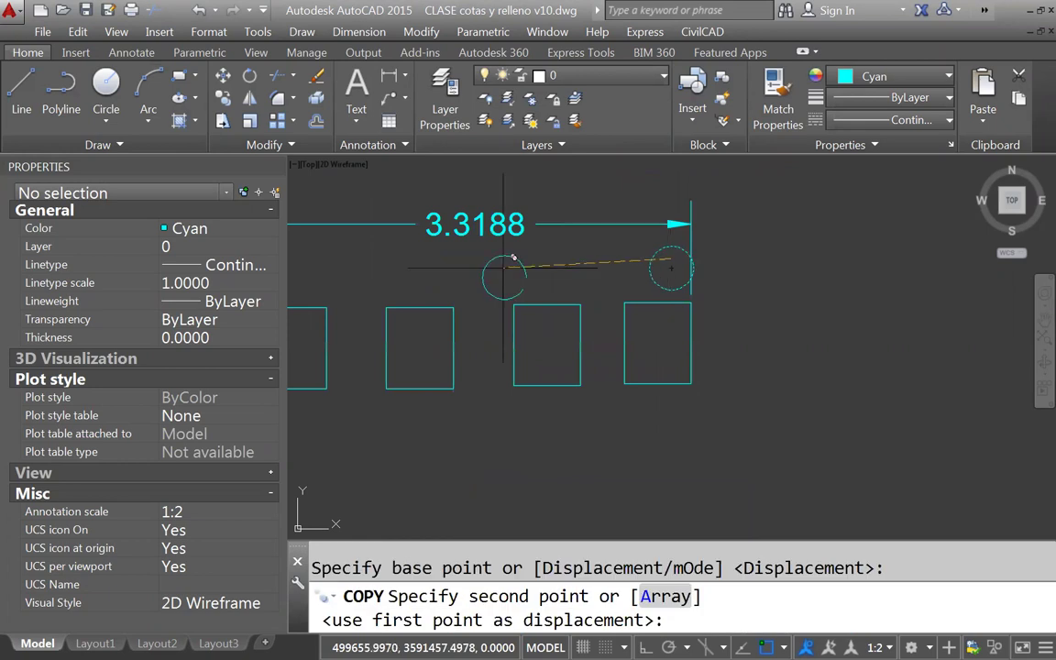
middle_click_drag(573, 266, 730, 297)
left_click(419, 295)
right_click(420, 295)
left_click(440, 299)
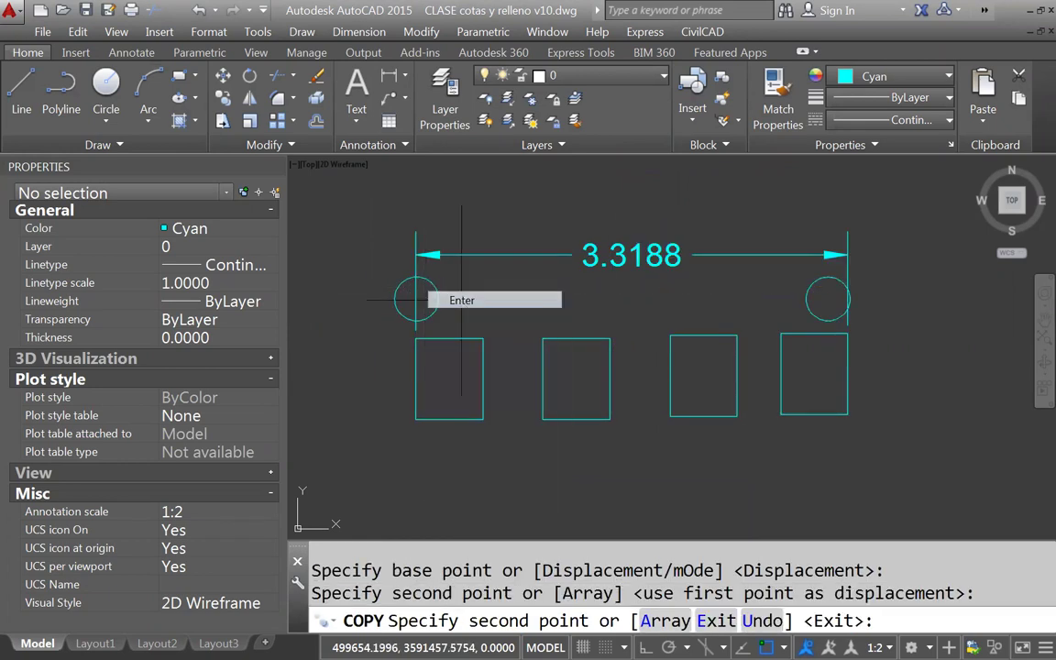
left_click(643, 255)
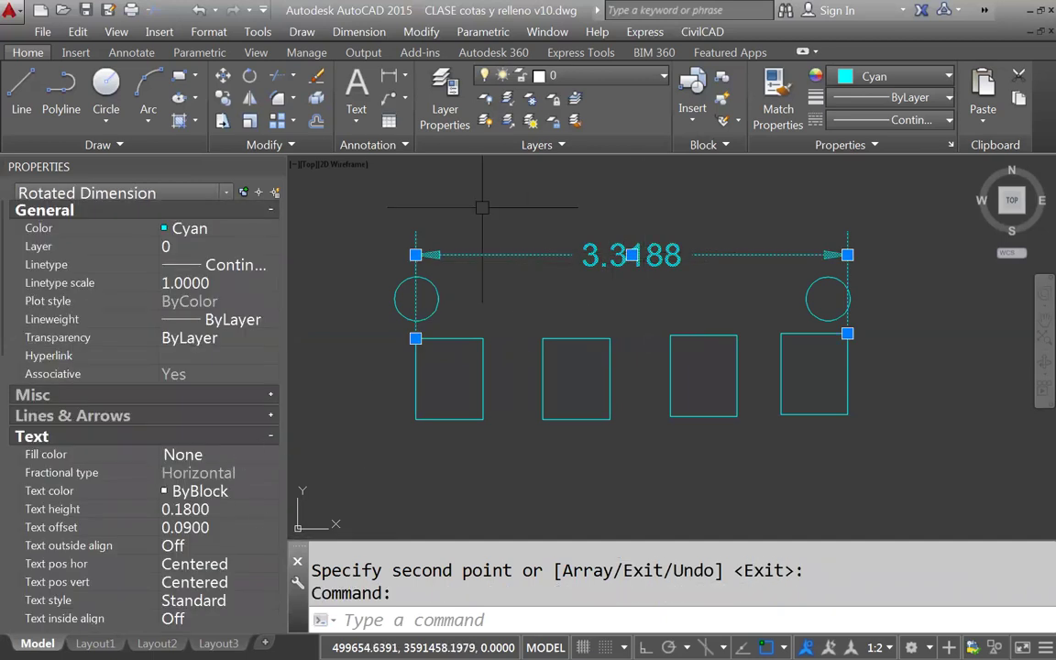
scroll(543, 288, "down", 2)
key("Escape")
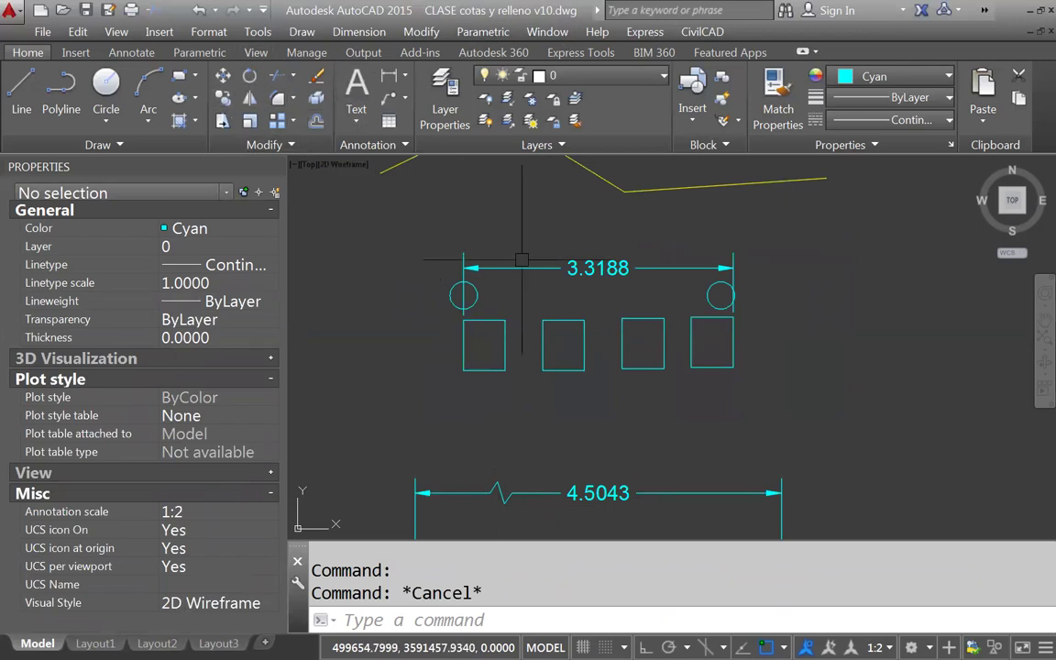
Add a jog line to the four-rectangle row's linear dimension with Dimjogline, placing the jog between the left arrowhead and the text
left_click(130, 52)
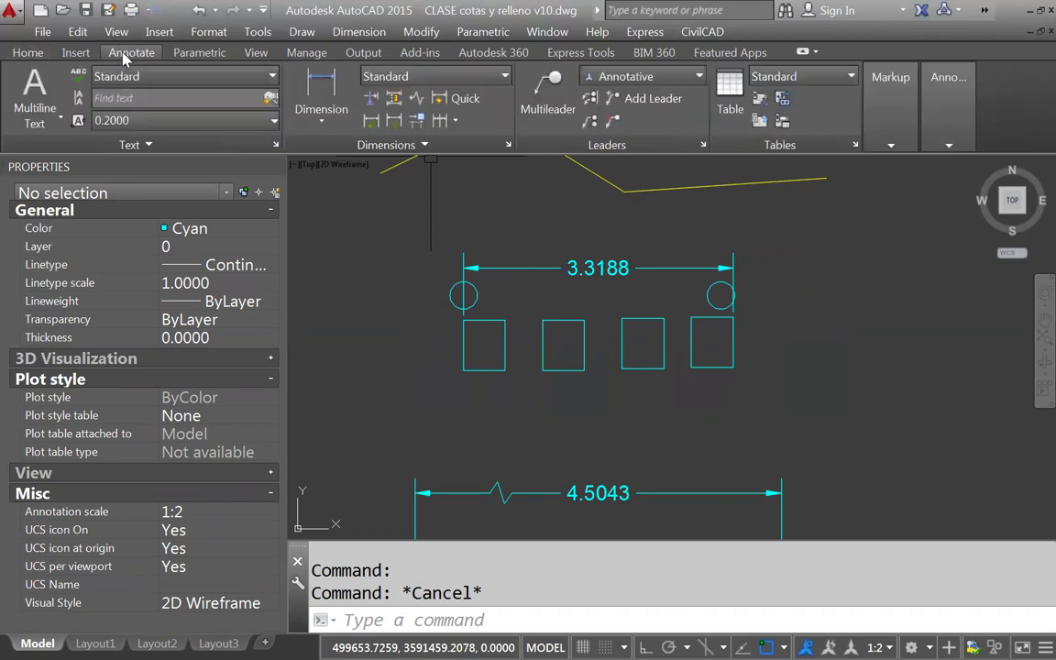
left_click(416, 98)
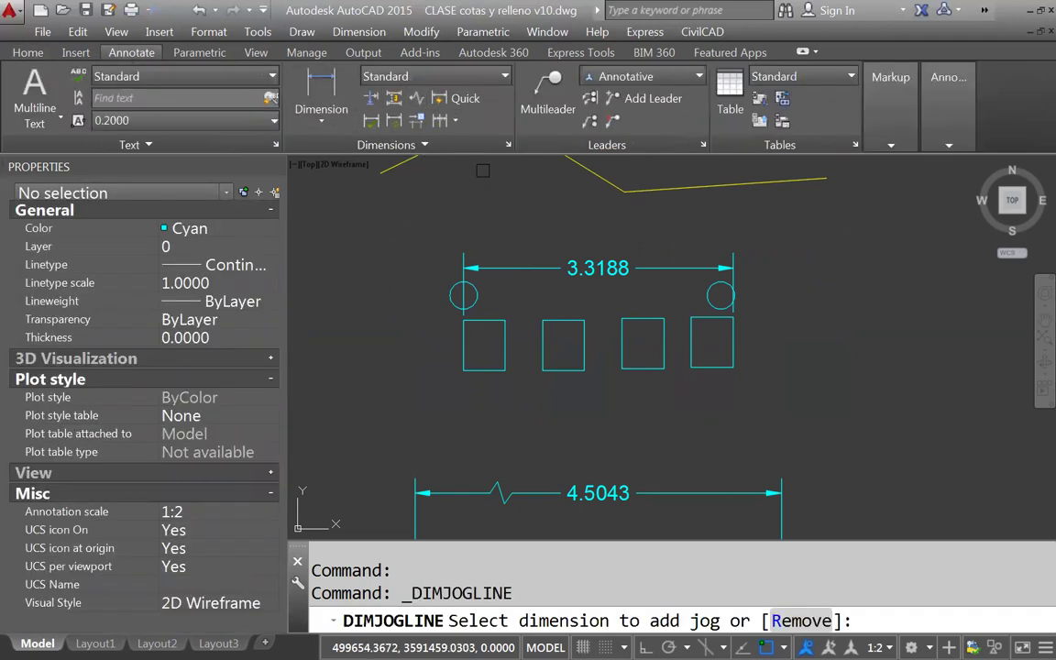
left_click(530, 268)
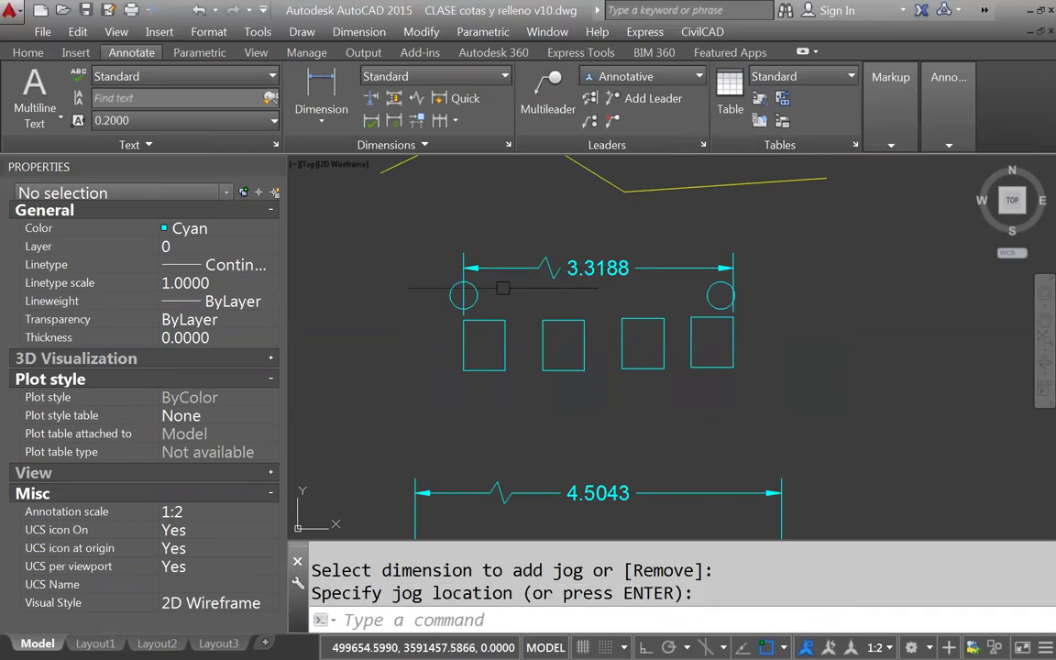
Override the text of the four-rectangle row's jogged linear dimension with "2 km"
scroll(543, 273, "up", 2)
left_click(550, 267)
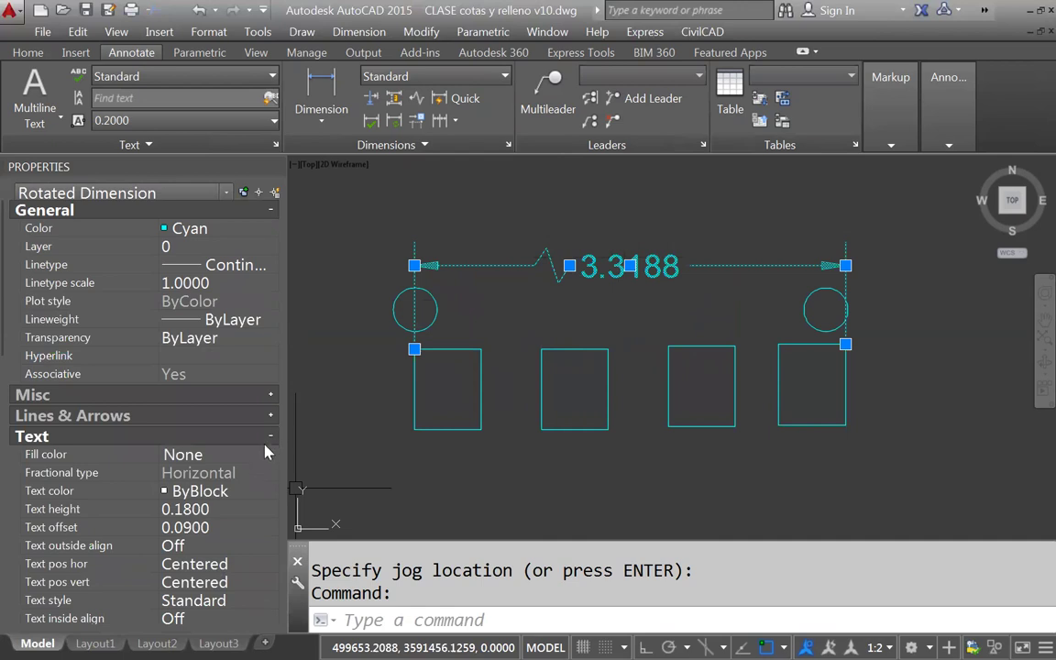
left_click(271, 210)
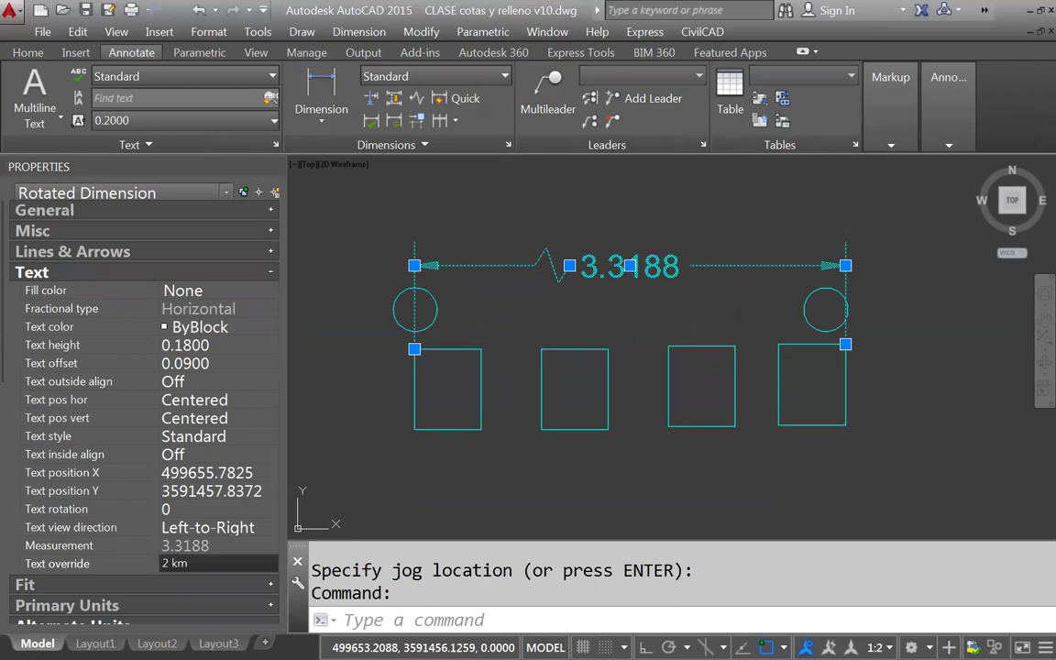
key("Return")
key("Escape")
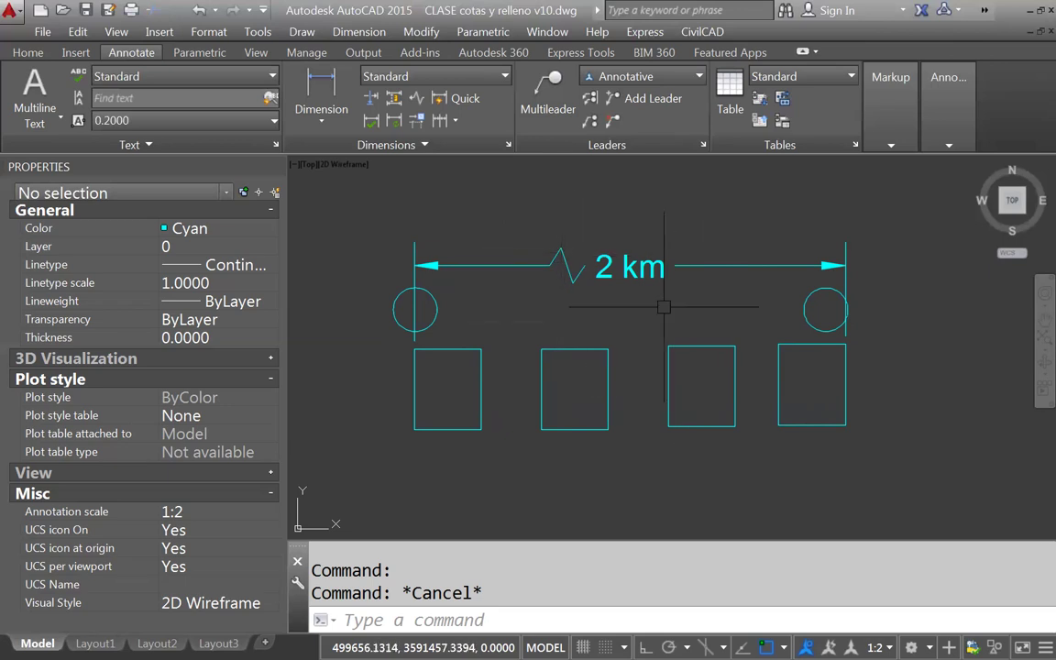
Shift the jog symbol on the "2 km" dimension slightly left along its dimension line, away from the text
scroll(594, 297, "down", 2)
scroll(587, 294, "down", 3)
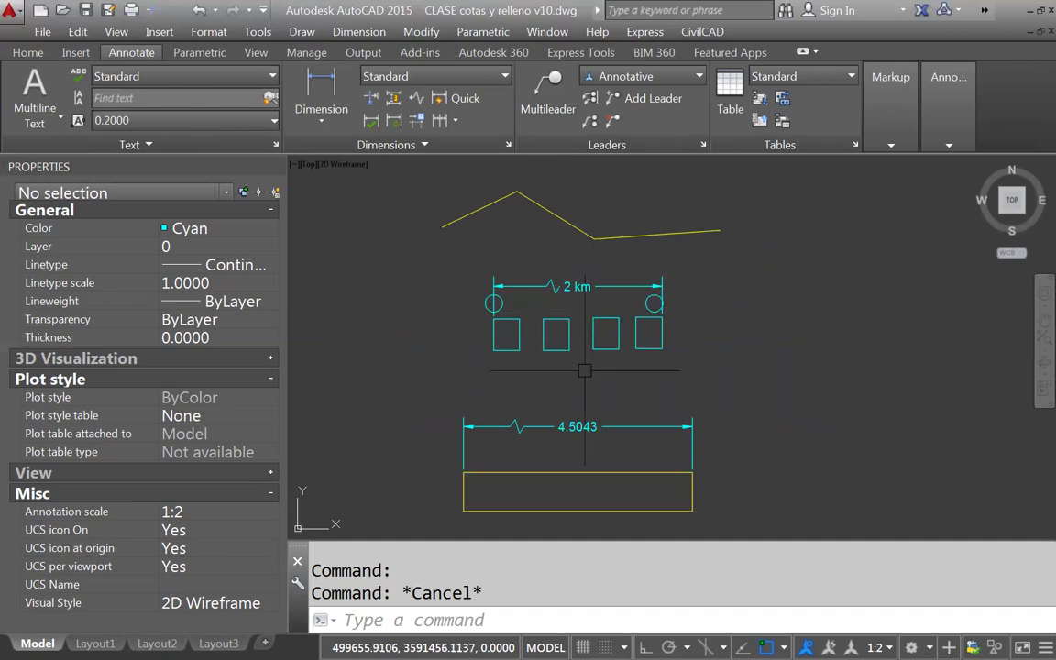
scroll(554, 290, "up", 5)
scroll(554, 290, "down", 2)
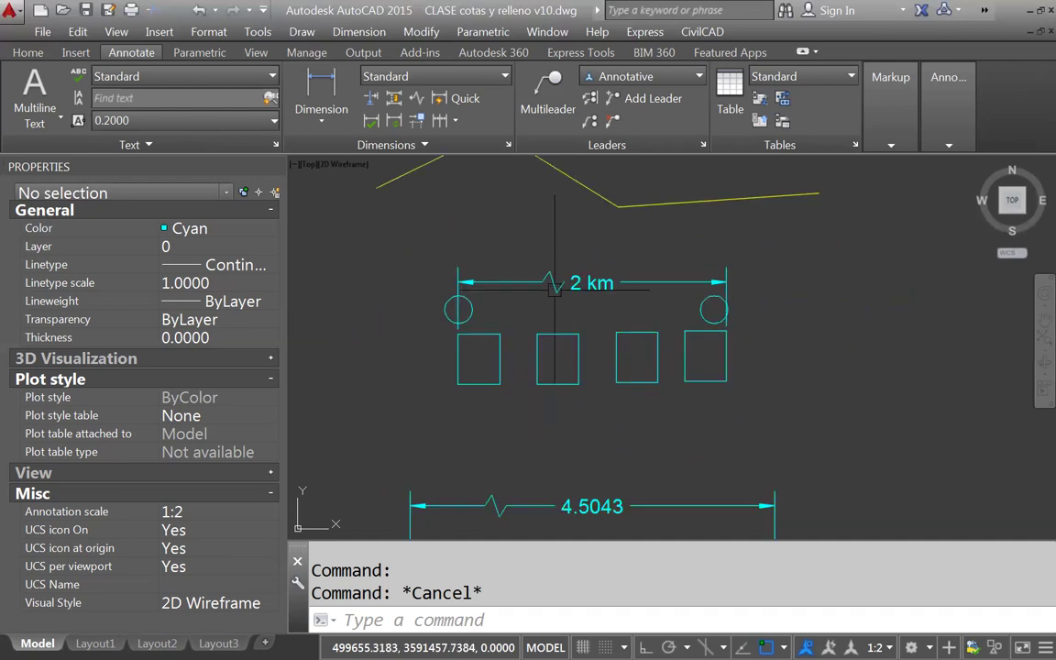
scroll(554, 290, "down", 2)
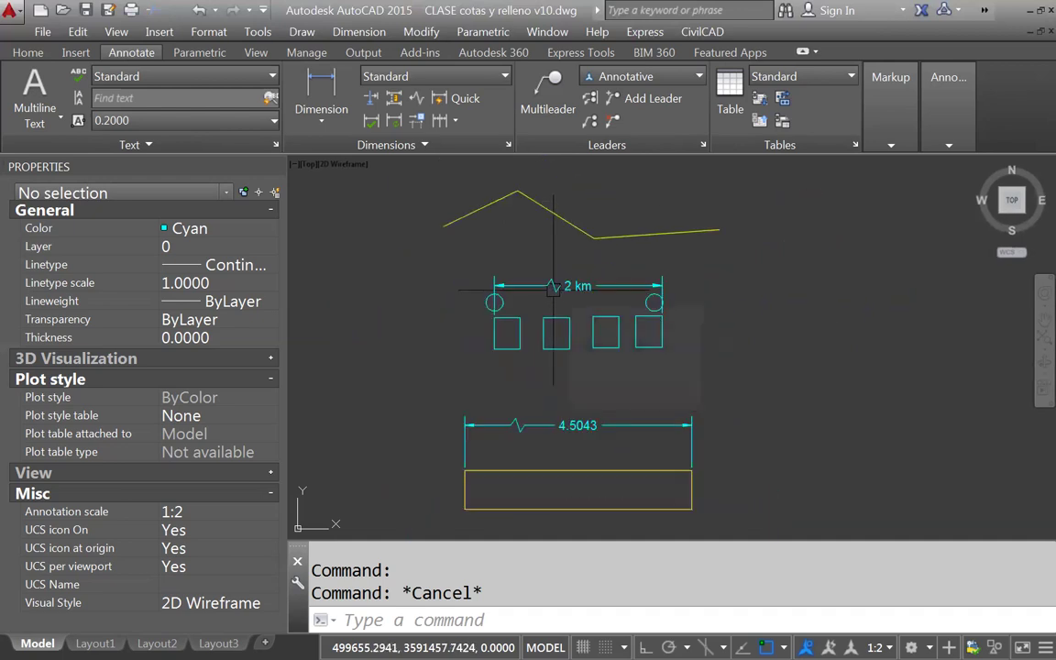
scroll(545, 240, "down", 3)
scroll(538, 320, "up", 8)
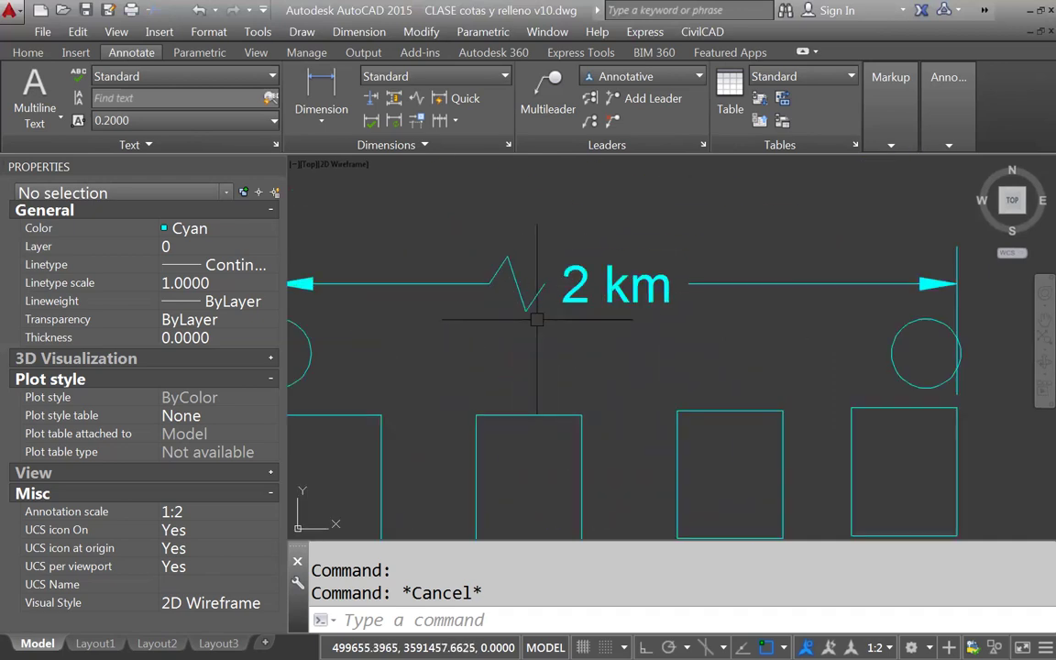
left_click(523, 284)
left_click(520, 285)
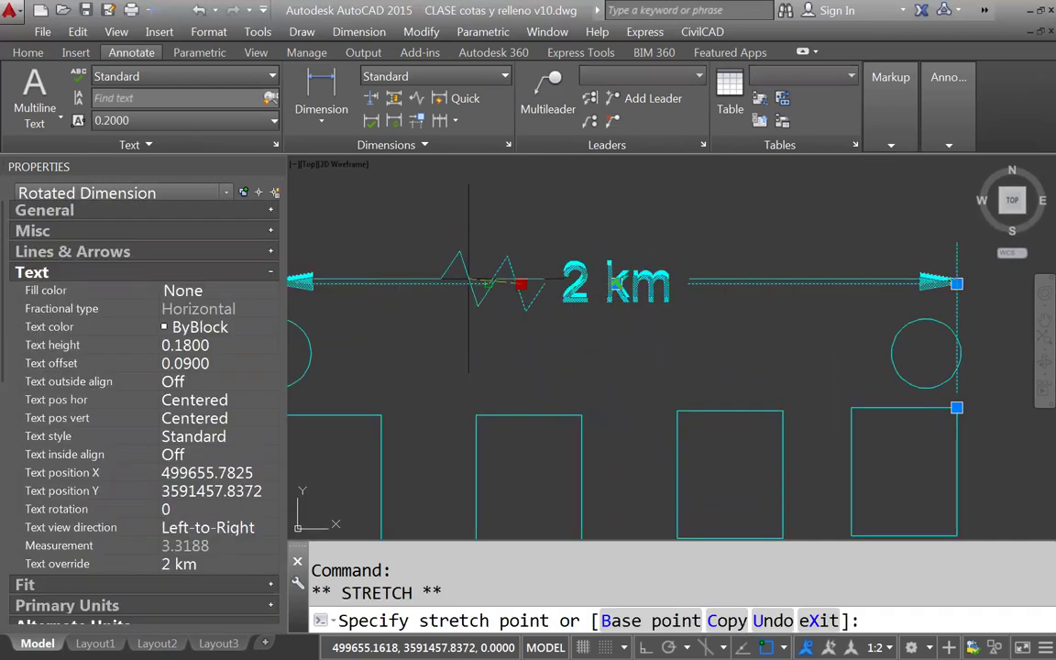
left_click(489, 285)
scroll(505, 292, "down", 4)
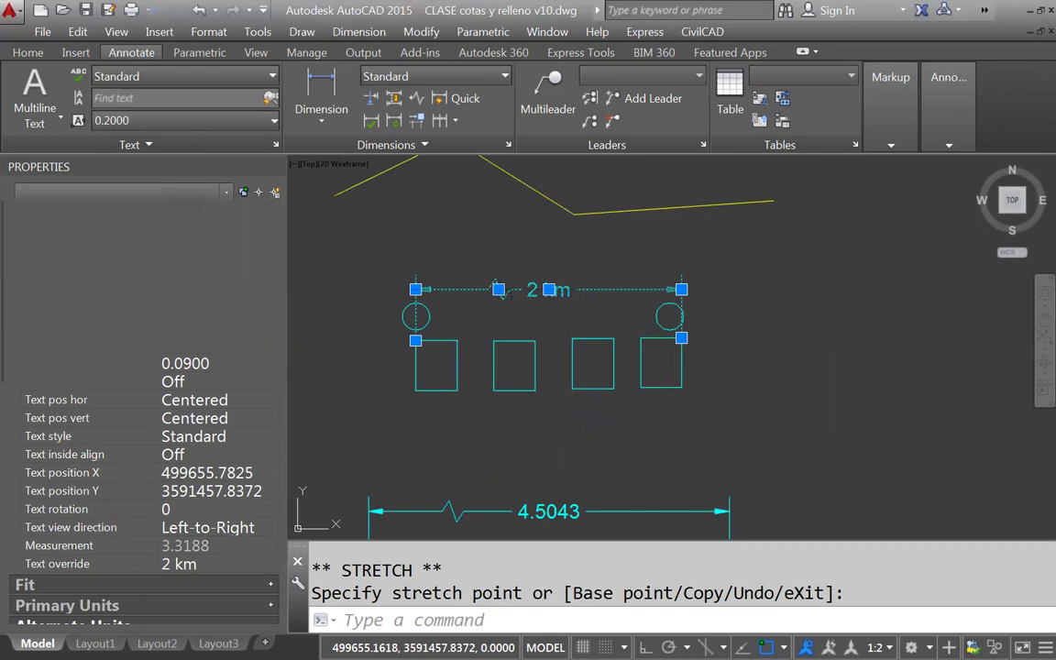
key("Escape")
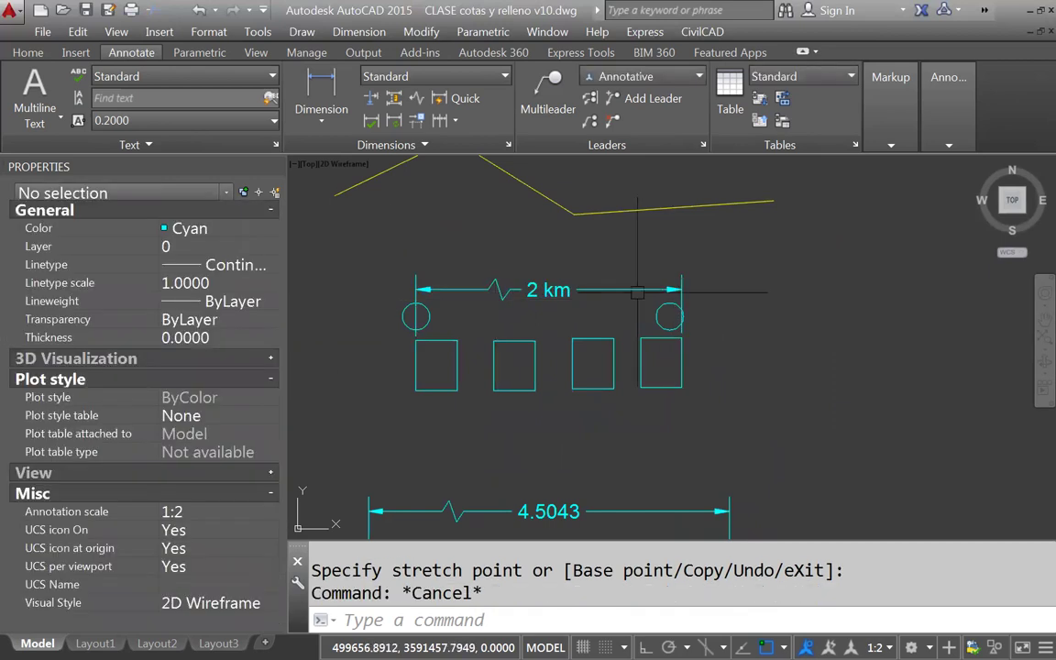
scroll(639, 294, "down", 2)
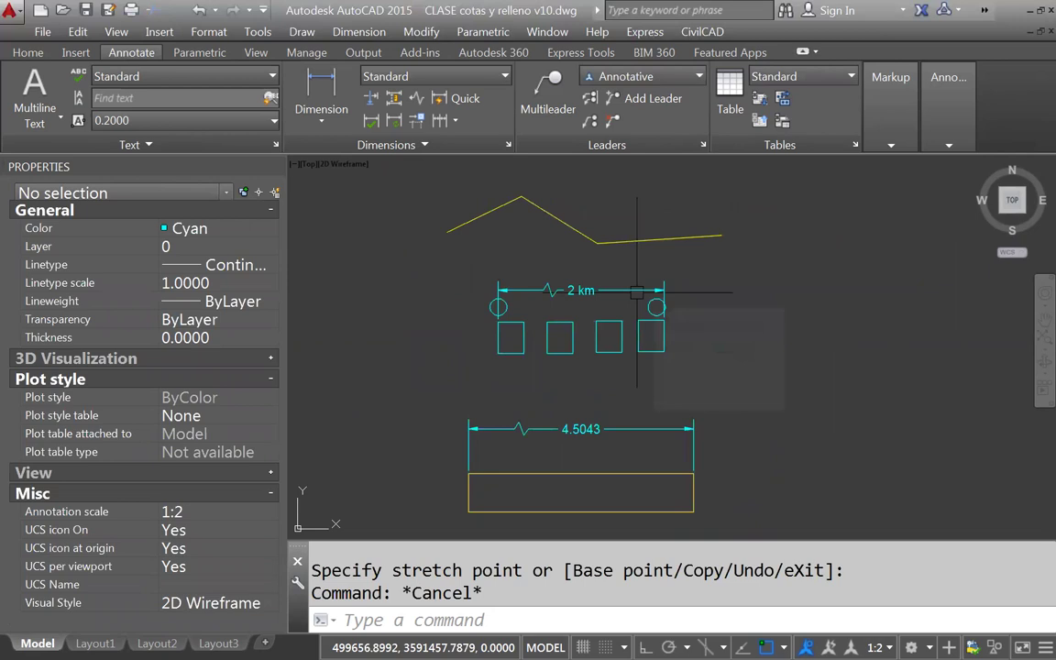
scroll(503, 272, "up", 5)
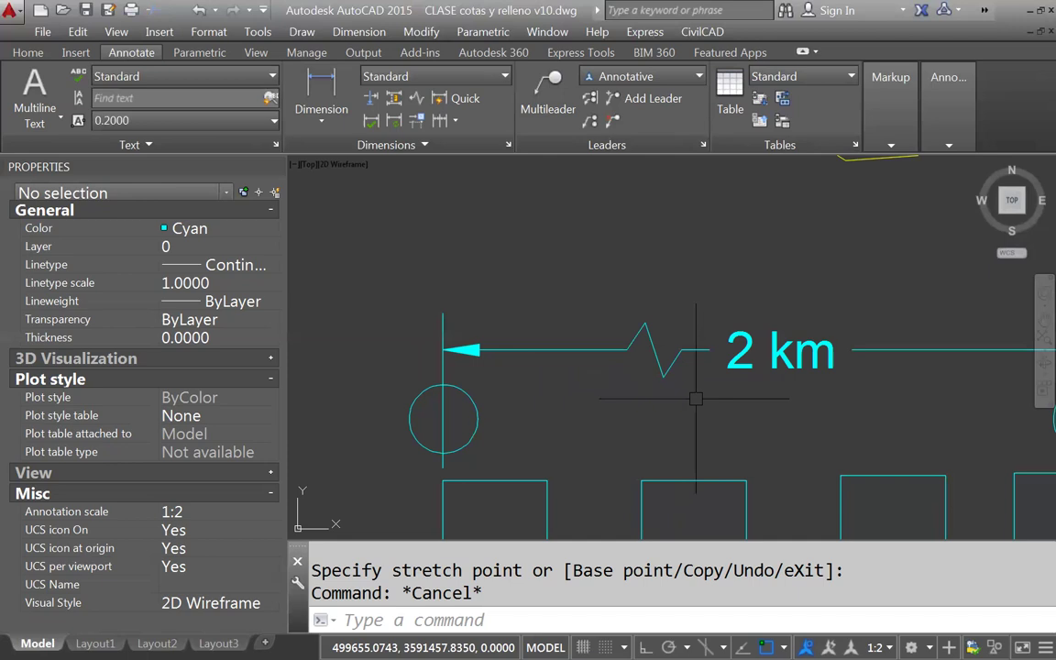
scroll(529, 348, "down", 8)
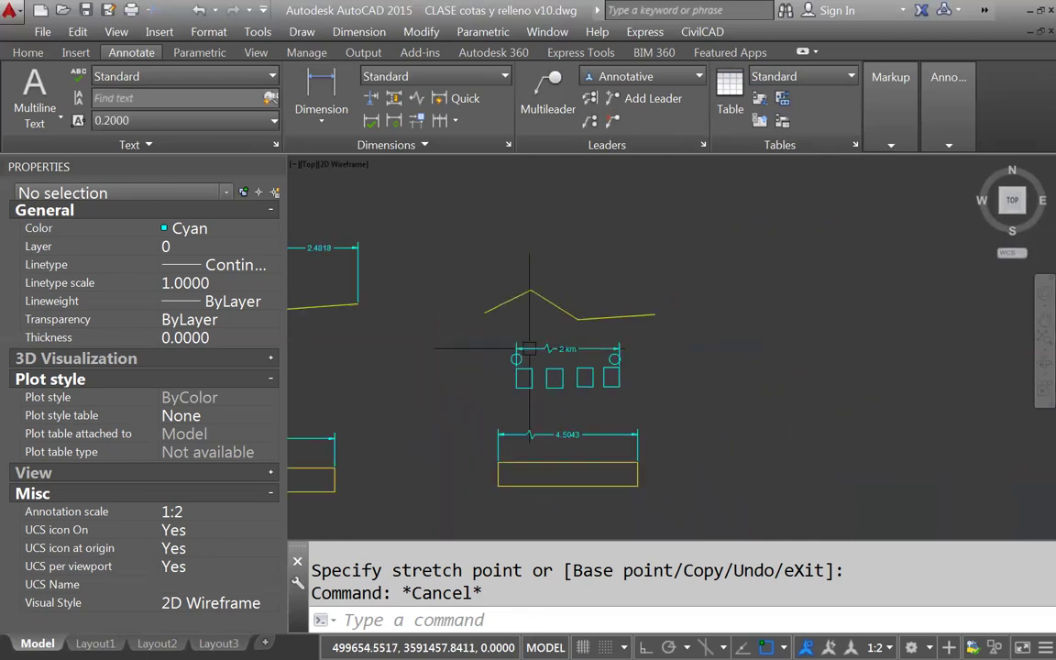
scroll(552, 422, "up", 3)
scroll(483, 380, "down", 2)
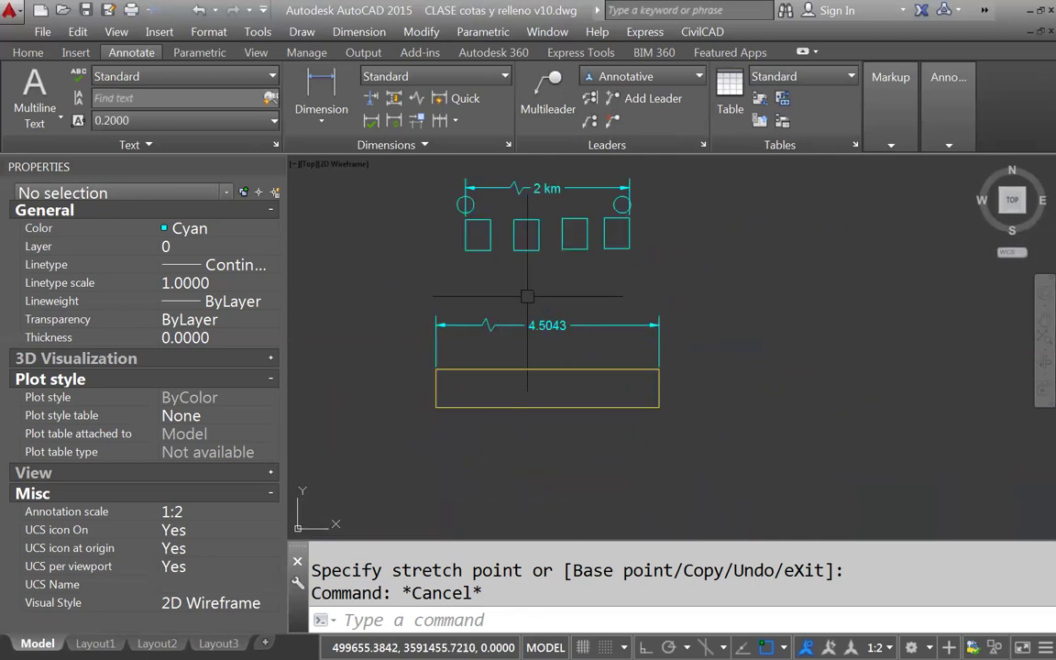
Add a round inspection frame with a 70% inspection rate to the linear dimension above the lower long rectangle
scroll(501, 309, "up", 2)
scroll(500, 413, "up", 2)
scroll(501, 337, "down", 2)
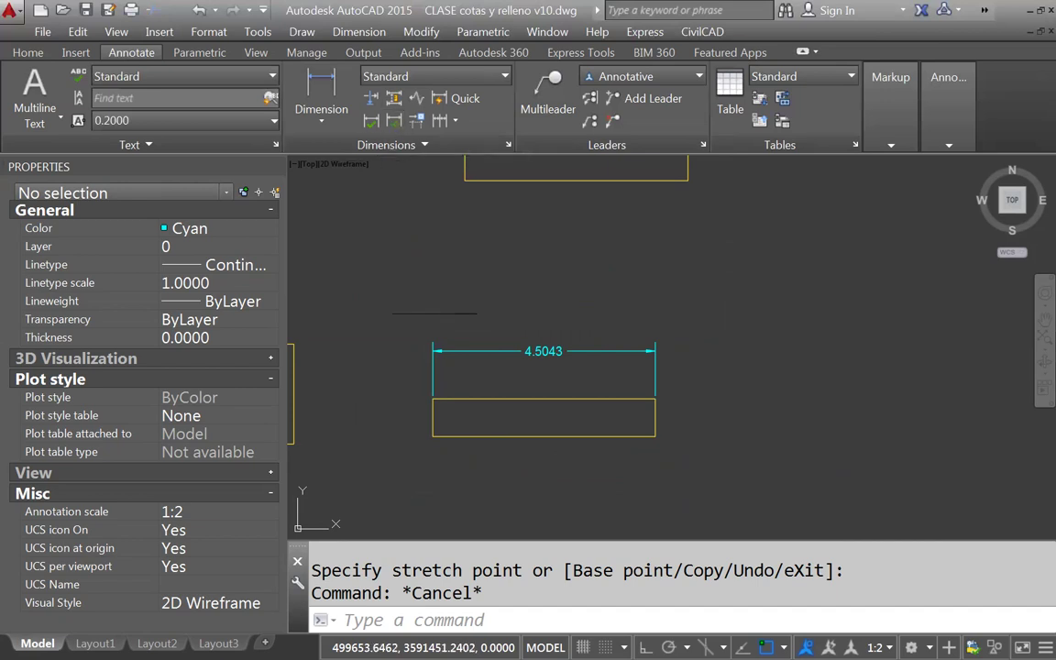
left_click(370, 122)
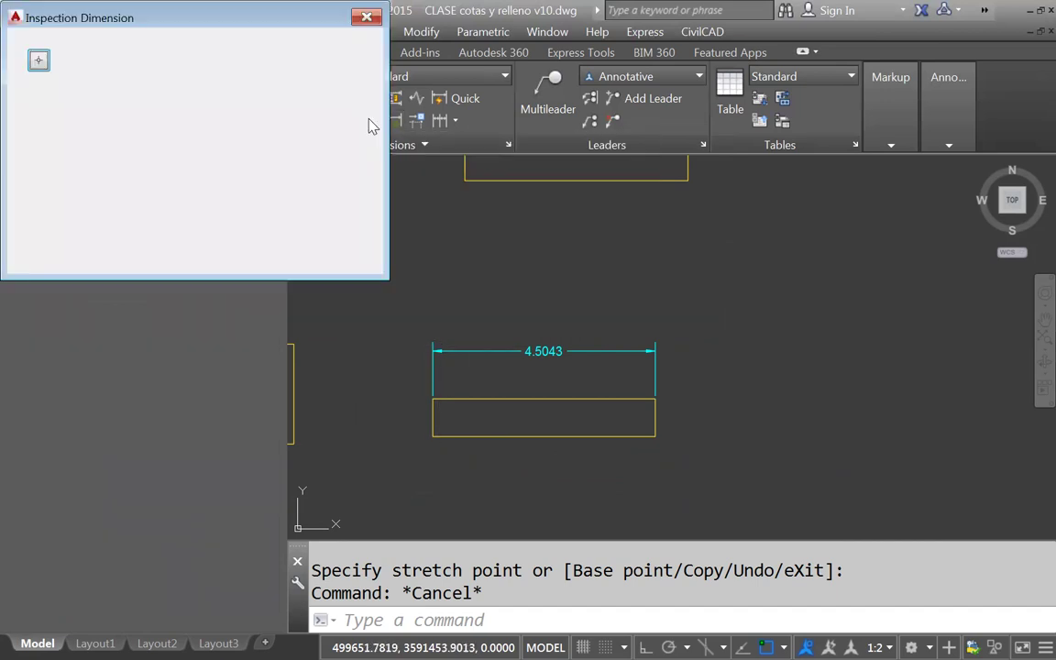
left_click(38, 61)
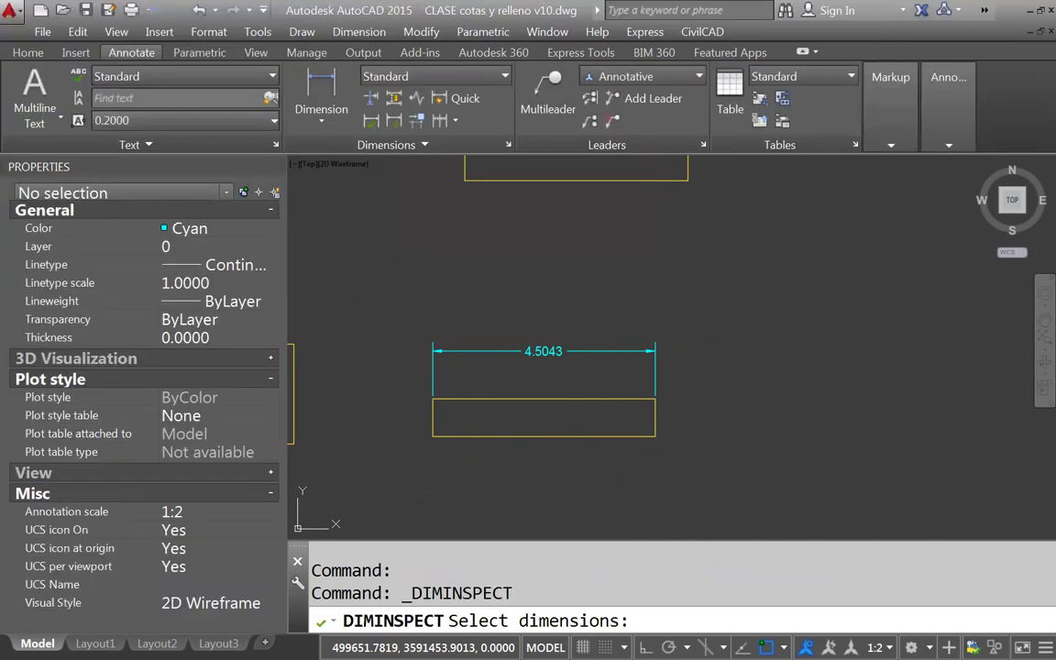
left_click(512, 351)
key("Return")
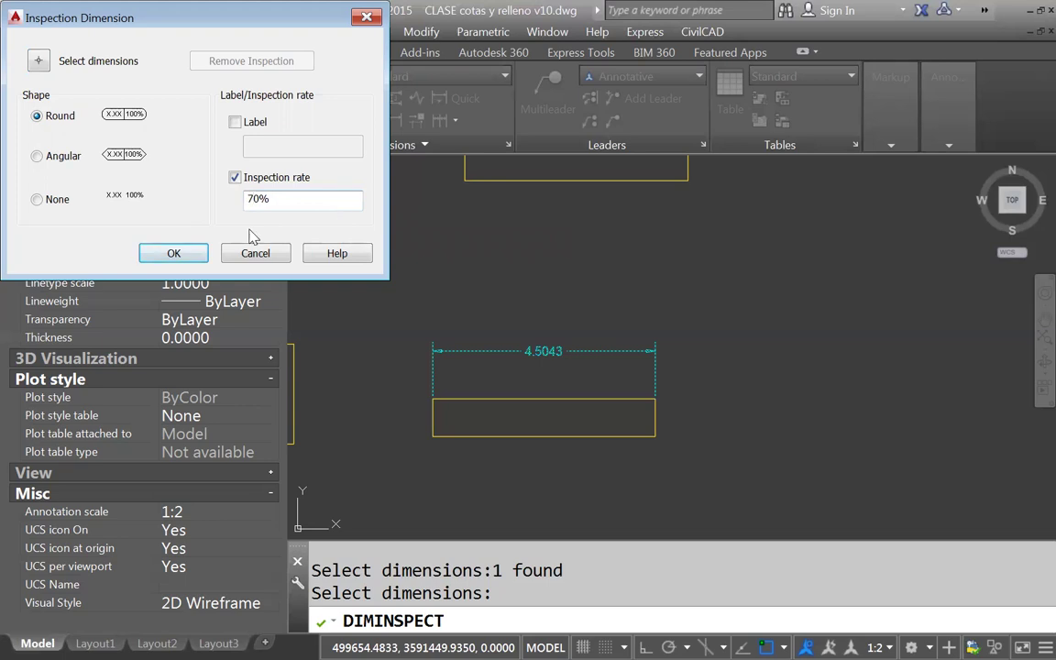
left_click(174, 254)
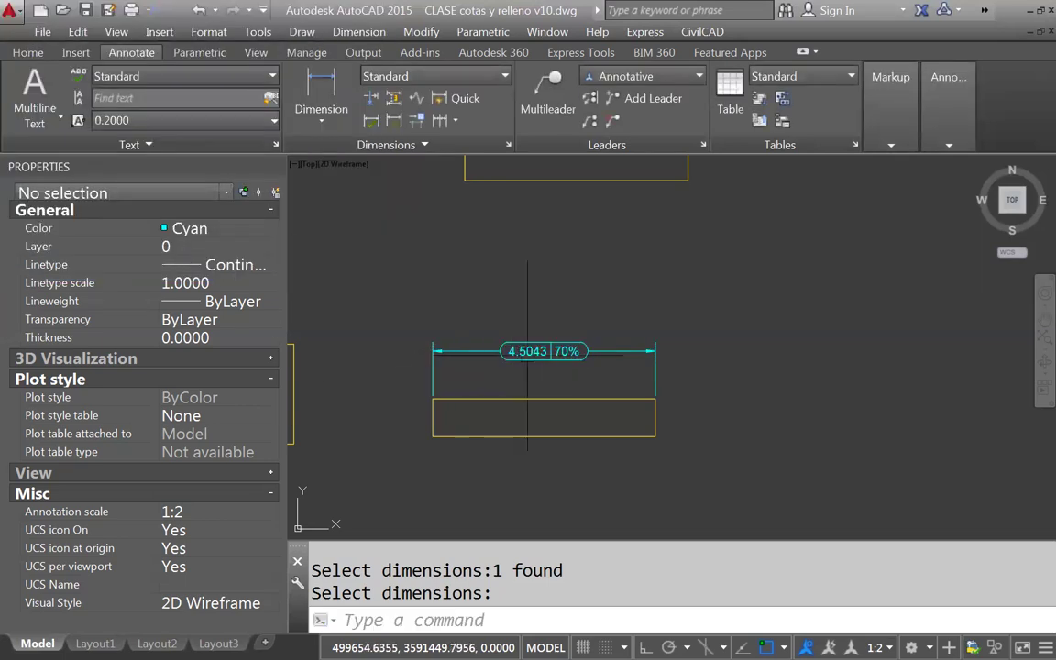
middle_click_drag(544, 373, 557, 351)
scroll(571, 332, "up", 2)
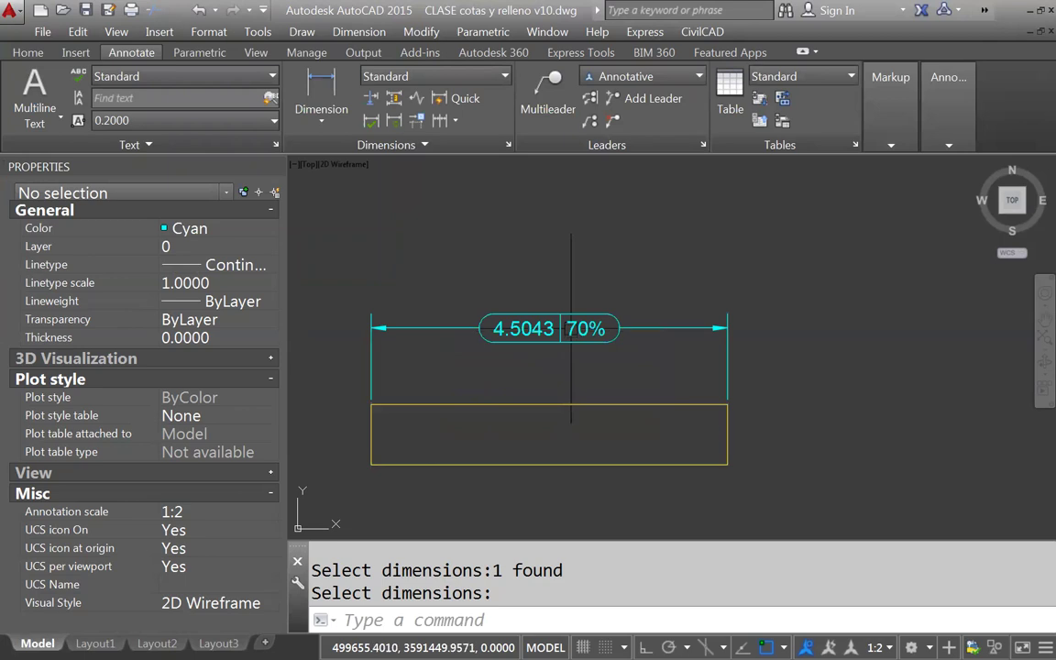
scroll(603, 341, "down", 4)
Add a linear dimension above the first of the four adjoining rectangles, between its upper-left and upper-right corners
mouse_move(603, 341)
middle_mouse_down()
mouse_move(580, 404)
mouse_move(549, 326)
mouse_move(590, 327)
mouse_move(665, 369)
middle_mouse_up()
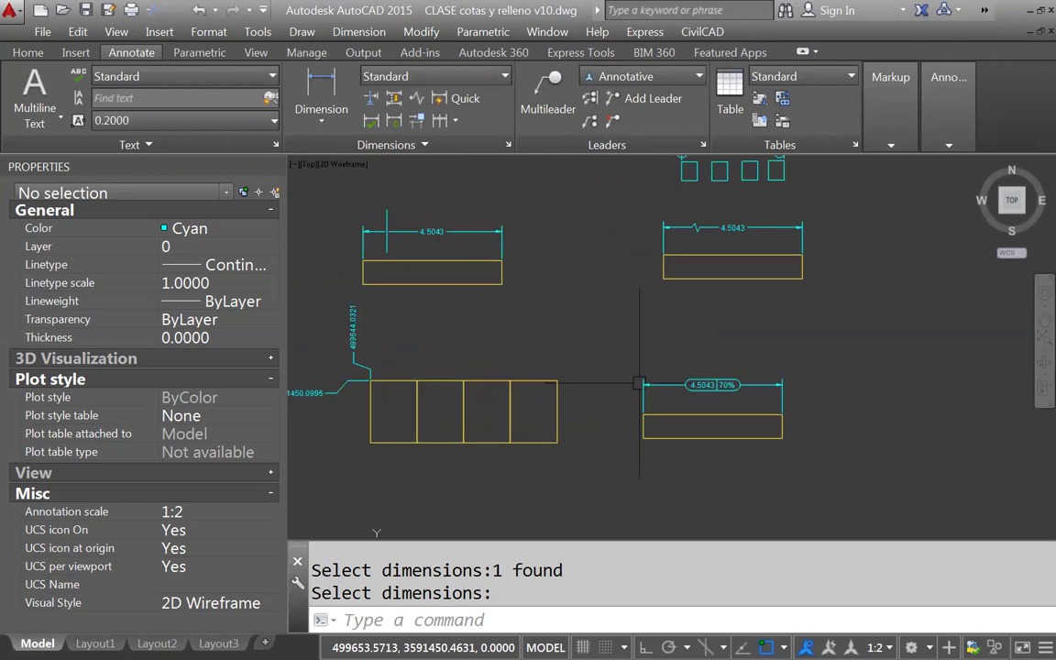
scroll(660, 386, "up", 2)
middle_click_drag(608, 384, 651, 351)
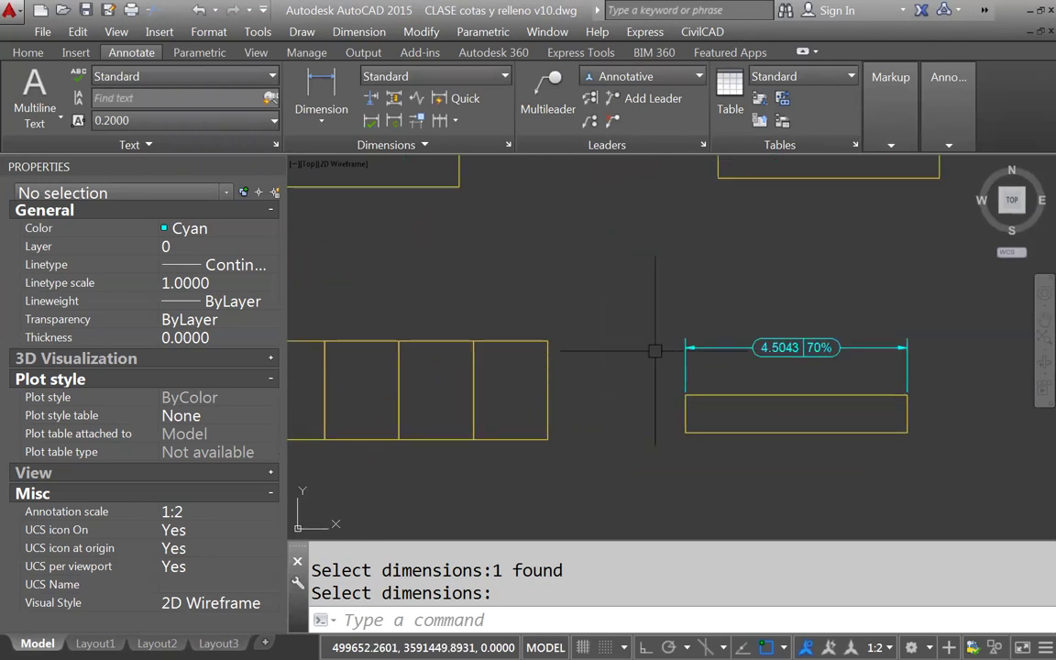
middle_click_drag(535, 338, 614, 364)
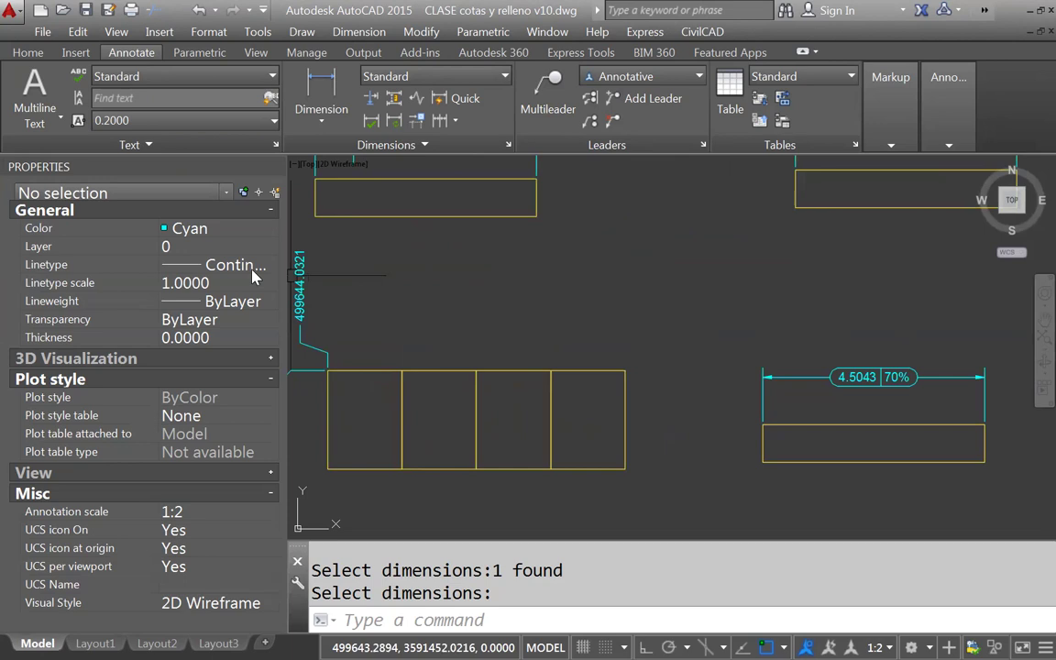
middle_click_drag(420, 308, 441, 306)
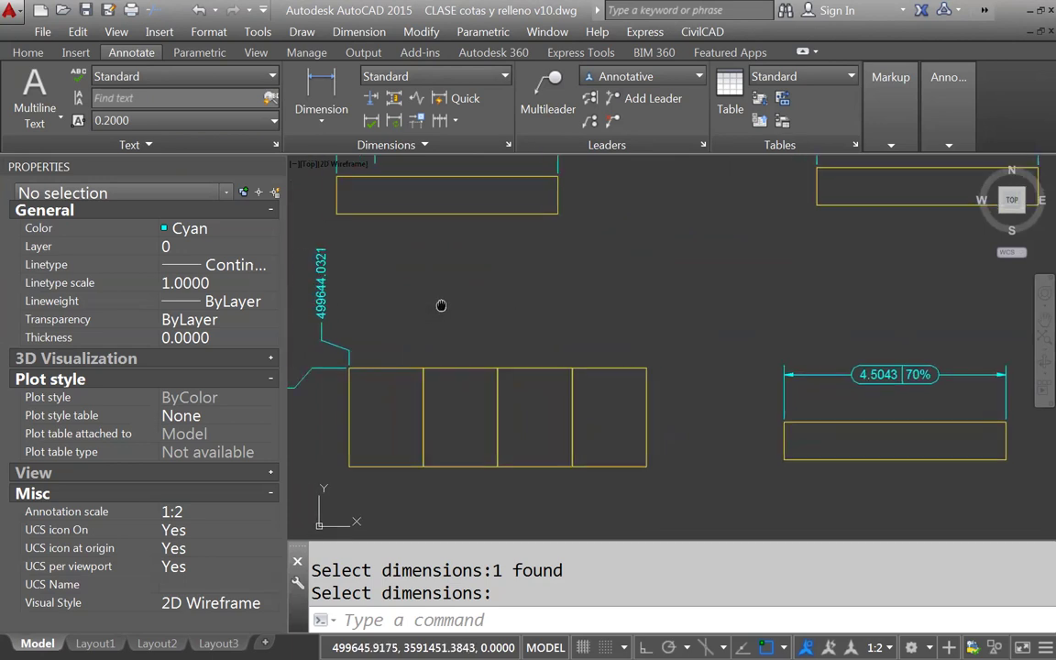
left_click(308, 133)
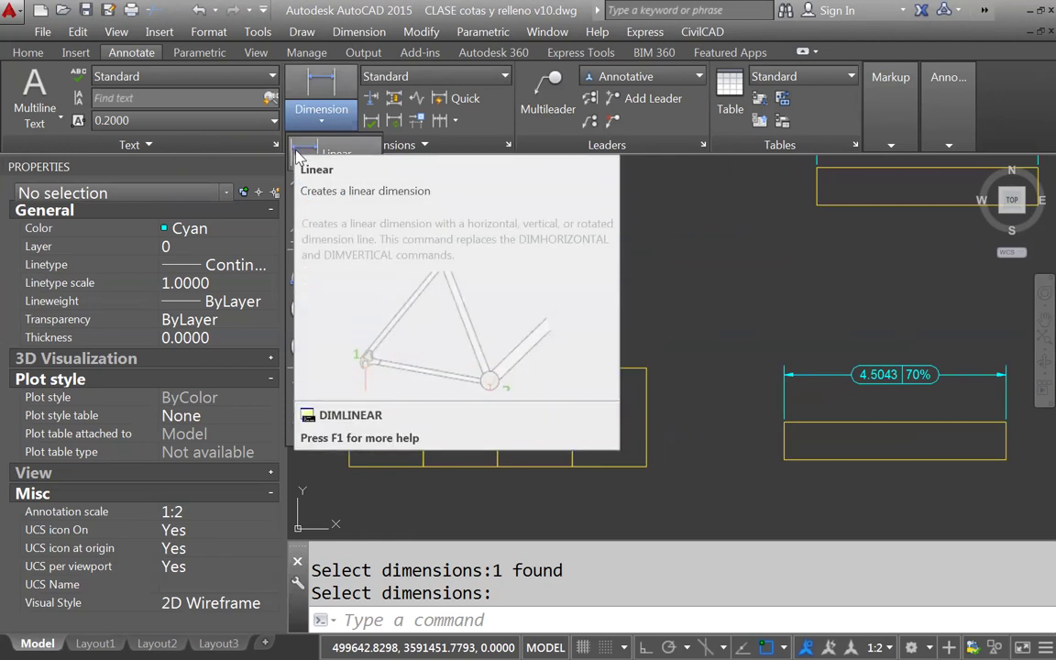
left_click(302, 152)
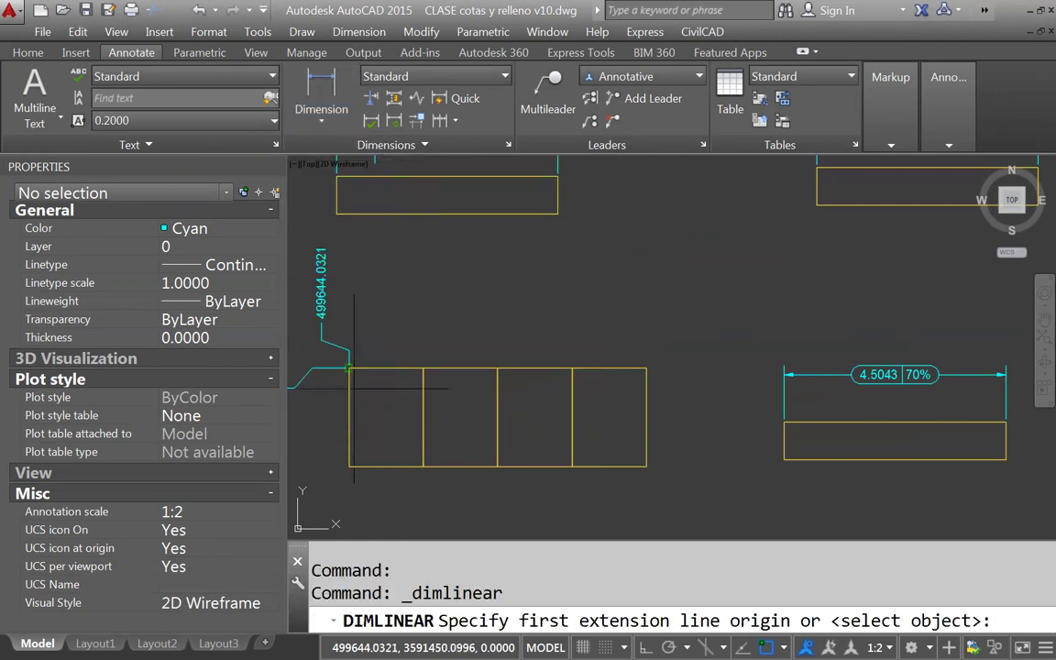
left_click(350, 368)
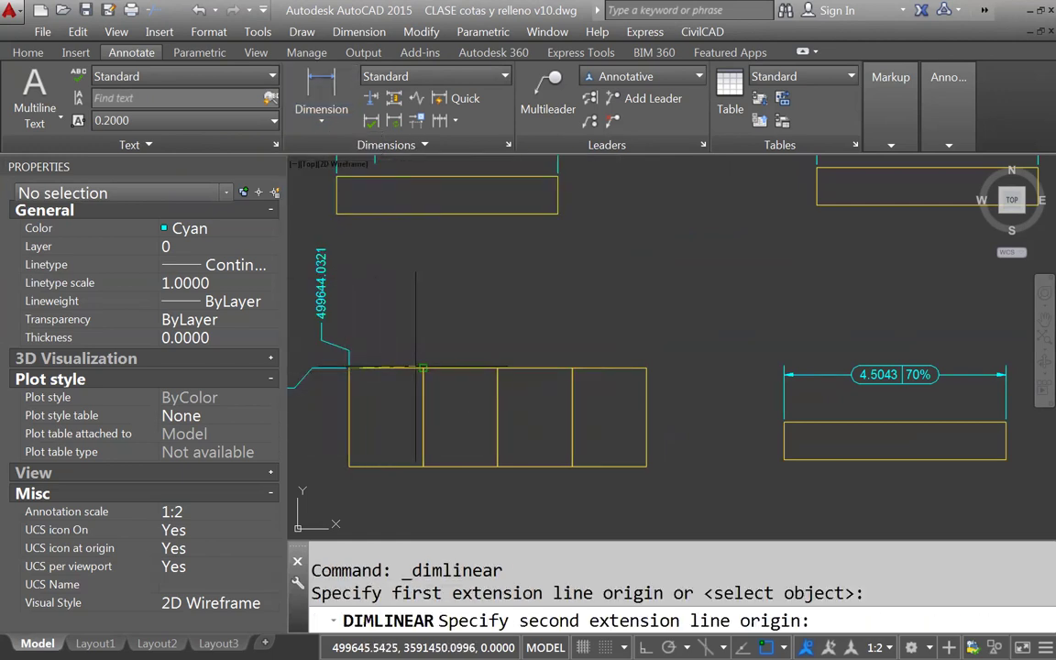
left_click(423, 367)
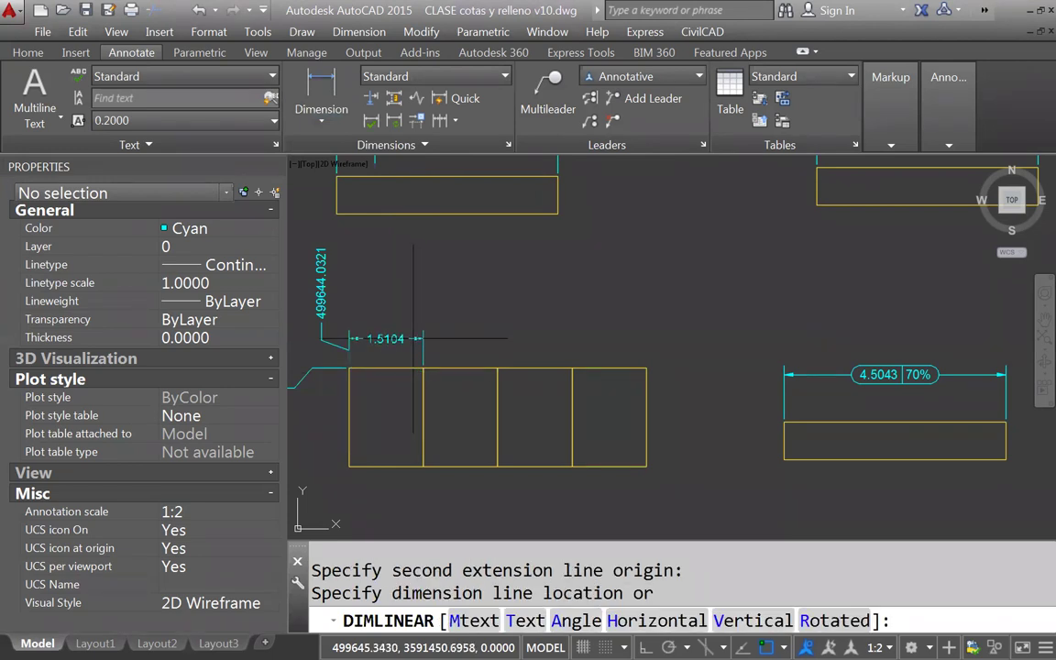
left_click(413, 338)
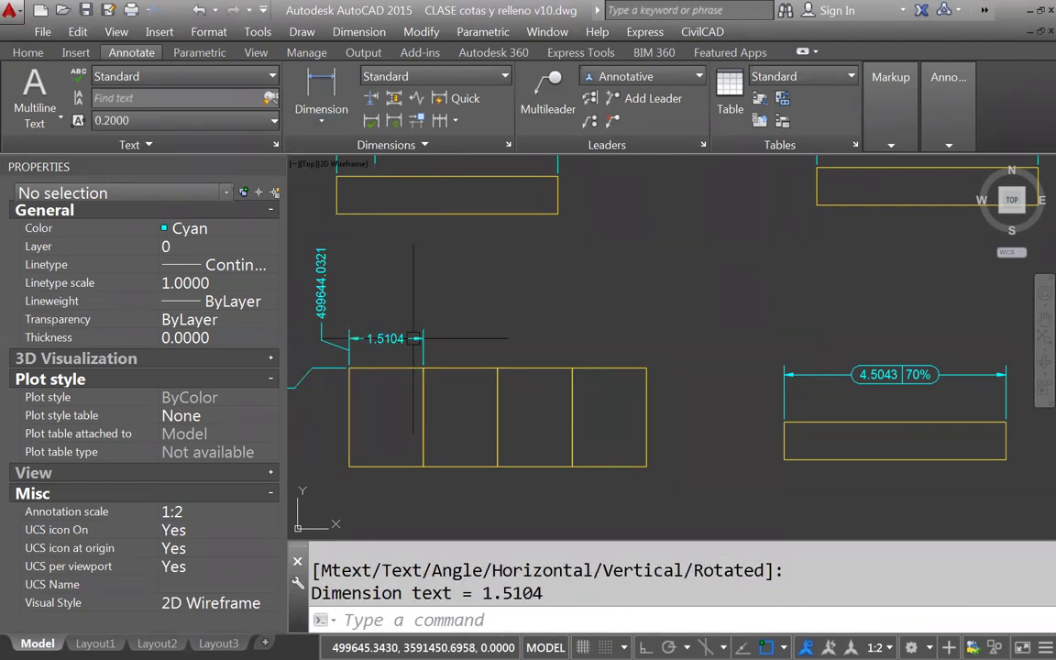
Continue the dimension chain across the upper corners of the other three adjoining rectangles with Continue
left_click(438, 122)
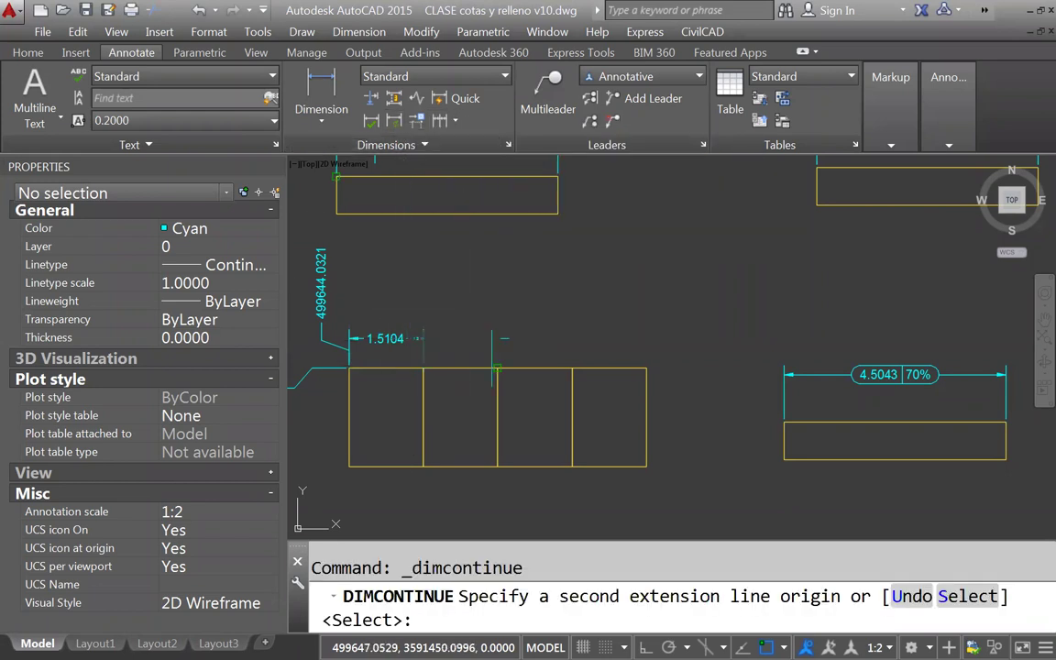
left_click(496, 369)
left_click(572, 370)
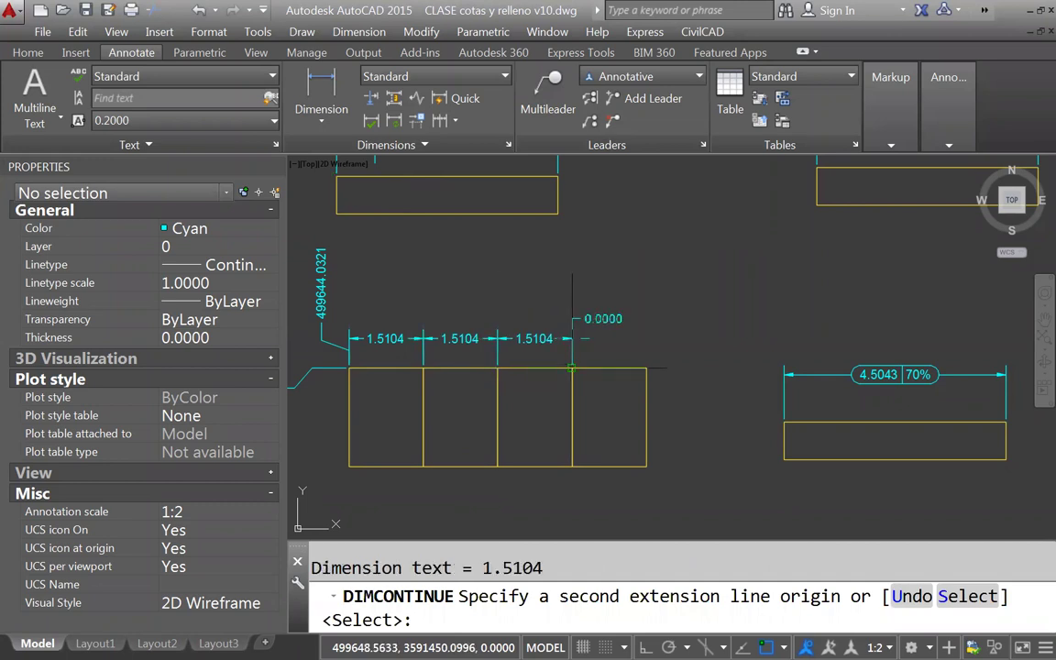
left_click(645, 368)
key("Return")
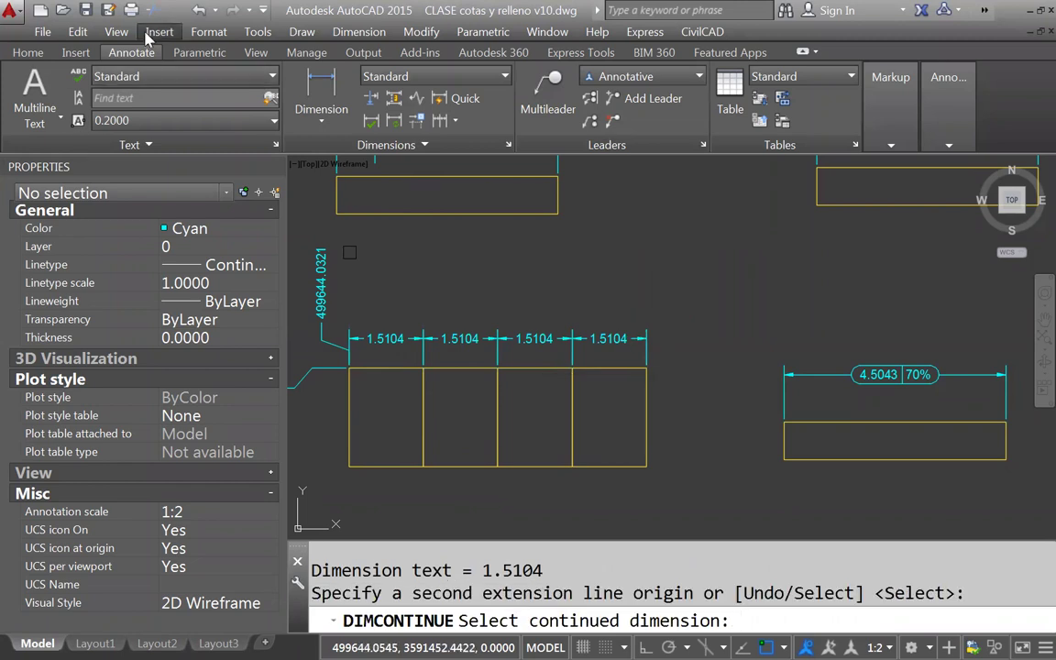
Undo the continued dimensions and the first linear dimension above the four adjoining rectangles
left_click(199, 11)
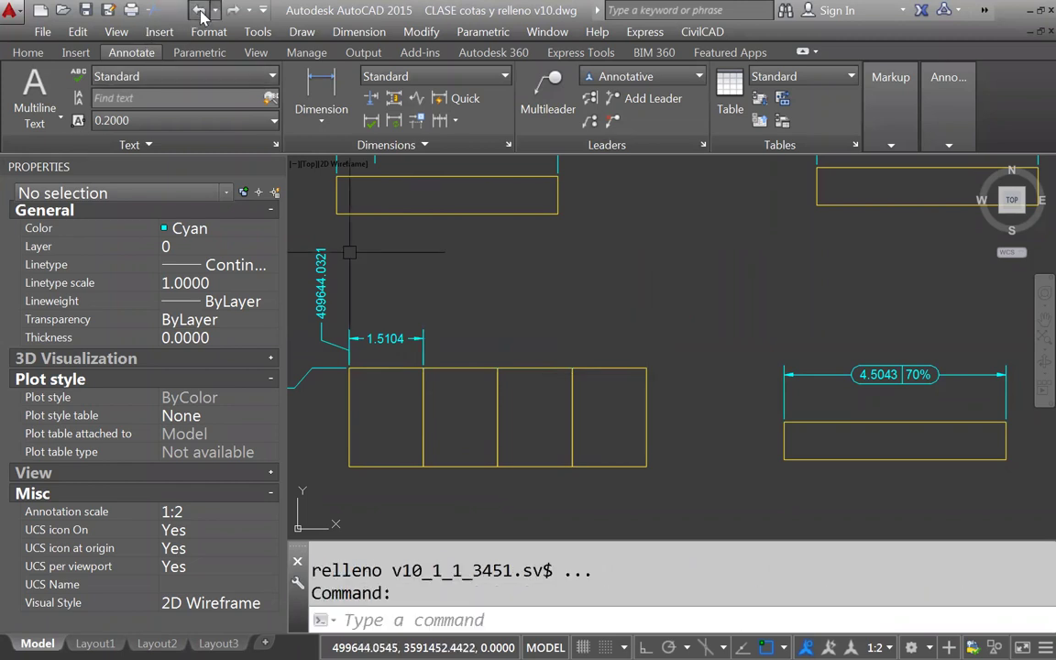
left_click(199, 11)
Add a linear dimension above the first of the four adjoining rectangles, between its two upper corners
left_click(321, 91)
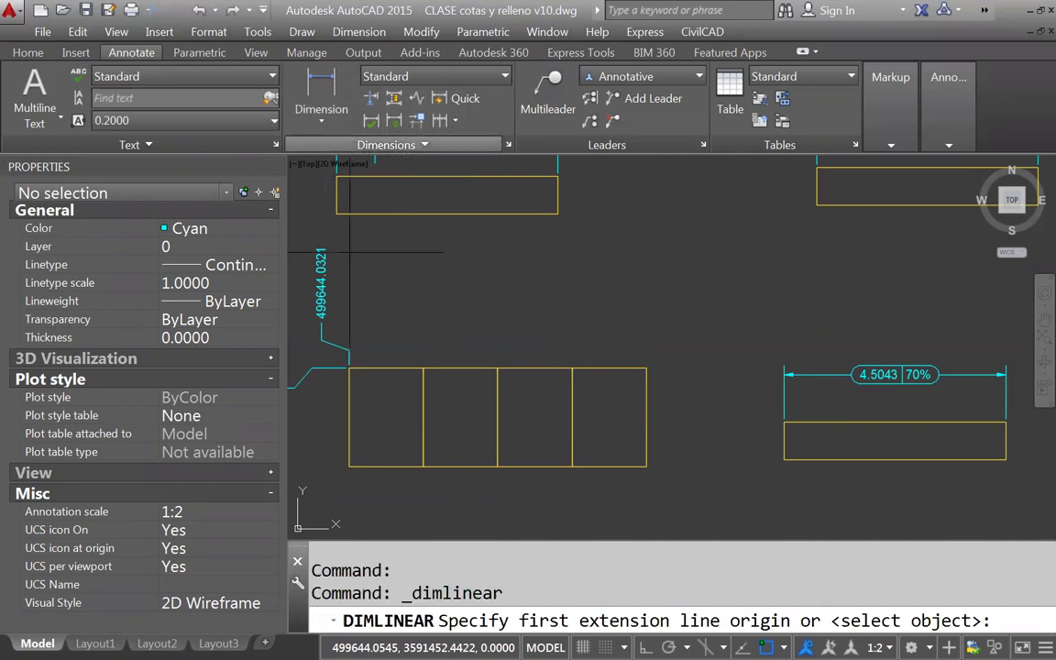
left_click(349, 368)
left_click(423, 367)
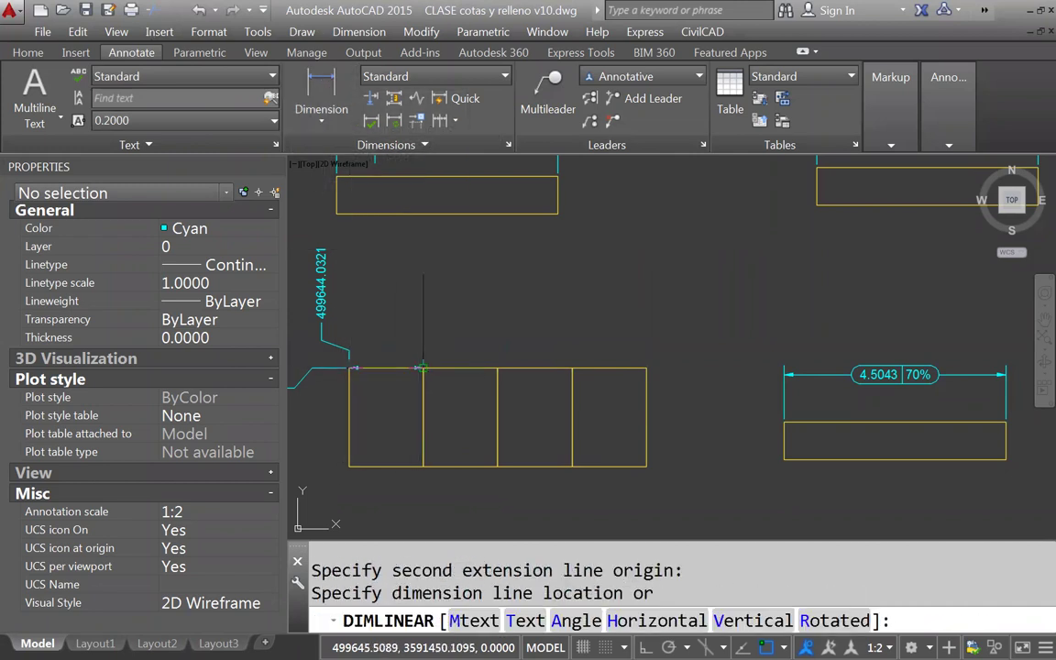
left_click(374, 343)
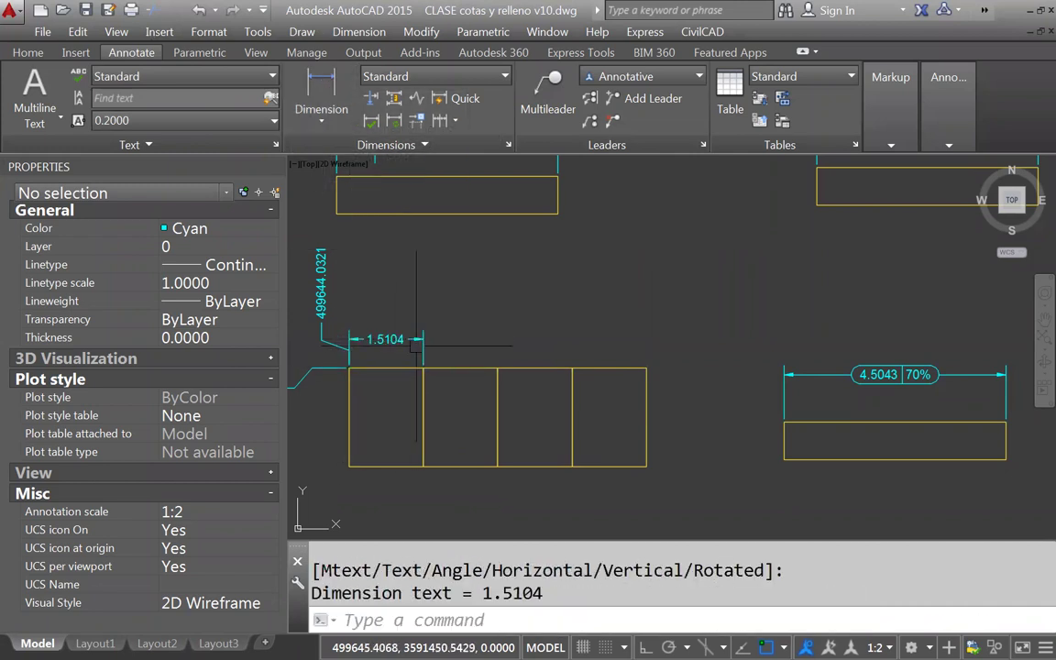
Continue the dimension chain over the remaining three adjoining rectangles, using their upper corners as extension line origins
left_click(439, 121)
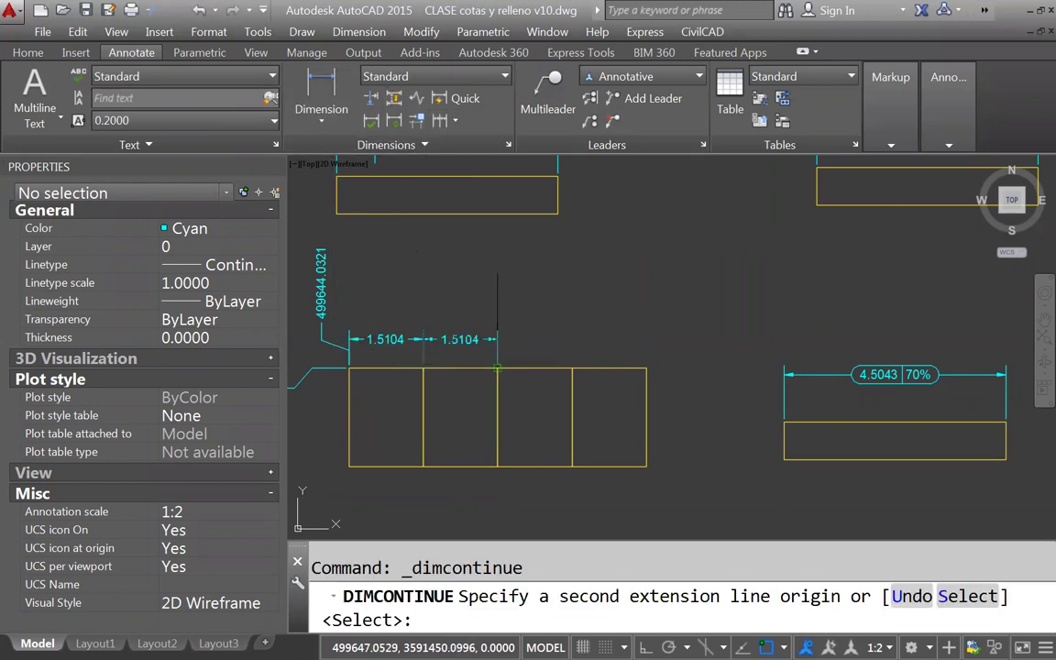
left_click(498, 368)
left_click(572, 369)
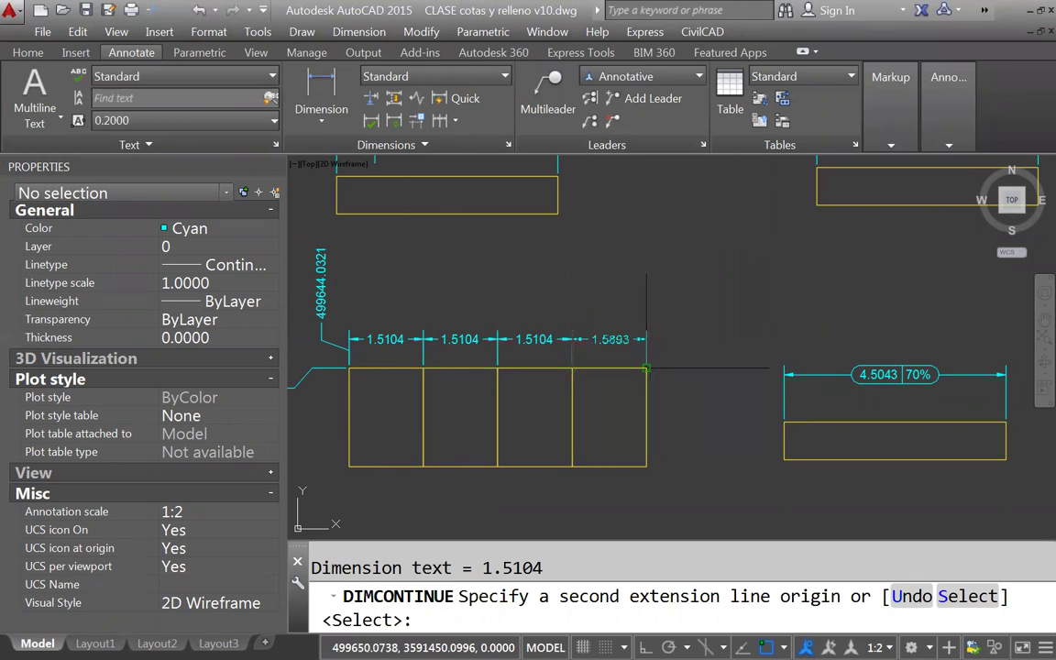
left_click(646, 369)
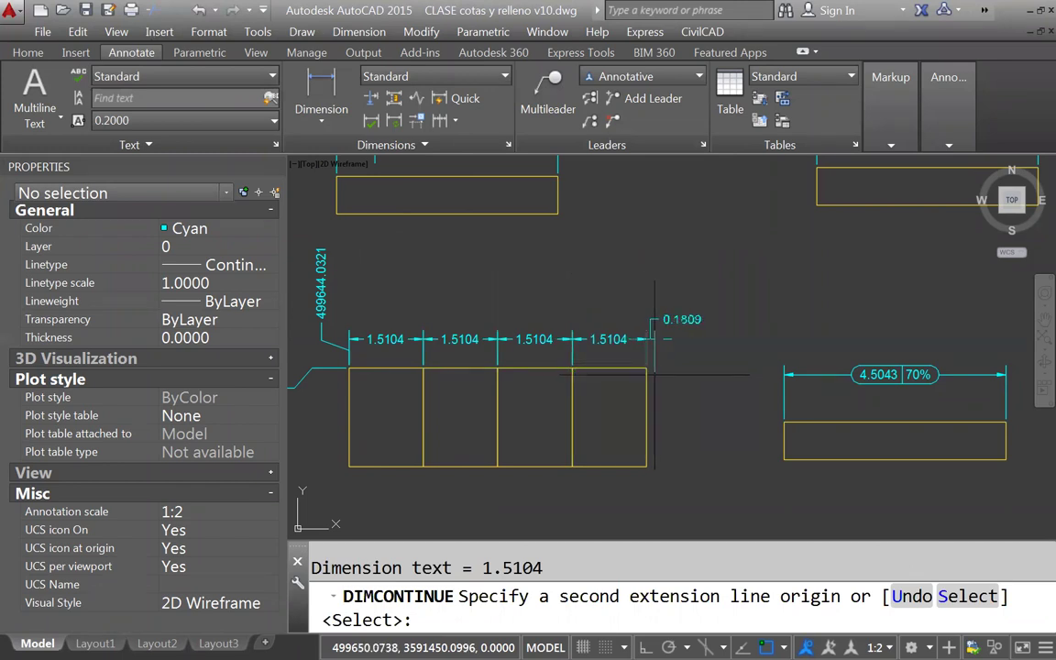
key("Return")
scroll(525, 361, "down", 4)
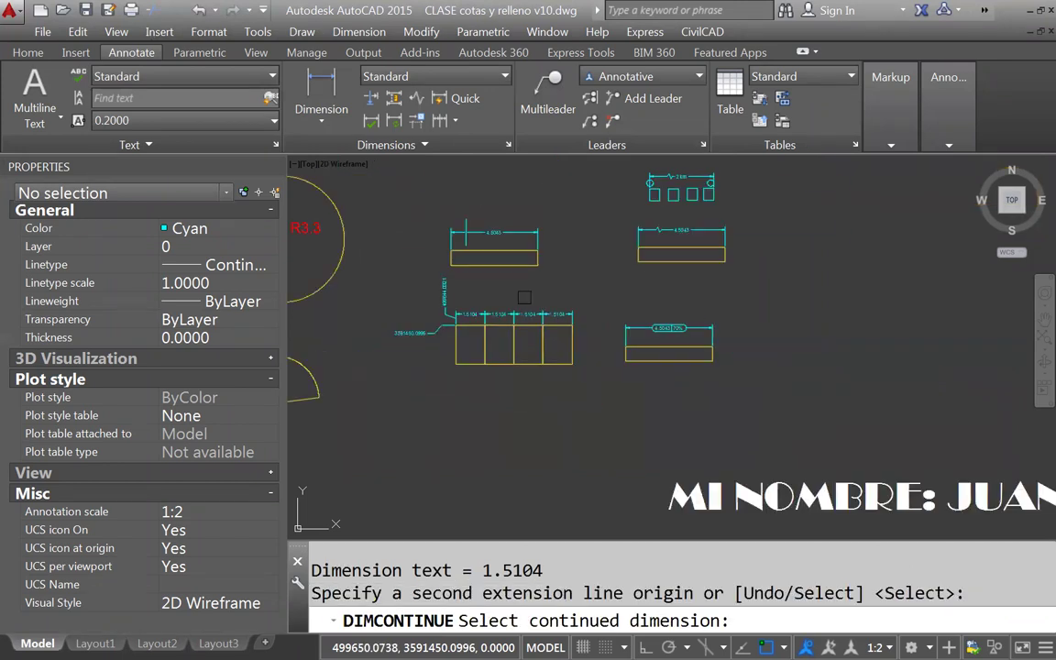
middle_click_drag(554, 283, 562, 298)
key("Return")
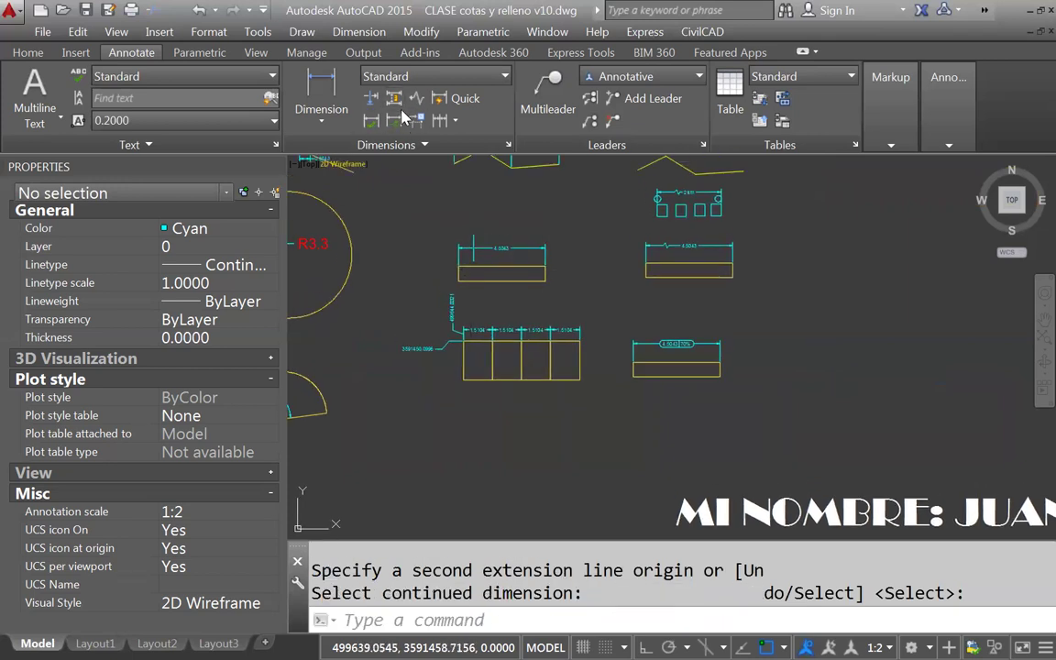
Add a multileader pointing to the upper-right corner of the long rectangle above the four adjoining ones, with the text "aqui es"
mouse_move(596, 320)
middle_mouse_down()
mouse_move(622, 365)
mouse_move(680, 396)
middle_mouse_up()
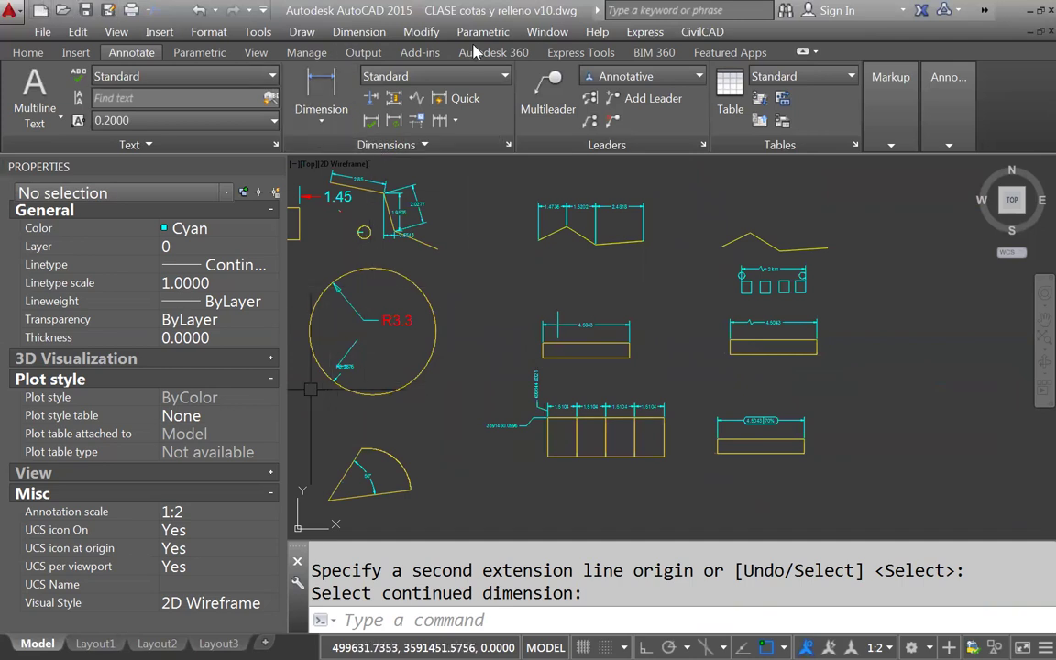
left_click(540, 94)
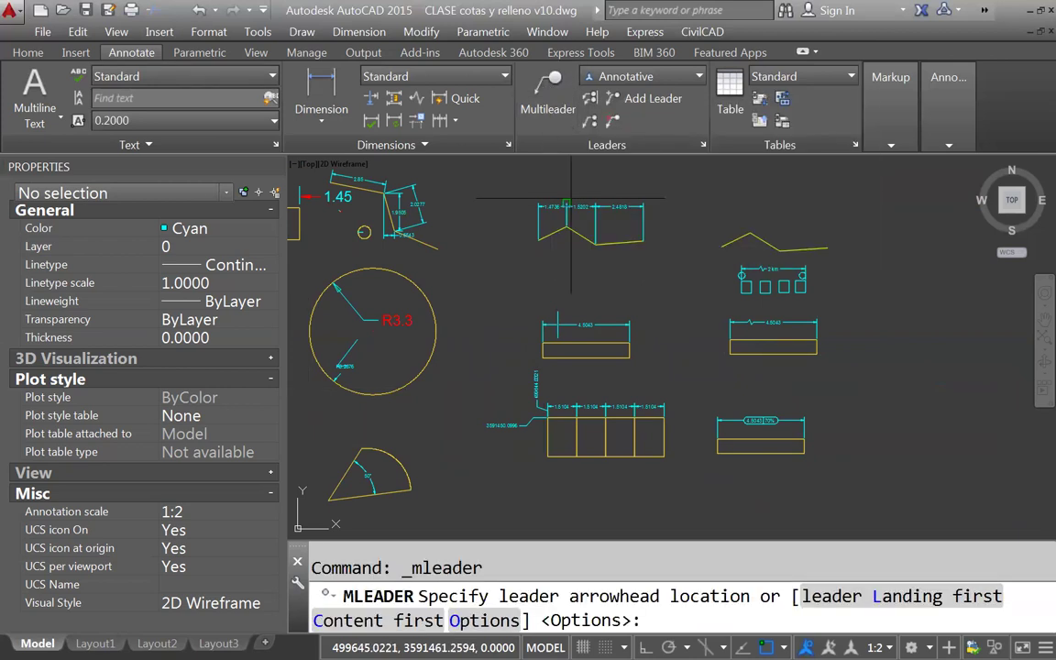
scroll(613, 345, "up", 3)
left_click(642, 340)
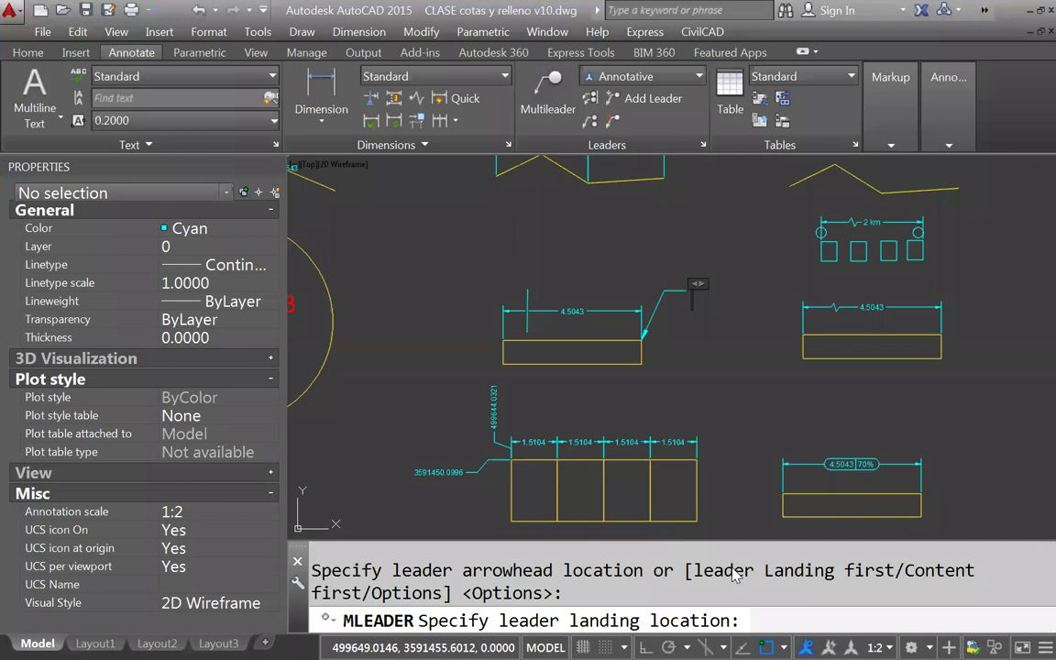
type("aqui es")
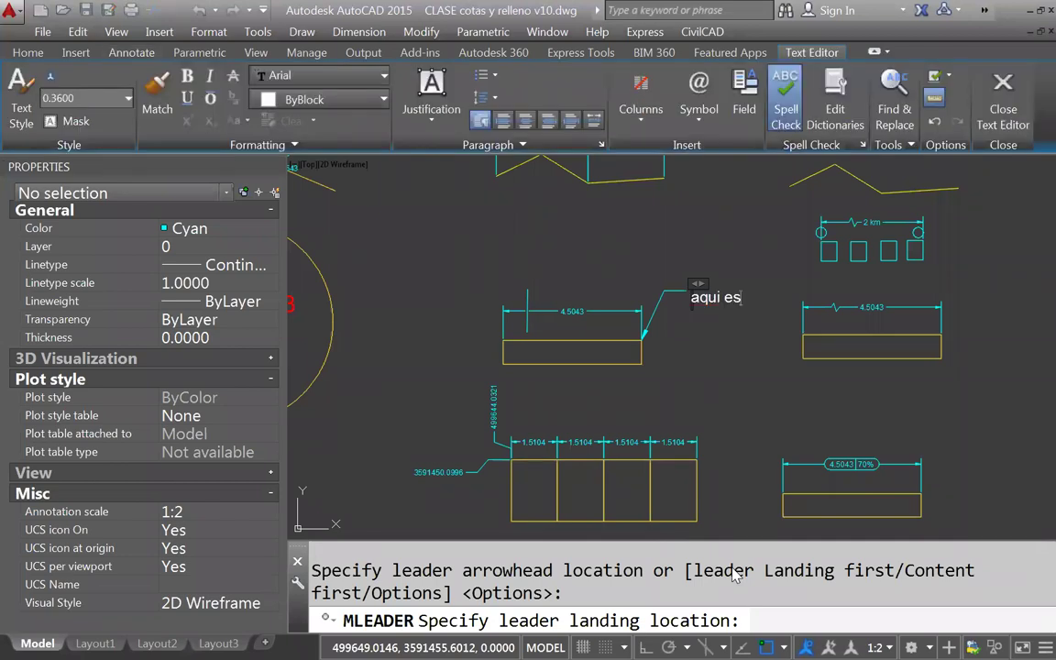
left_click(744, 533)
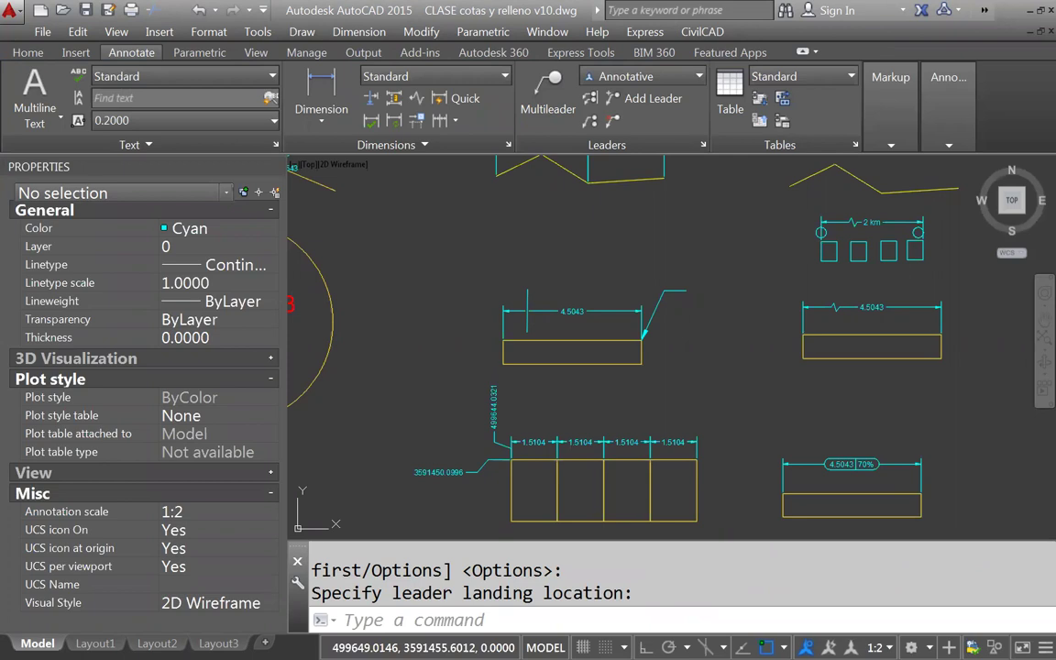